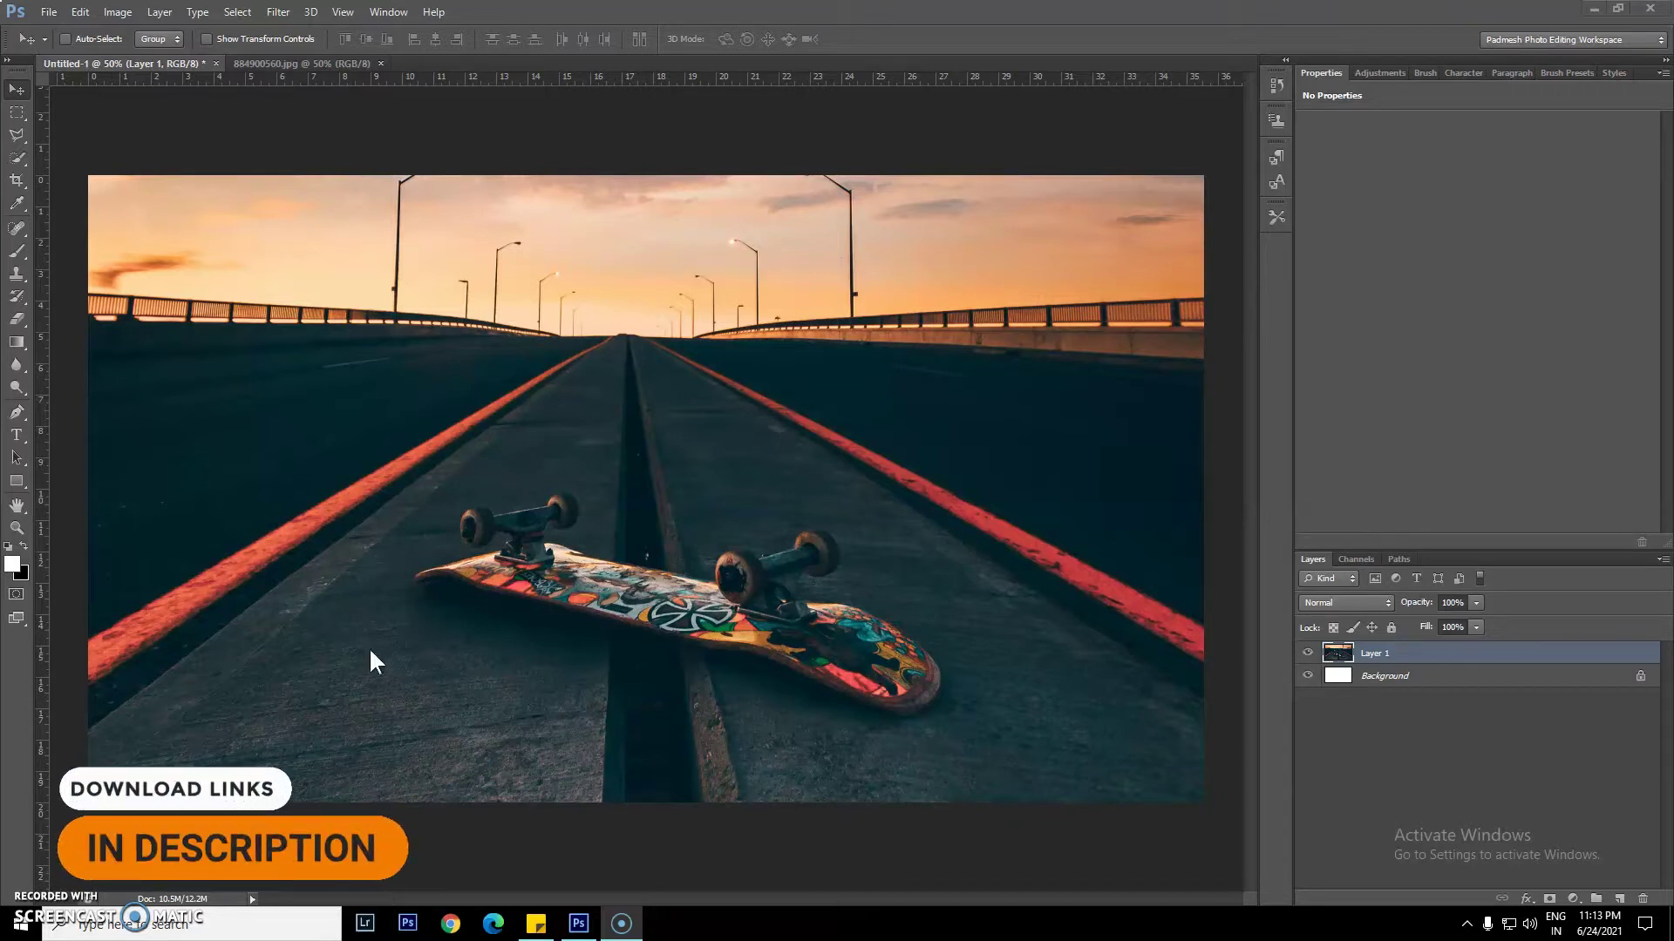
Switch to the Pen tool in Path mode
{"action": "left_click", "coordinate": [15, 413]}
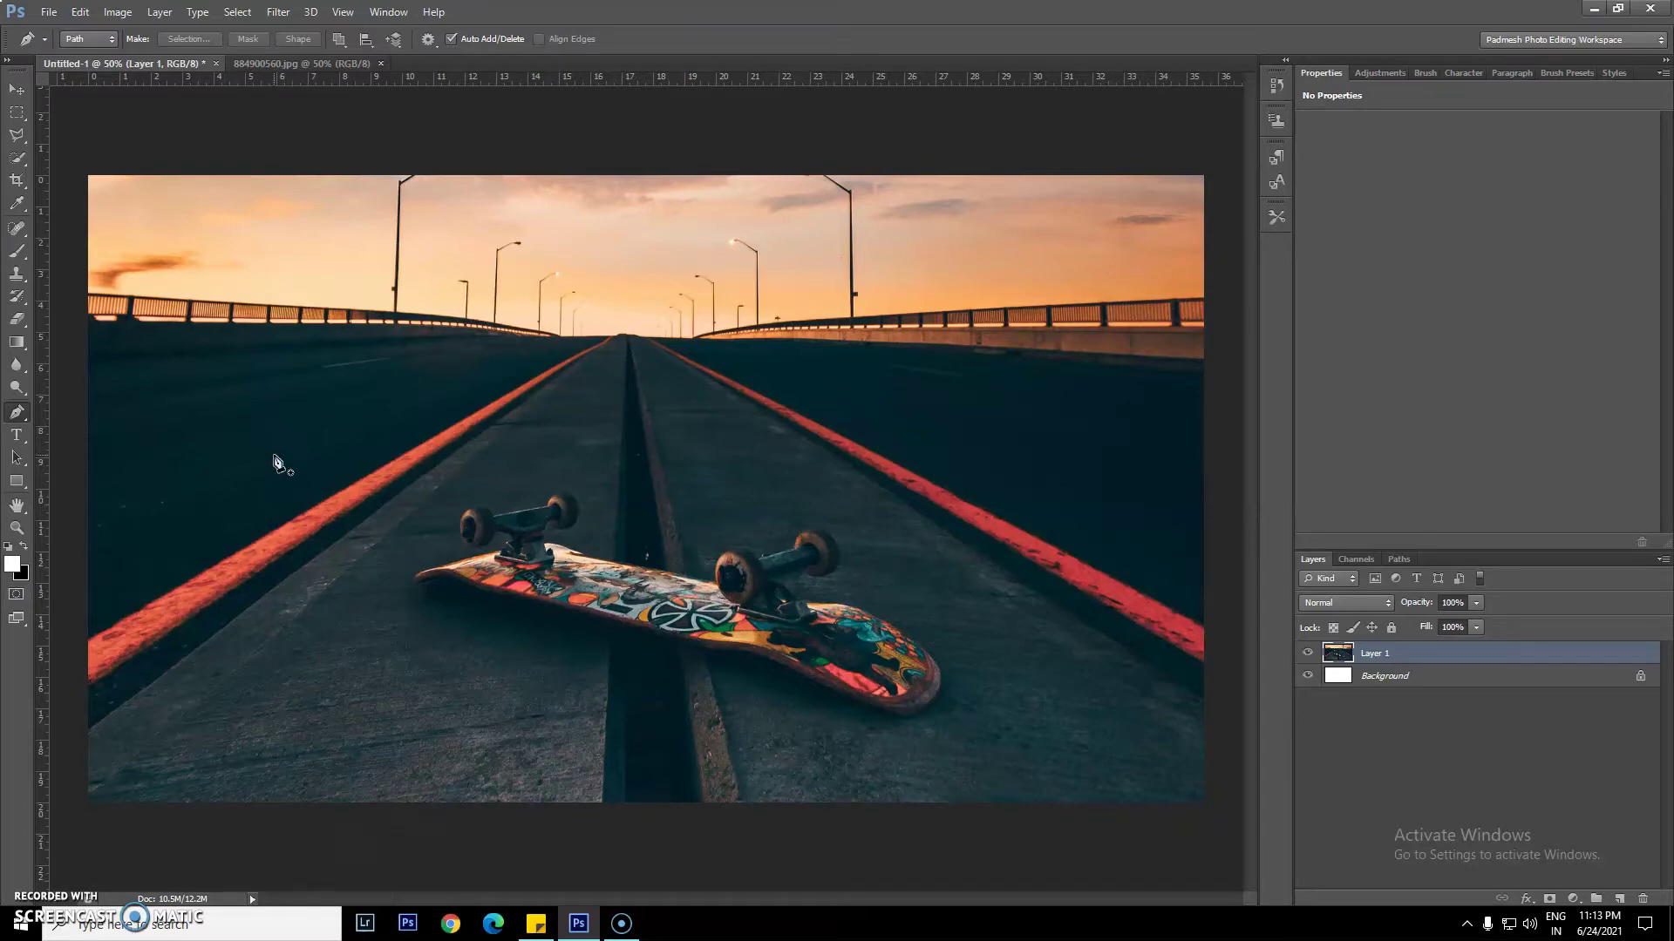
Zoom to 100% and pan across the road toward the left stripe
{"action": "key", "text": "ctrl+plus"}
{"action": "key", "text": "ctrl+plus"}
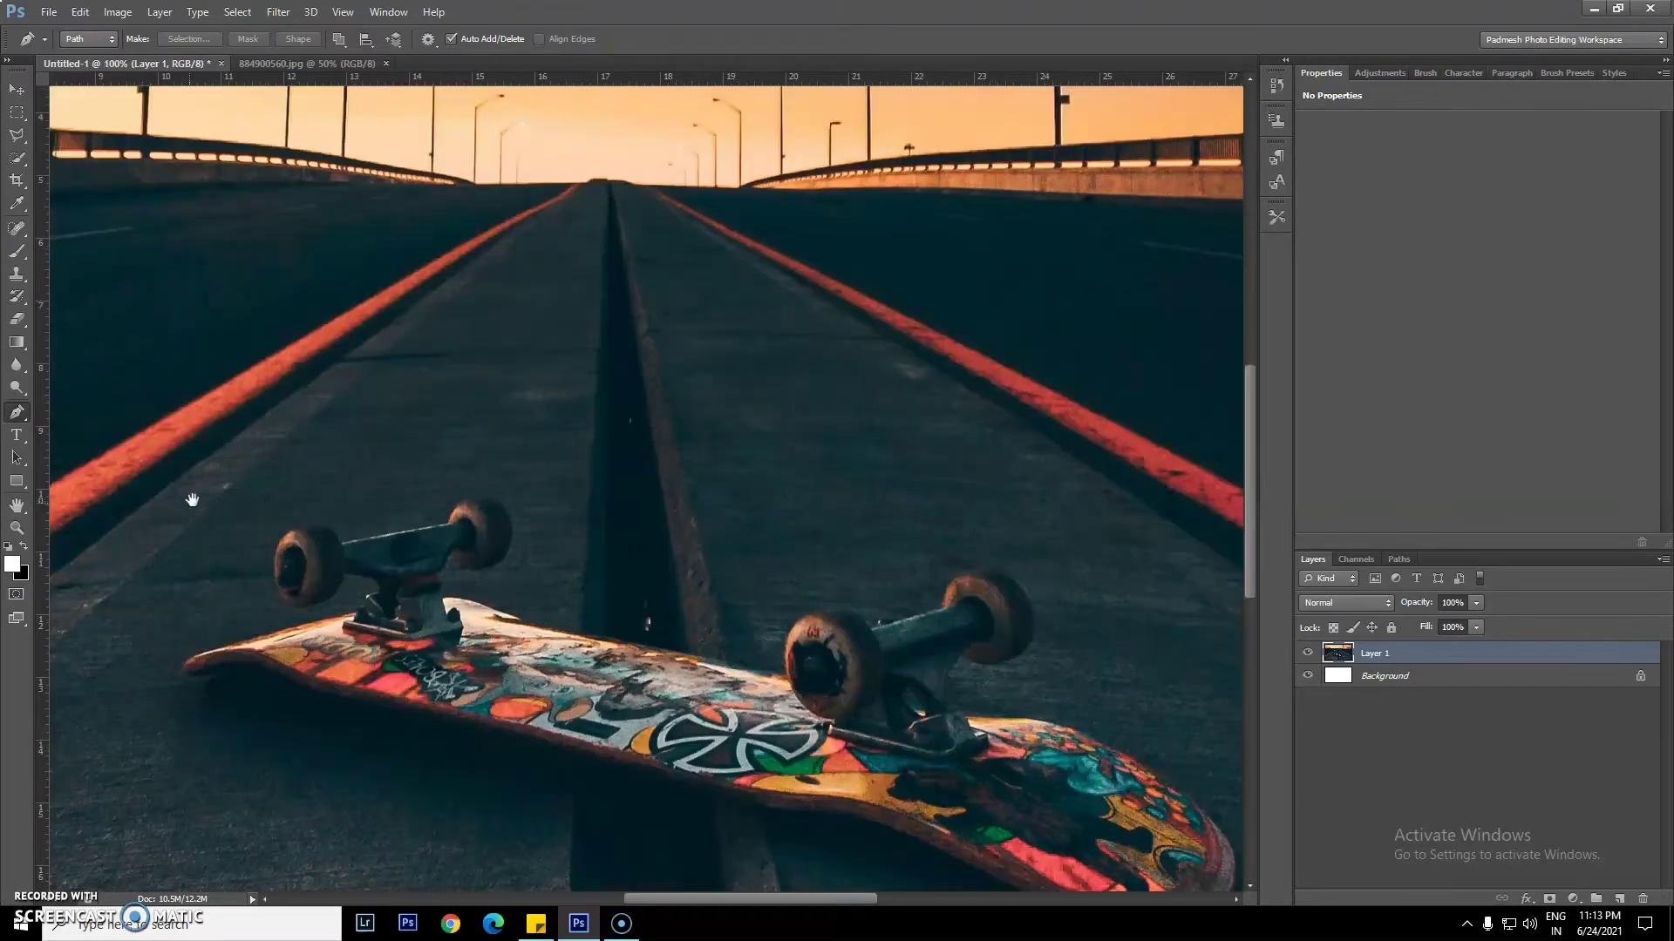
{"action": "mouse_move", "coordinate": [124, 482]}
{"action": "left_mouse_down"}
{"action": "mouse_move", "coordinate": [919, 264]}
{"action": "mouse_move", "coordinate": [781, 422]}
{"action": "mouse_move", "coordinate": [665, 439]}
{"action": "left_mouse_up"}
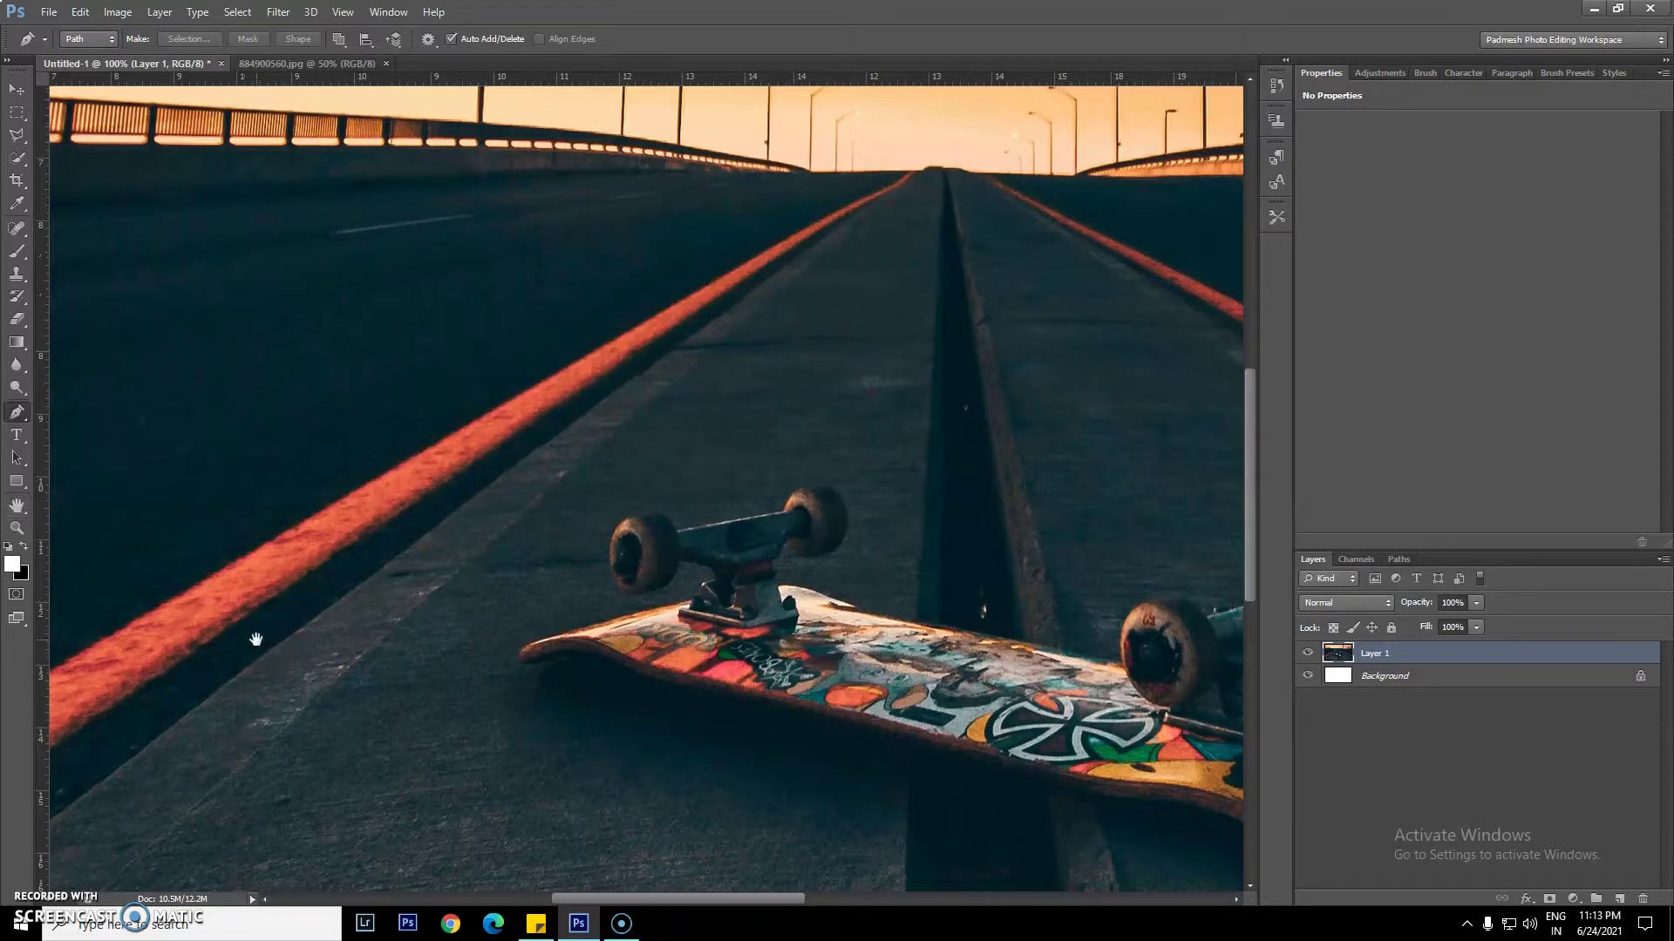
{"action": "left_click_drag", "start_coordinate": [627, 574], "coordinate": [715, 478]}
{"action": "scroll", "coordinate": [624, 549], "scroll_direction": "left", "scroll_amount": 3}
{"action": "scroll", "coordinate": [625, 549], "scroll_direction": "up", "scroll_amount": 2}
{"action": "scroll", "coordinate": [631, 505], "scroll_direction": "down", "scroll_amount": 1}
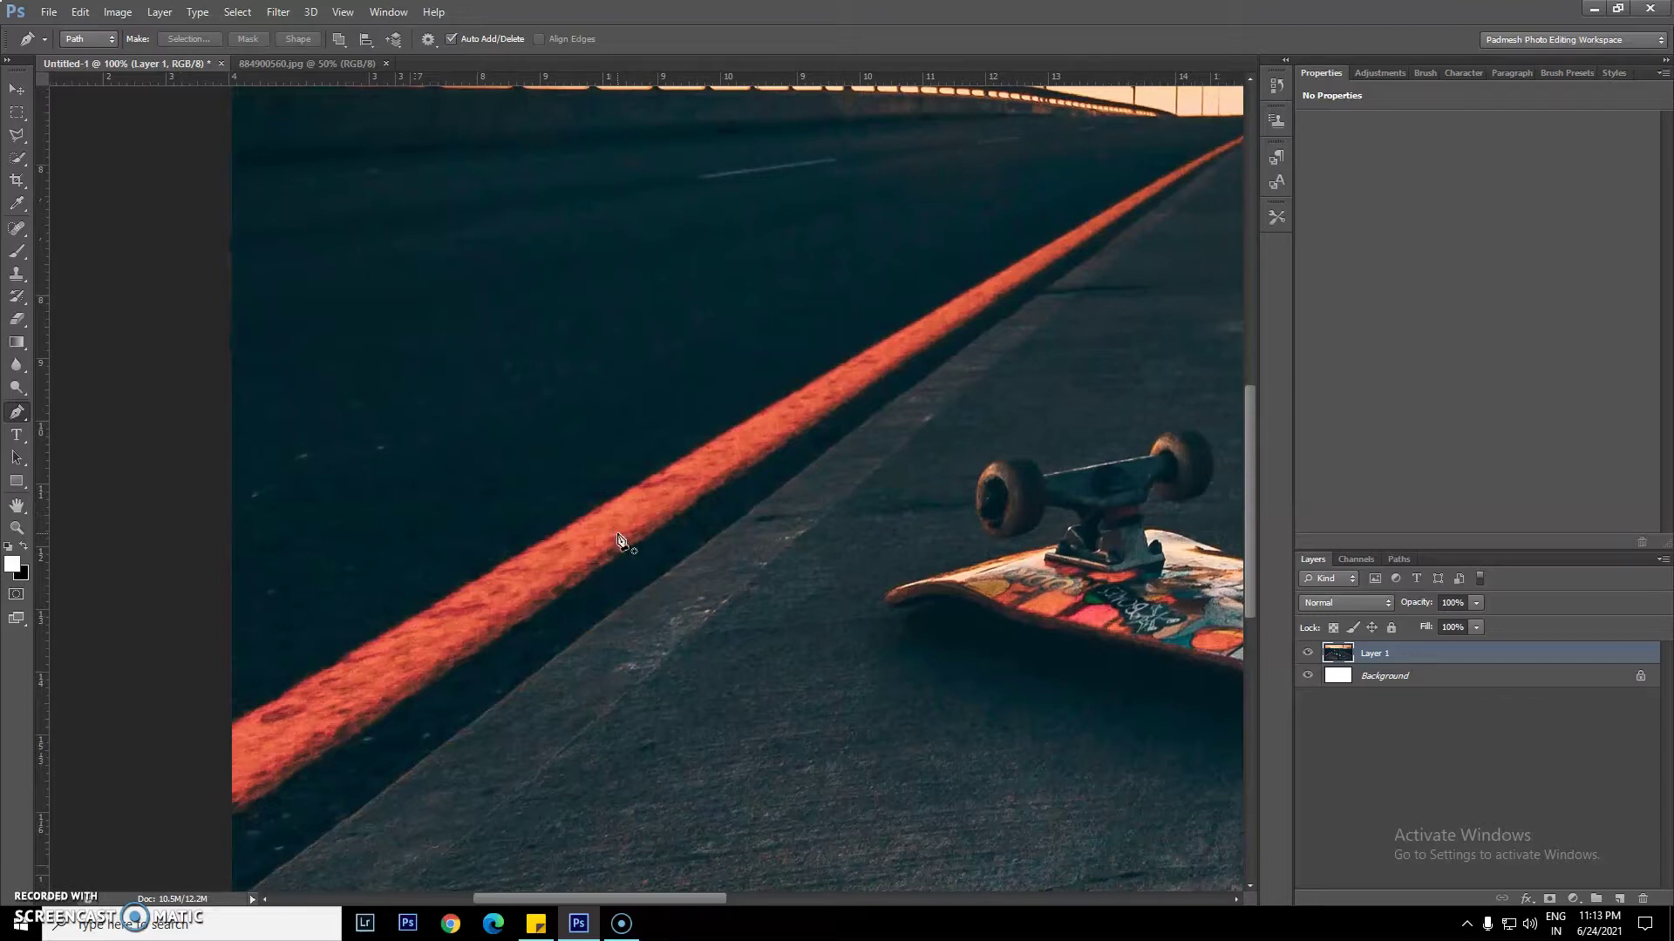
{"action": "scroll", "coordinate": [610, 541], "scroll_direction": "down", "scroll_amount": 1}
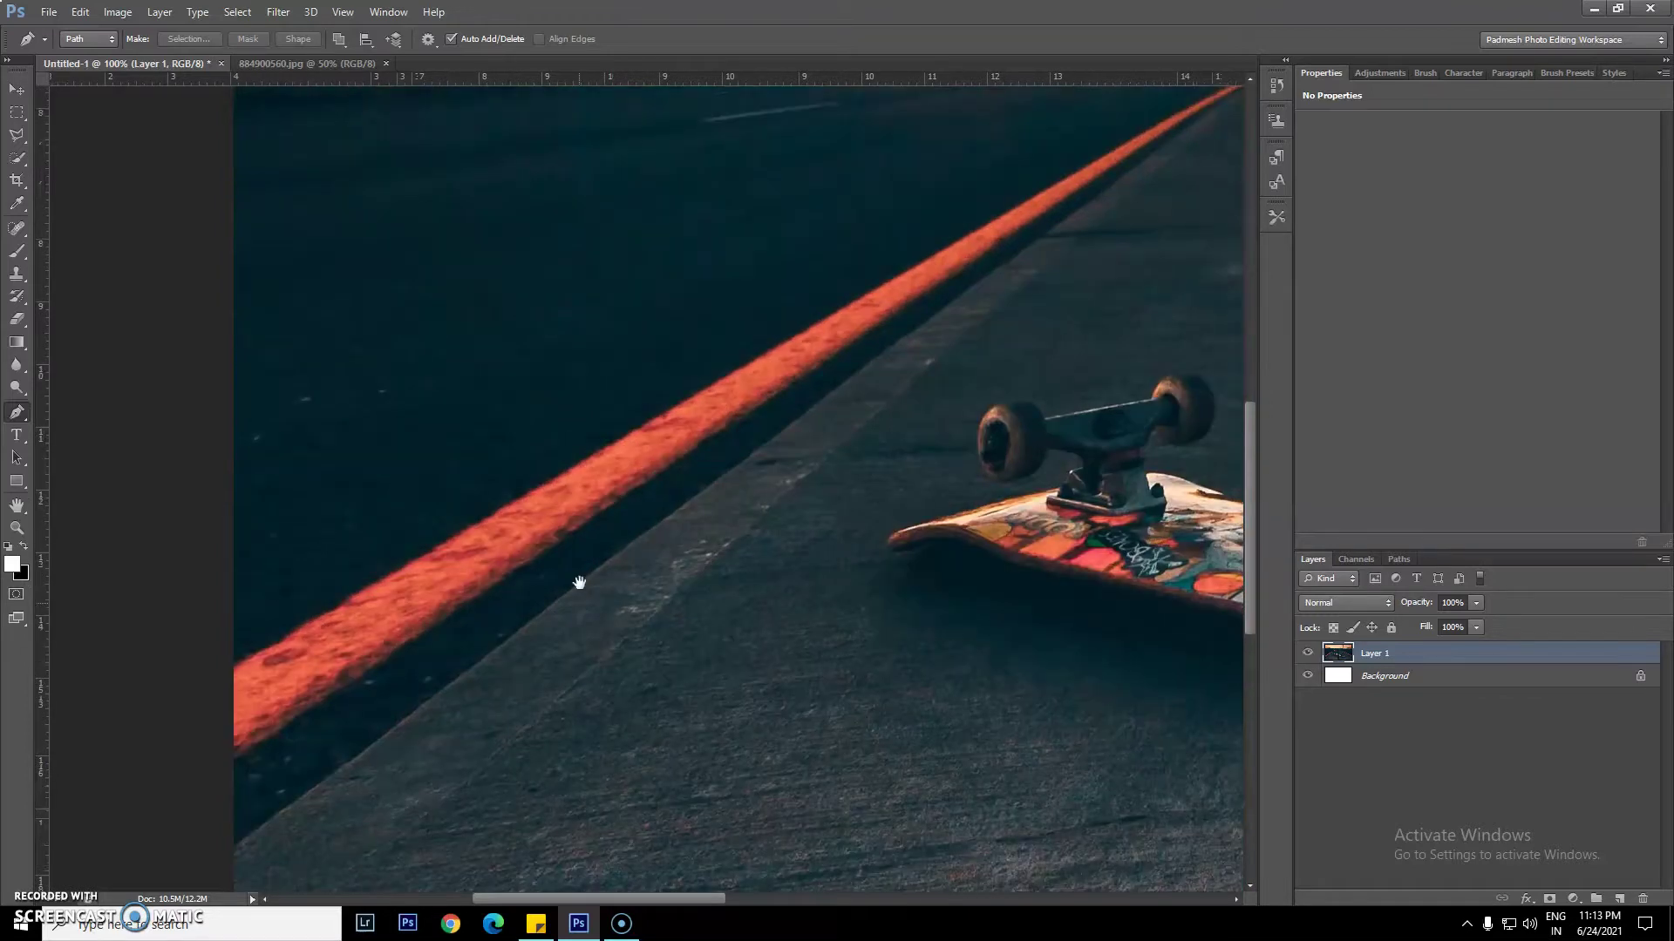
{"action": "scroll", "coordinate": [580, 580], "scroll_direction": "down", "scroll_amount": 1}
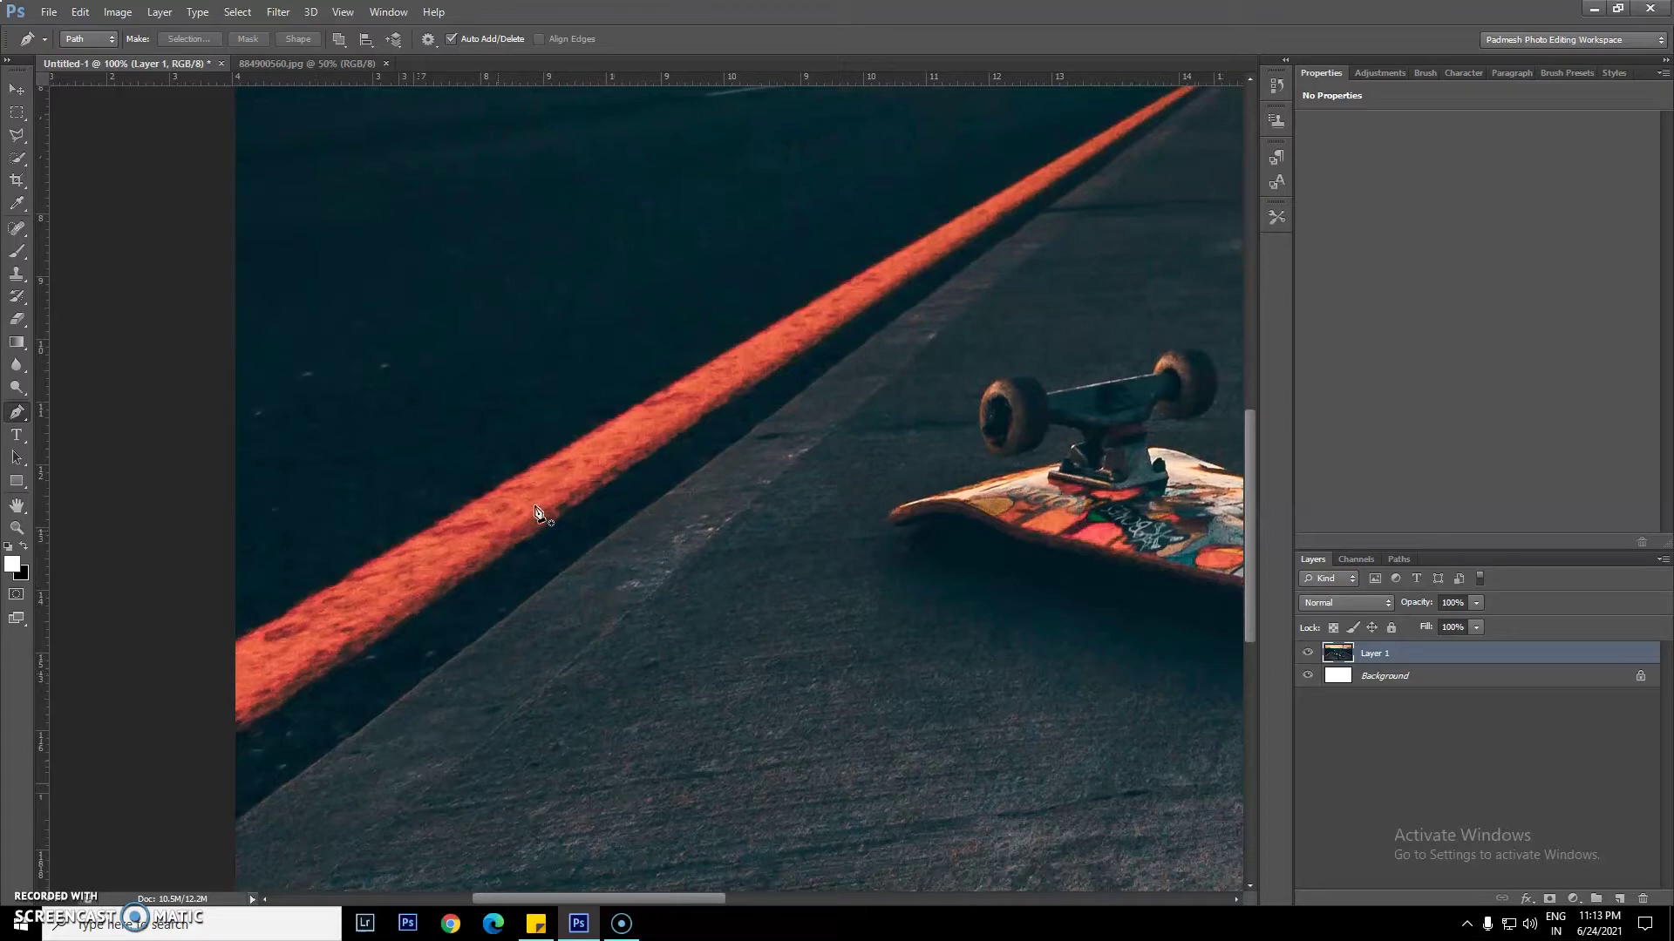
Pan to the image's left edge and place the first anchor at the left stripe's lower end
{"action": "left_click_drag", "start_coordinate": [893, 427], "coordinate": [577, 615]}
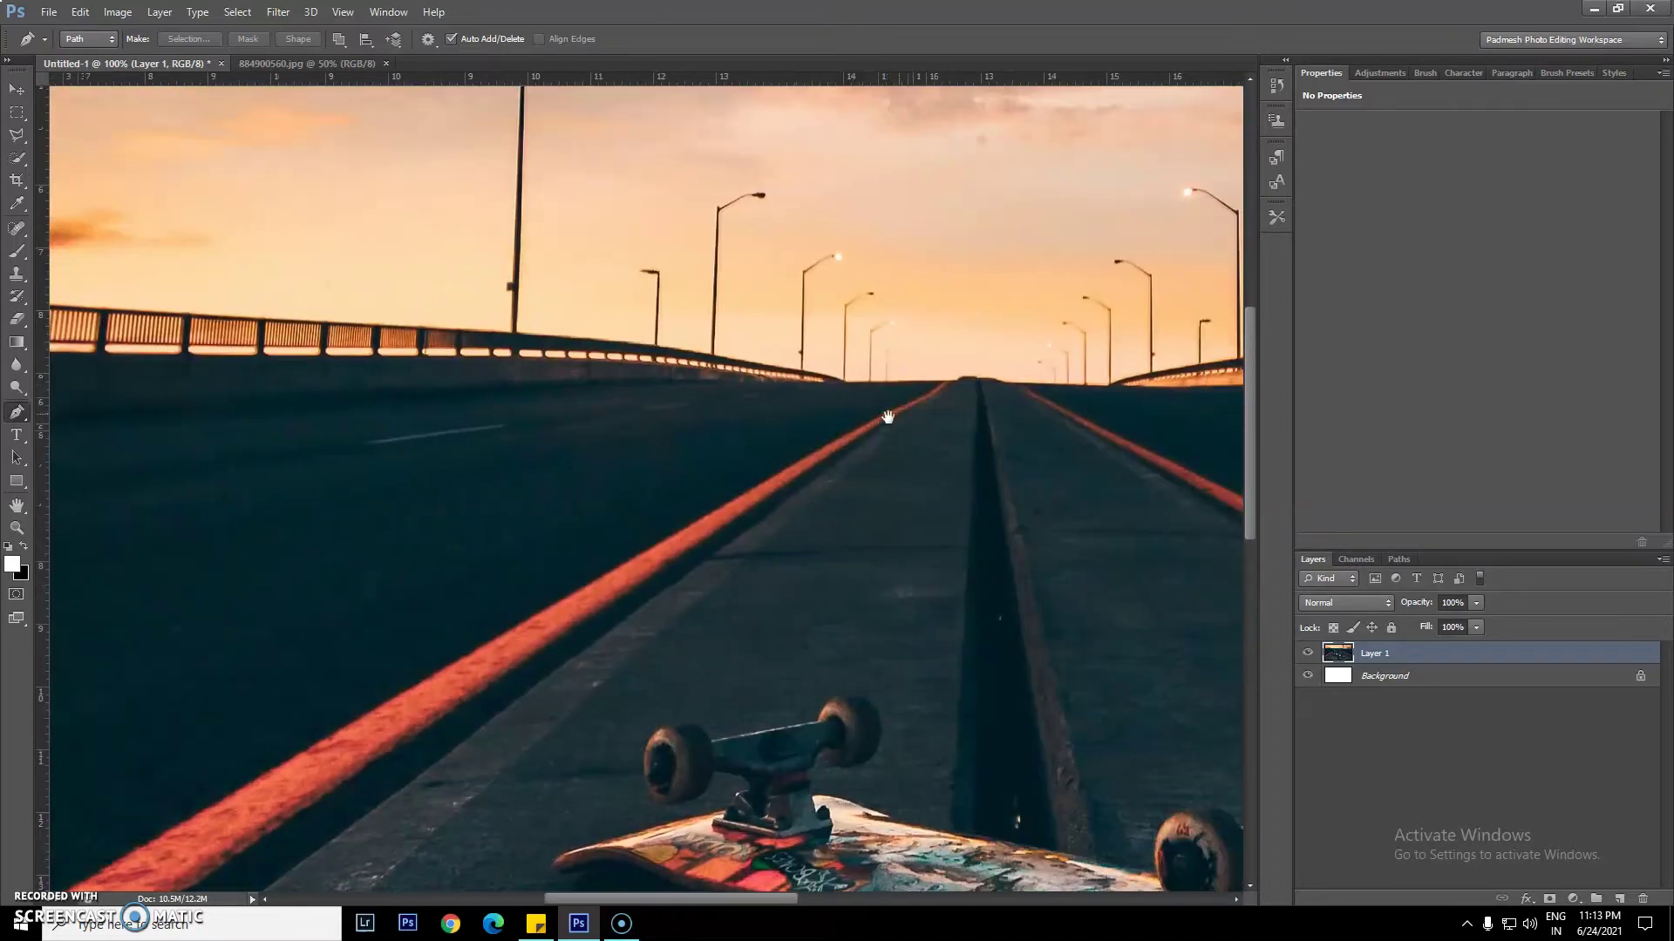
{"action": "left_click_drag", "start_coordinate": [1194, 548], "coordinate": [822, 338]}
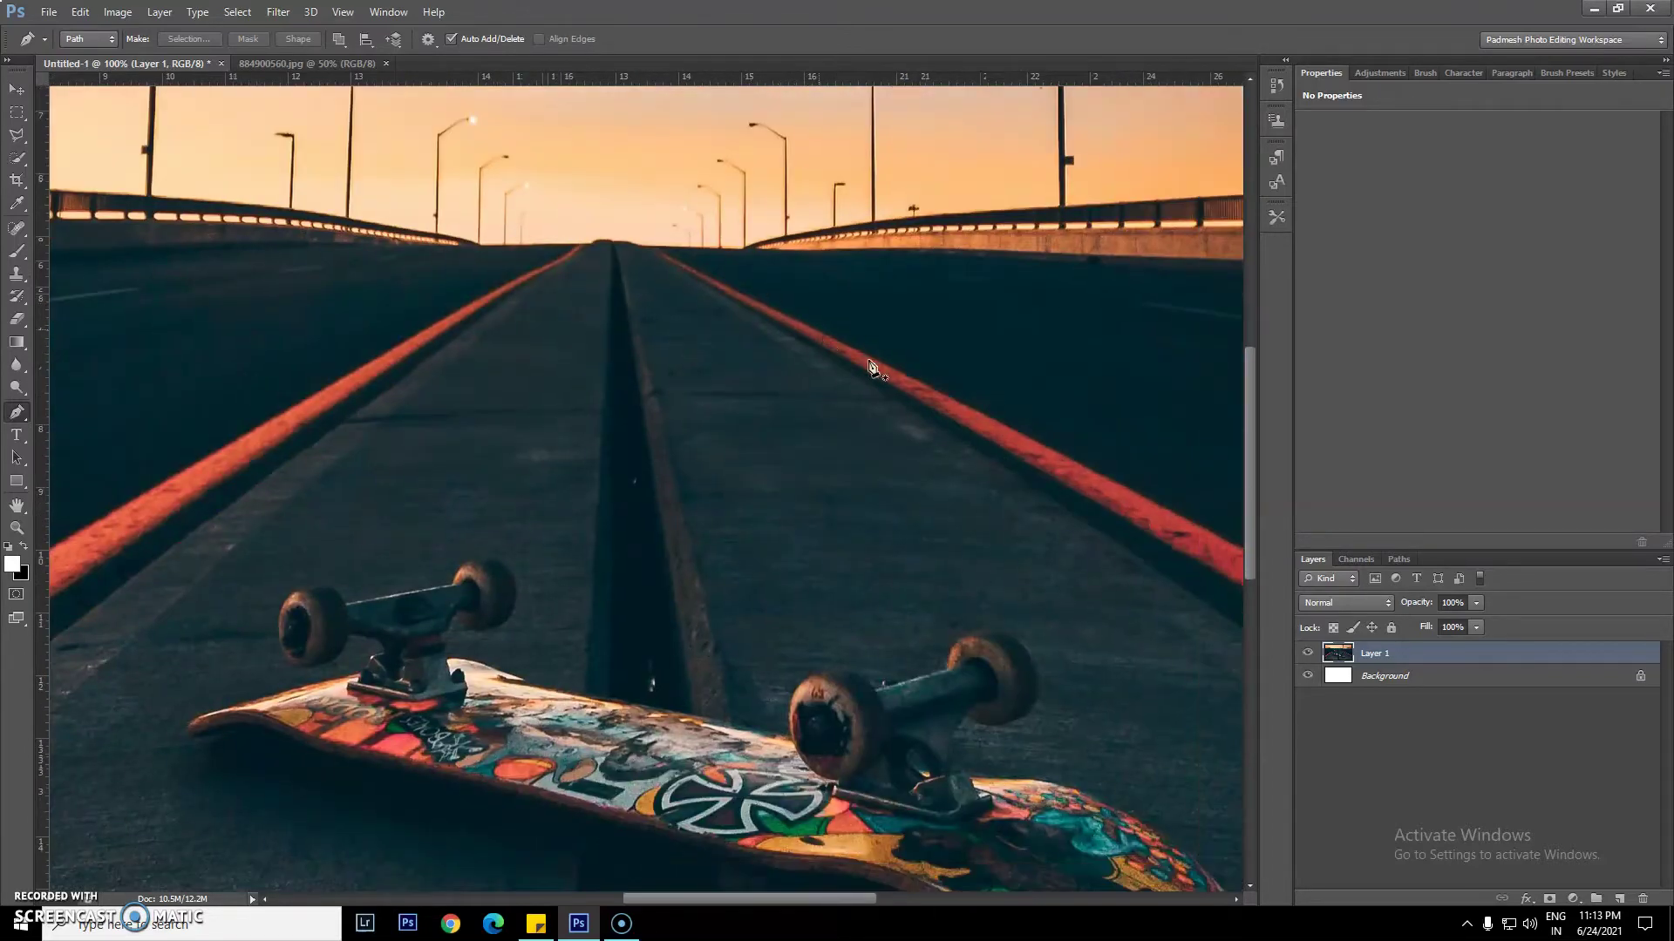
{"action": "left_click_drag", "start_coordinate": [1188, 586], "coordinate": [579, 373]}
{"action": "left_click_drag", "start_coordinate": [262, 384], "coordinate": [722, 490]}
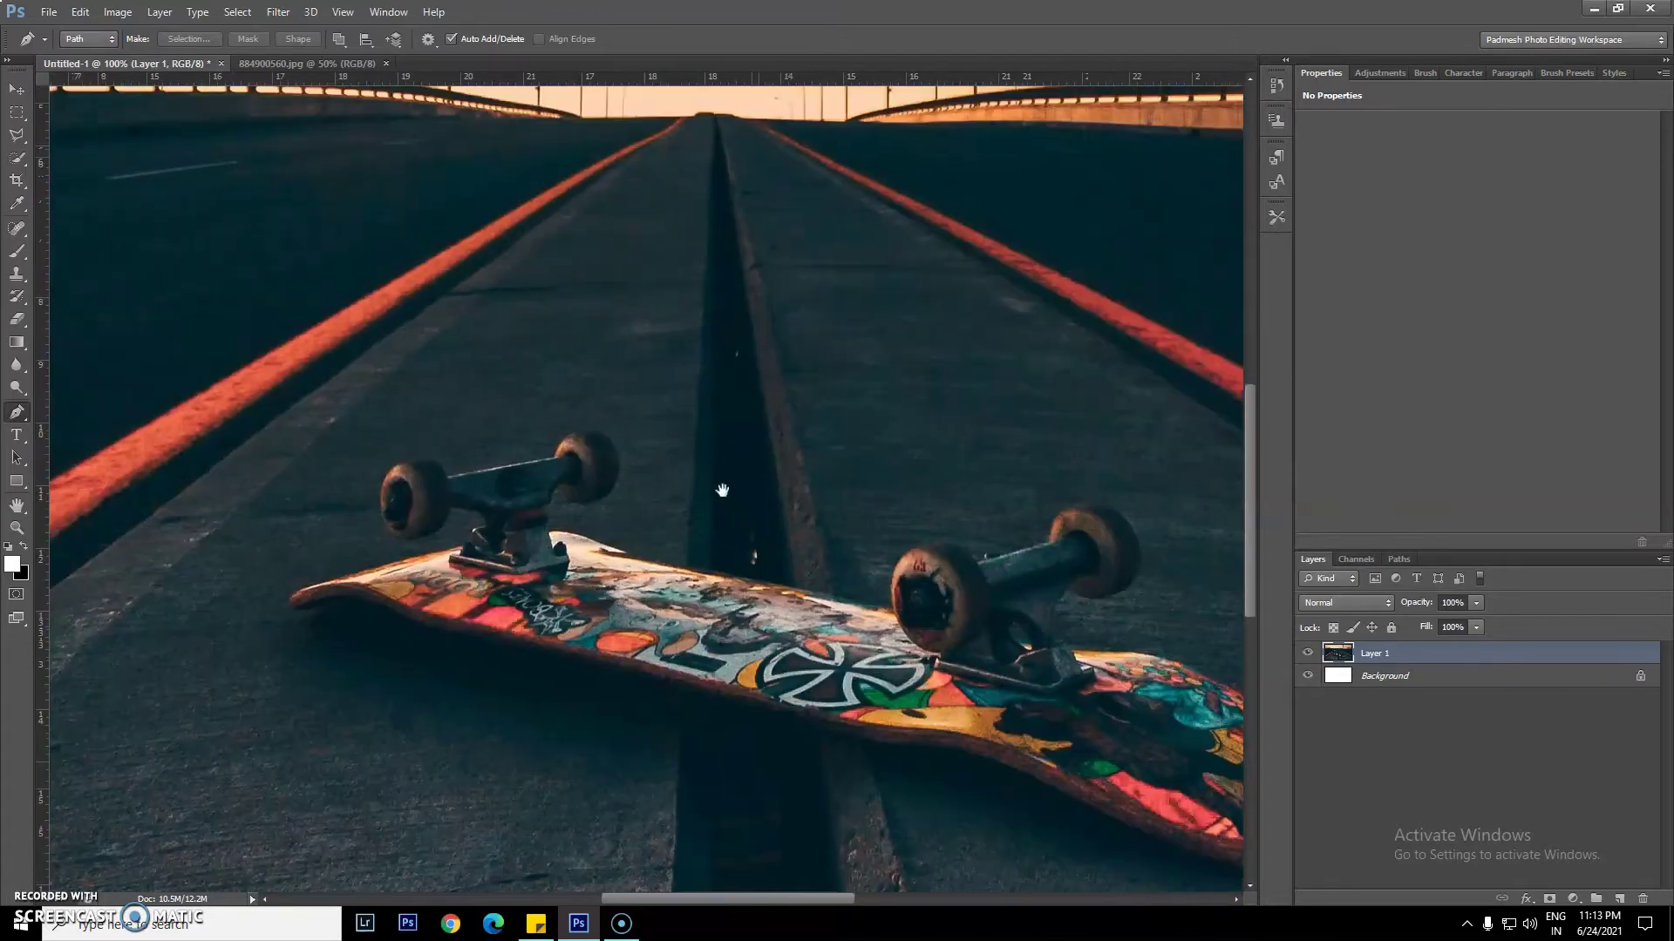
{"action": "left_click_drag", "start_coordinate": [241, 544], "coordinate": [960, 463]}
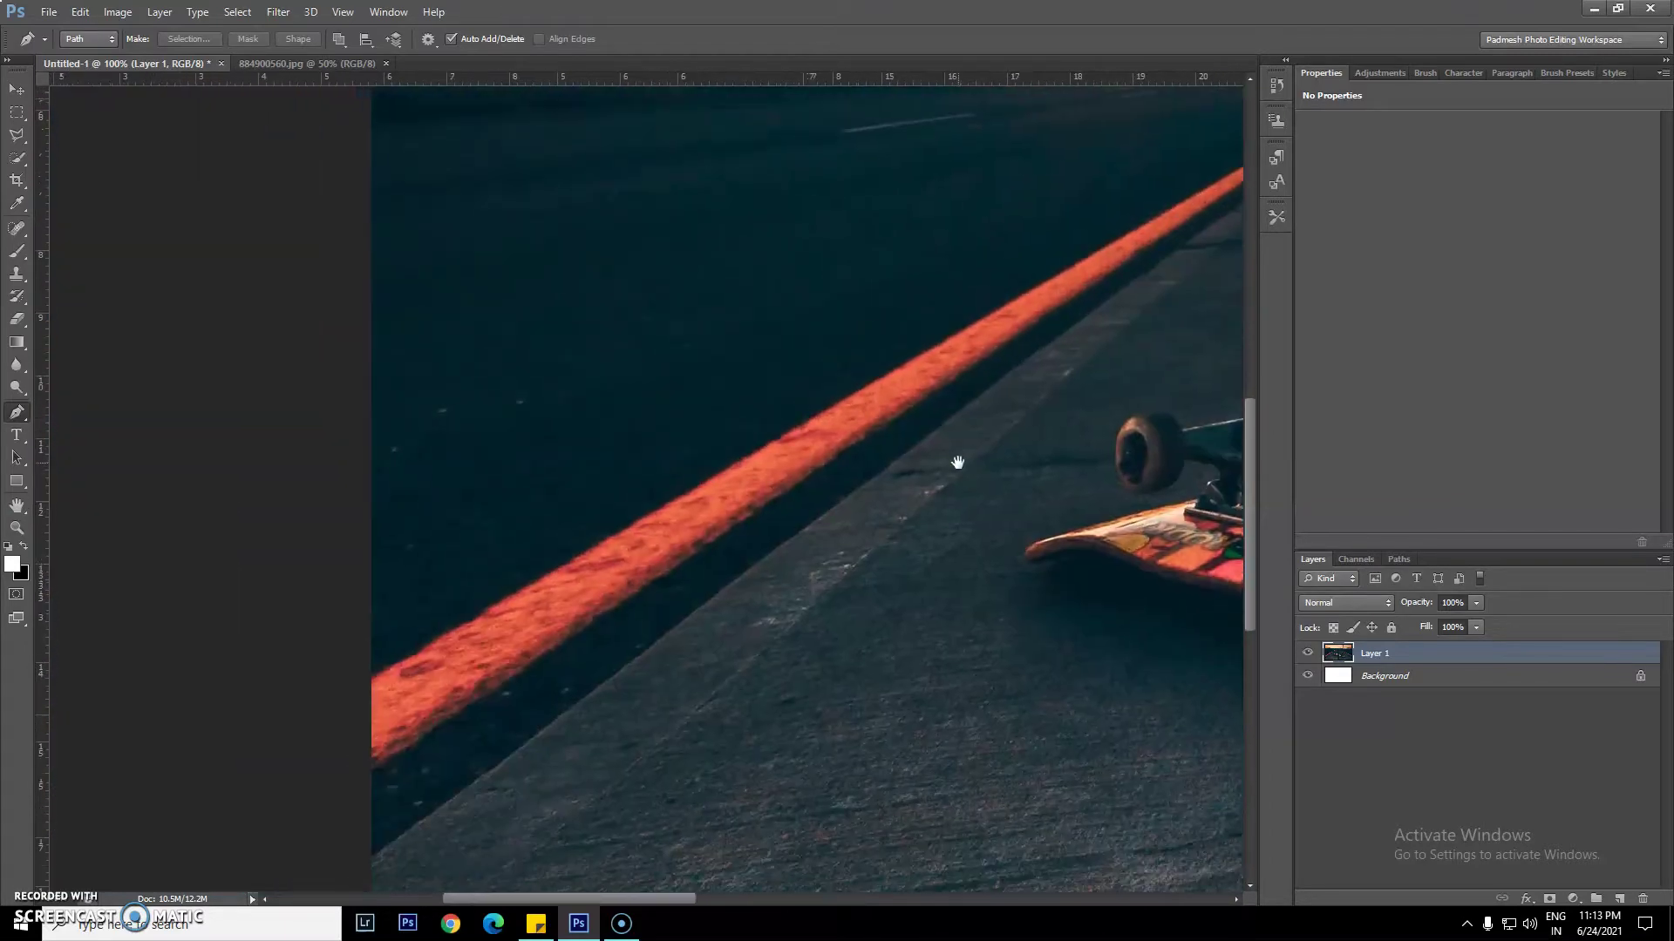
{"action": "left_click", "coordinate": [372, 763]}
Place anchors up the left stripe's lower edge from the image's left edge
{"action": "left_click", "coordinate": [475, 696]}
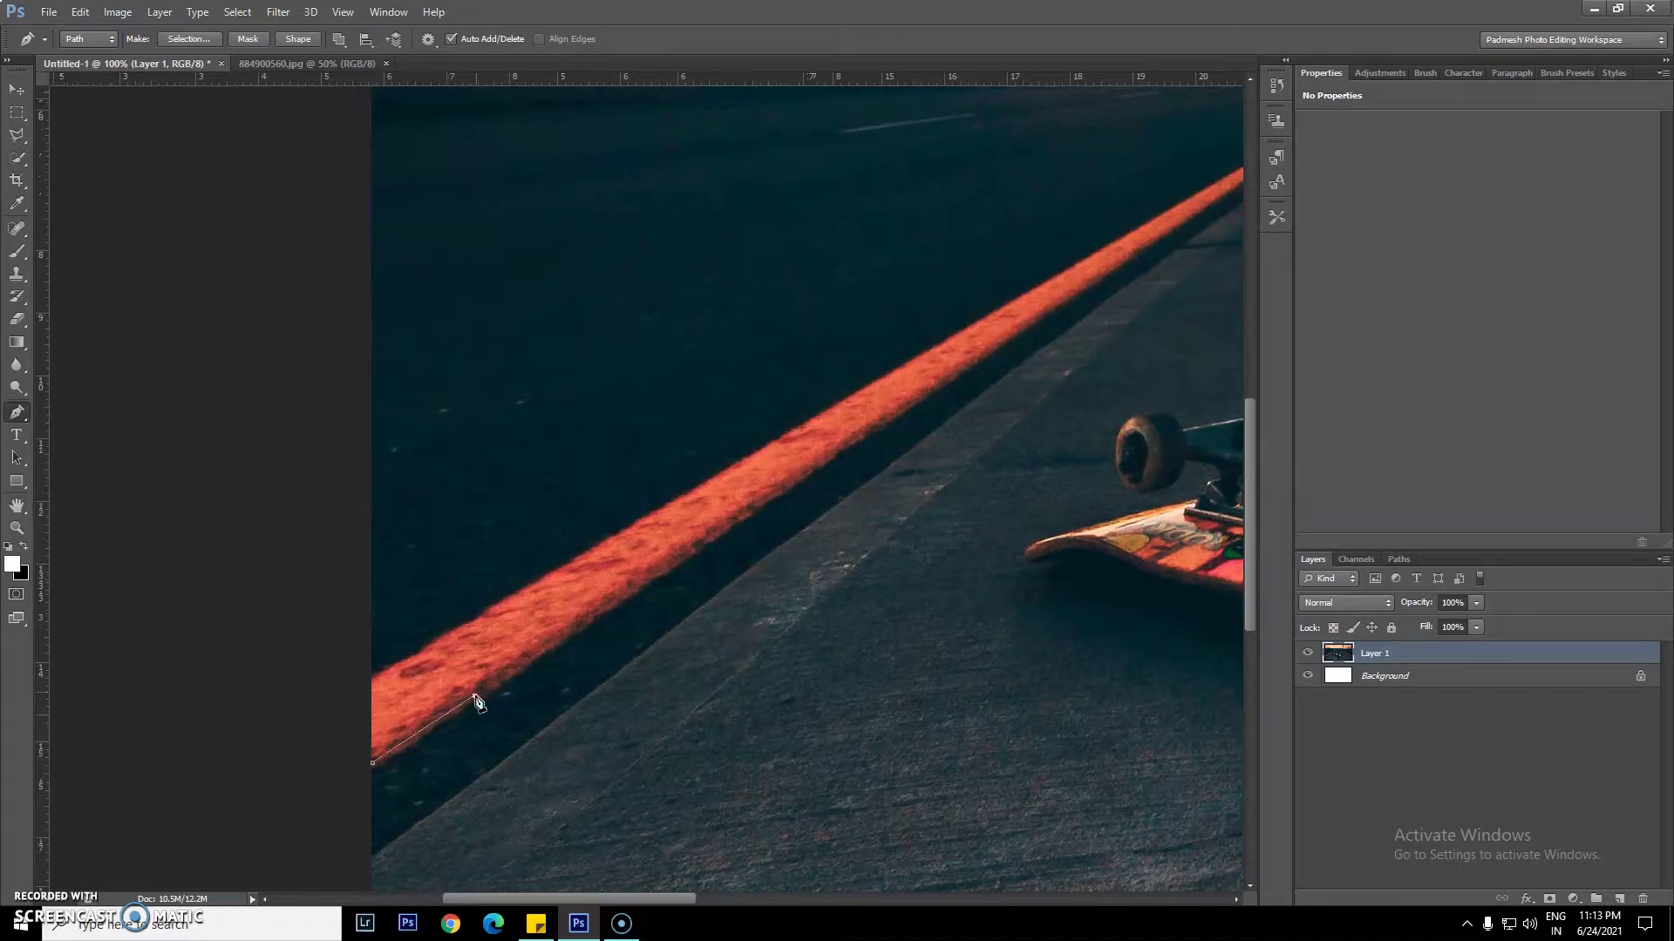
{"action": "left_click", "coordinate": [604, 613]}
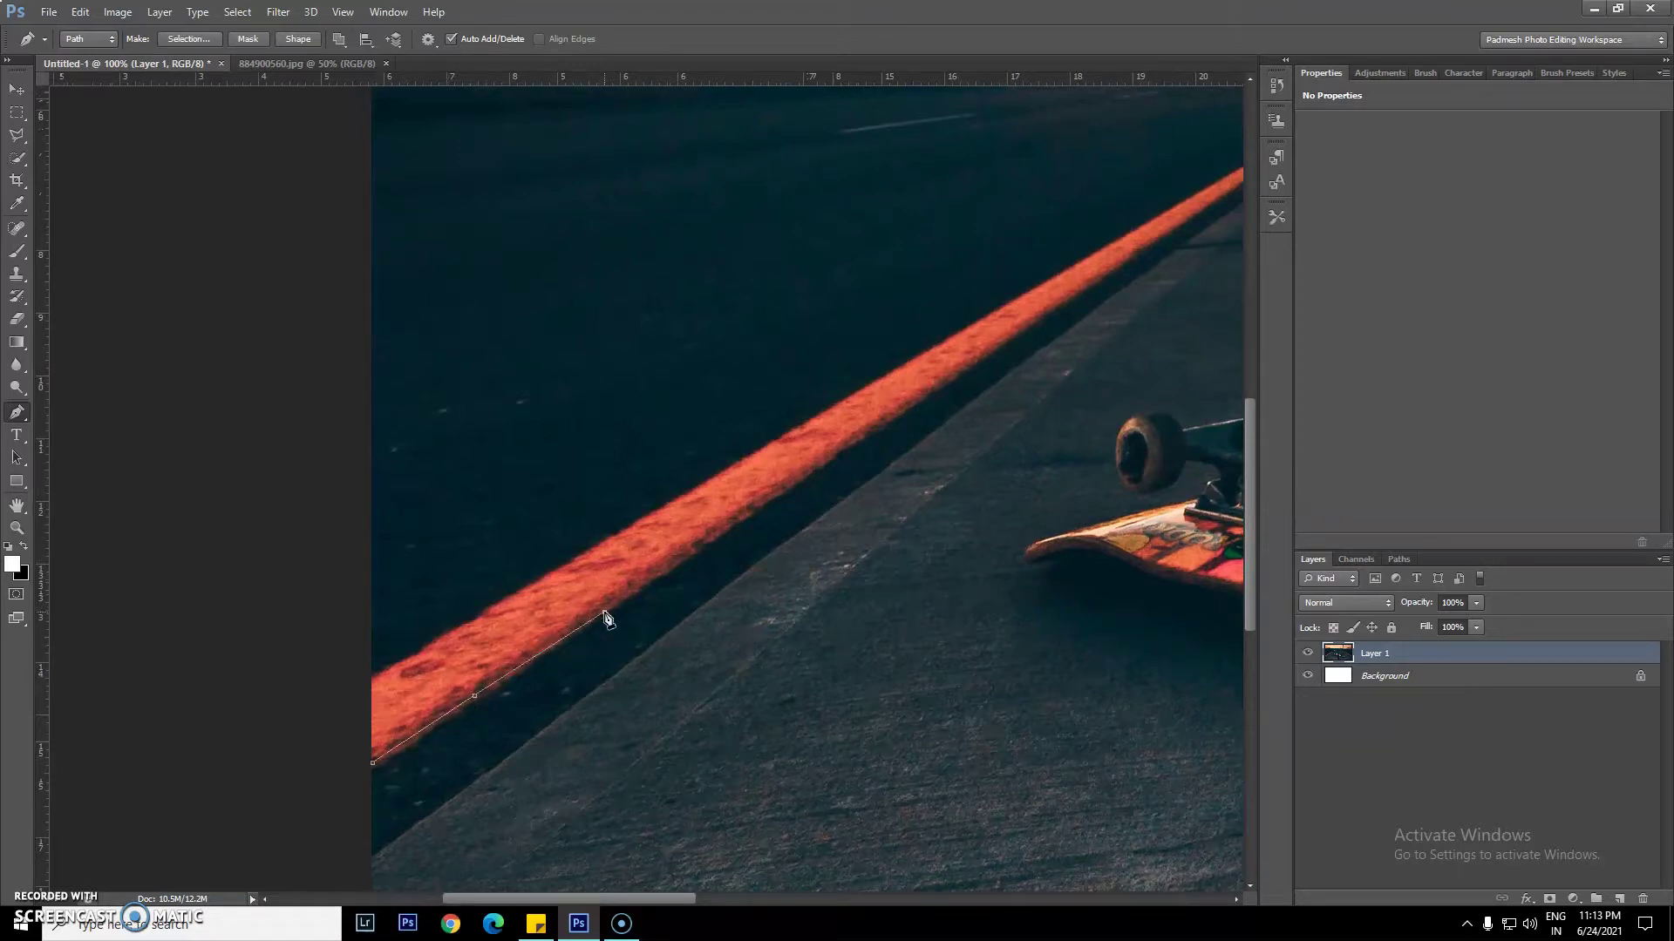
{"action": "left_click", "coordinate": [712, 540]}
{"action": "left_click", "coordinate": [825, 459]}
{"action": "left_click", "coordinate": [911, 403]}
{"action": "left_click", "coordinate": [981, 355]}
{"action": "left_click", "coordinate": [1056, 305]}
{"action": "left_click_drag", "start_coordinate": [1090, 274], "coordinate": [870, 393]}
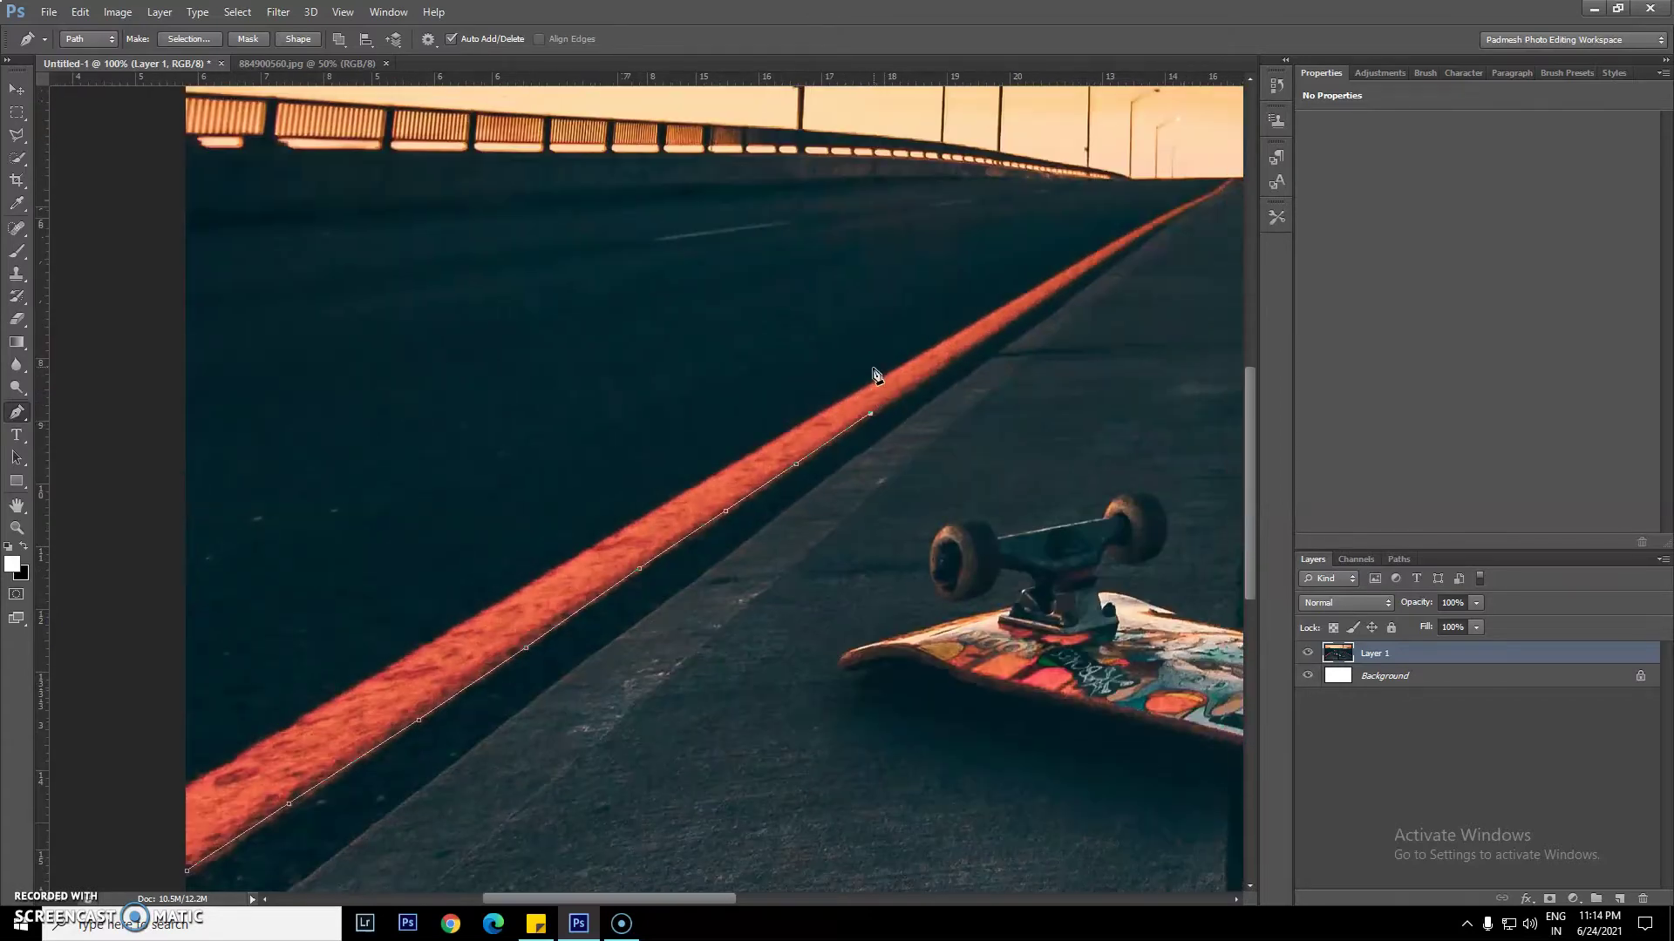
Zoom in closer and continue the anchors further up the stripe's lower edge
{"action": "key", "text": "ctrl+plus"}
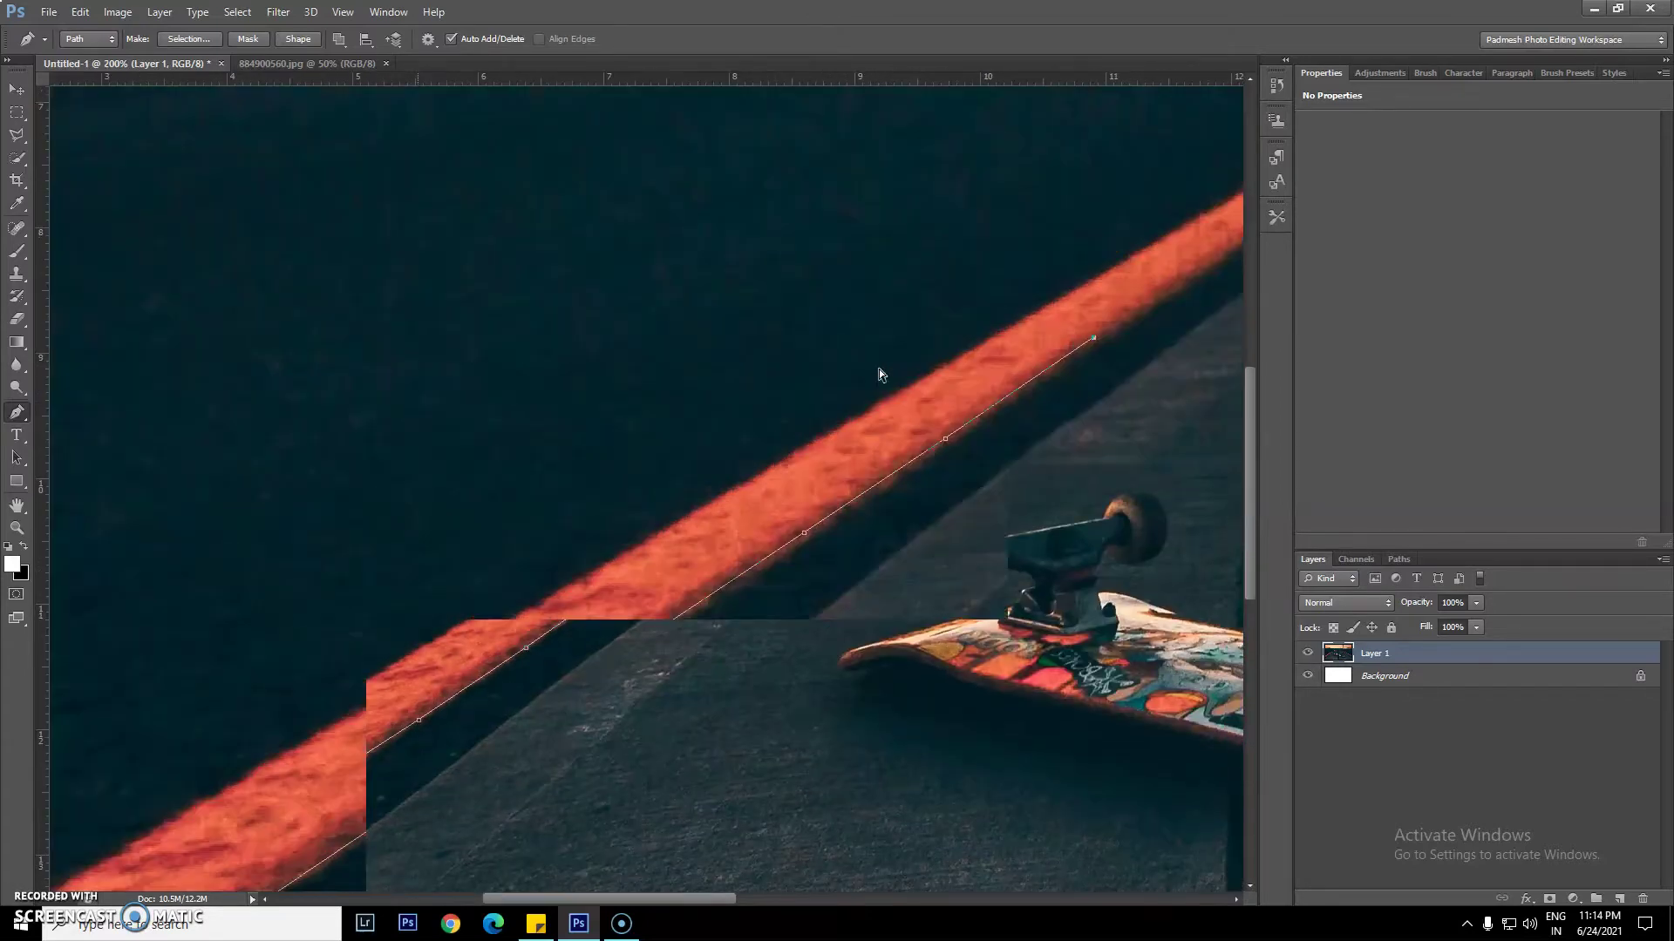
{"action": "key", "text": "ctrl+plus"}
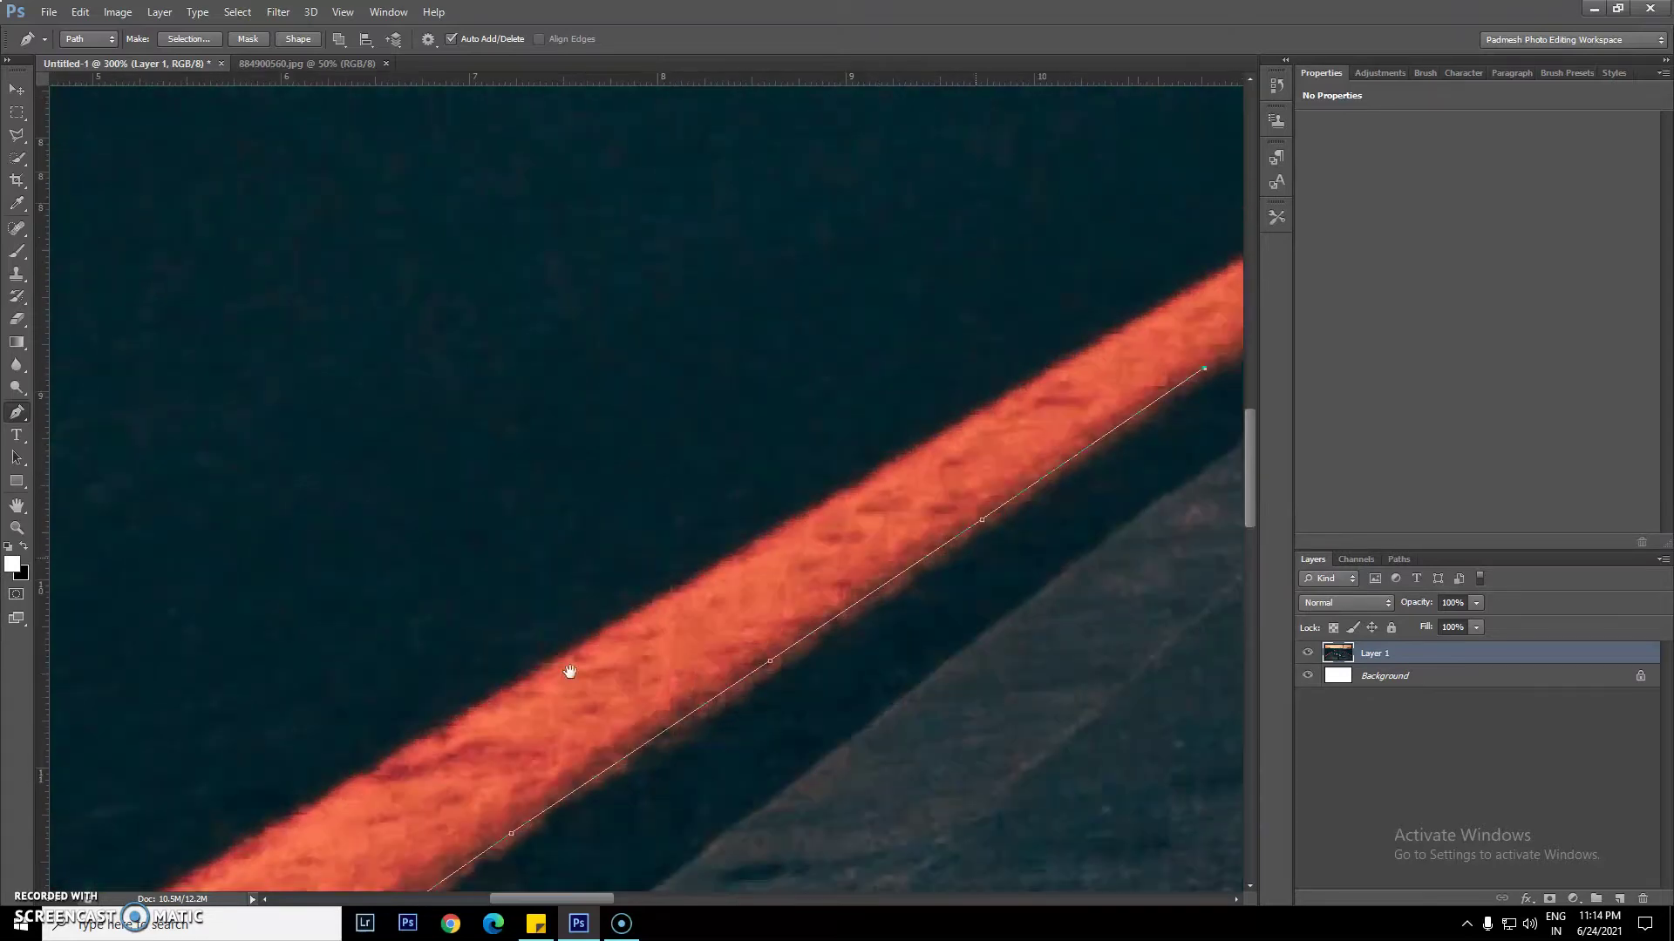
{"action": "left_click_drag", "start_coordinate": [1071, 432], "coordinate": [369, 762]}
{"action": "left_click", "coordinate": [599, 575]}
{"action": "left_click", "coordinate": [823, 425]}
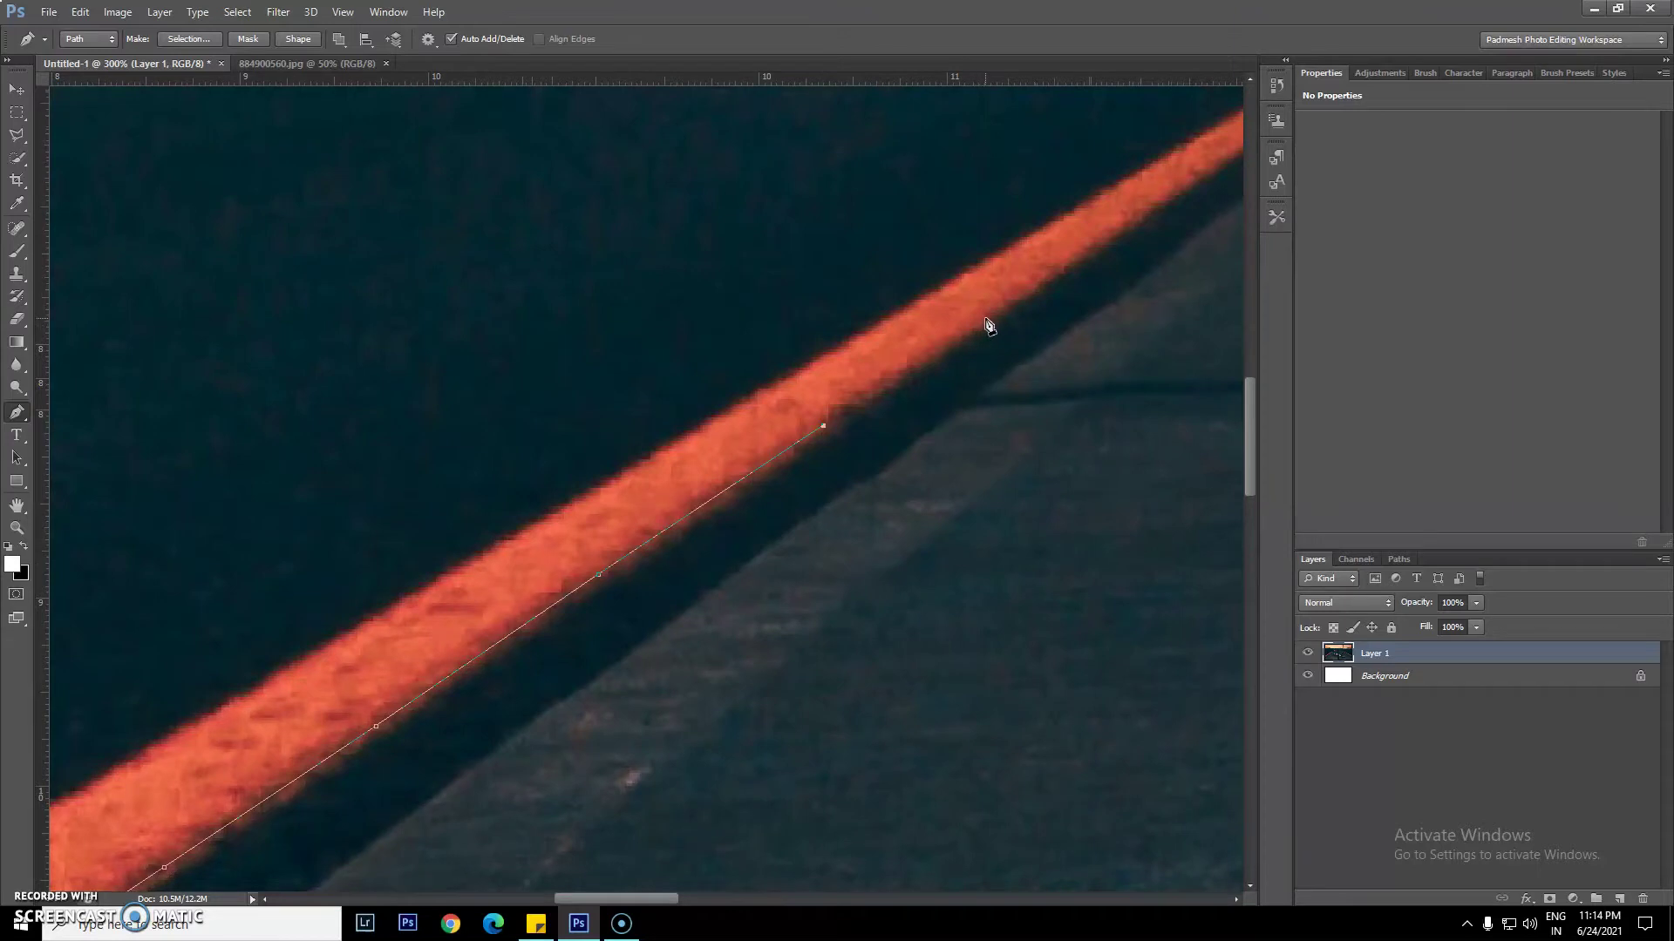
{"action": "left_click_drag", "start_coordinate": [1064, 265], "coordinate": [650, 519]}
{"action": "scroll", "coordinate": [605, 553], "scroll_direction": "down", "scroll_amount": 2}
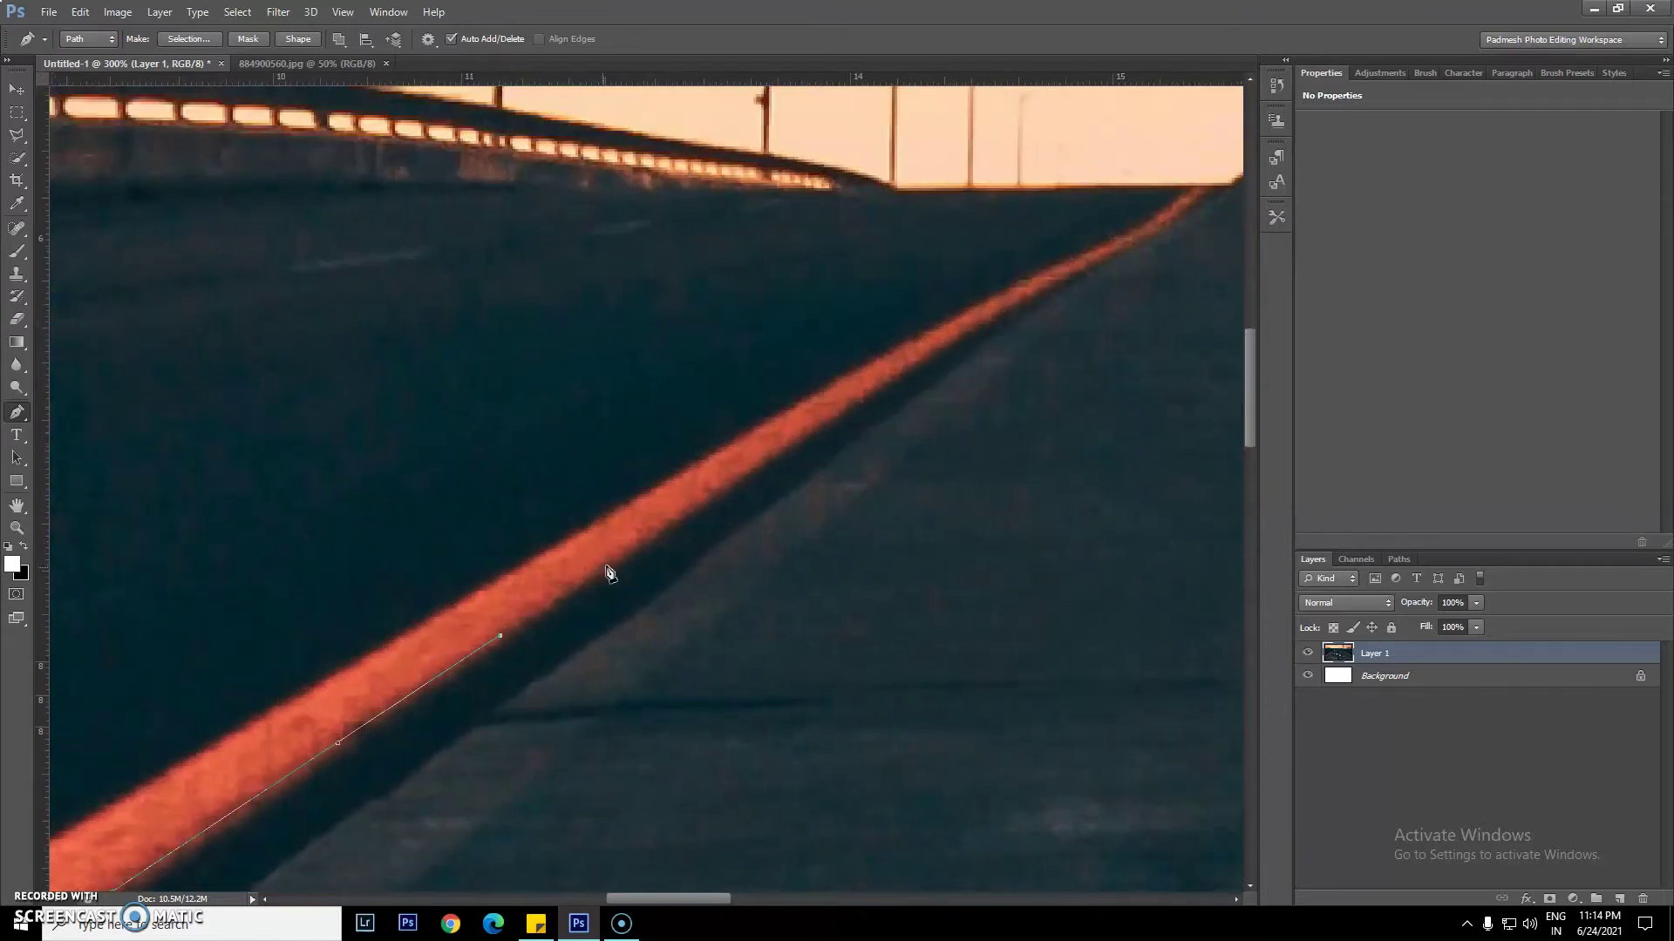
{"action": "left_click", "coordinate": [699, 506]}
{"action": "left_click", "coordinate": [823, 422]}
{"action": "left_click", "coordinate": [910, 364]}
{"action": "left_click_drag", "start_coordinate": [999, 298], "coordinate": [840, 465]}
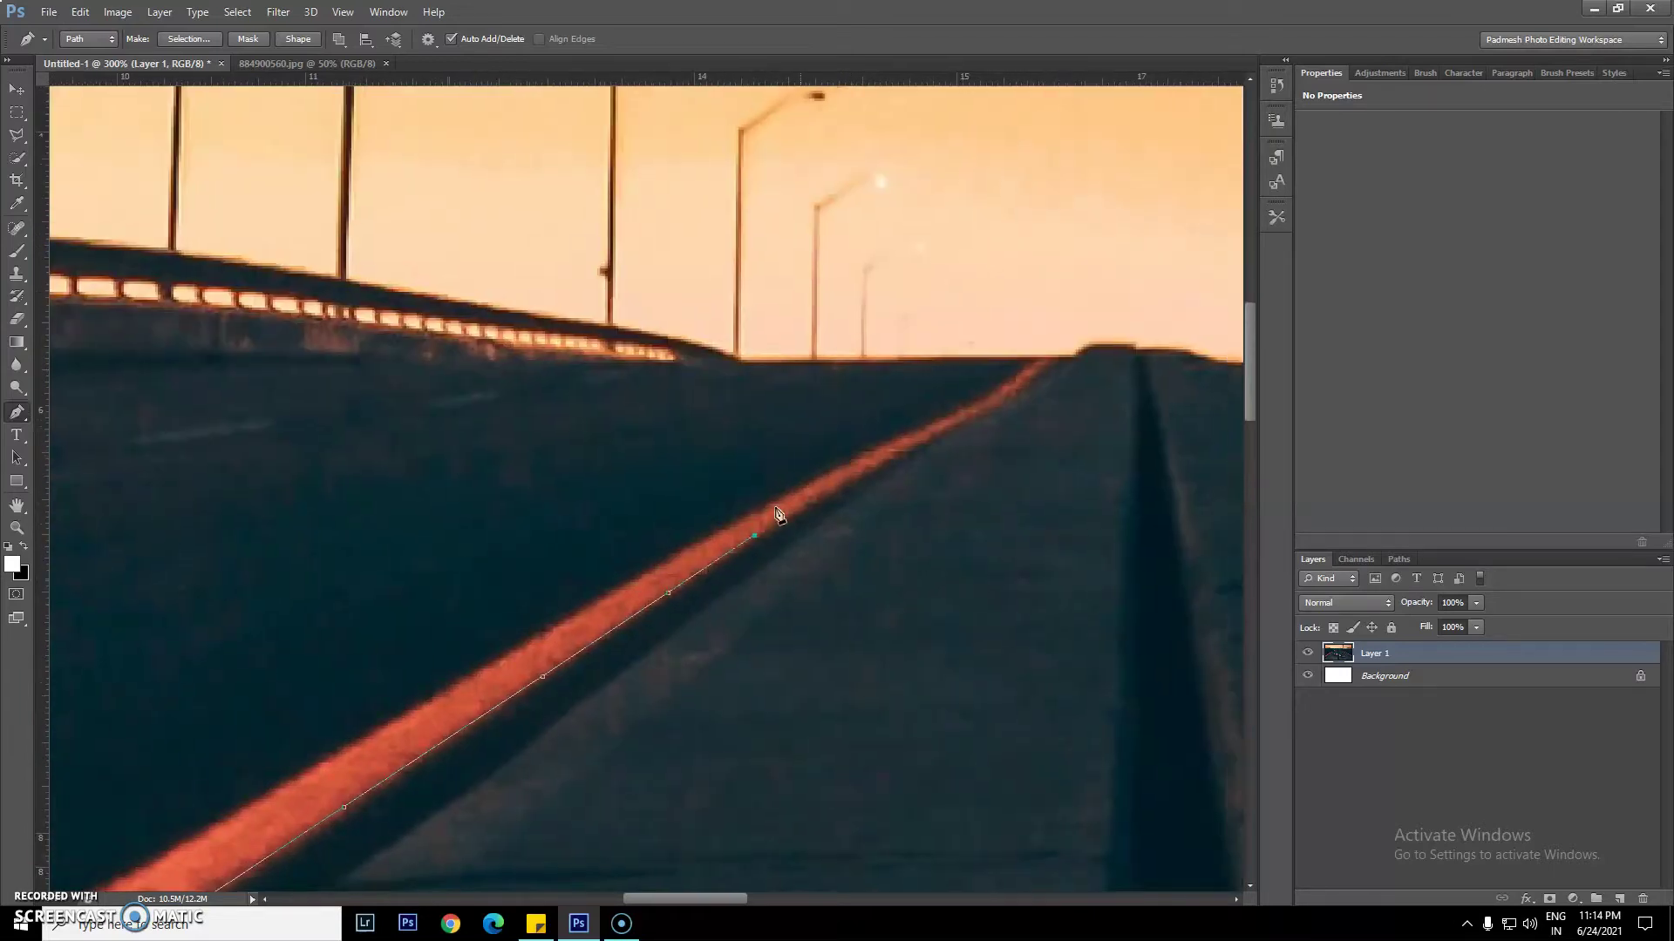
Zoom in further and extend the path to the stripe's far tip
{"action": "key", "text": "ctrl+plus"}
{"action": "key", "text": "ctrl+plus"}
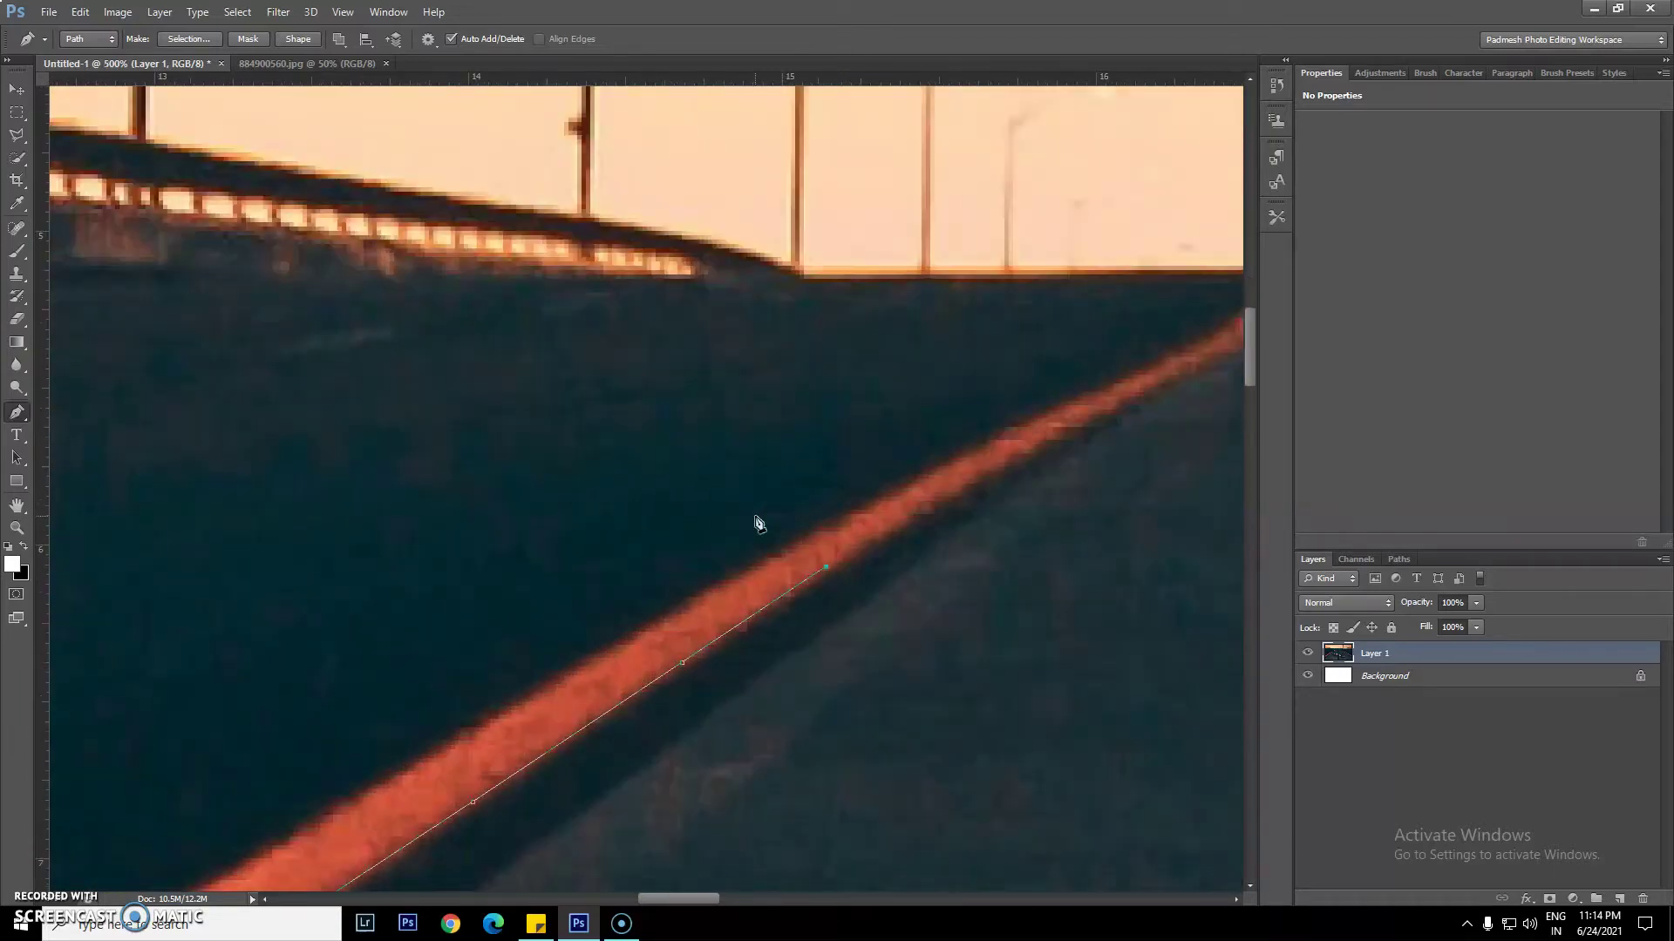
{"action": "left_click_drag", "start_coordinate": [853, 617], "coordinate": [709, 665]}
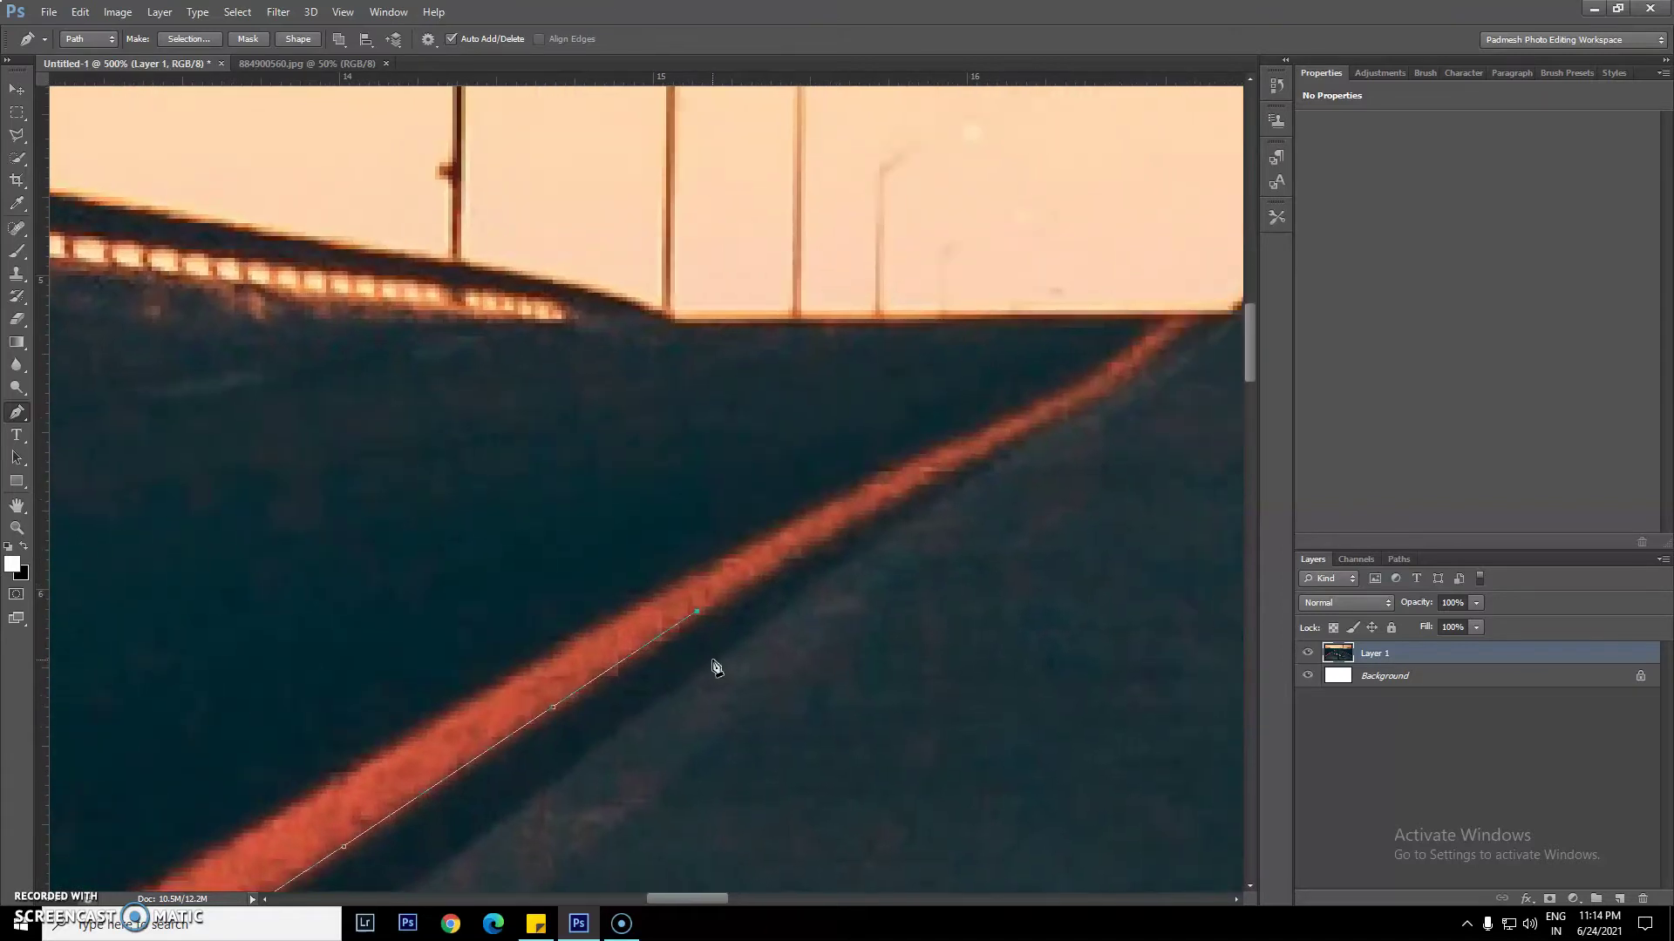
{"action": "left_click", "coordinate": [836, 532]}
{"action": "left_click", "coordinate": [951, 471]}
{"action": "left_click", "coordinate": [1041, 423]}
{"action": "left_click", "coordinate": [1116, 381]}
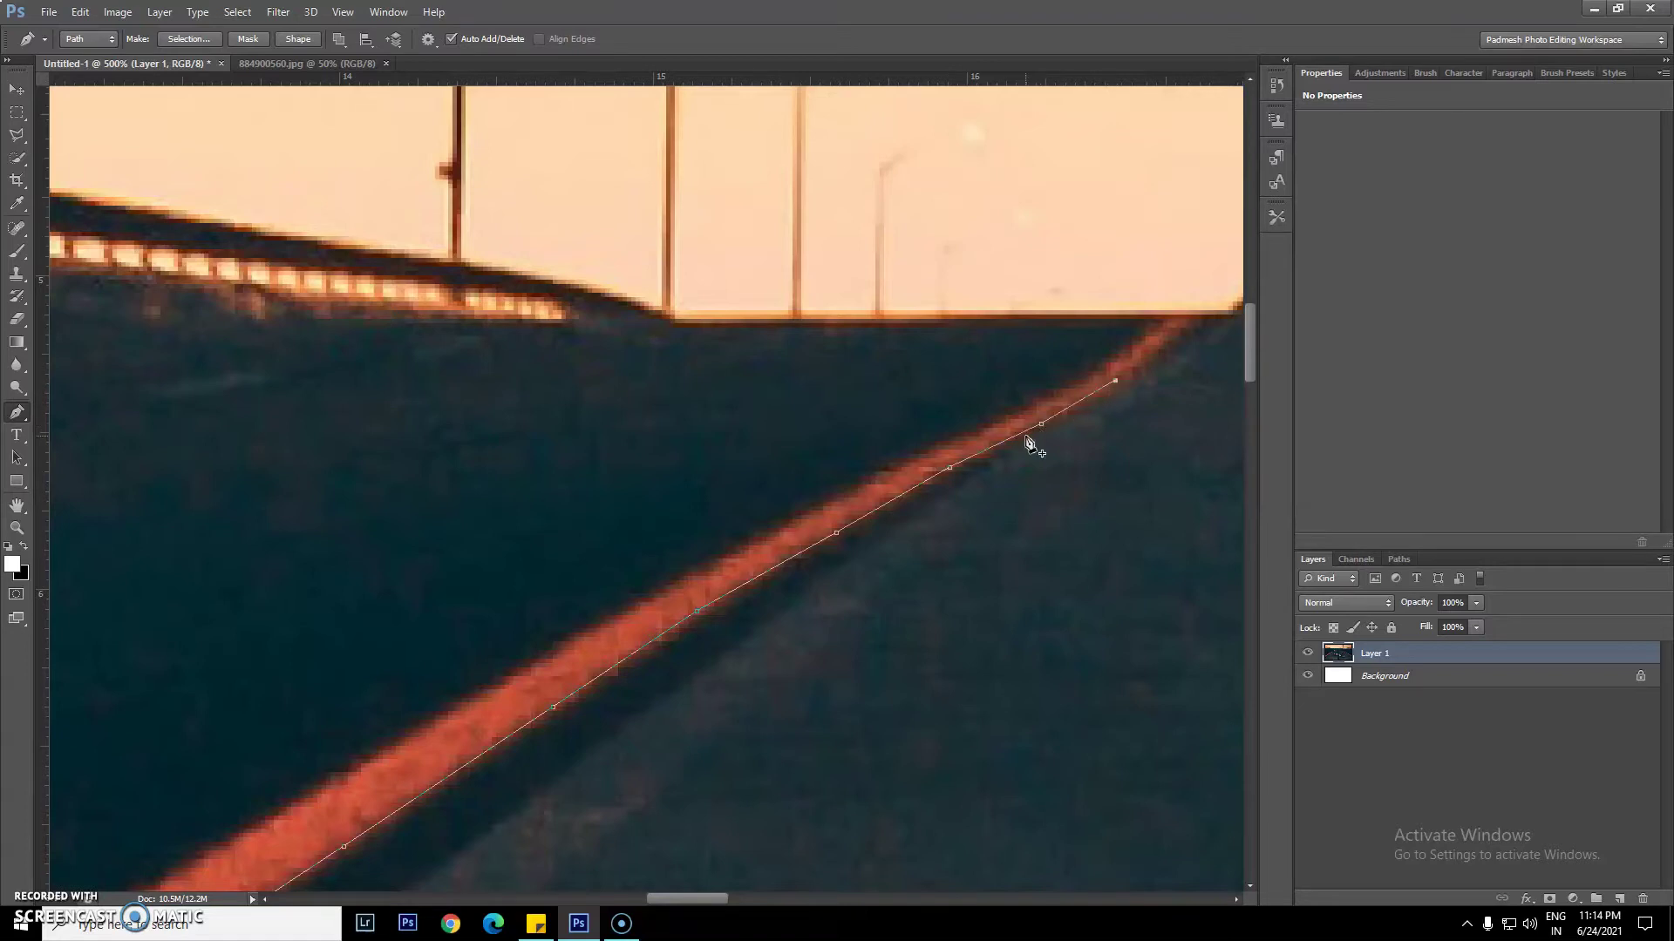
{"action": "left_click", "coordinate": [1159, 354]}
Turn the path at the far tip and trace back down the upper edge
{"action": "left_click", "coordinate": [1168, 319]}
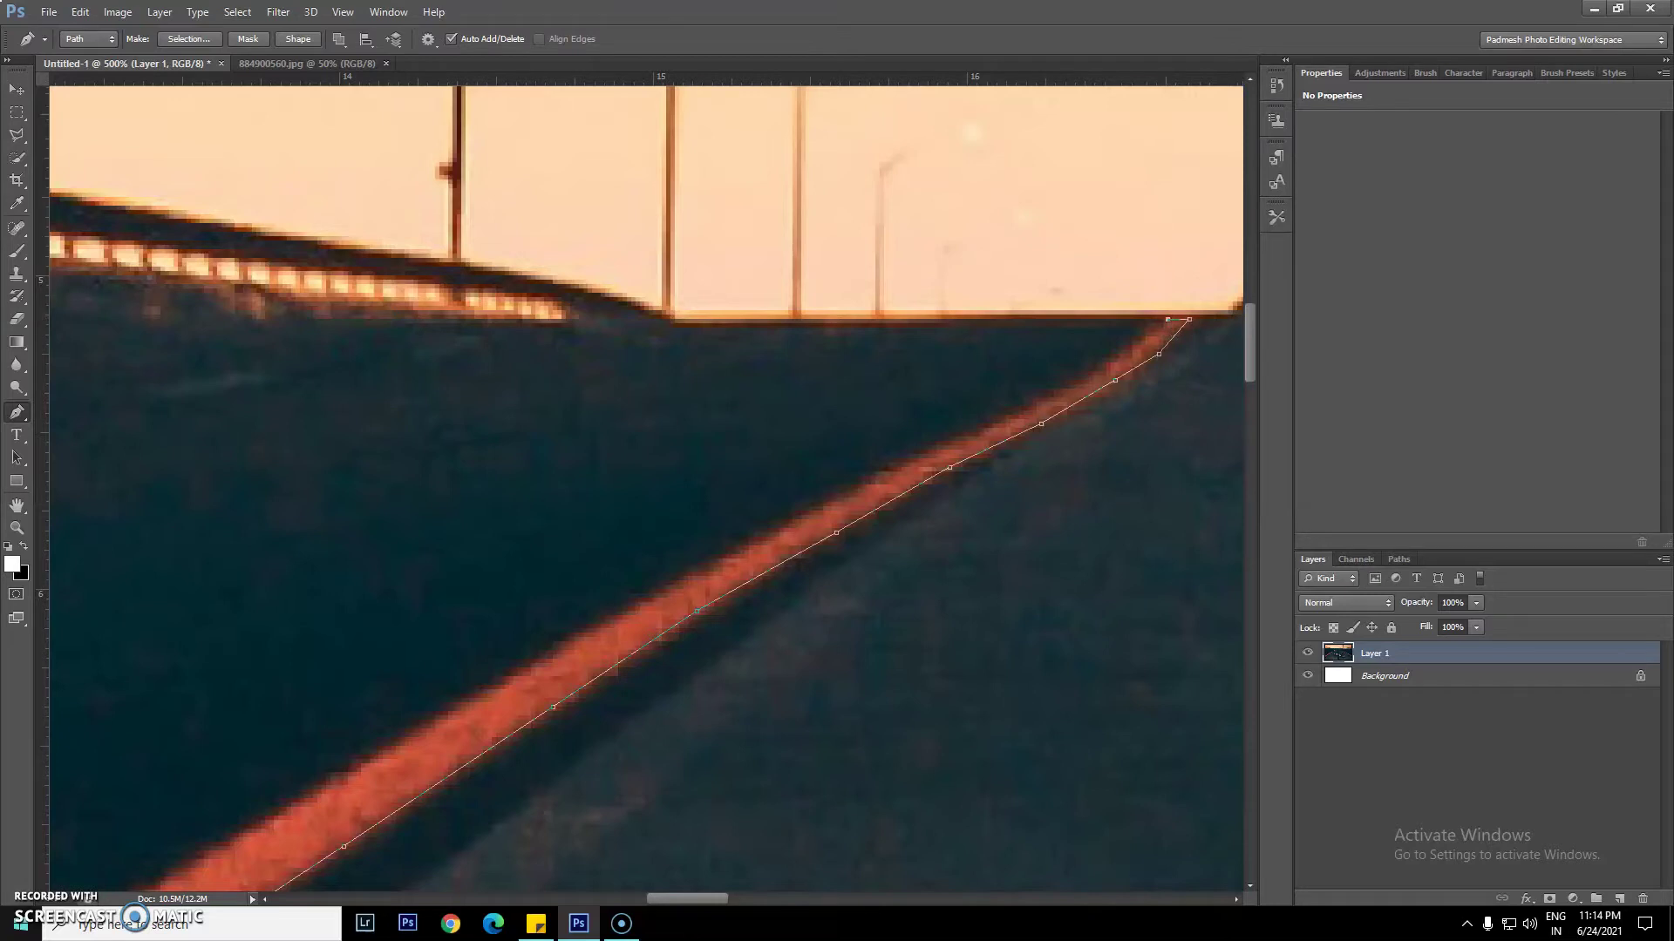
{"action": "left_click", "coordinate": [1098, 369]}
{"action": "left_click", "coordinate": [967, 436]}
{"action": "left_click", "coordinate": [765, 537]}
{"action": "left_click", "coordinate": [594, 628]}
{"action": "left_click_drag", "start_coordinate": [505, 649], "coordinate": [906, 308]}
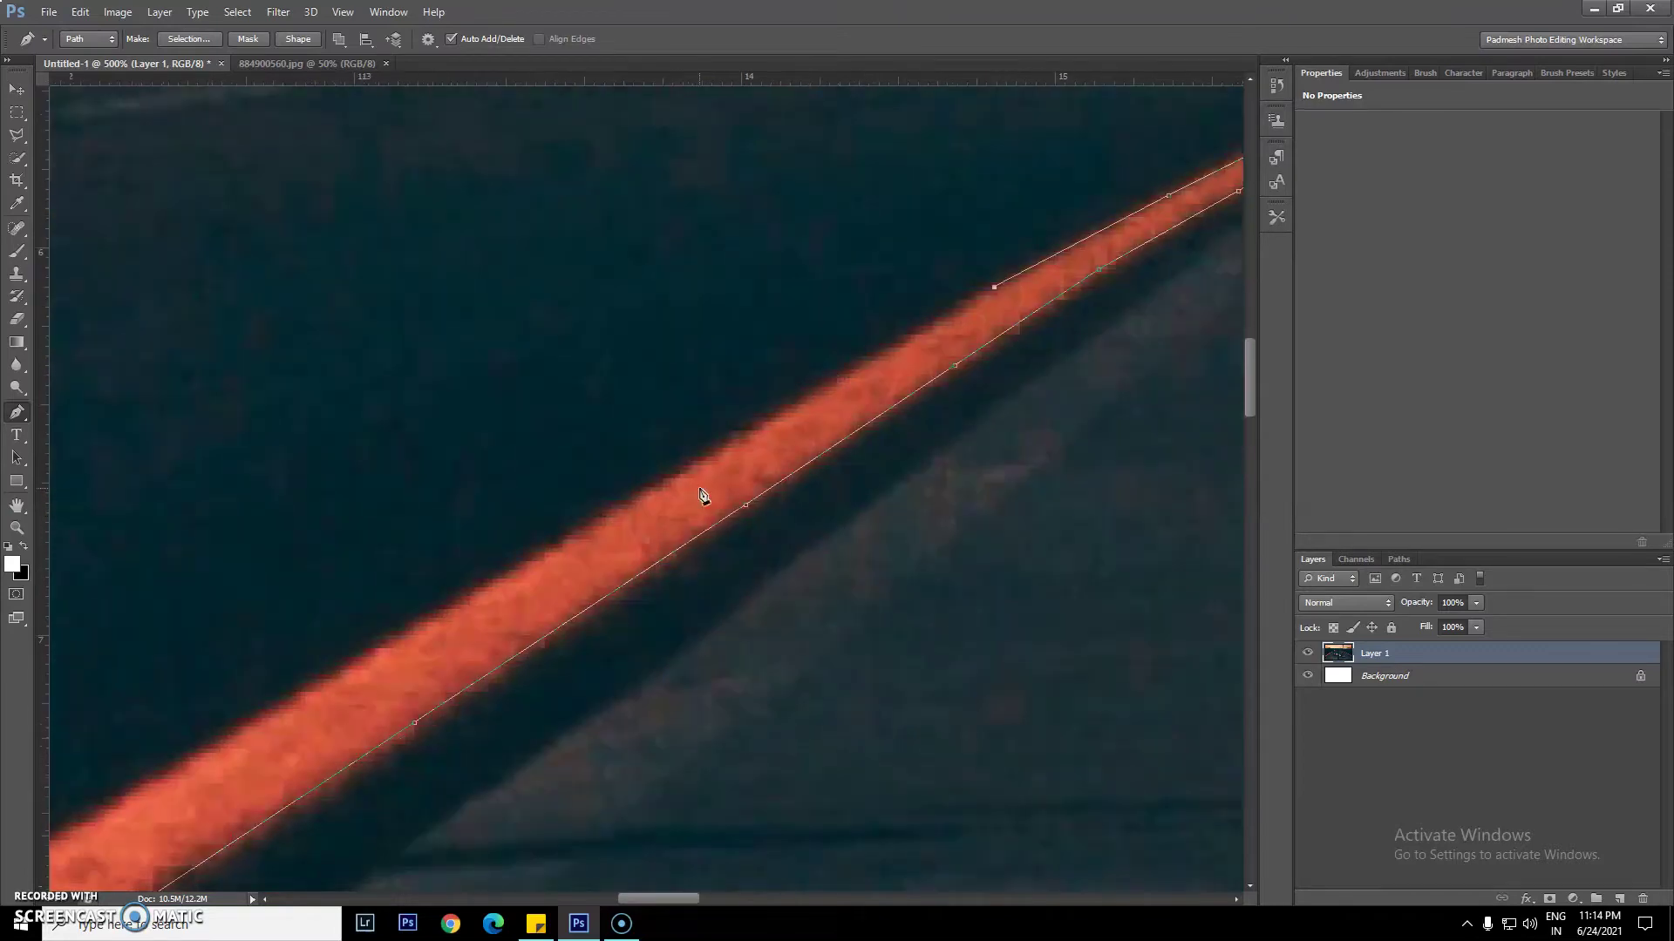
Continue the path down the stripe's upper edge toward its lower end
{"action": "left_click", "coordinate": [610, 515]}
{"action": "mouse_move", "coordinate": [279, 710]}
{"action": "left_mouse_down"}
{"action": "mouse_move", "coordinate": [984, 299]}
{"action": "mouse_move", "coordinate": [1095, 202]}
{"action": "left_mouse_up"}
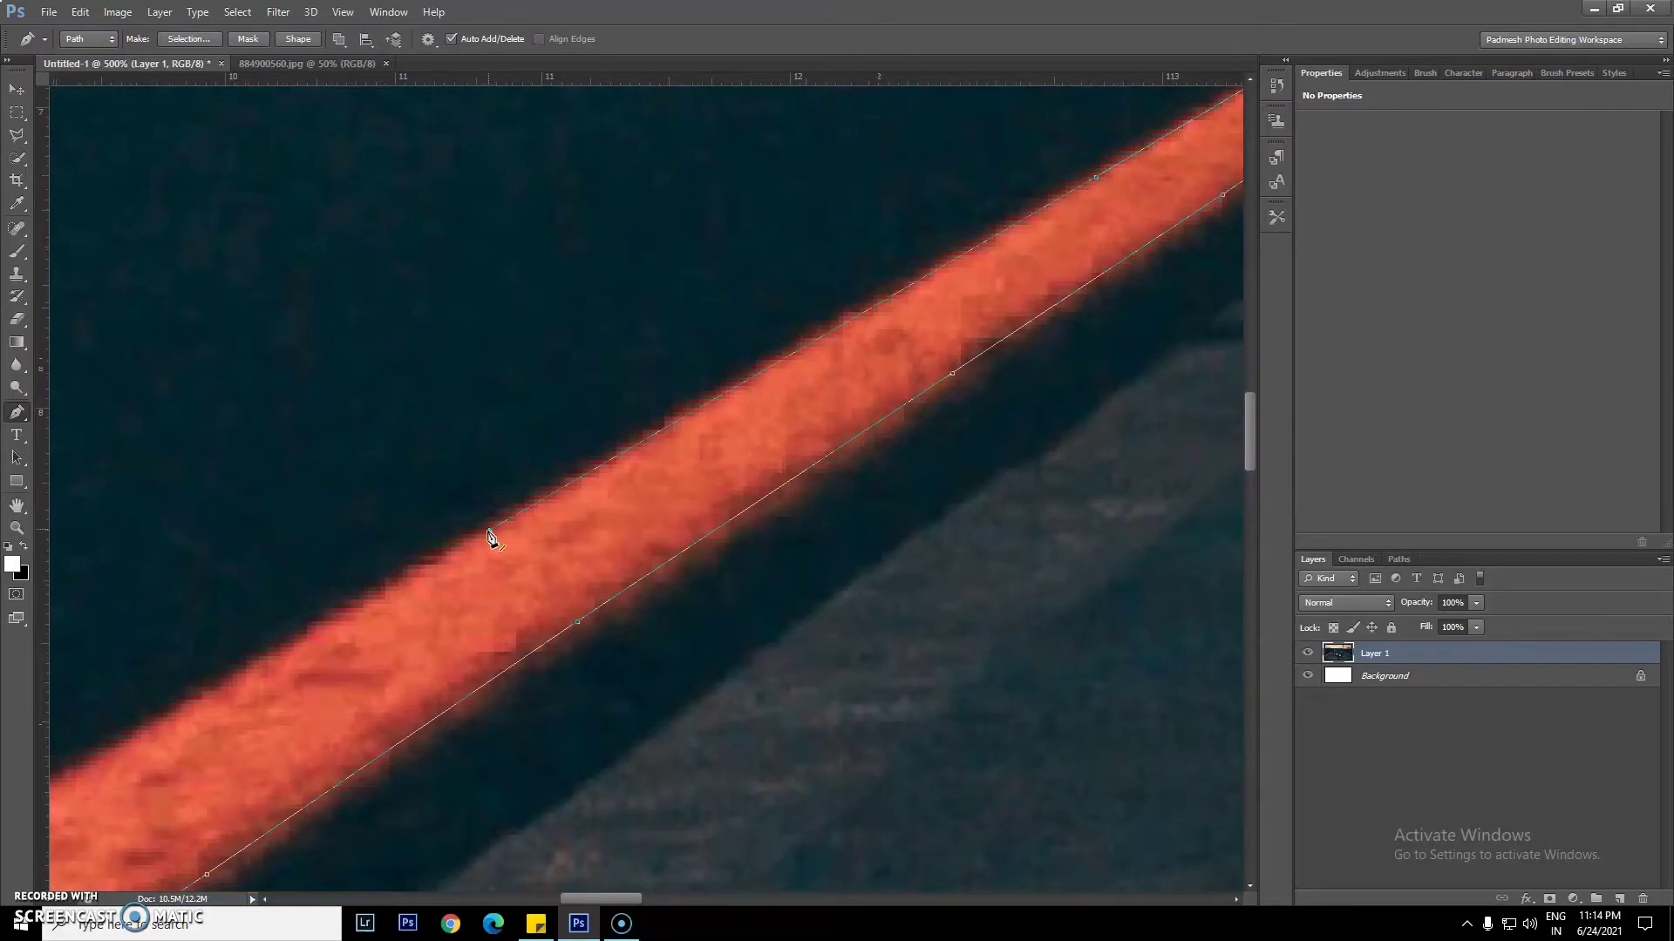
{"action": "left_click_drag", "start_coordinate": [329, 698], "coordinate": [824, 387]}
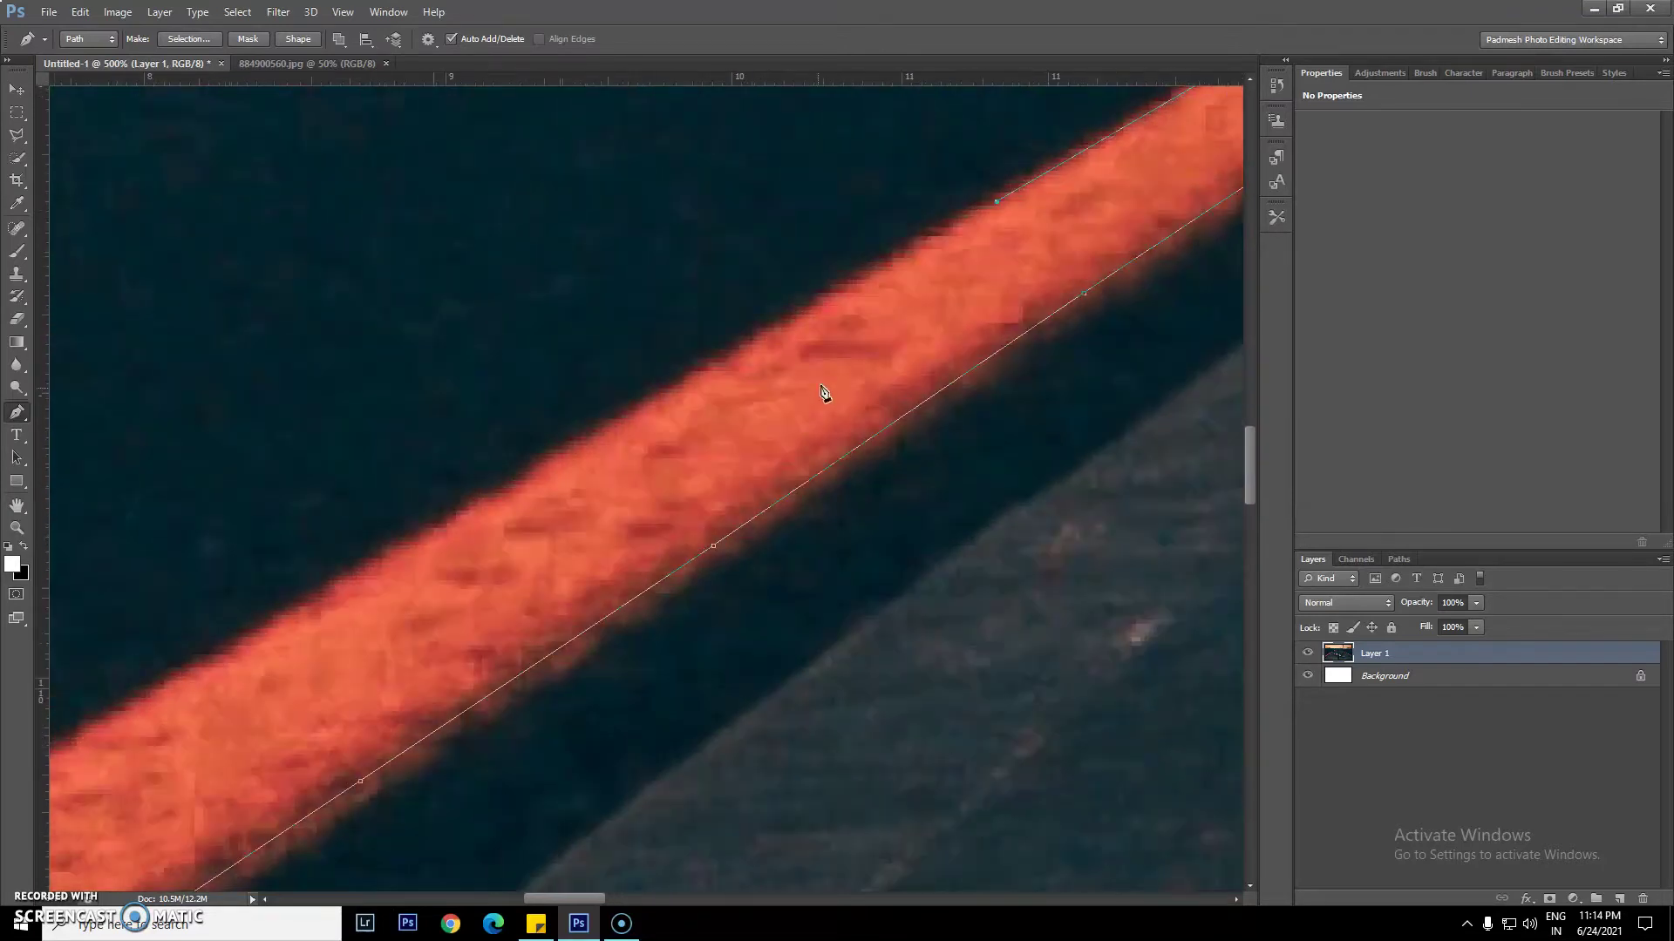
{"action": "left_click_drag", "start_coordinate": [536, 543], "coordinate": [849, 338]}
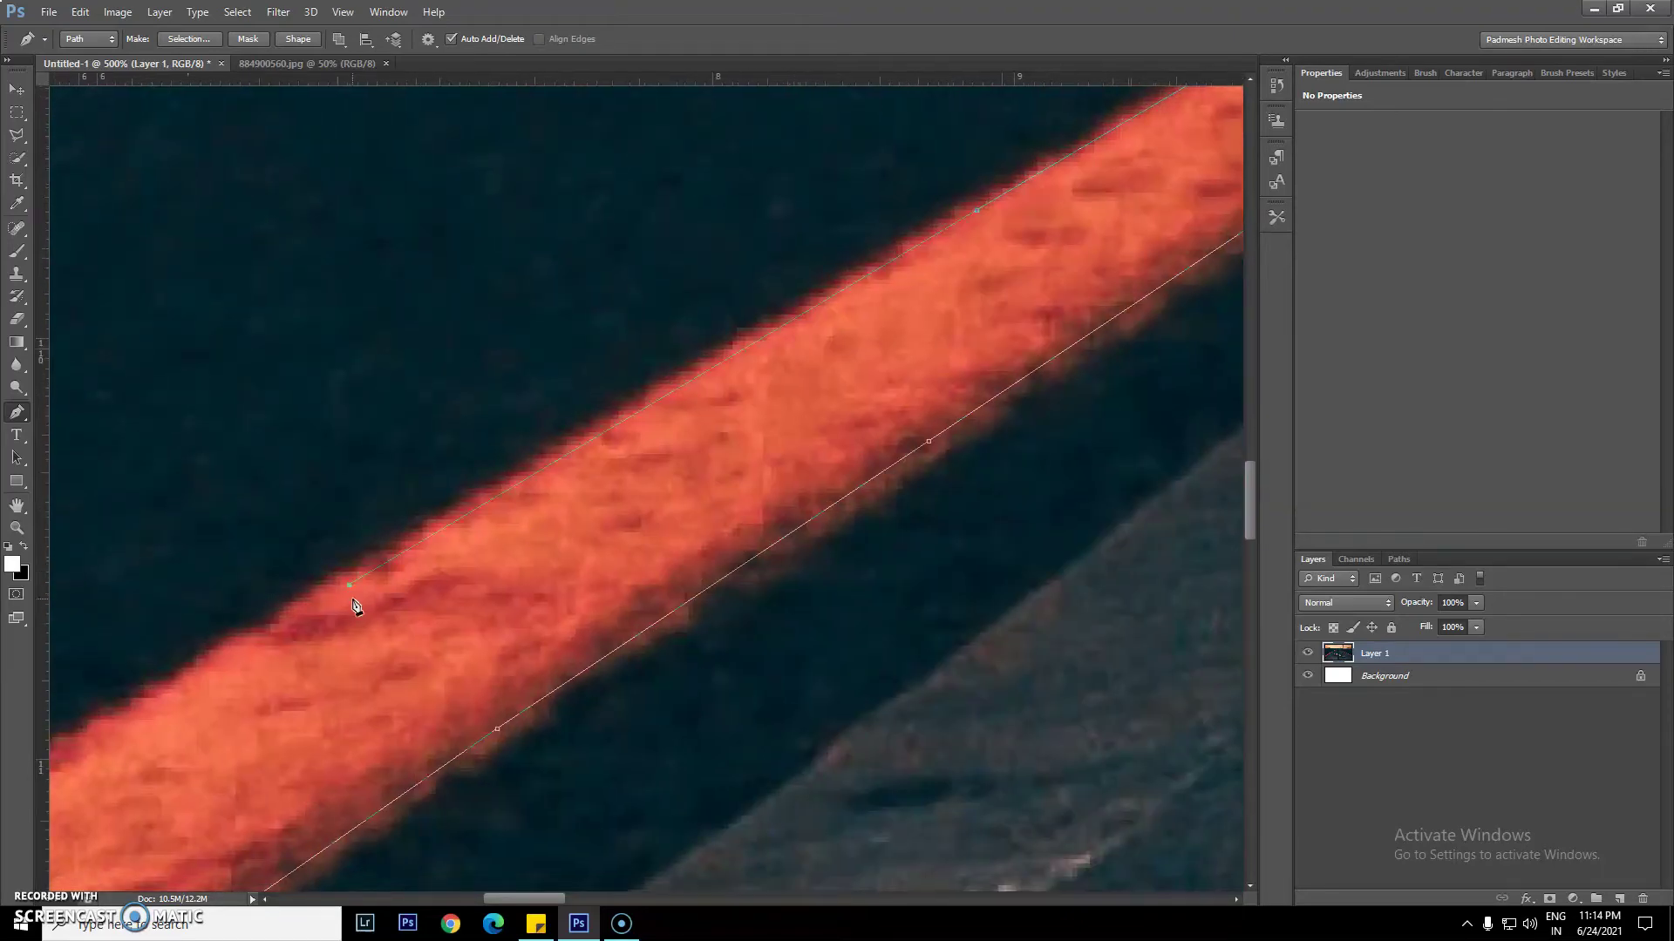
{"action": "left_click_drag", "start_coordinate": [179, 702], "coordinate": [866, 251]}
{"action": "scroll", "coordinate": [908, 265], "scroll_direction": "down", "scroll_amount": 1}
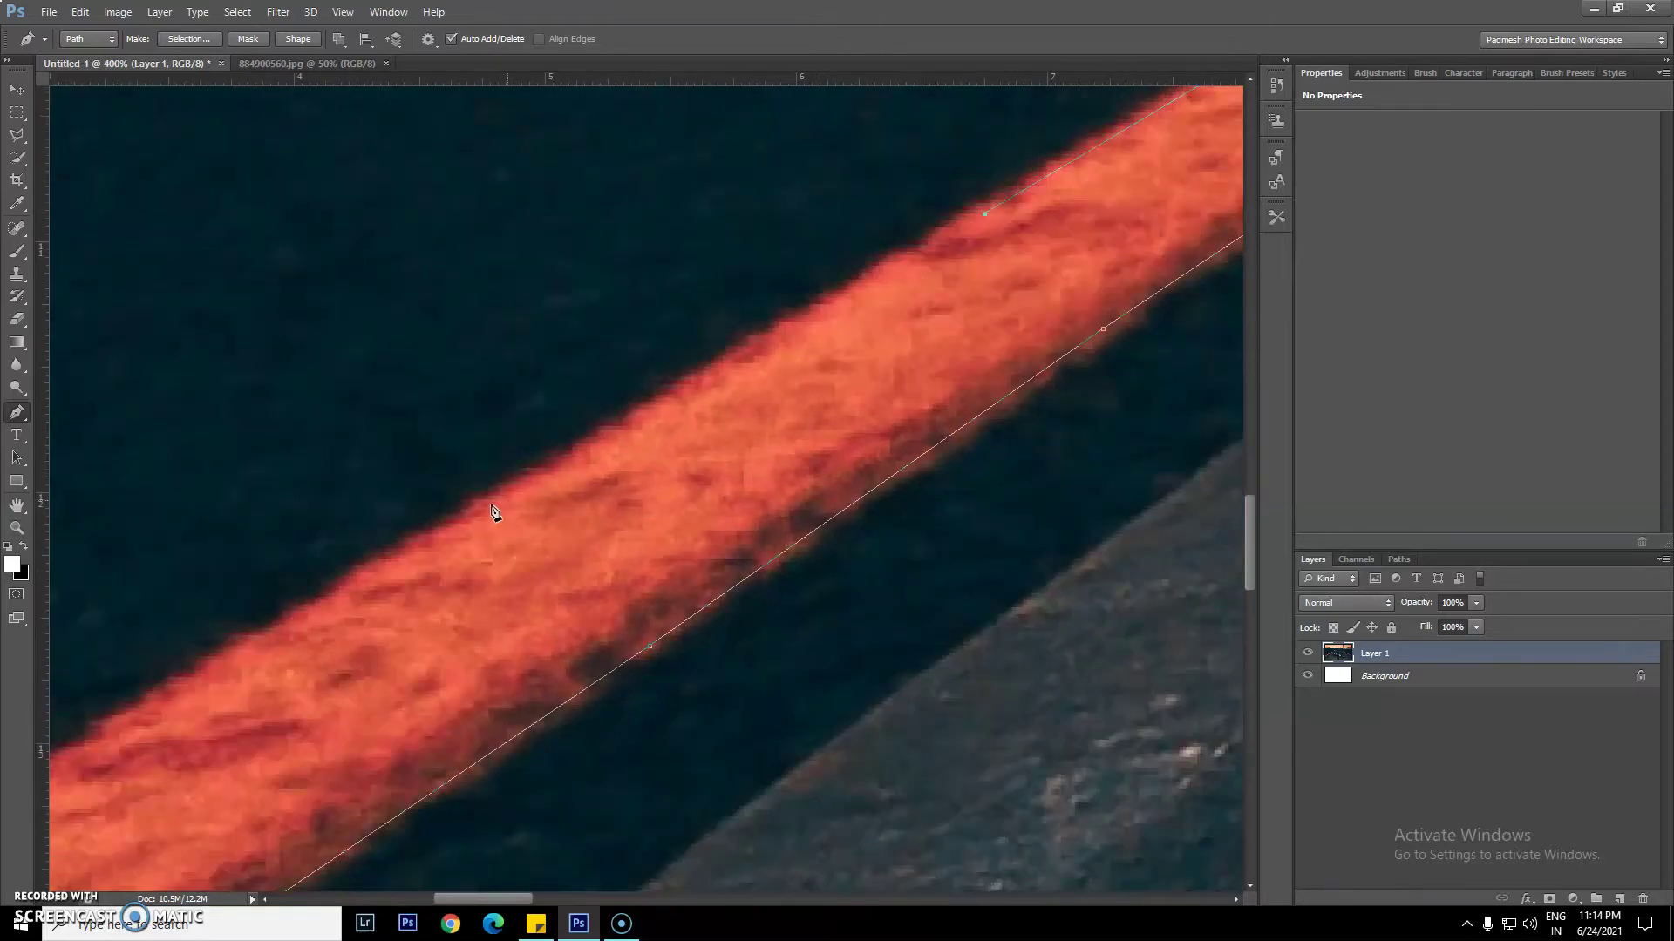
{"action": "left_click", "coordinate": [466, 516]}
{"action": "left_click_drag", "start_coordinate": [325, 632], "coordinate": [866, 257]}
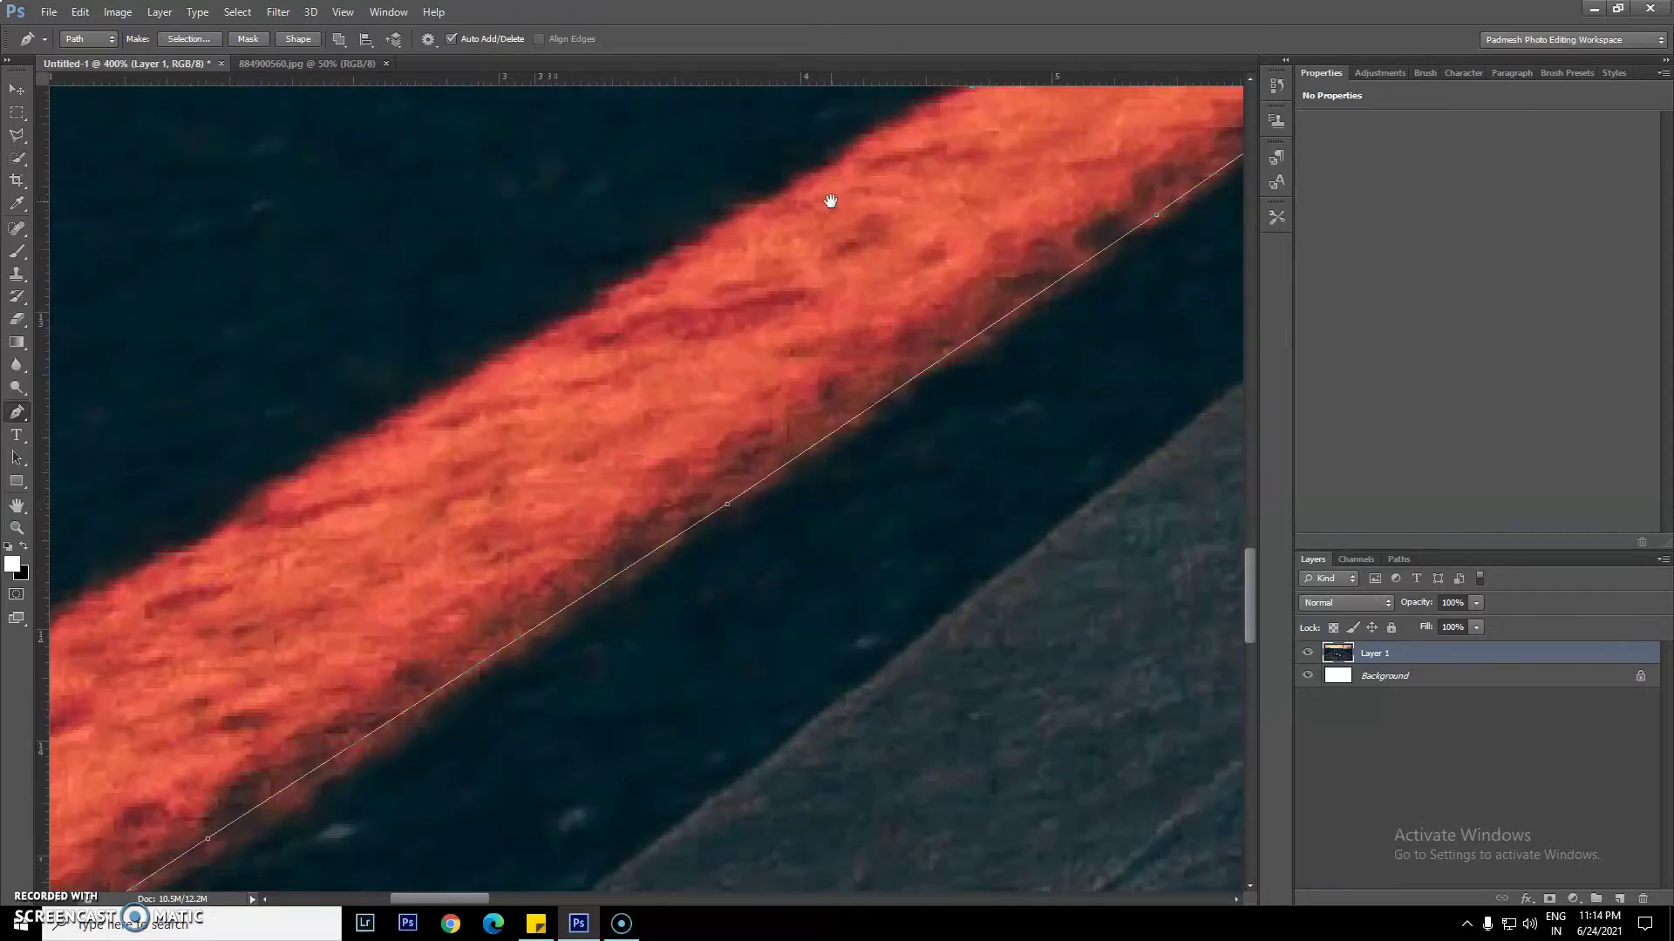
{"action": "key", "text": "ctrl+minus"}
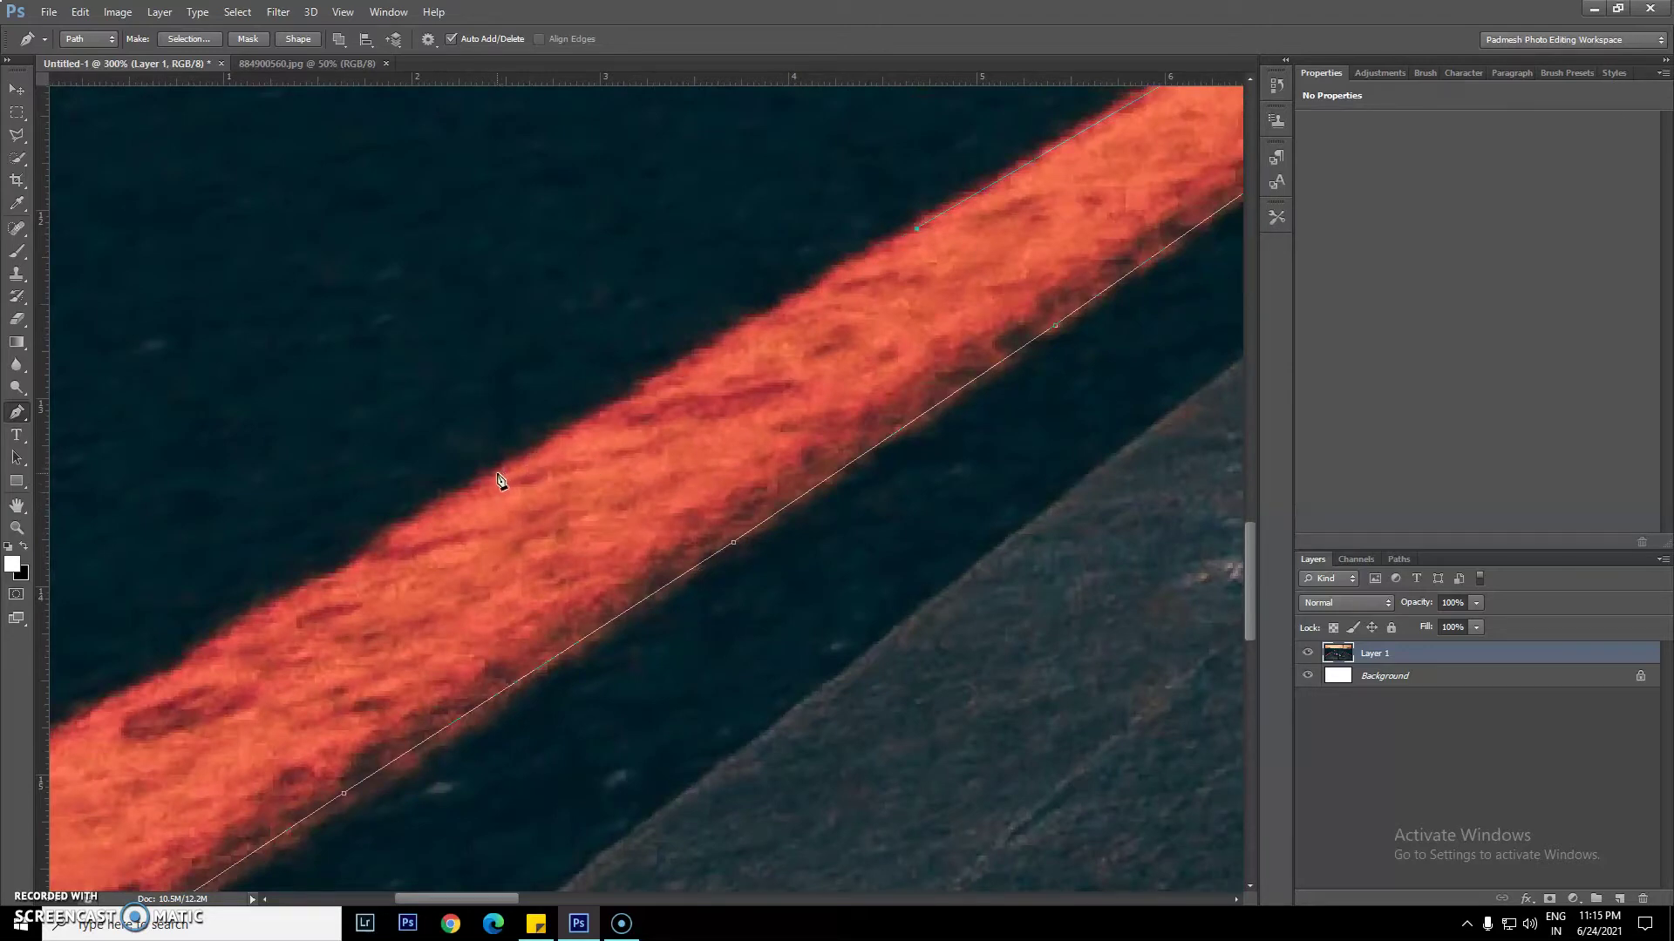
{"action": "left_click_drag", "start_coordinate": [367, 622], "coordinate": [755, 358]}
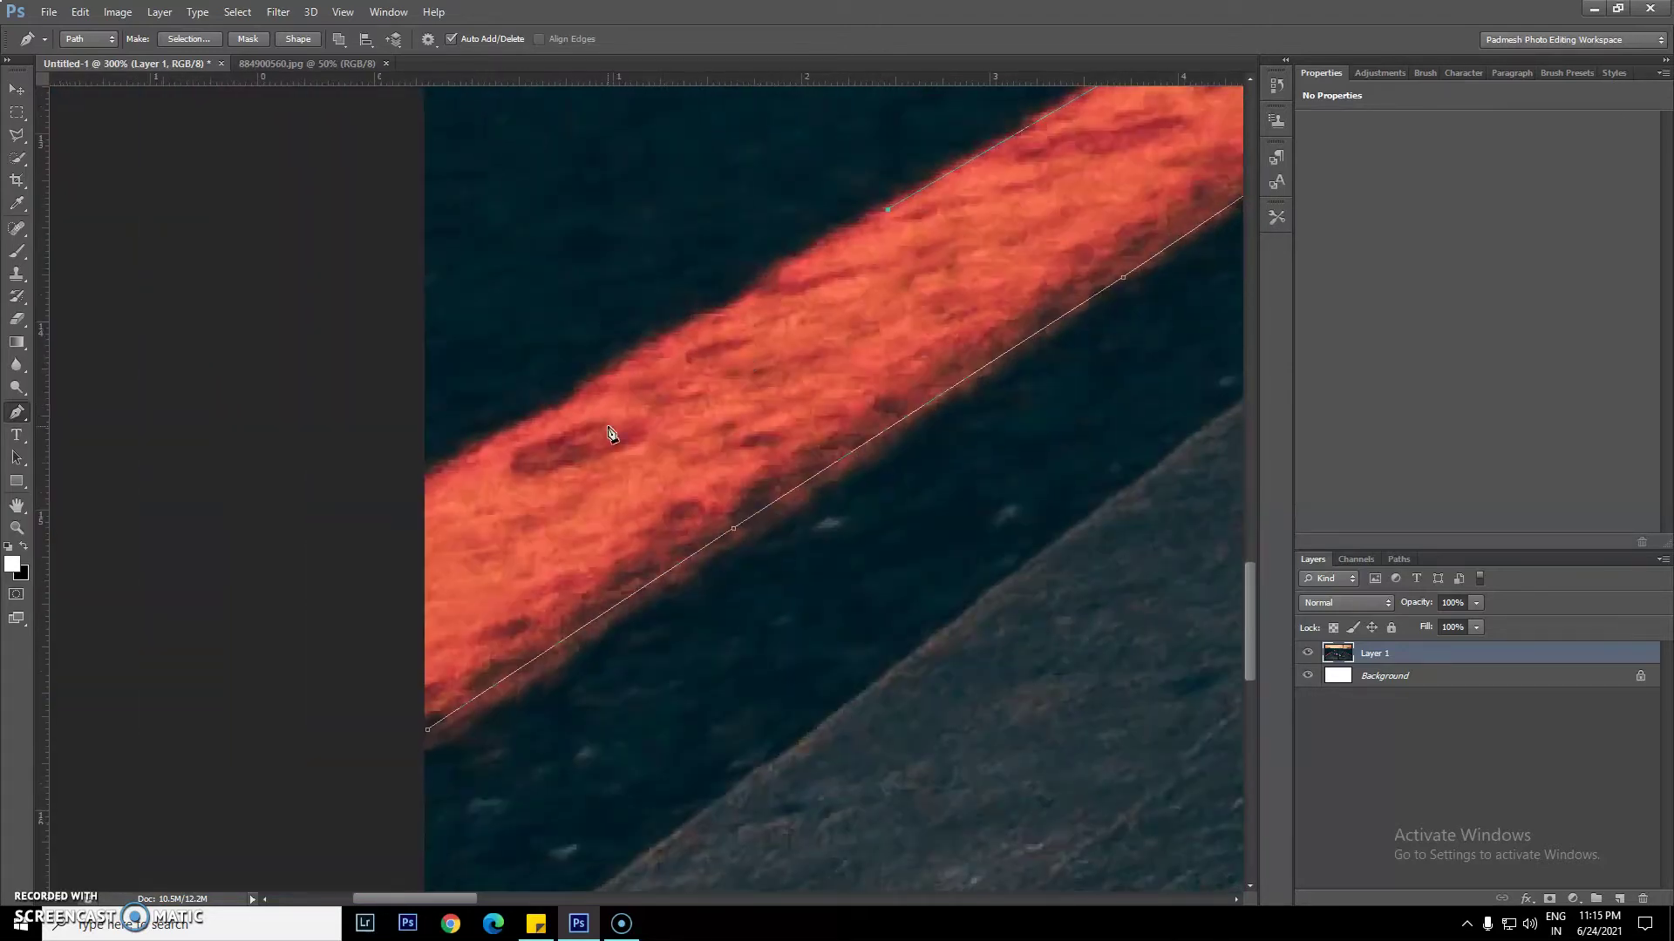
Add the last upper-edge anchors, close the path, and zoom out to the whole photo
{"action": "left_click", "coordinate": [590, 391]}
{"action": "left_click", "coordinate": [433, 478]}
{"action": "left_click", "coordinate": [374, 747]}
{"action": "left_click", "coordinate": [427, 732]}
{"action": "key", "text": "ctrl+minus"}
{"action": "key", "text": "ctrl+minus"}
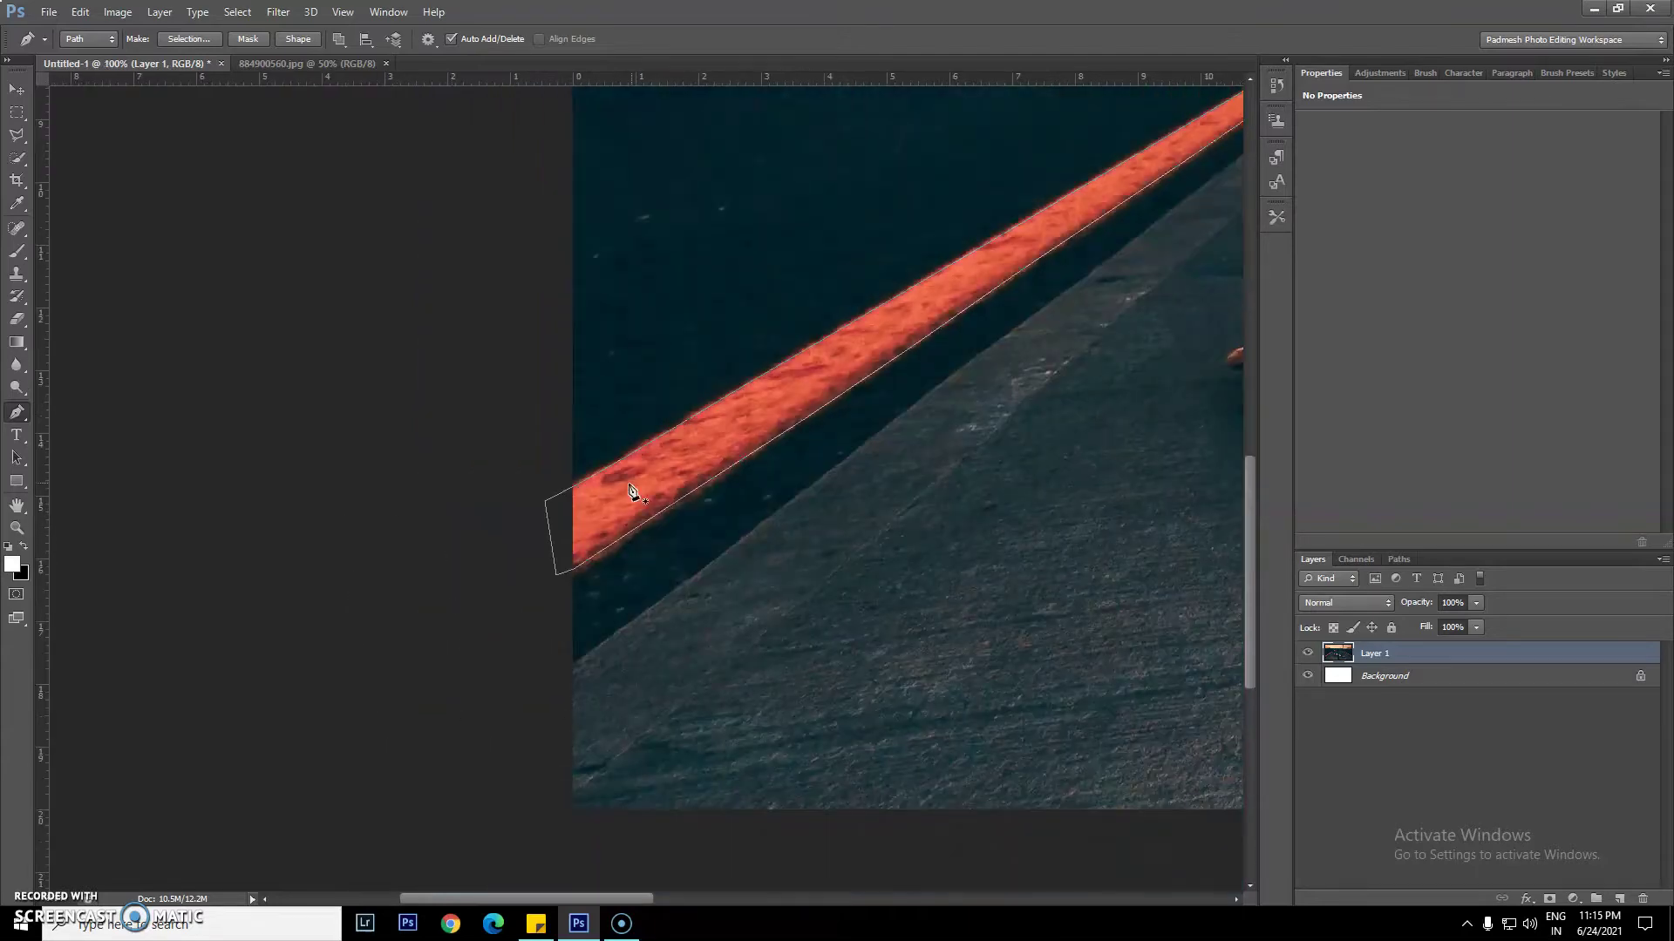
{"action": "key", "text": "ctrl+minus"}
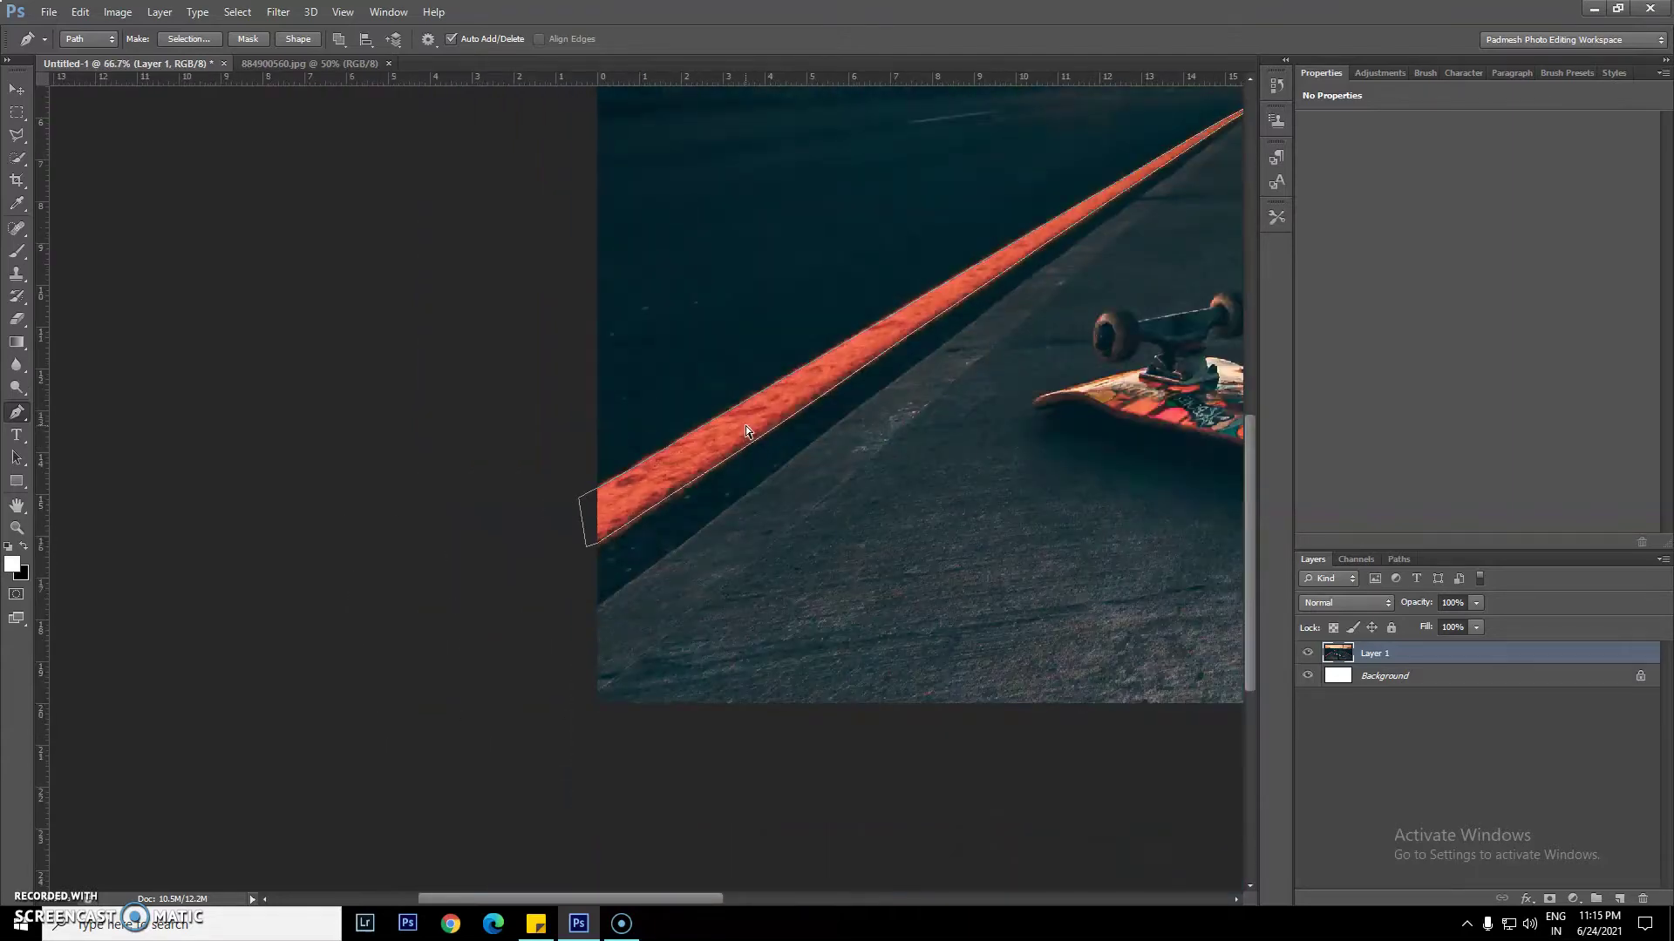
{"action": "key", "text": "ctrl+minus"}
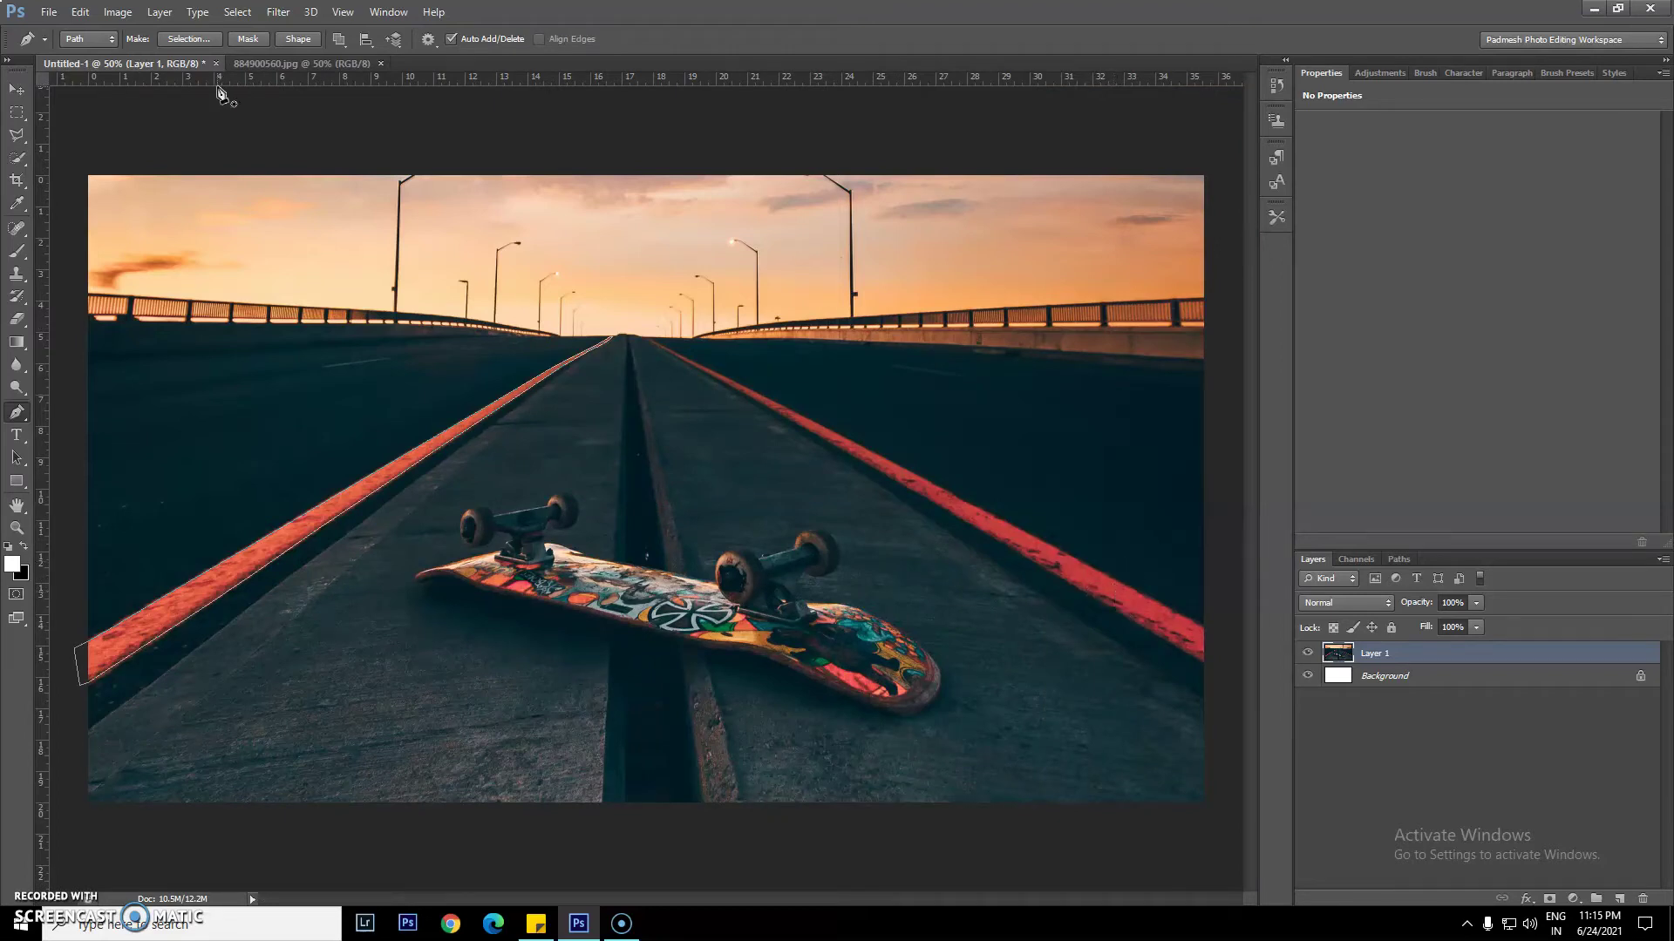
Keep Combine Shapes and start a new path along the right stripe's lower edge
{"action": "left_click", "coordinate": [340, 37]}
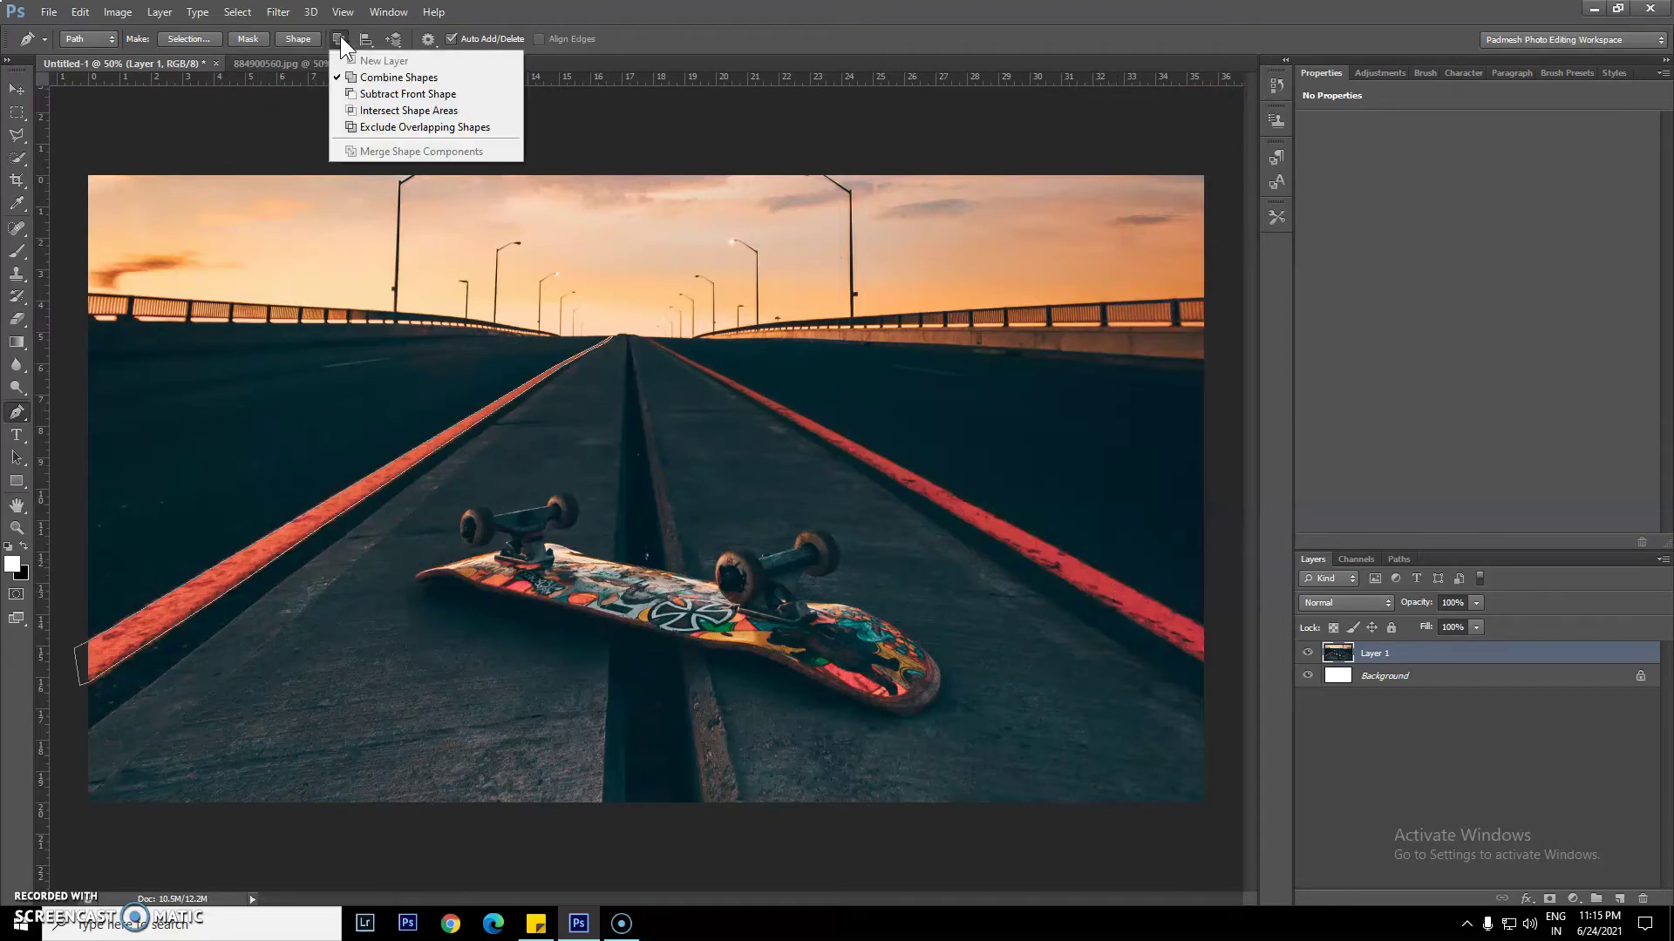
{"action": "left_click", "coordinate": [352, 80]}
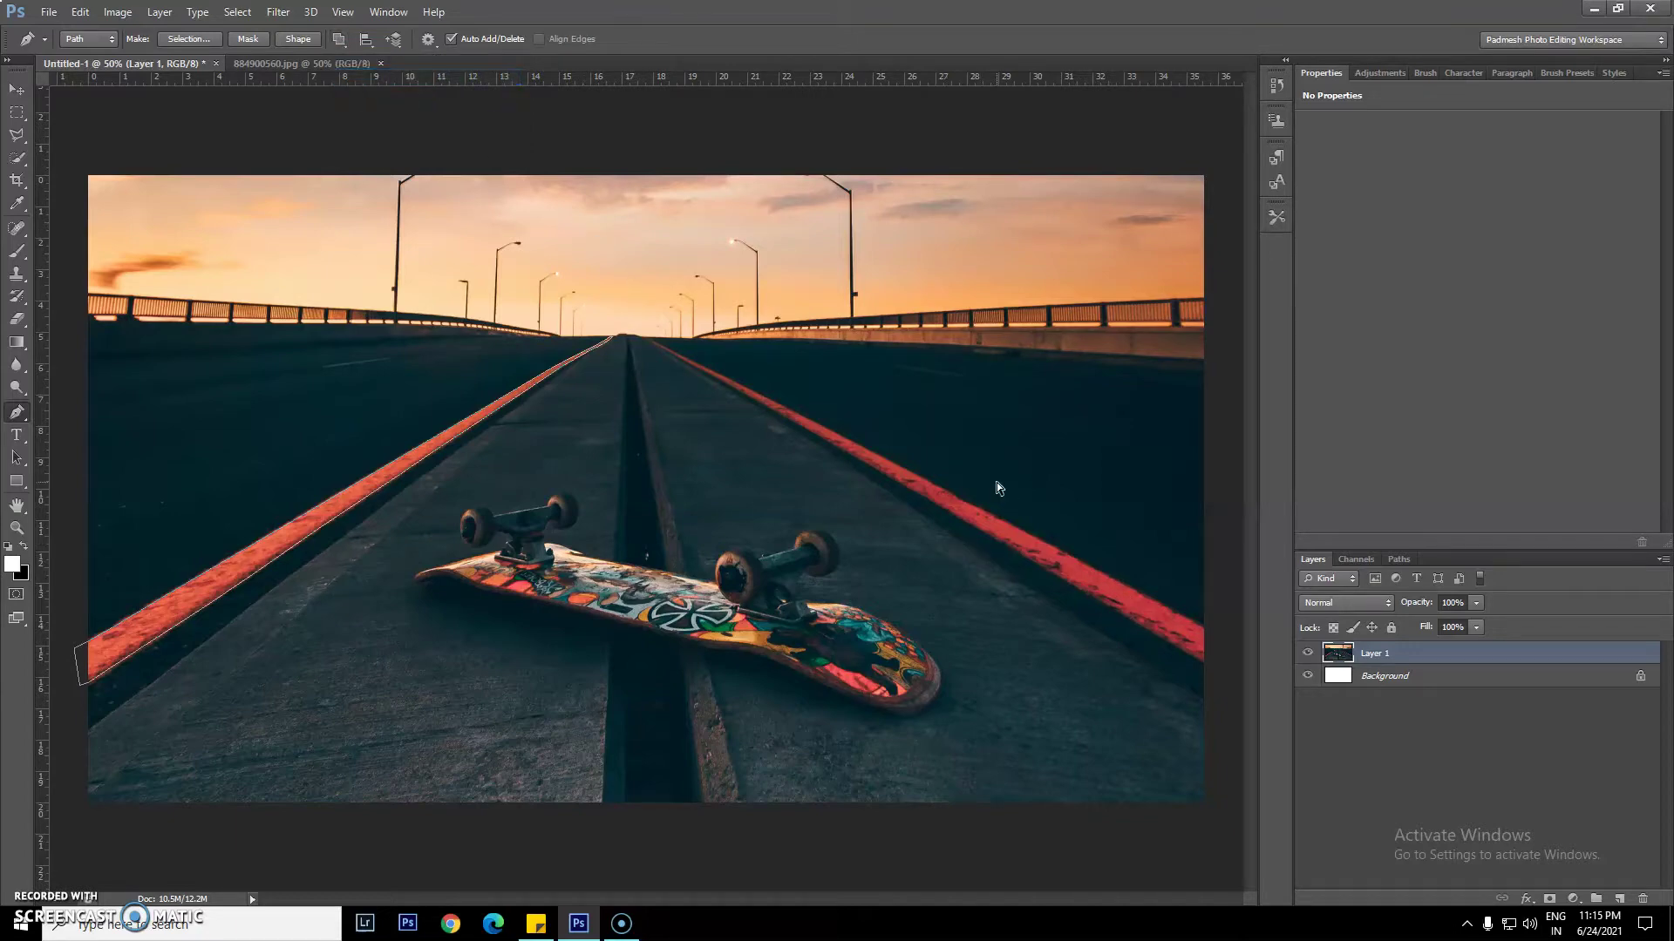
{"action": "key", "text": "ctrl+plus"}
{"action": "key", "text": "ctrl+plus"}
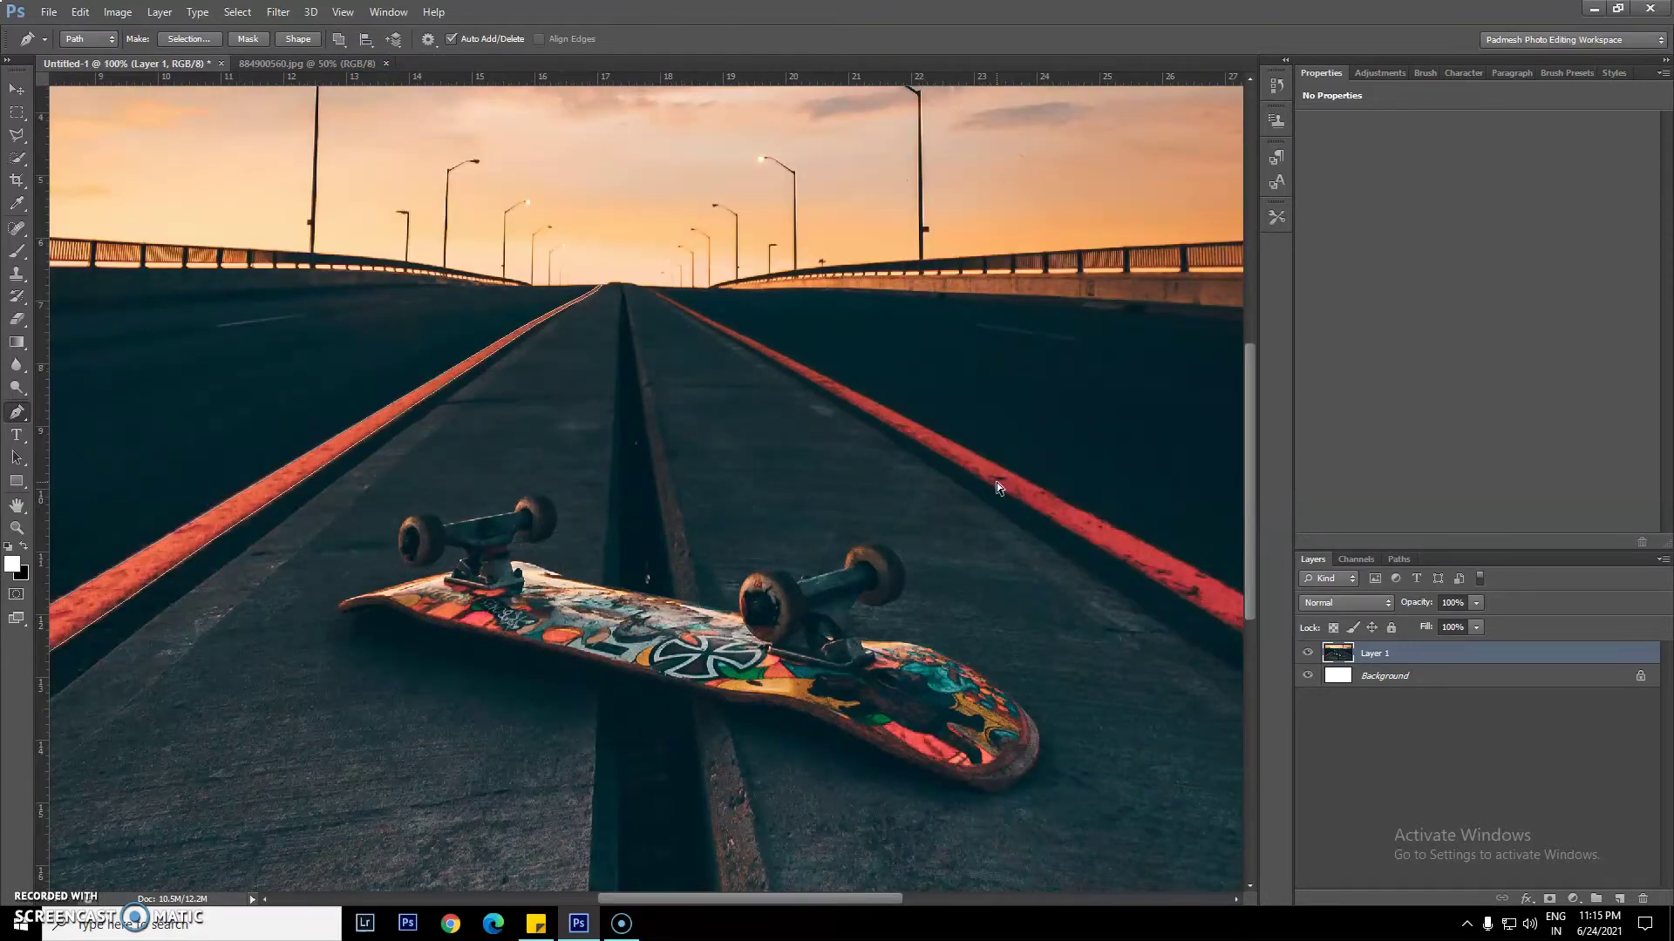
{"action": "left_click_drag", "start_coordinate": [1062, 478], "coordinate": [351, 377]}
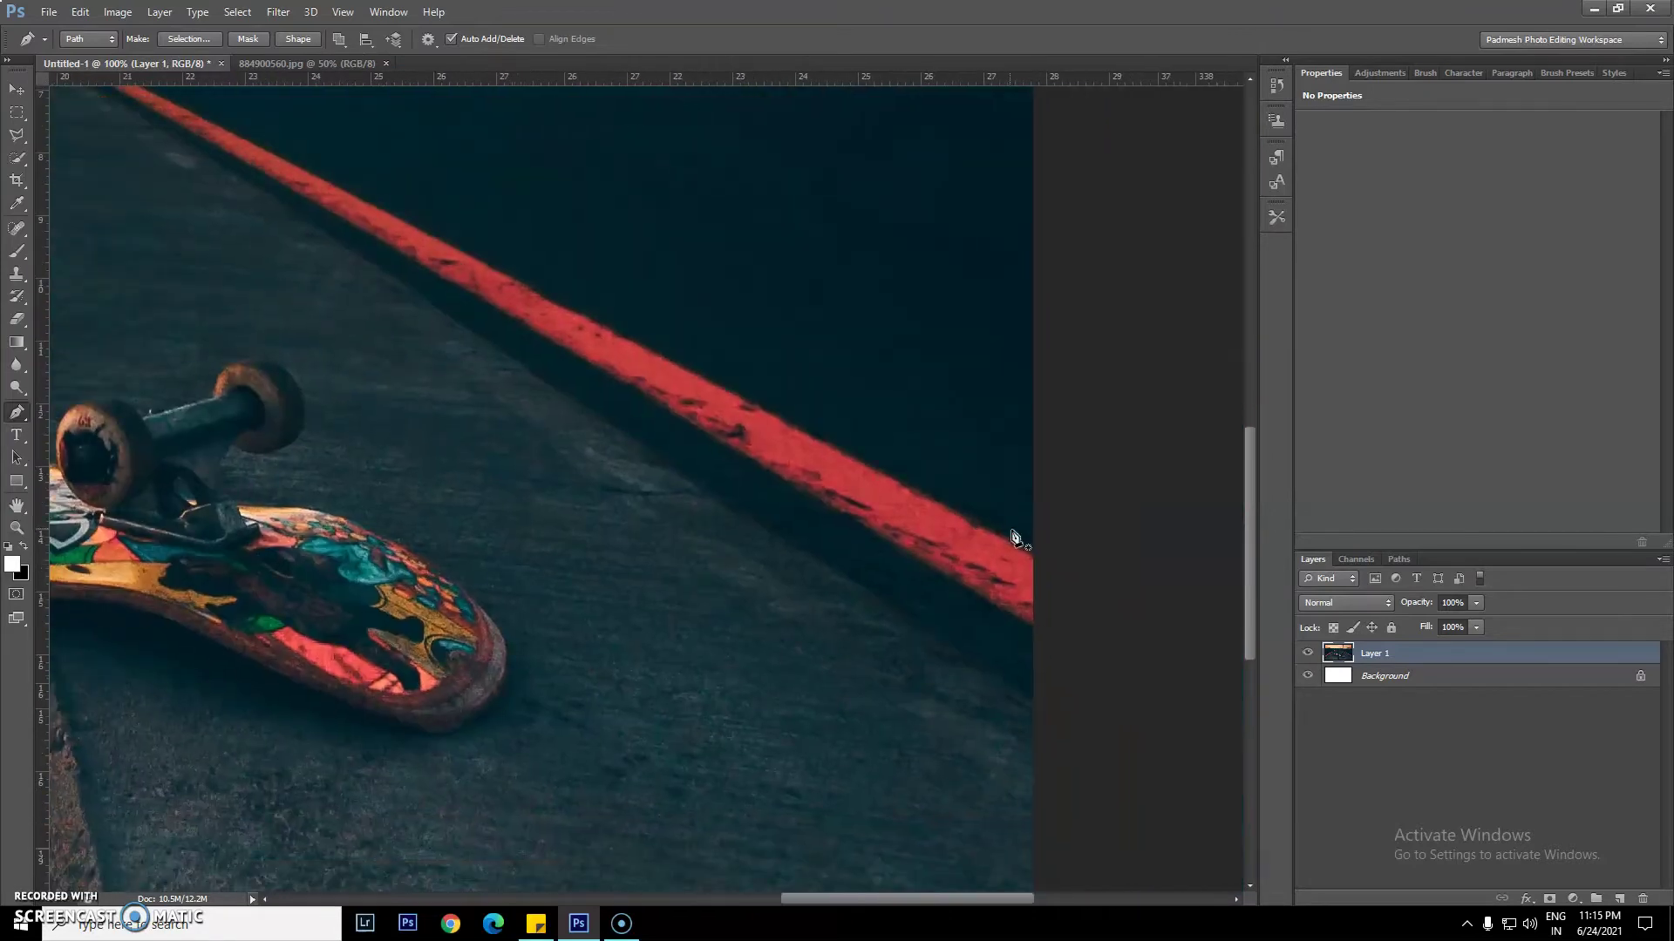
{"action": "left_click", "coordinate": [1033, 624]}
{"action": "left_click", "coordinate": [928, 563]}
{"action": "left_click", "coordinate": [812, 490]}
Zoom in to 400% and continue anchors up the right stripe's lower edge
{"action": "key", "text": "ctrl+plus"}
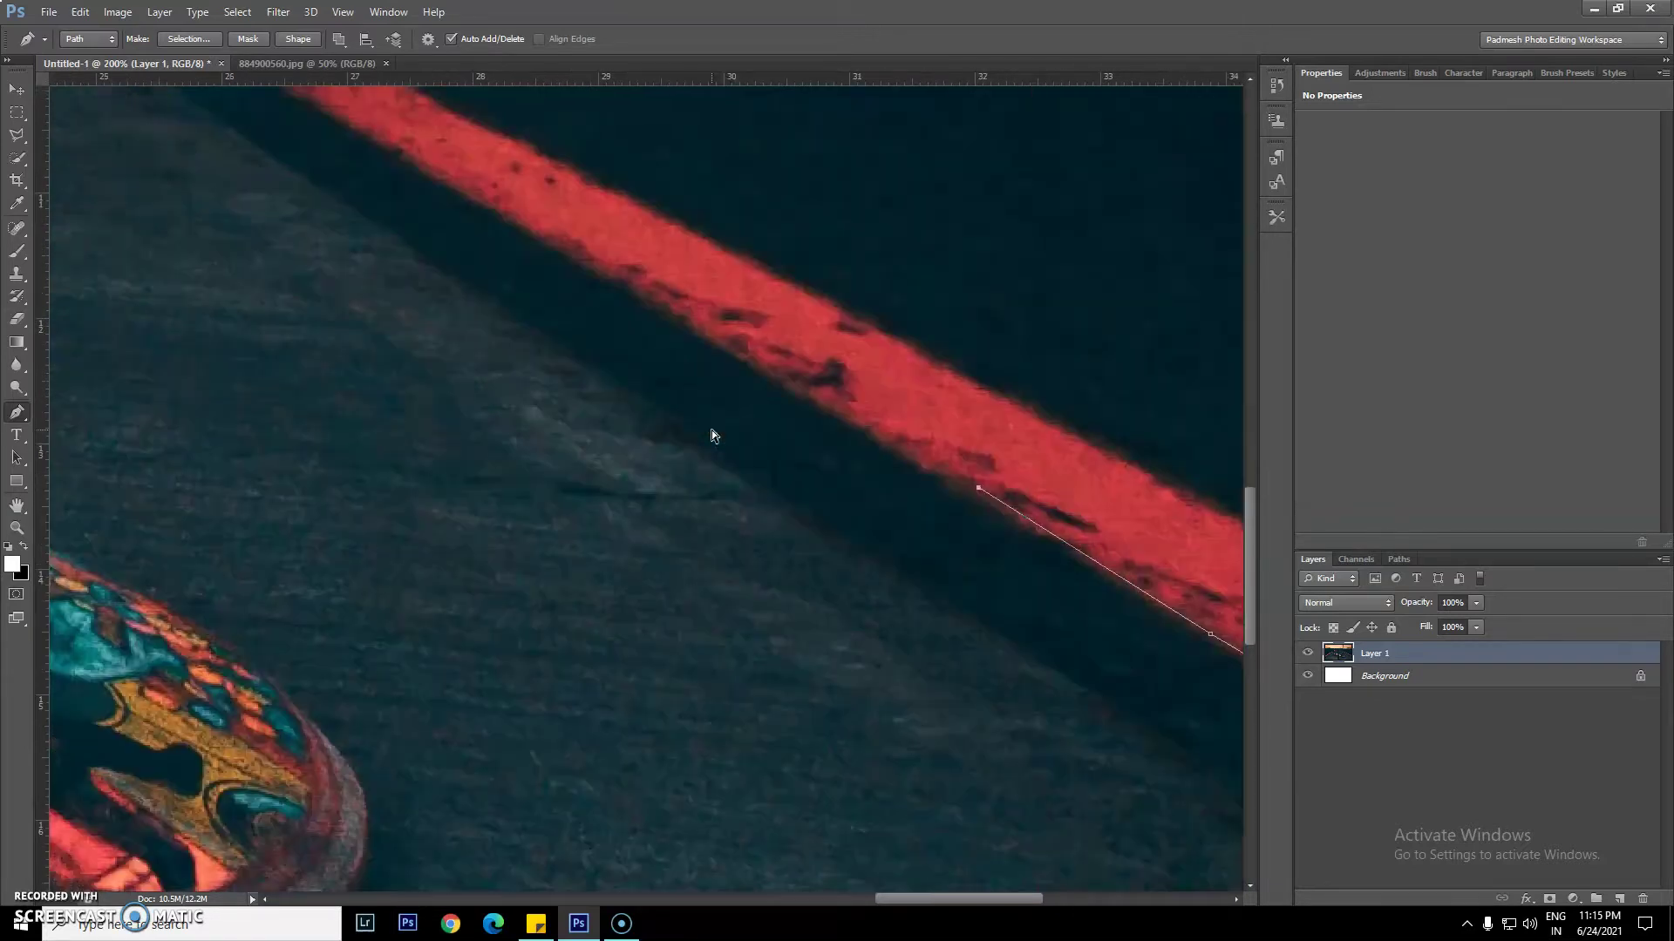
{"action": "left_click_drag", "start_coordinate": [711, 436], "coordinate": [720, 546]}
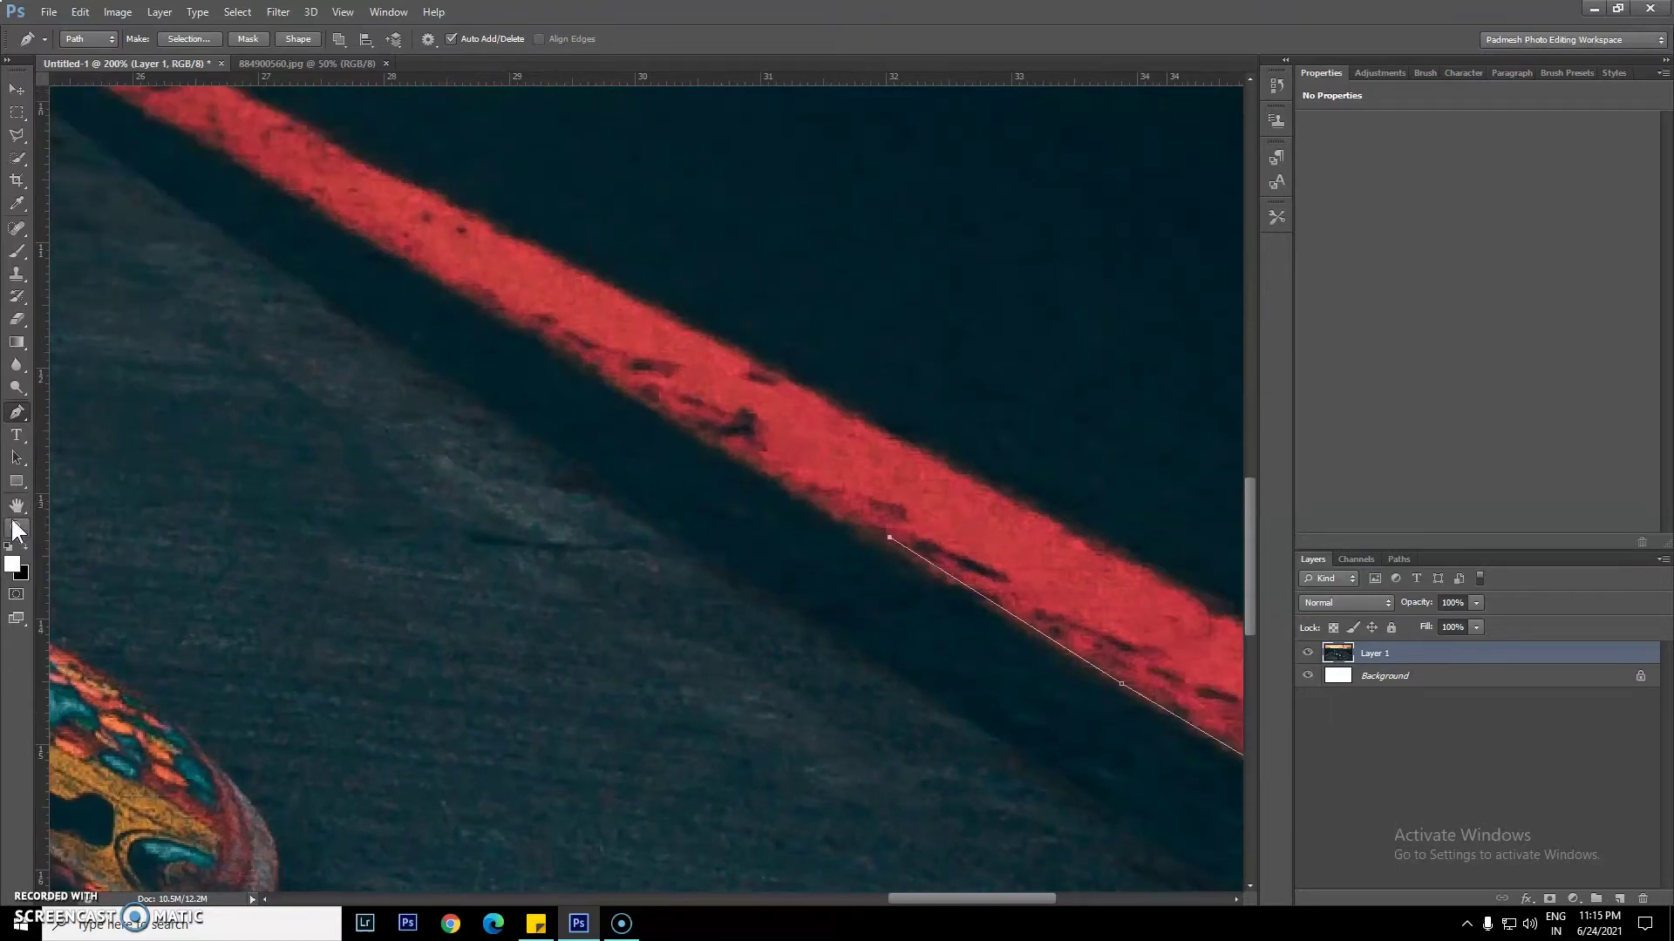
{"action": "left_click", "coordinate": [759, 469]}
{"action": "mouse_move", "coordinate": [574, 324]}
{"action": "left_mouse_down"}
{"action": "mouse_move", "coordinate": [620, 427]}
{"action": "mouse_move", "coordinate": [668, 462]}
{"action": "left_mouse_up"}
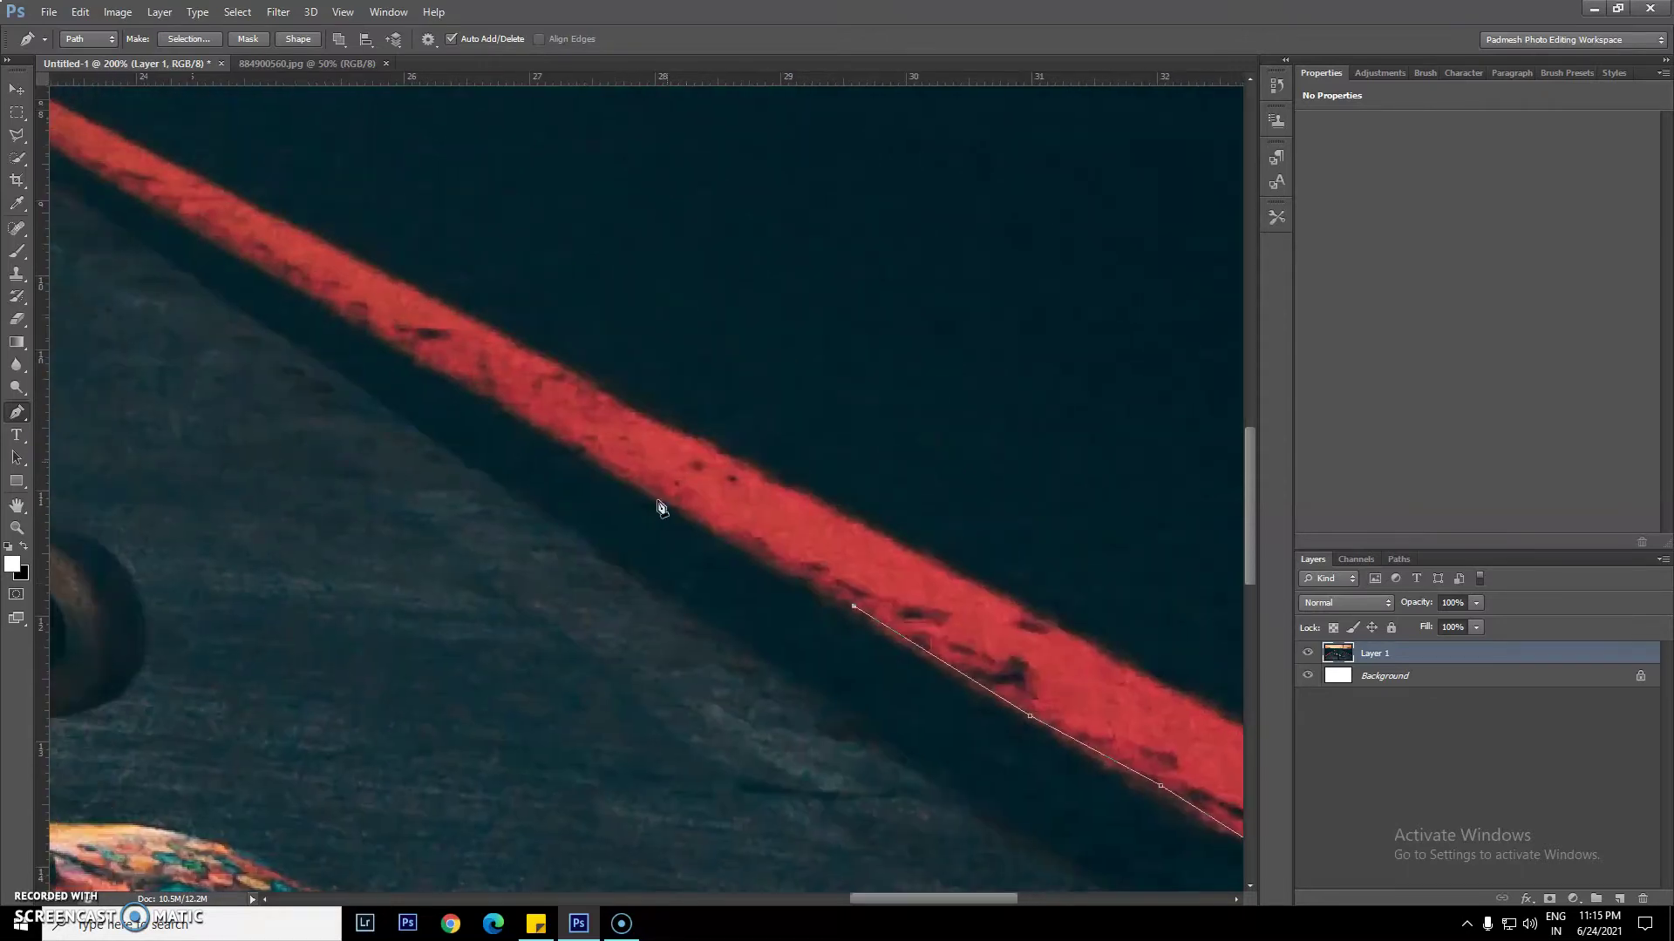
{"action": "left_click", "coordinate": [653, 495]}
{"action": "left_click", "coordinate": [505, 399]}
{"action": "left_click", "coordinate": [368, 325]}
{"action": "left_click_drag", "start_coordinate": [266, 275], "coordinate": [588, 554]}
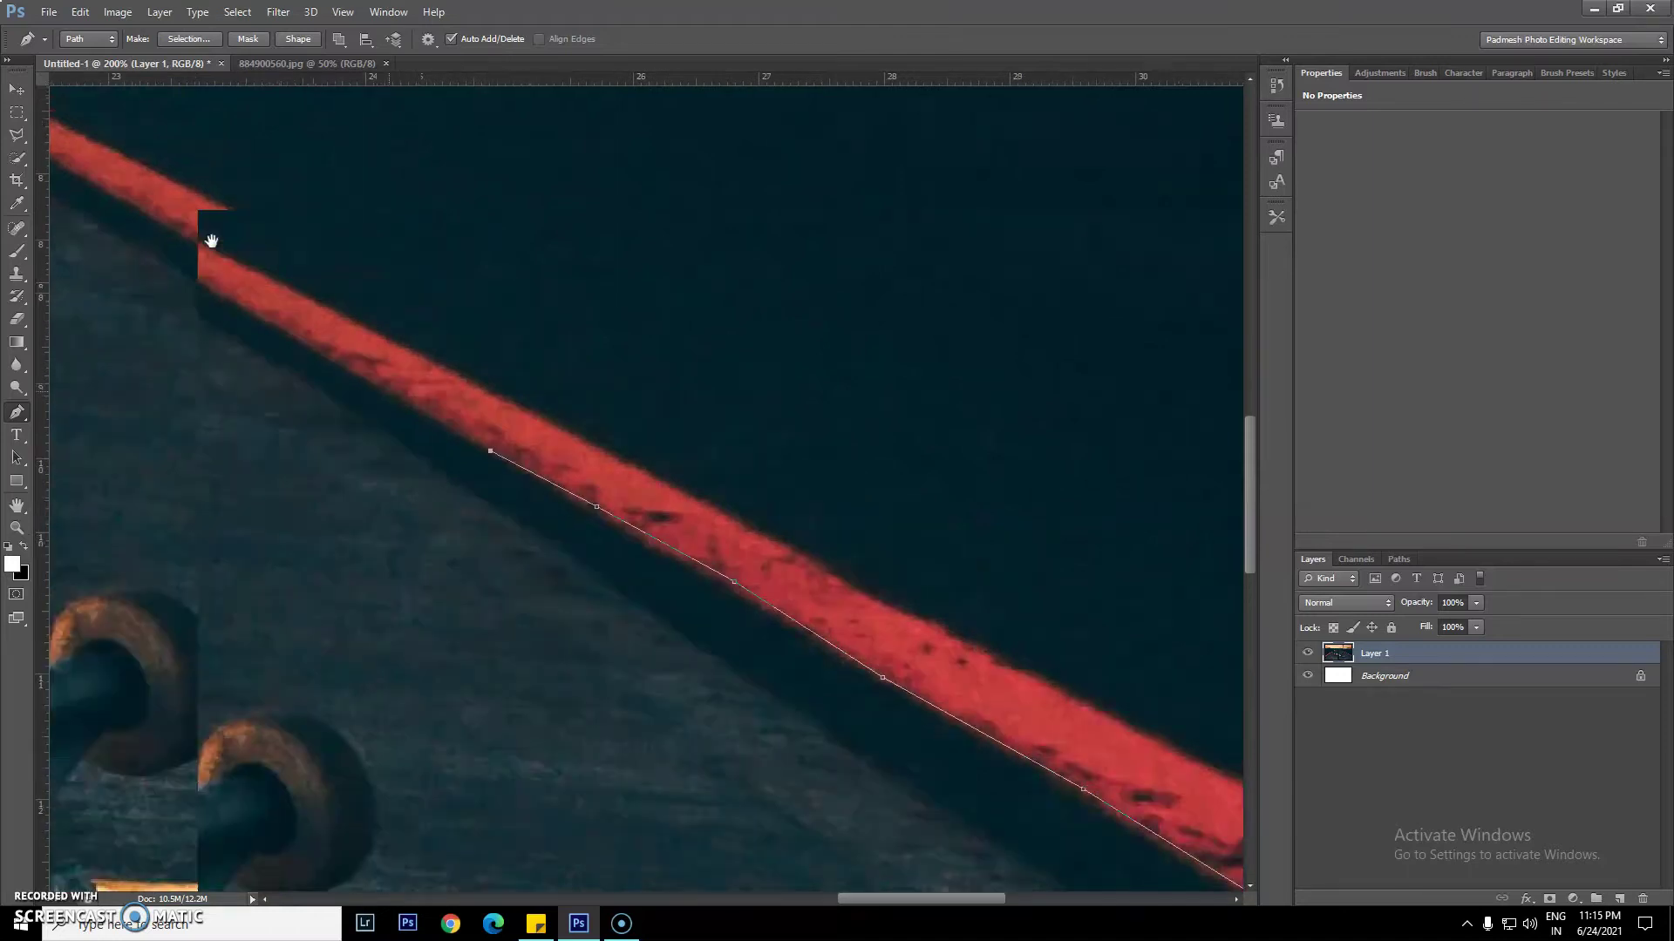
{"action": "key", "text": "ctrl+plus"}
{"action": "key", "text": "ctrl+plus"}
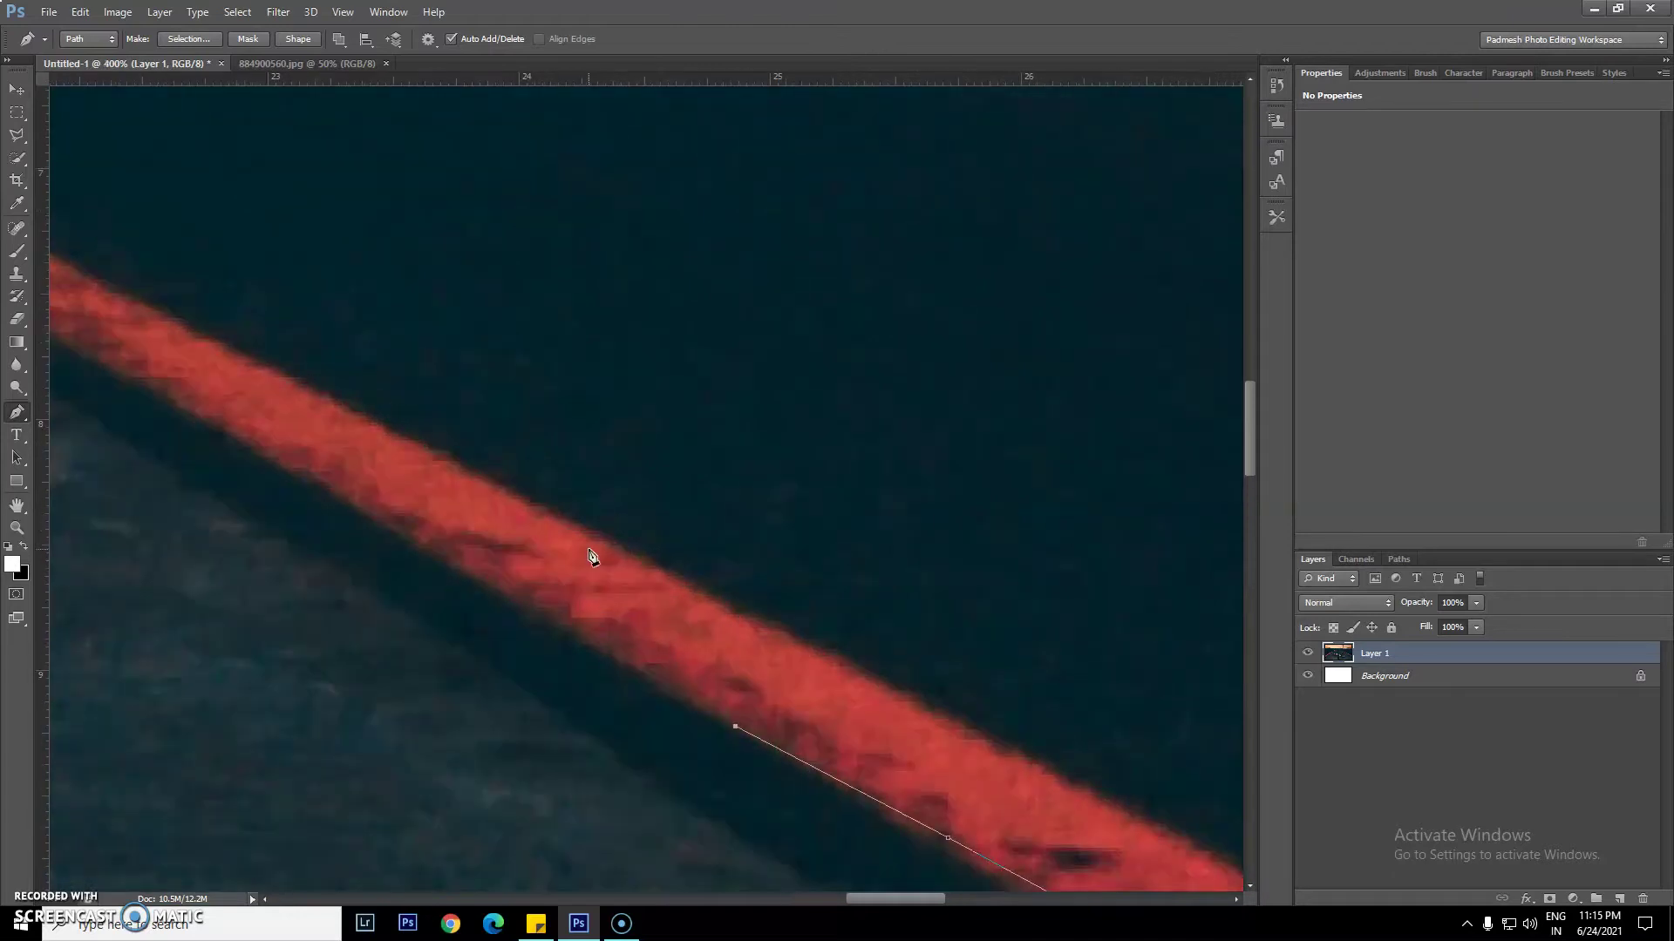
{"action": "left_click", "coordinate": [603, 643]}
{"action": "left_click", "coordinate": [400, 527]}
{"action": "left_click", "coordinate": [237, 434]}
Extend the lower-edge anchors toward the bridge near the stripe's far end
{"action": "mouse_move", "coordinate": [140, 298]}
{"action": "left_mouse_down"}
{"action": "mouse_move", "coordinate": [767, 512]}
{"action": "mouse_move", "coordinate": [785, 539]}
{"action": "left_mouse_up"}
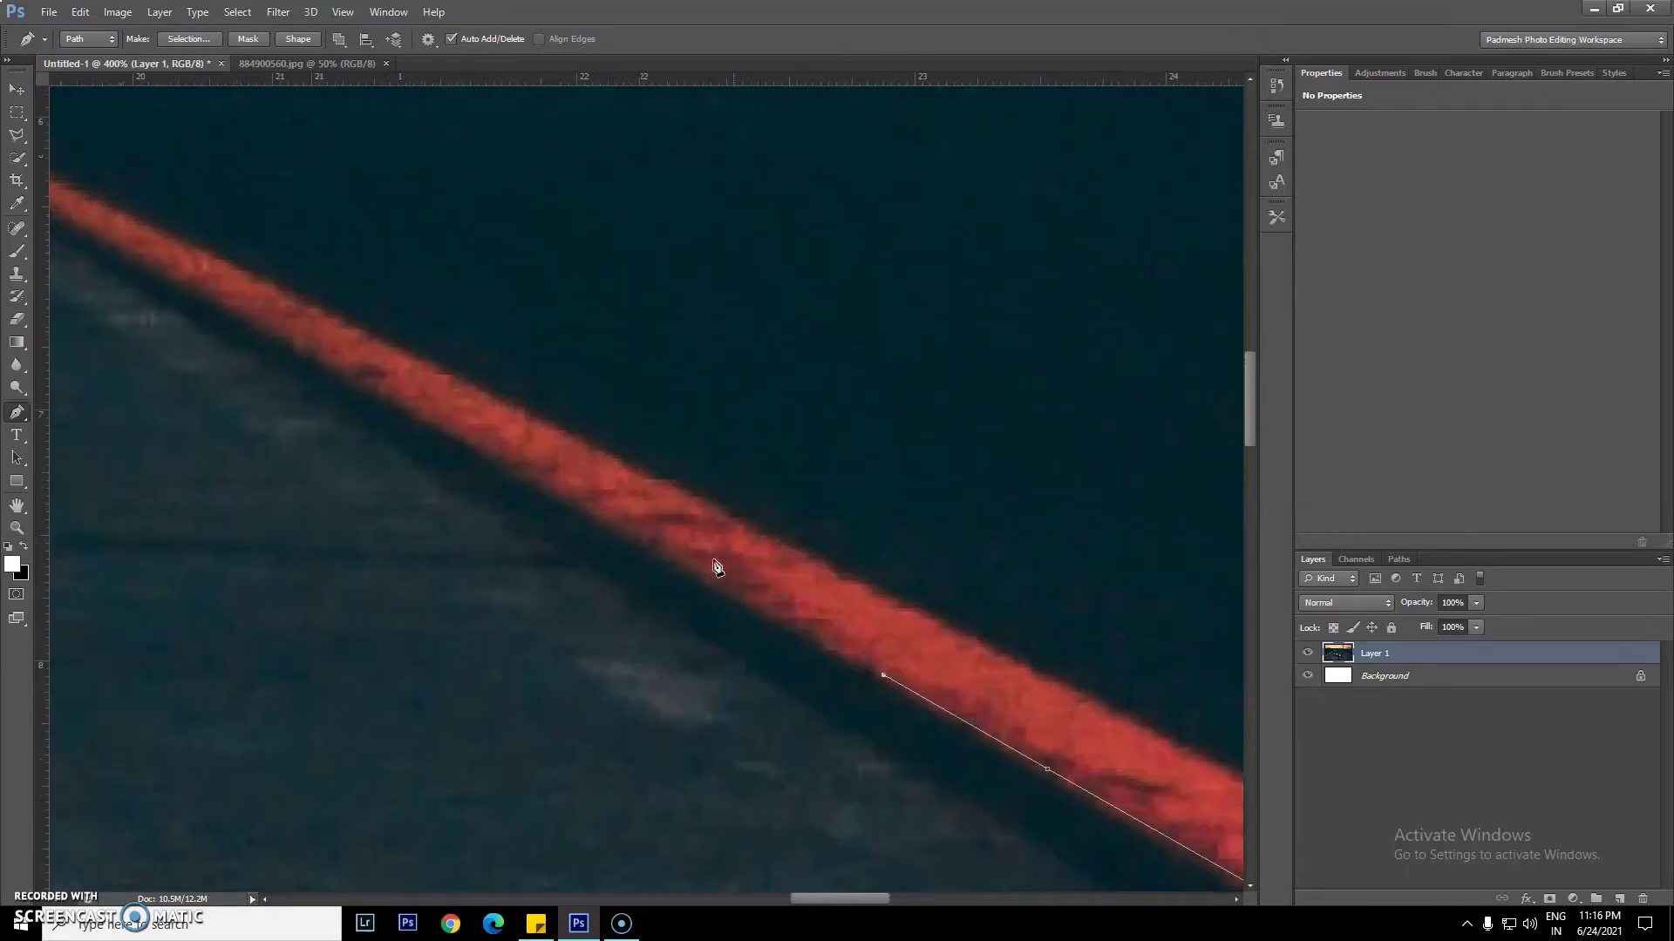
{"action": "left_click", "coordinate": [646, 540]}
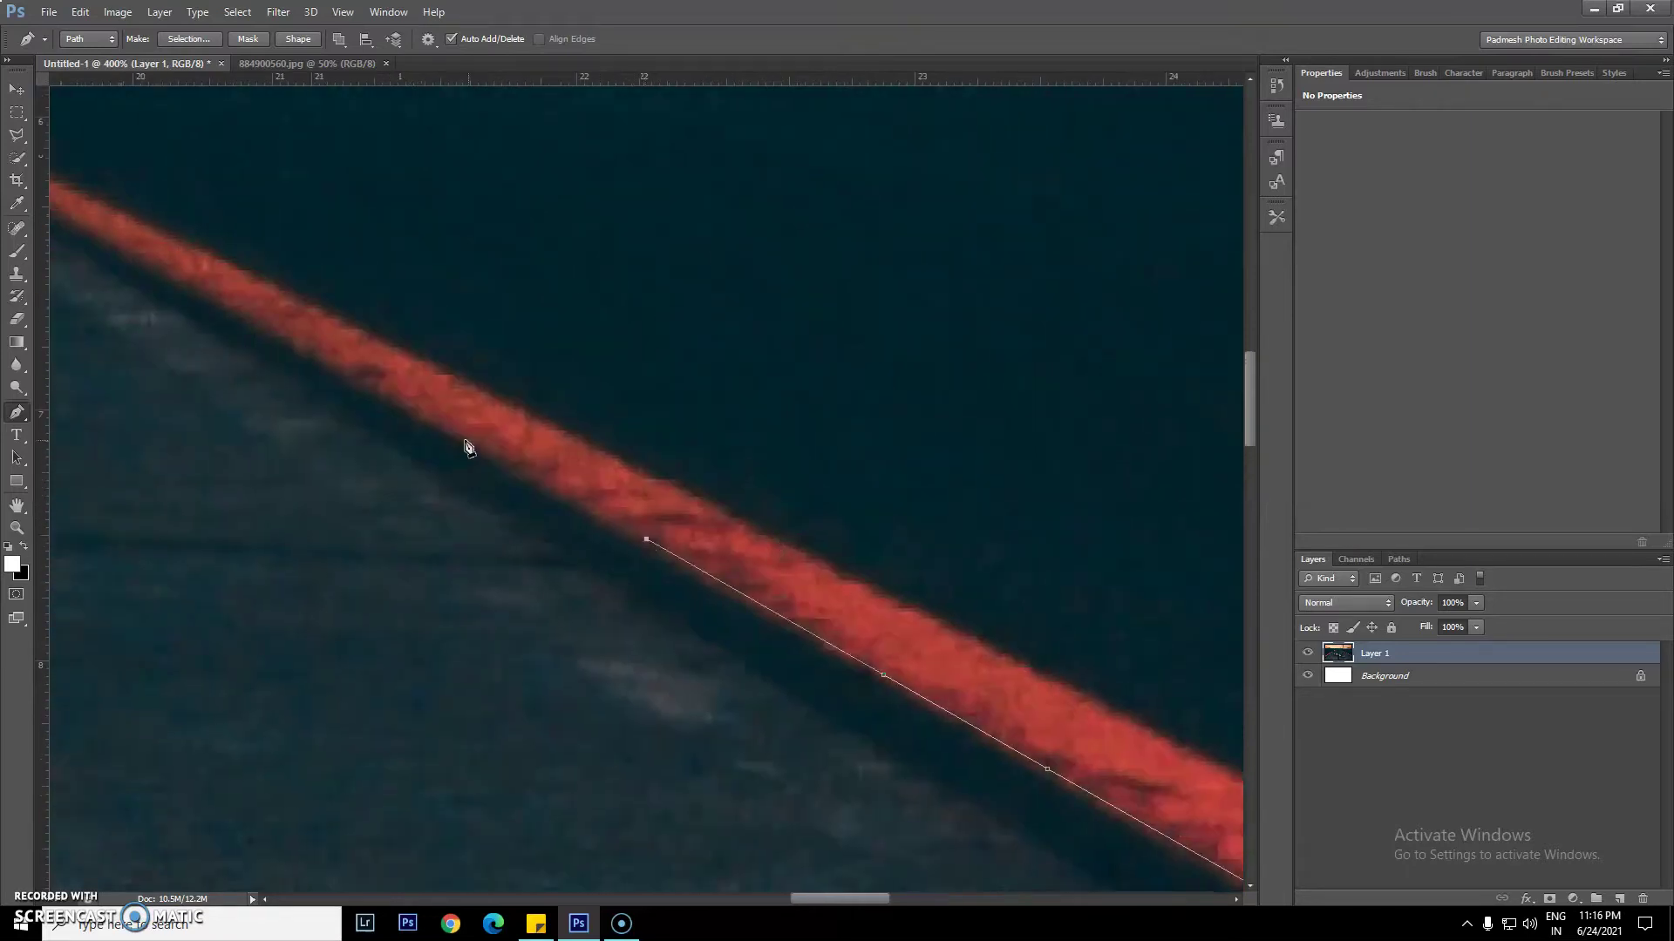
{"action": "left_click", "coordinate": [423, 414]}
{"action": "left_click_drag", "start_coordinate": [318, 295], "coordinate": [712, 420]}
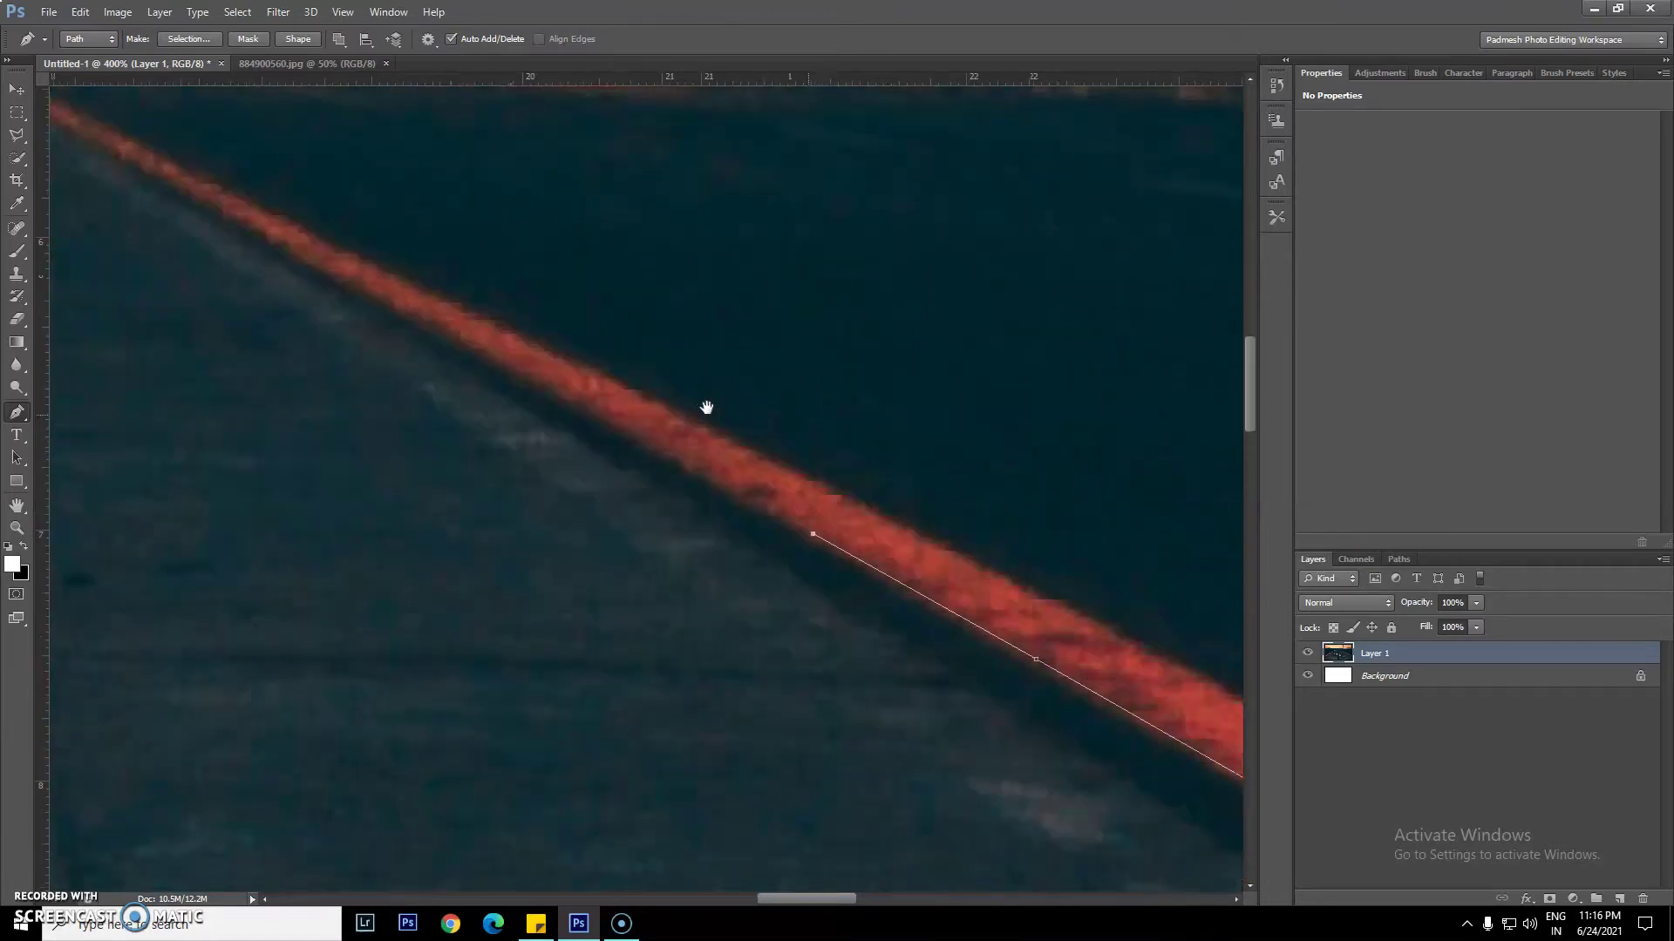
{"action": "left_click", "coordinate": [634, 436]}
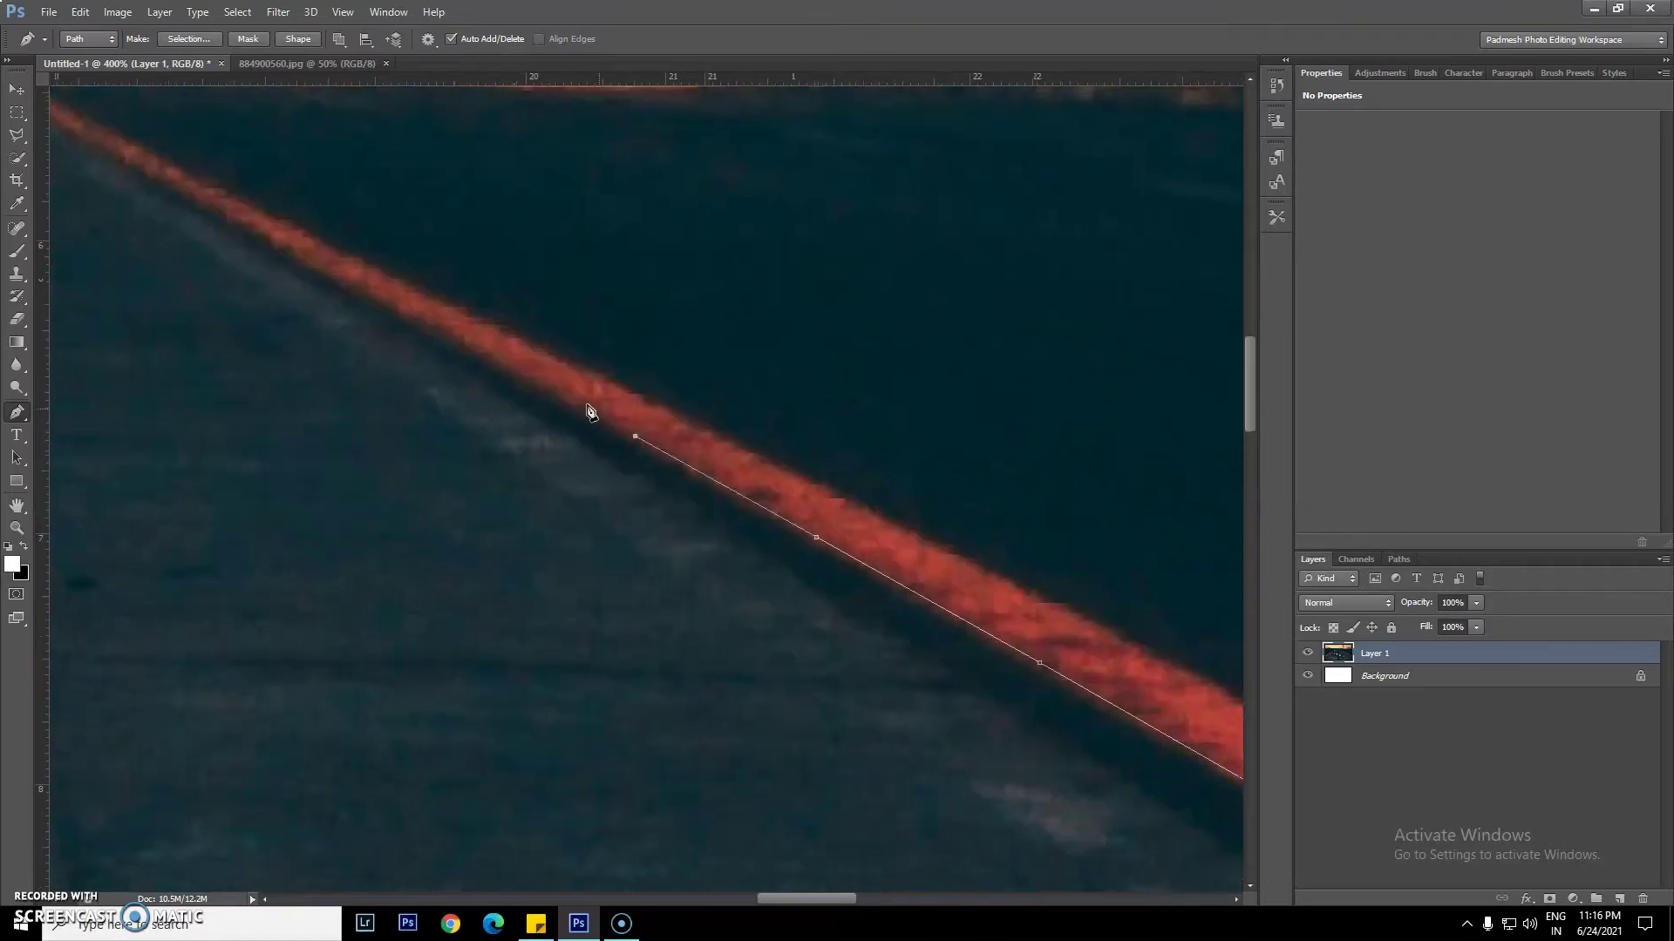
{"action": "left_click", "coordinate": [513, 372]}
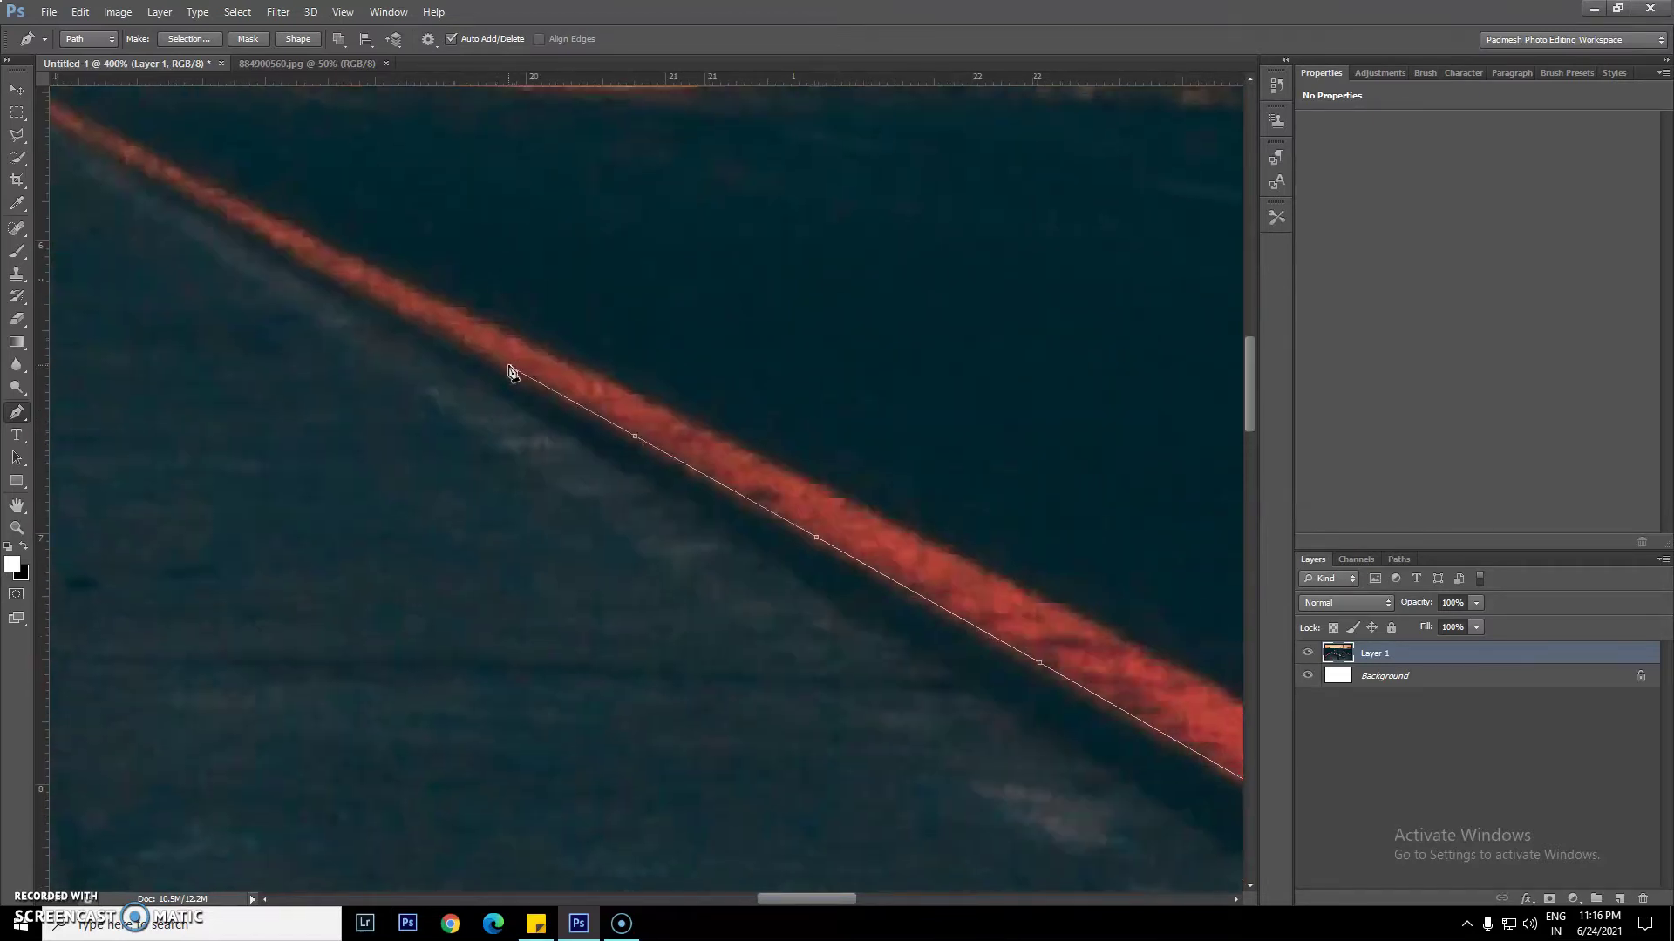
{"action": "left_click", "coordinate": [419, 314]}
{"action": "left_click", "coordinate": [332, 277]}
{"action": "left_click", "coordinate": [282, 251]}
Zoom to 500% and trace around the stripe's tip near the bridge
{"action": "scroll", "coordinate": [400, 321], "scroll_direction": "up", "scroll_amount": 3}
{"action": "scroll", "coordinate": [400, 321], "scroll_direction": "left", "scroll_amount": 3}
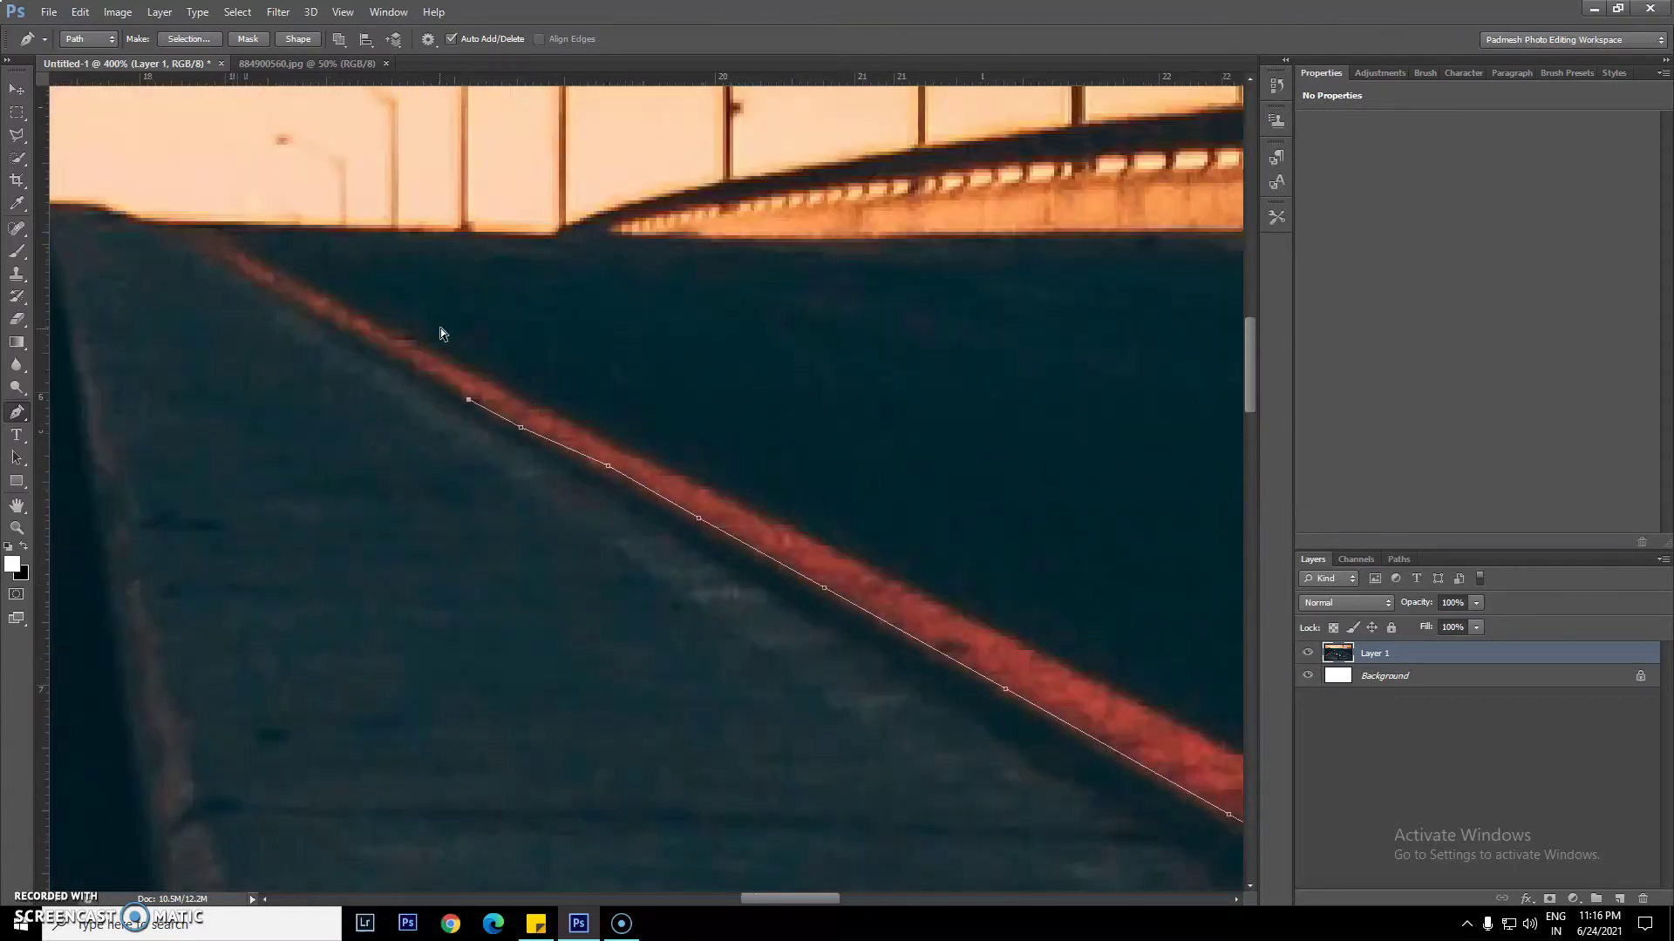
{"action": "key", "text": "ctrl+plus"}
{"action": "key", "text": "ctrl+plus"}
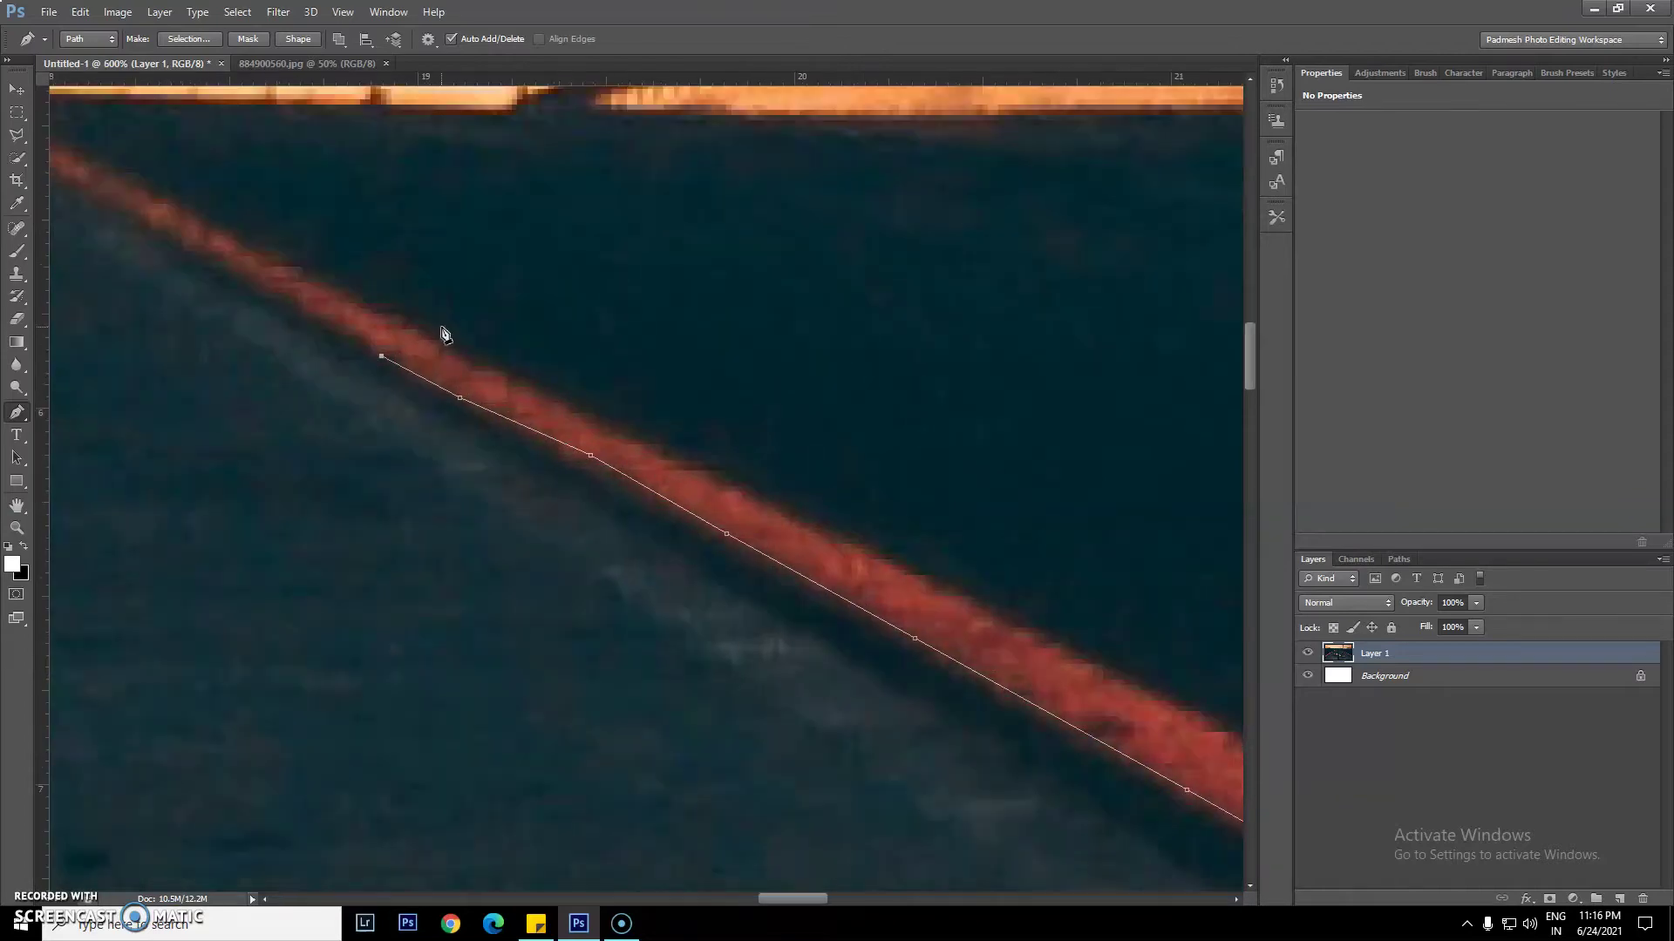
{"action": "left_click_drag", "start_coordinate": [441, 329], "coordinate": [642, 542]}
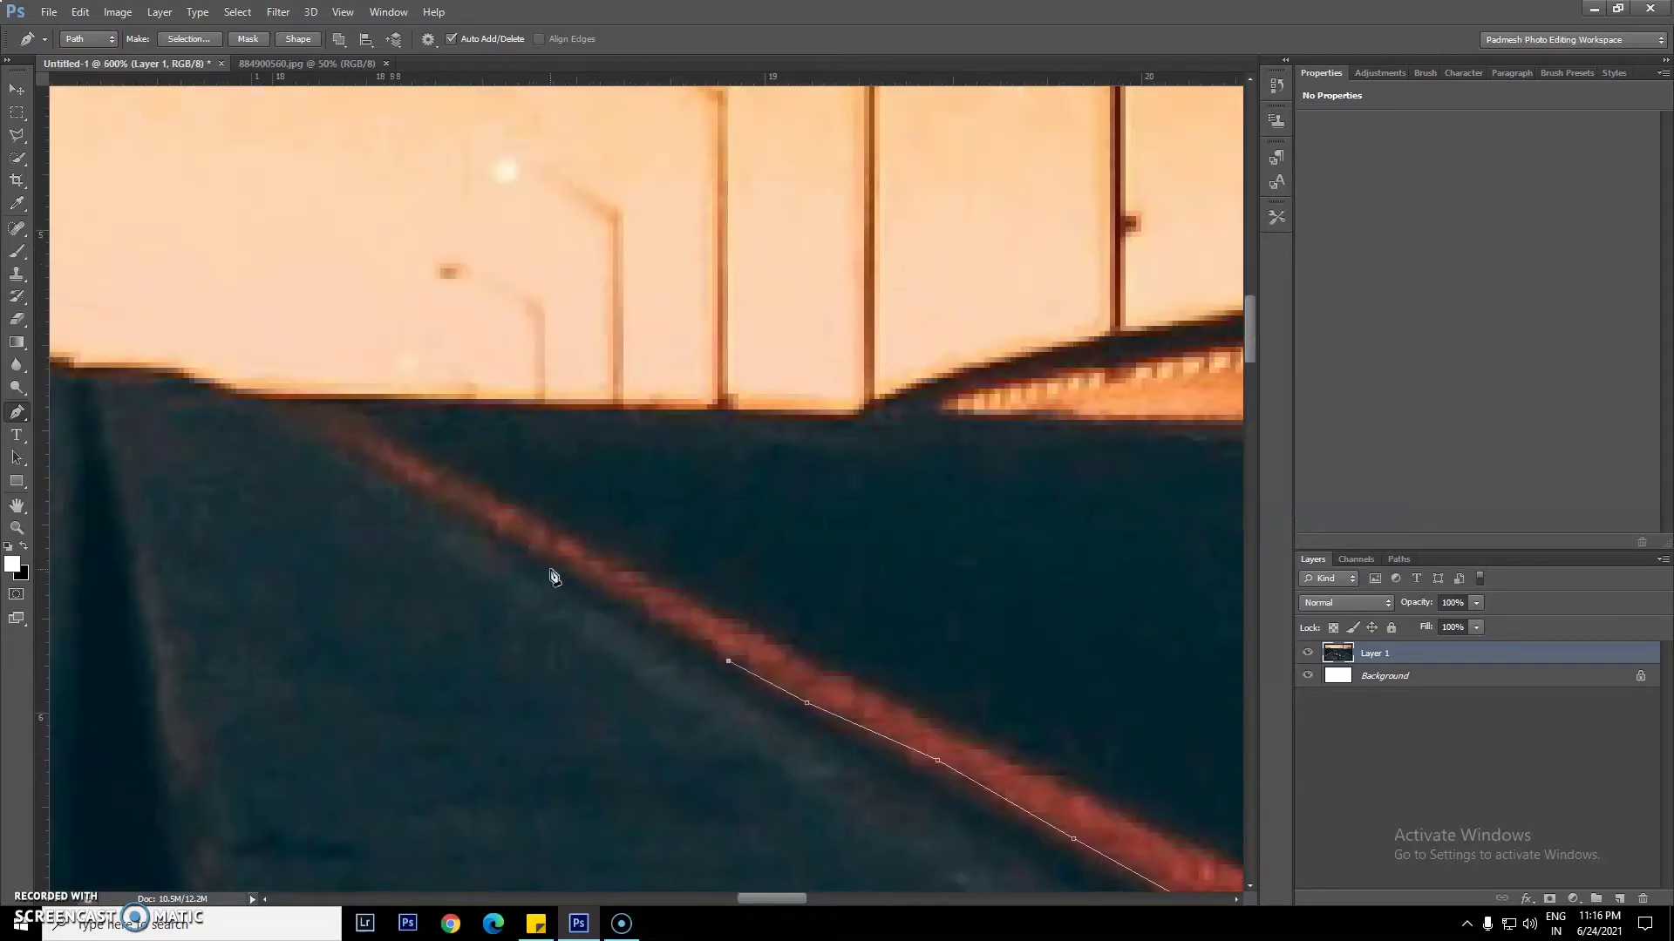
{"action": "left_click", "coordinate": [560, 567]}
{"action": "left_click", "coordinate": [383, 472]}
{"action": "left_click", "coordinate": [332, 436]}
{"action": "left_click", "coordinate": [300, 410]}
Run the path back down the right stripe's upper edge
{"action": "left_click", "coordinate": [331, 404]}
{"action": "left_click", "coordinate": [487, 493]}
{"action": "left_click", "coordinate": [571, 541]}
{"action": "left_click", "coordinate": [644, 577]}
{"action": "left_click", "coordinate": [733, 620]}
{"action": "key", "text": "ctrl+minus"}
{"action": "key", "text": "ctrl+minus"}
{"action": "key", "text": "ctrl+minus"}
{"action": "key", "text": "ctrl+minus"}
{"action": "key", "text": "ctrl+minus"}
{"action": "key", "text": "ctrl+minus"}
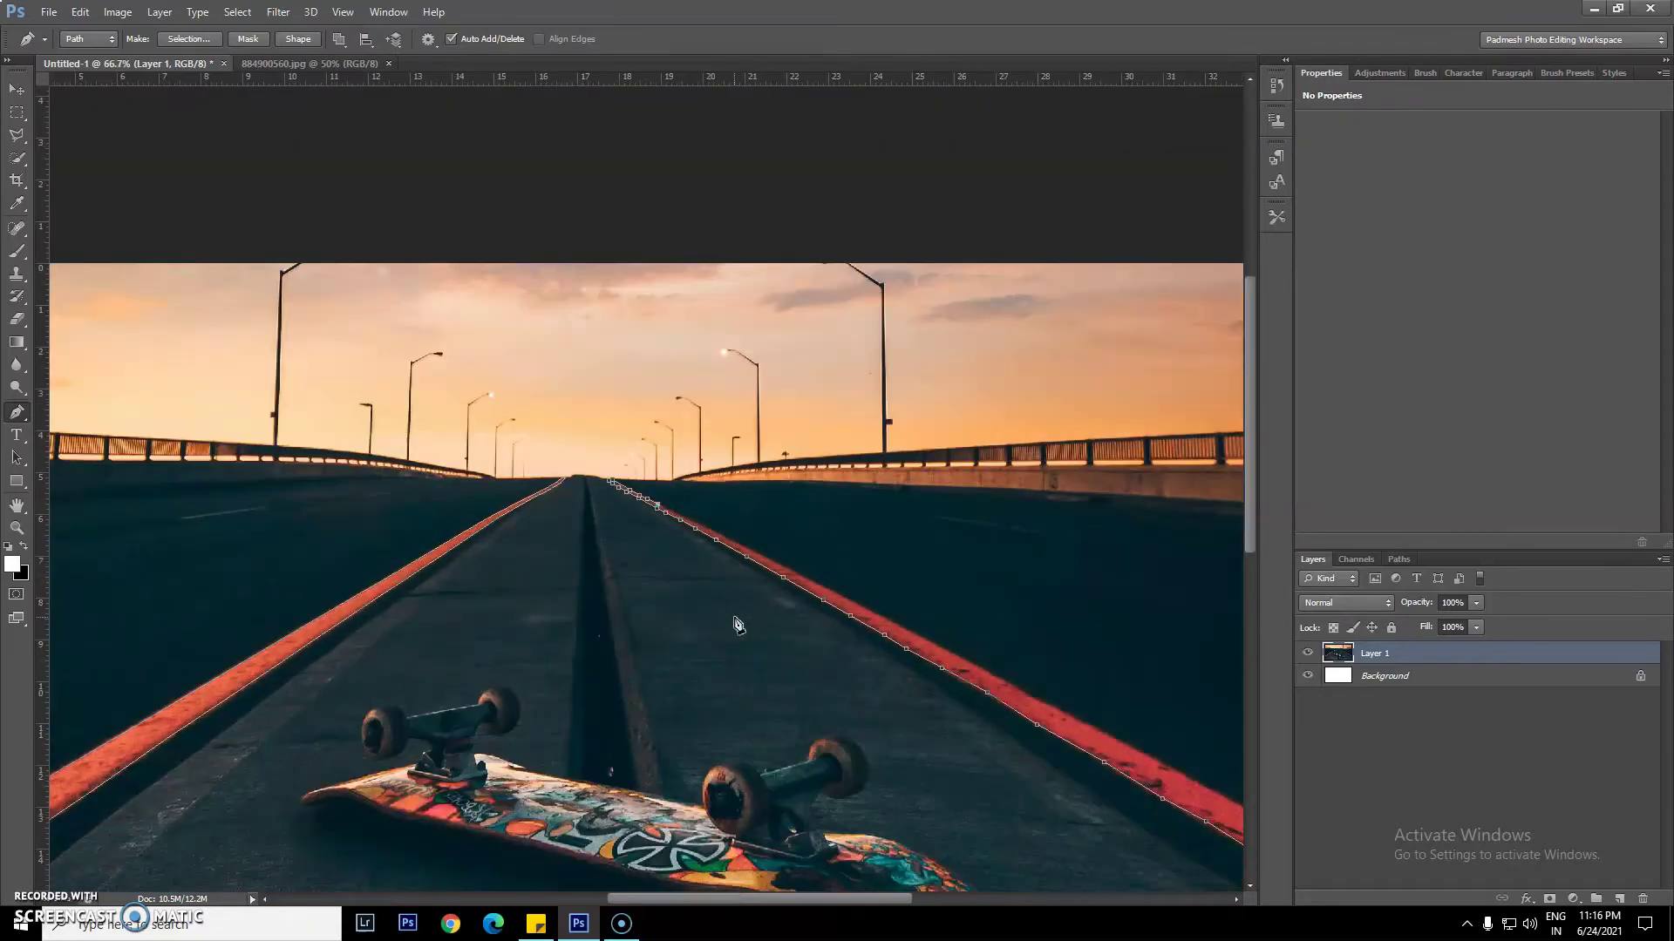
{"action": "key", "text": "ctrl+plus"}
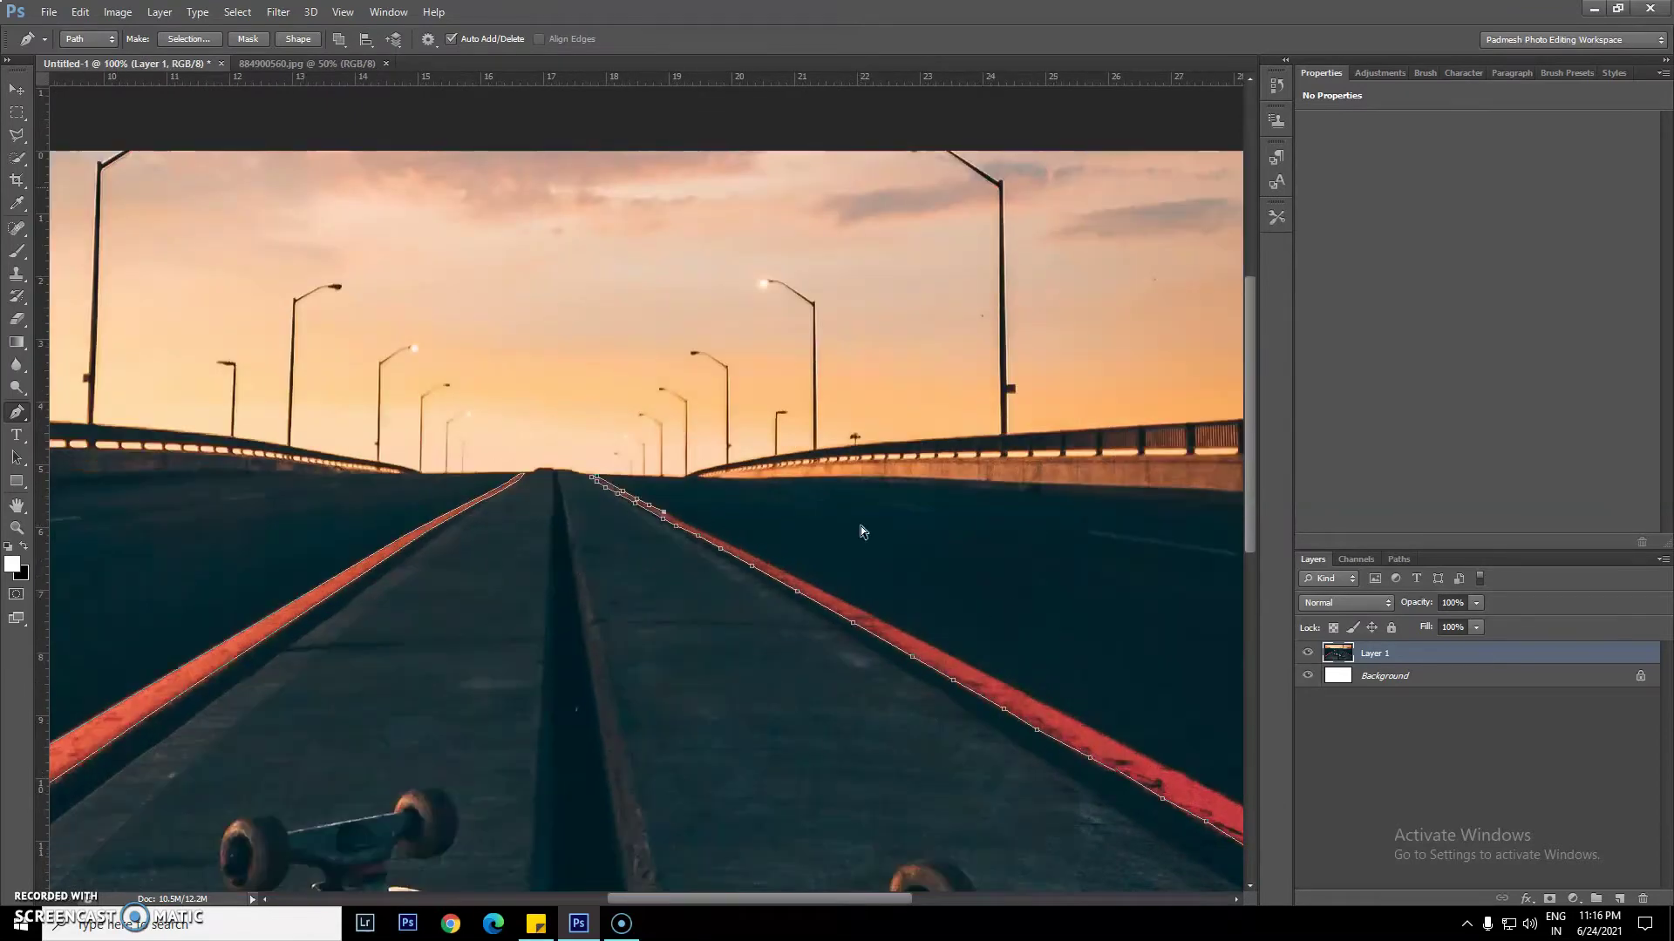
Continue placing anchors down the right stripe's upper edge
{"action": "key", "text": "ctrl+plus"}
{"action": "key", "text": "ctrl+plus"}
{"action": "key", "text": "ctrl+plus"}
{"action": "key", "text": "ctrl+plus"}
{"action": "key", "text": "ctrl+plus"}
{"action": "left_click", "coordinate": [935, 715]}
{"action": "left_click_drag", "start_coordinate": [1090, 806], "coordinate": [402, 433]}
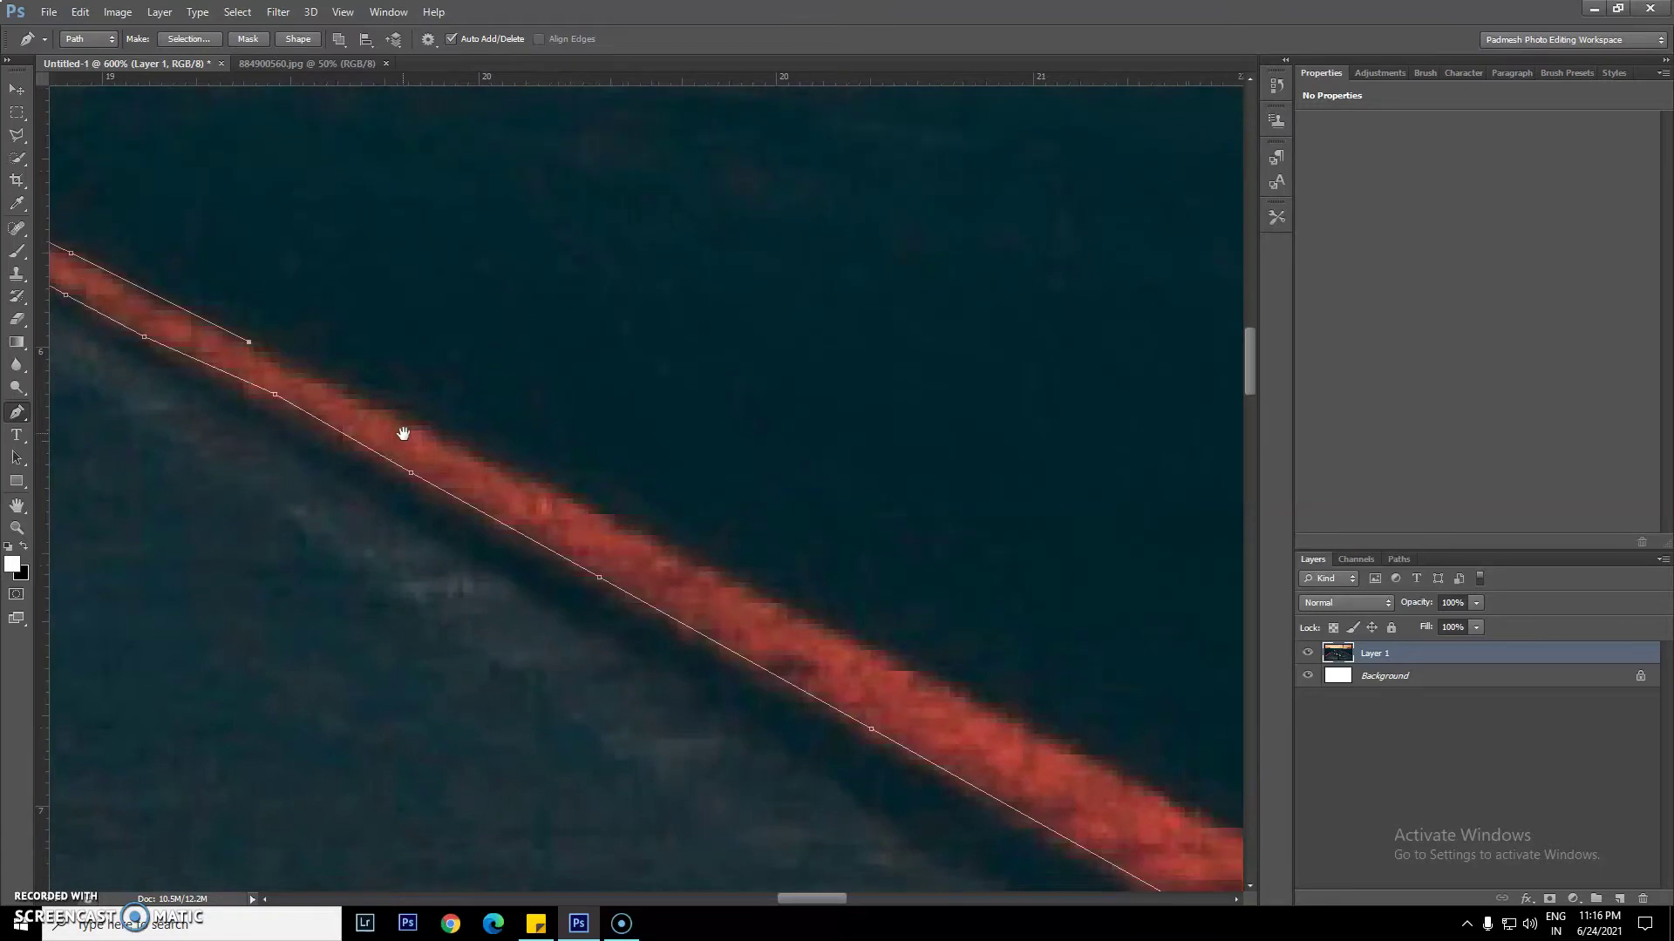
{"action": "left_click", "coordinate": [611, 524]}
{"action": "left_click_drag", "start_coordinate": [796, 665], "coordinate": [465, 457]}
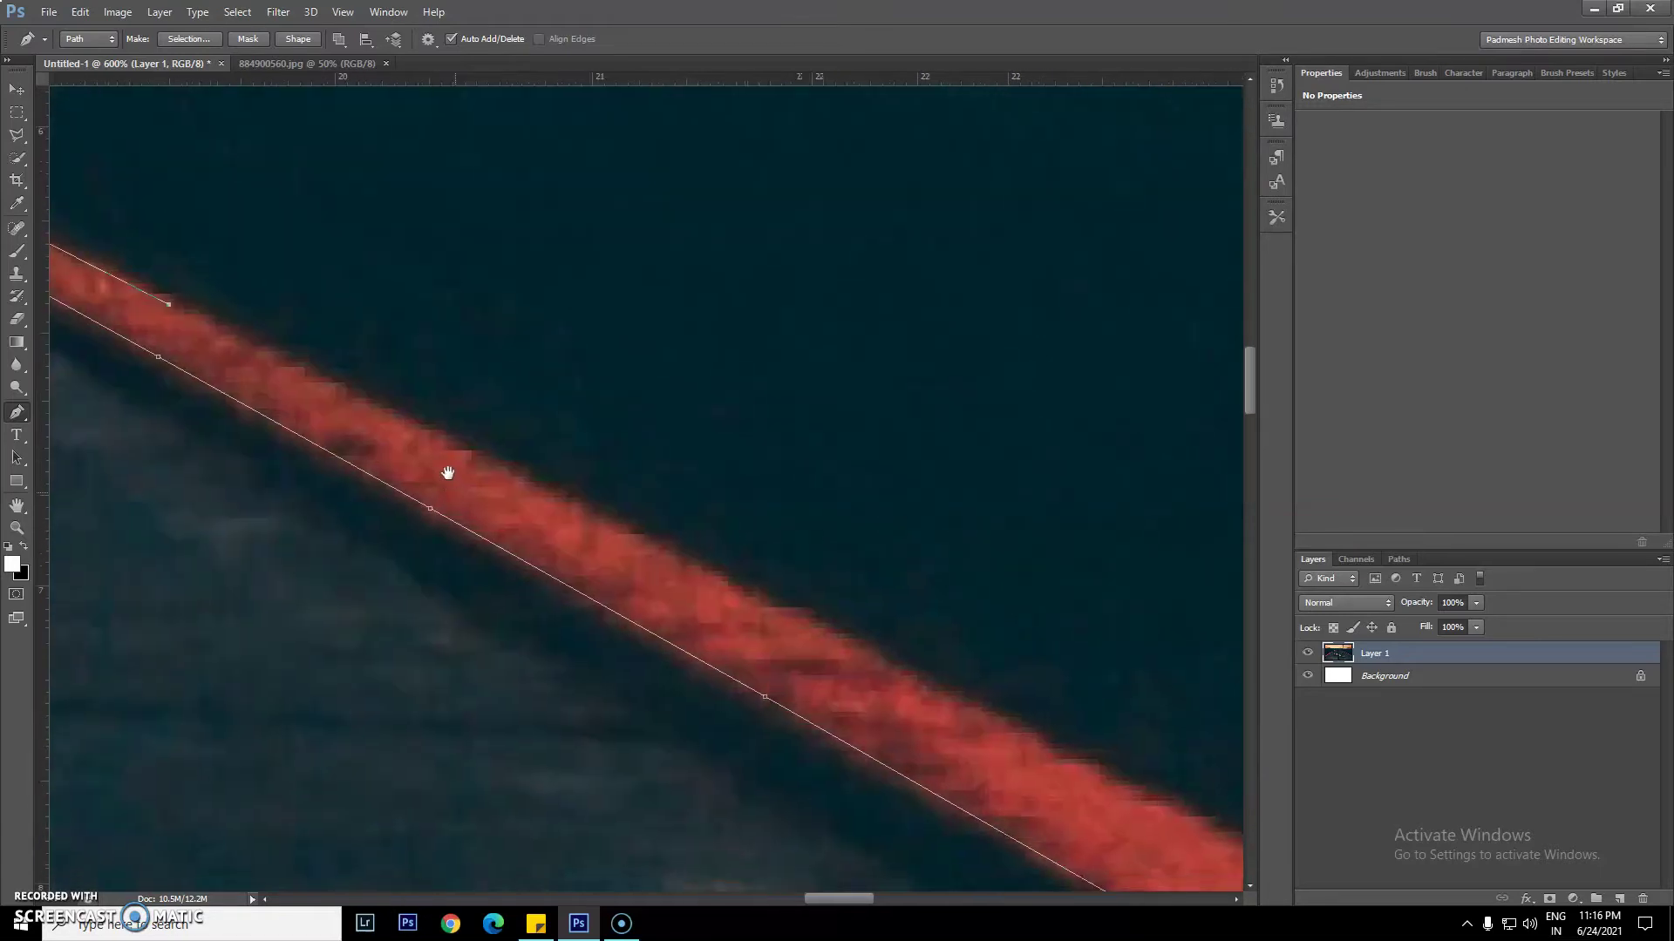
{"action": "left_click", "coordinate": [556, 455]}
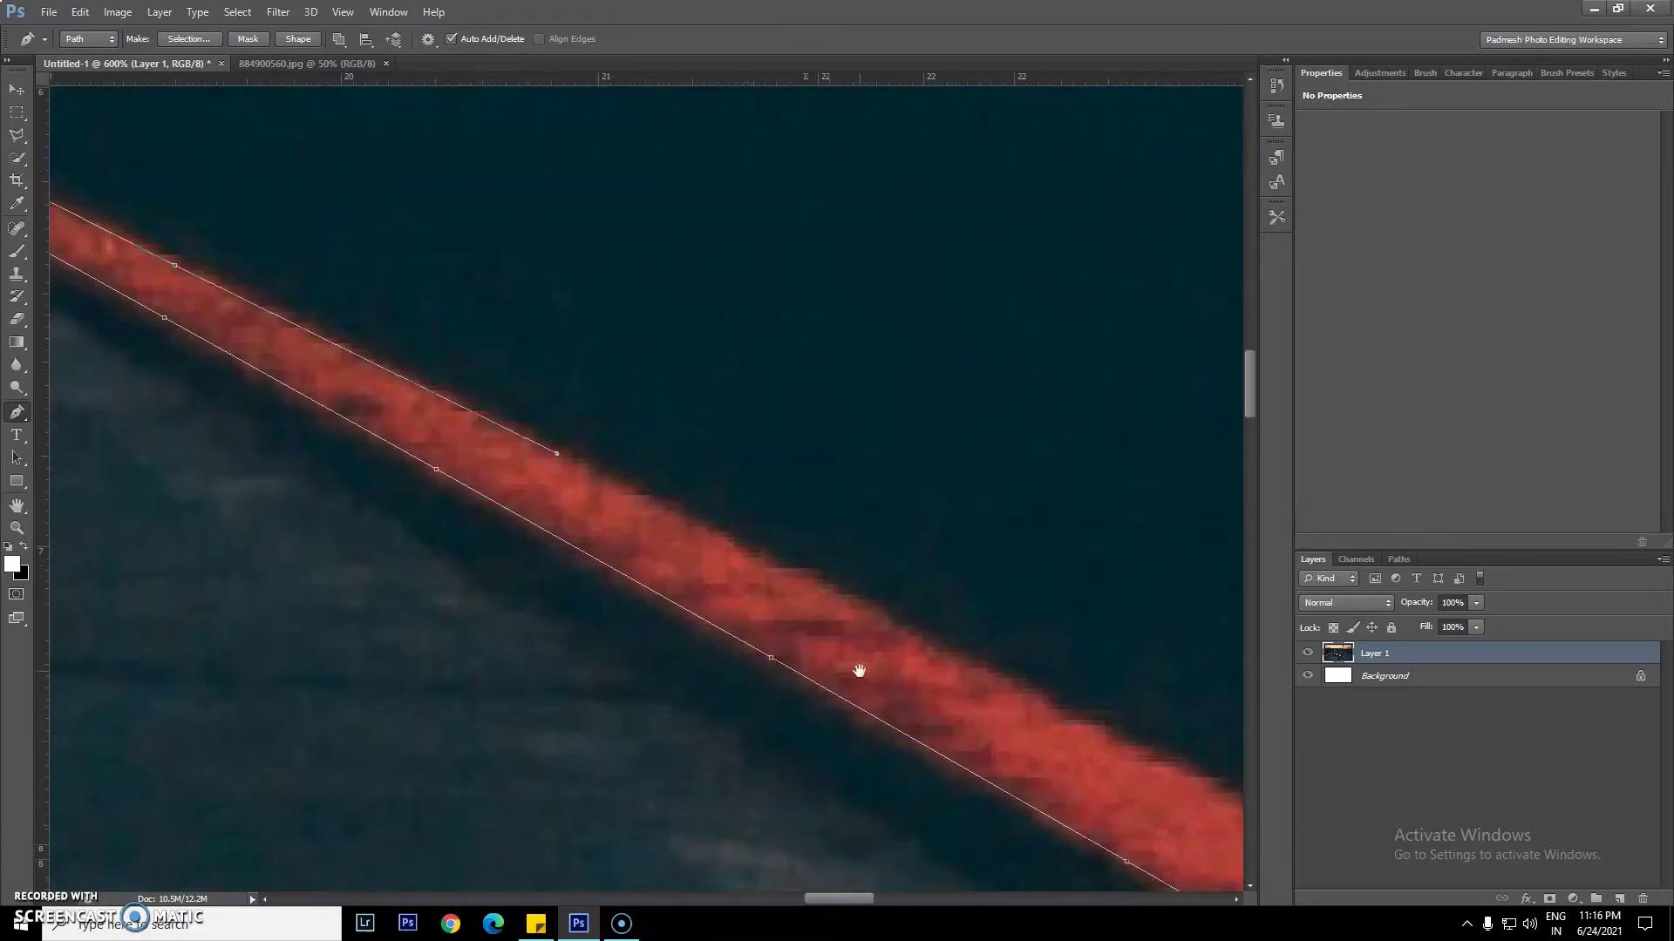
{"action": "left_click_drag", "start_coordinate": [860, 672], "coordinate": [516, 473]}
{"action": "left_click", "coordinate": [662, 486]}
{"action": "left_click_drag", "start_coordinate": [755, 673], "coordinate": [367, 420]}
{"action": "left_click", "coordinate": [595, 407]}
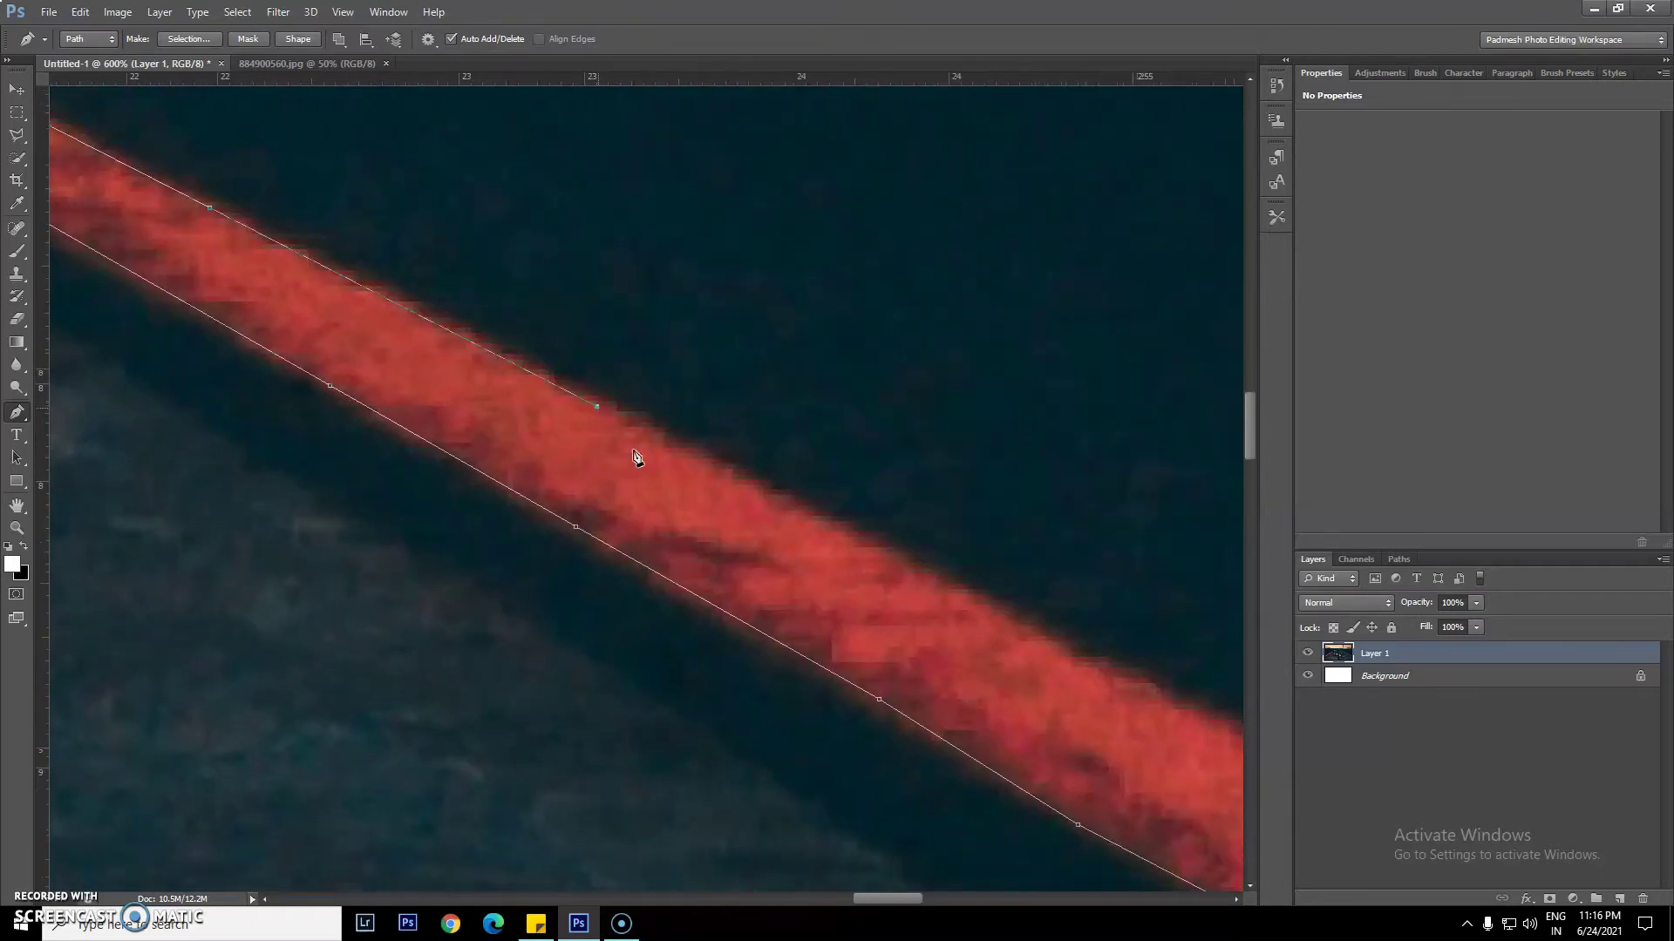
Pan further down the stripe, add an upper-edge anchor, and zoom out from 500%
{"action": "left_click_drag", "start_coordinate": [778, 635], "coordinate": [362, 388]}
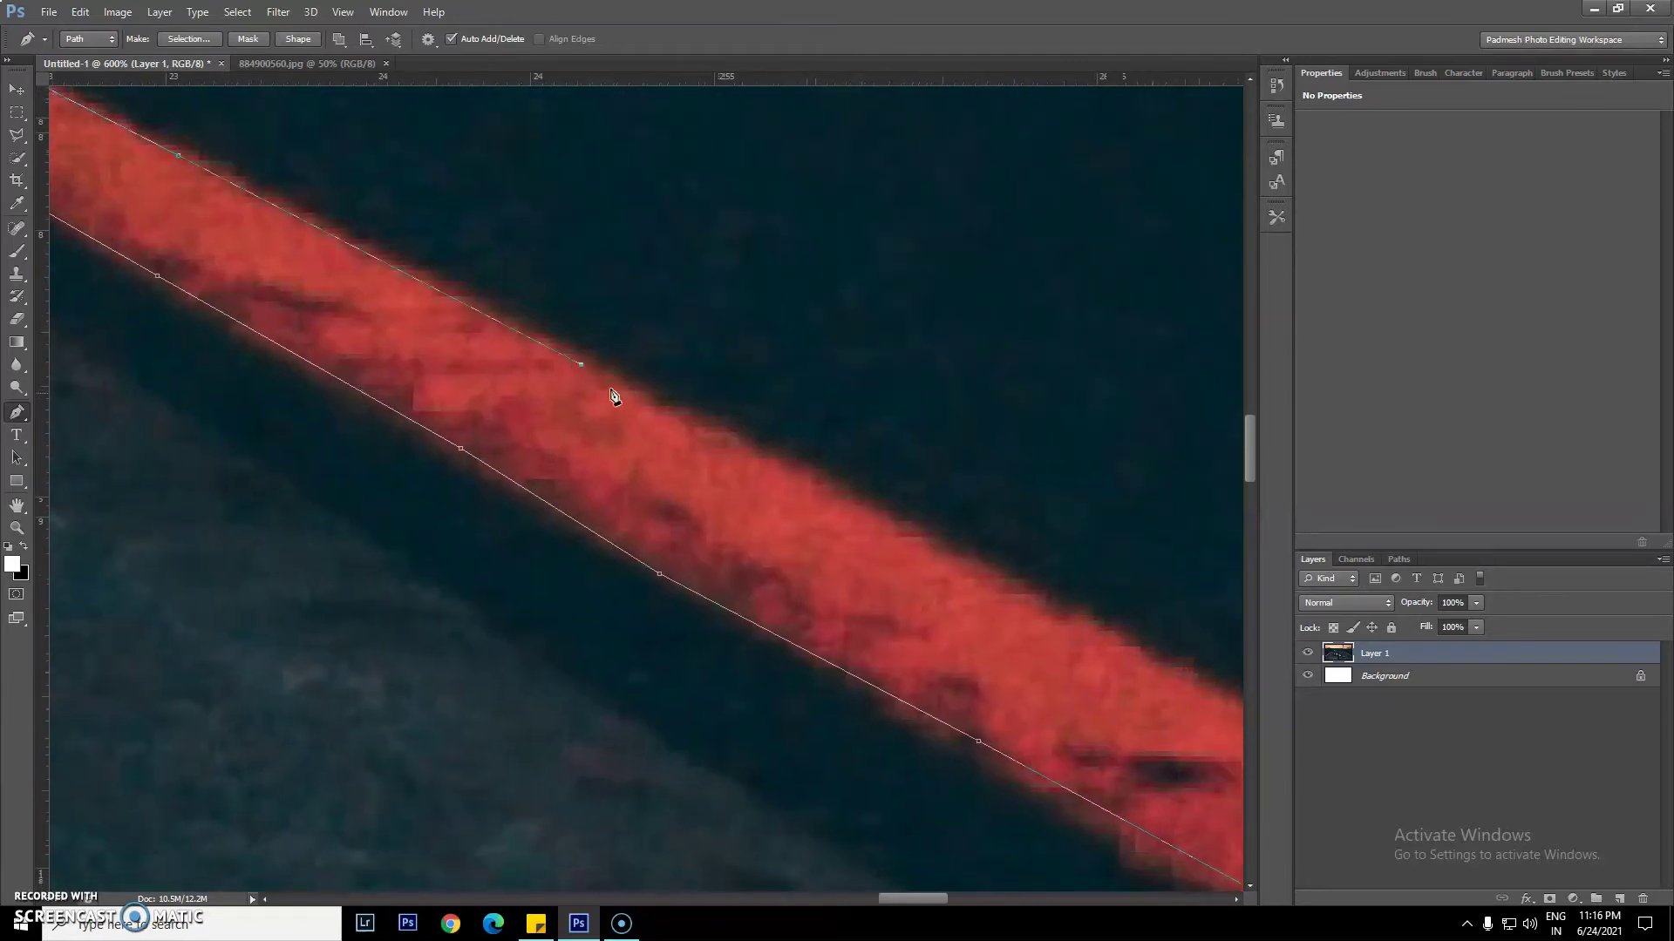
{"action": "left_click_drag", "start_coordinate": [490, 479], "coordinate": [362, 400]}
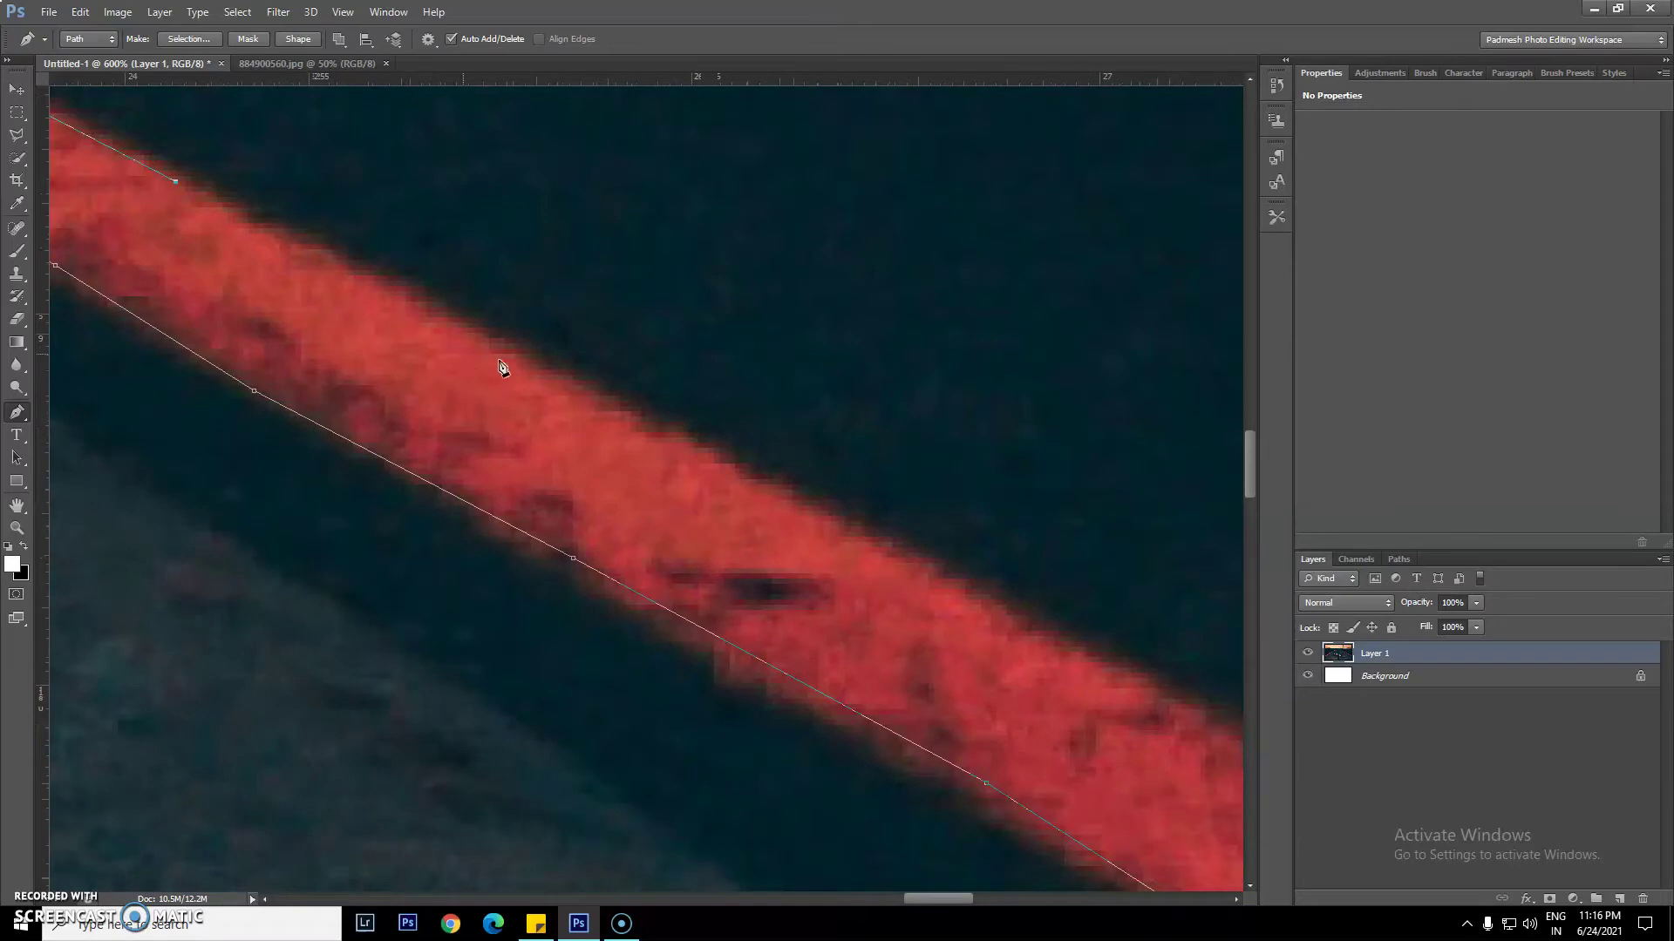
{"action": "mouse_move", "coordinate": [733, 601]}
{"action": "left_mouse_down"}
{"action": "mouse_move", "coordinate": [434, 471]}
{"action": "mouse_move", "coordinate": [354, 399]}
{"action": "left_mouse_up"}
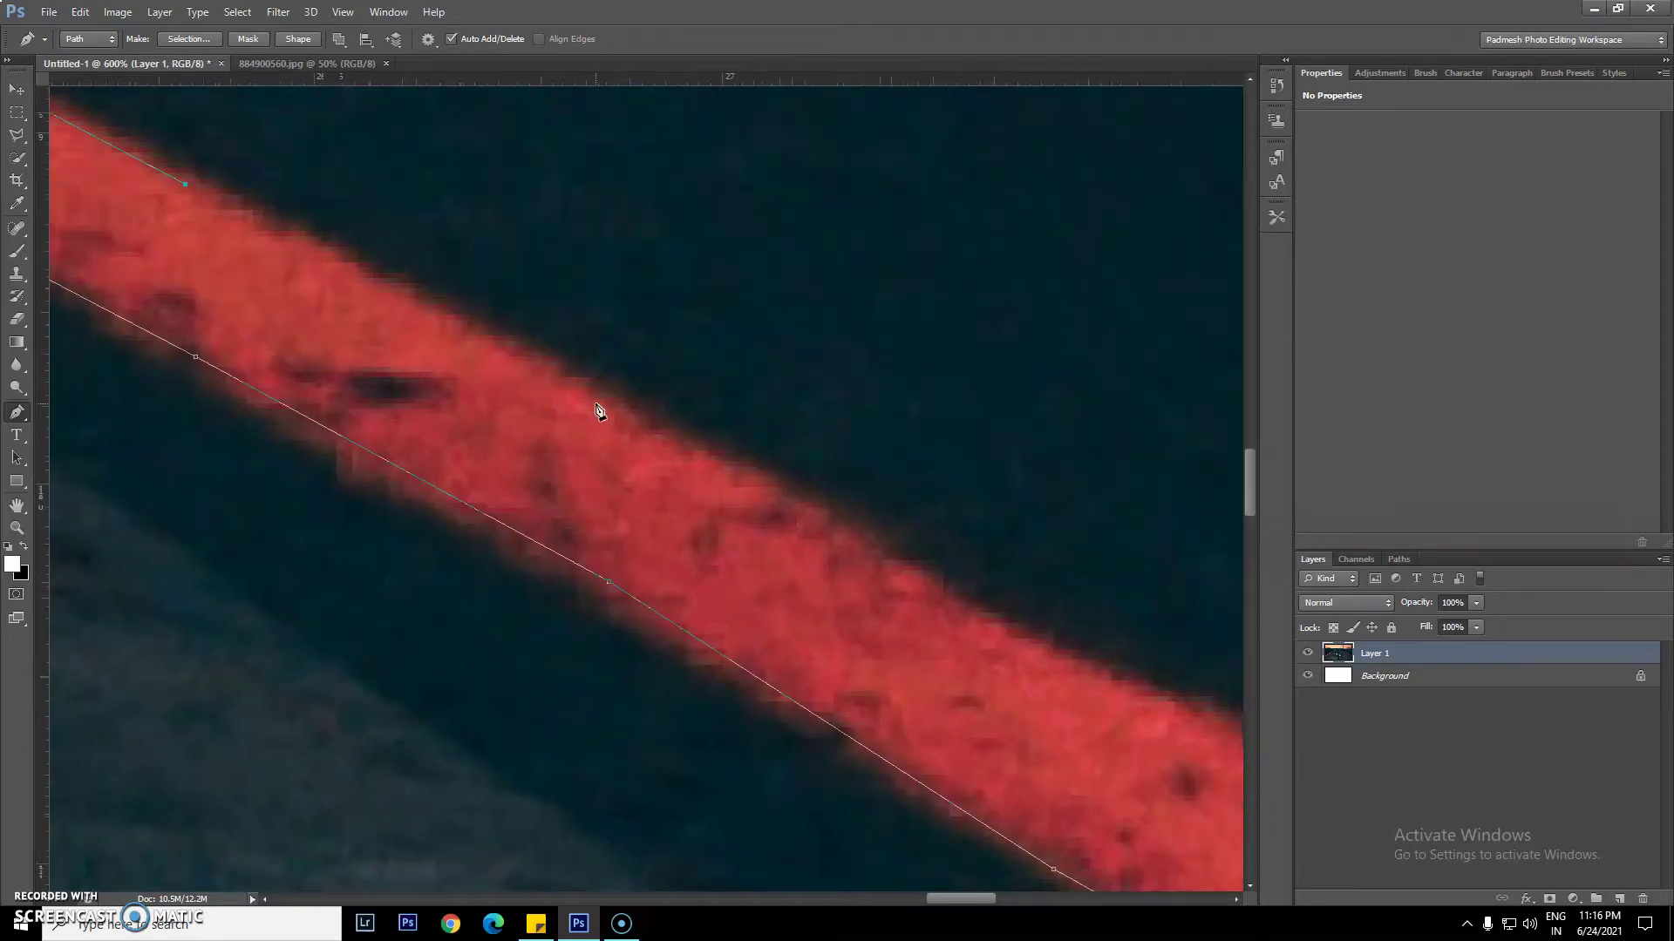
{"action": "left_click_drag", "start_coordinate": [819, 676], "coordinate": [433, 450]}
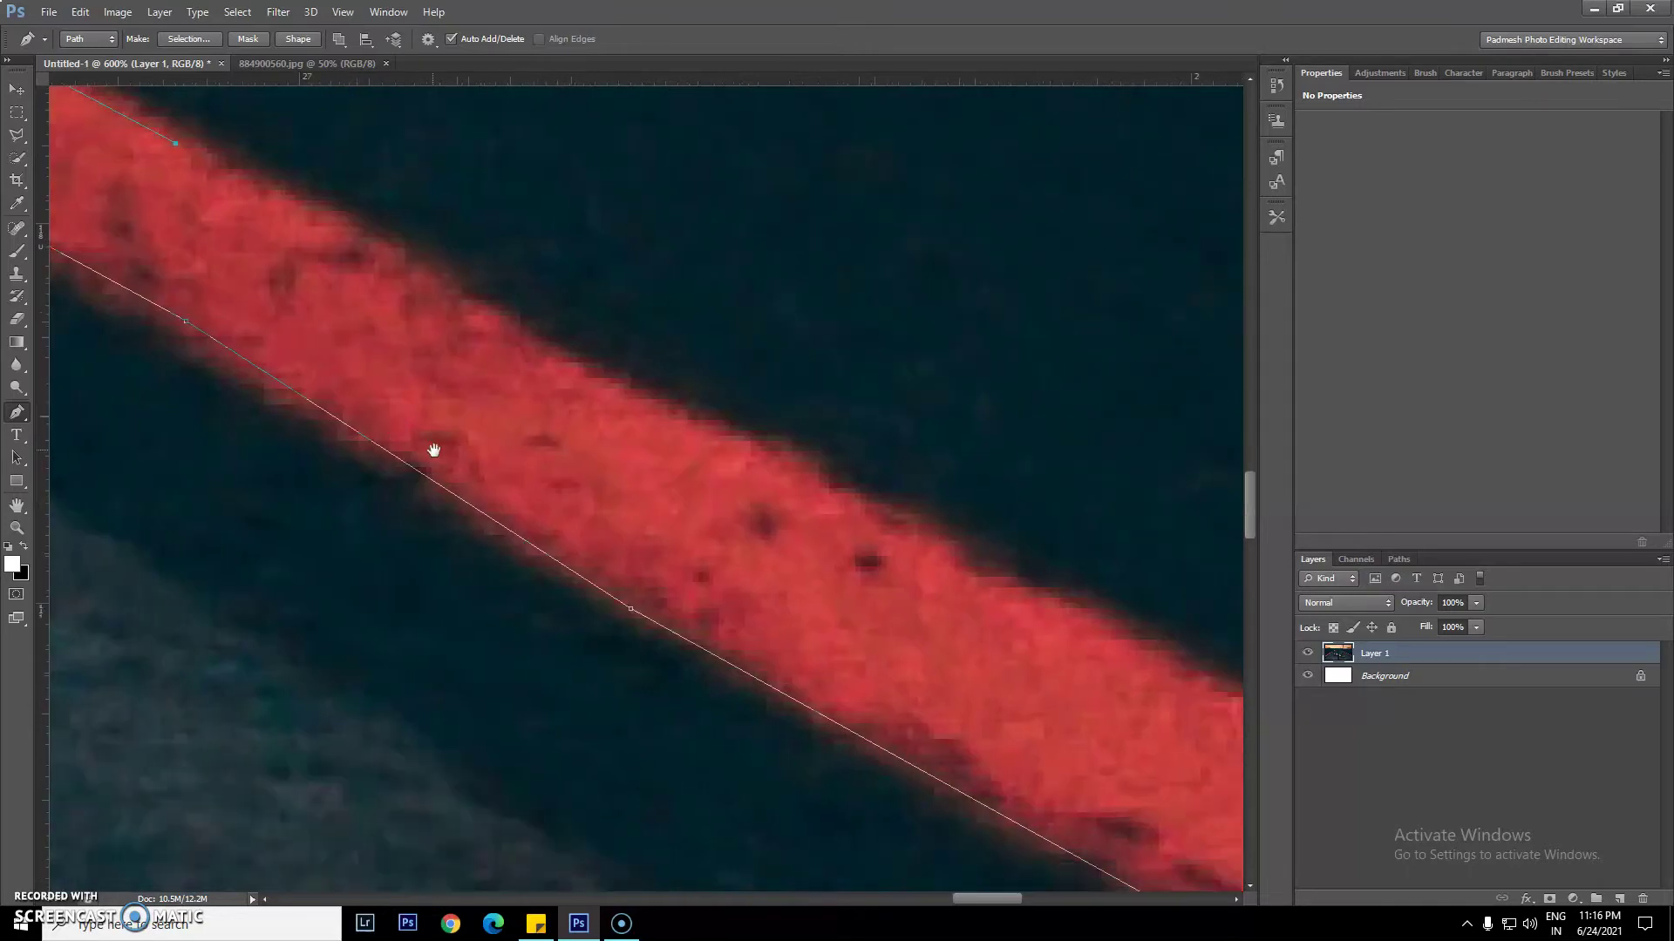
{"action": "left_click", "coordinate": [510, 332]}
{"action": "left_click_drag", "start_coordinate": [969, 656], "coordinate": [436, 422]}
{"action": "key", "text": "ctrl+minus"}
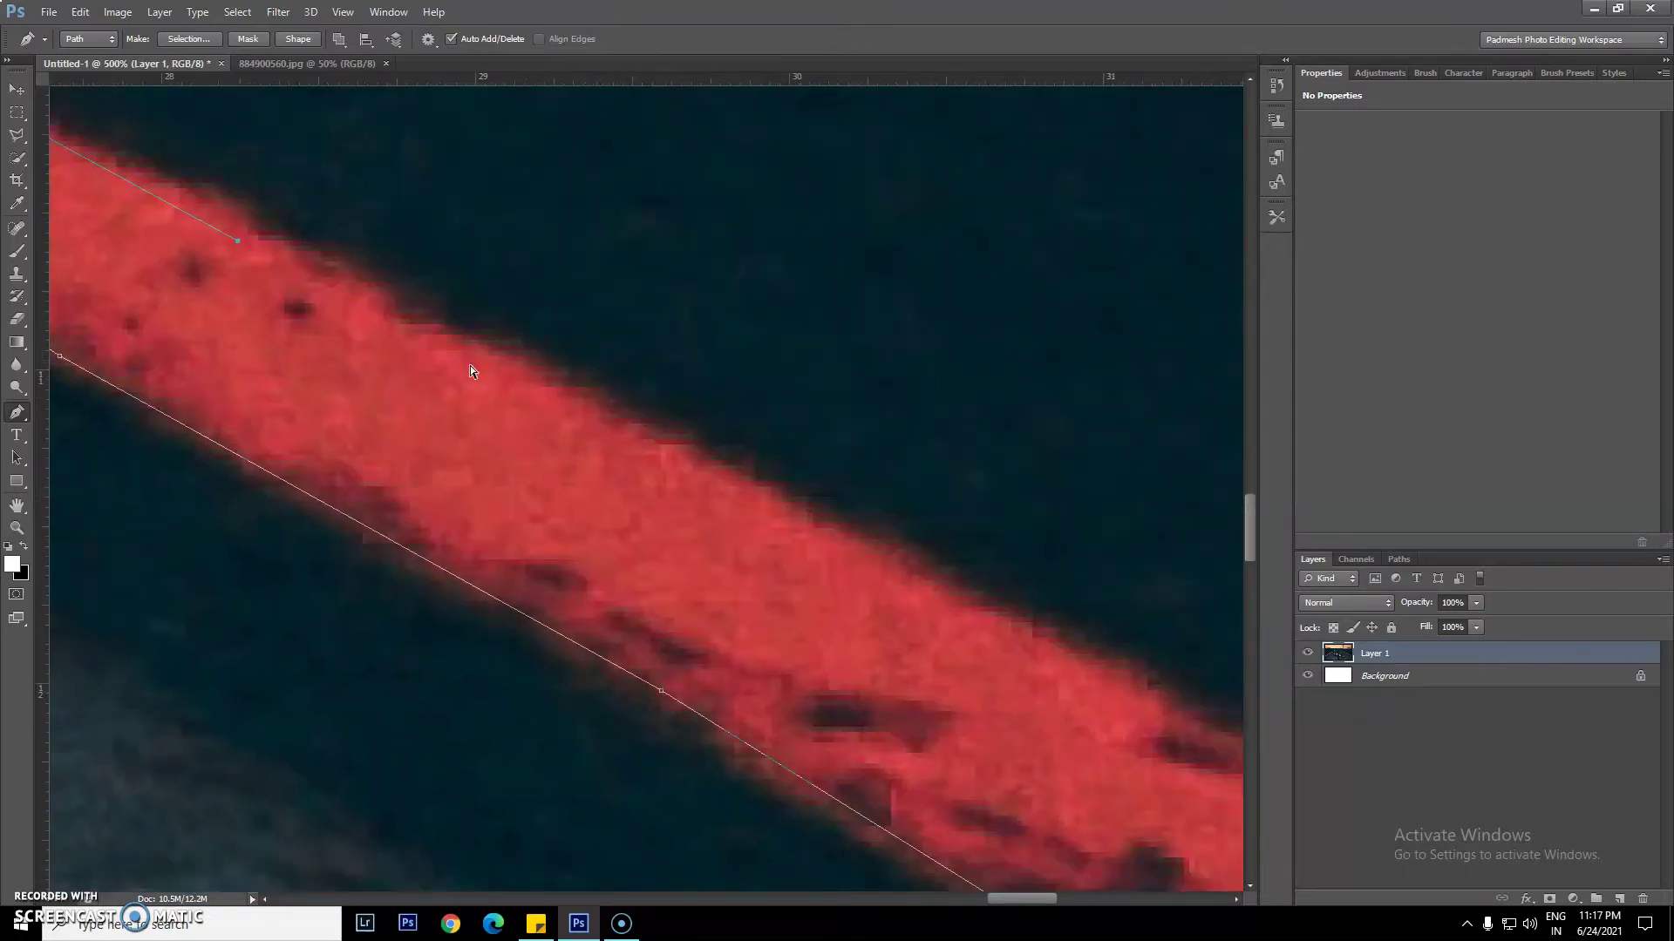
{"action": "key", "text": "ctrl+minus"}
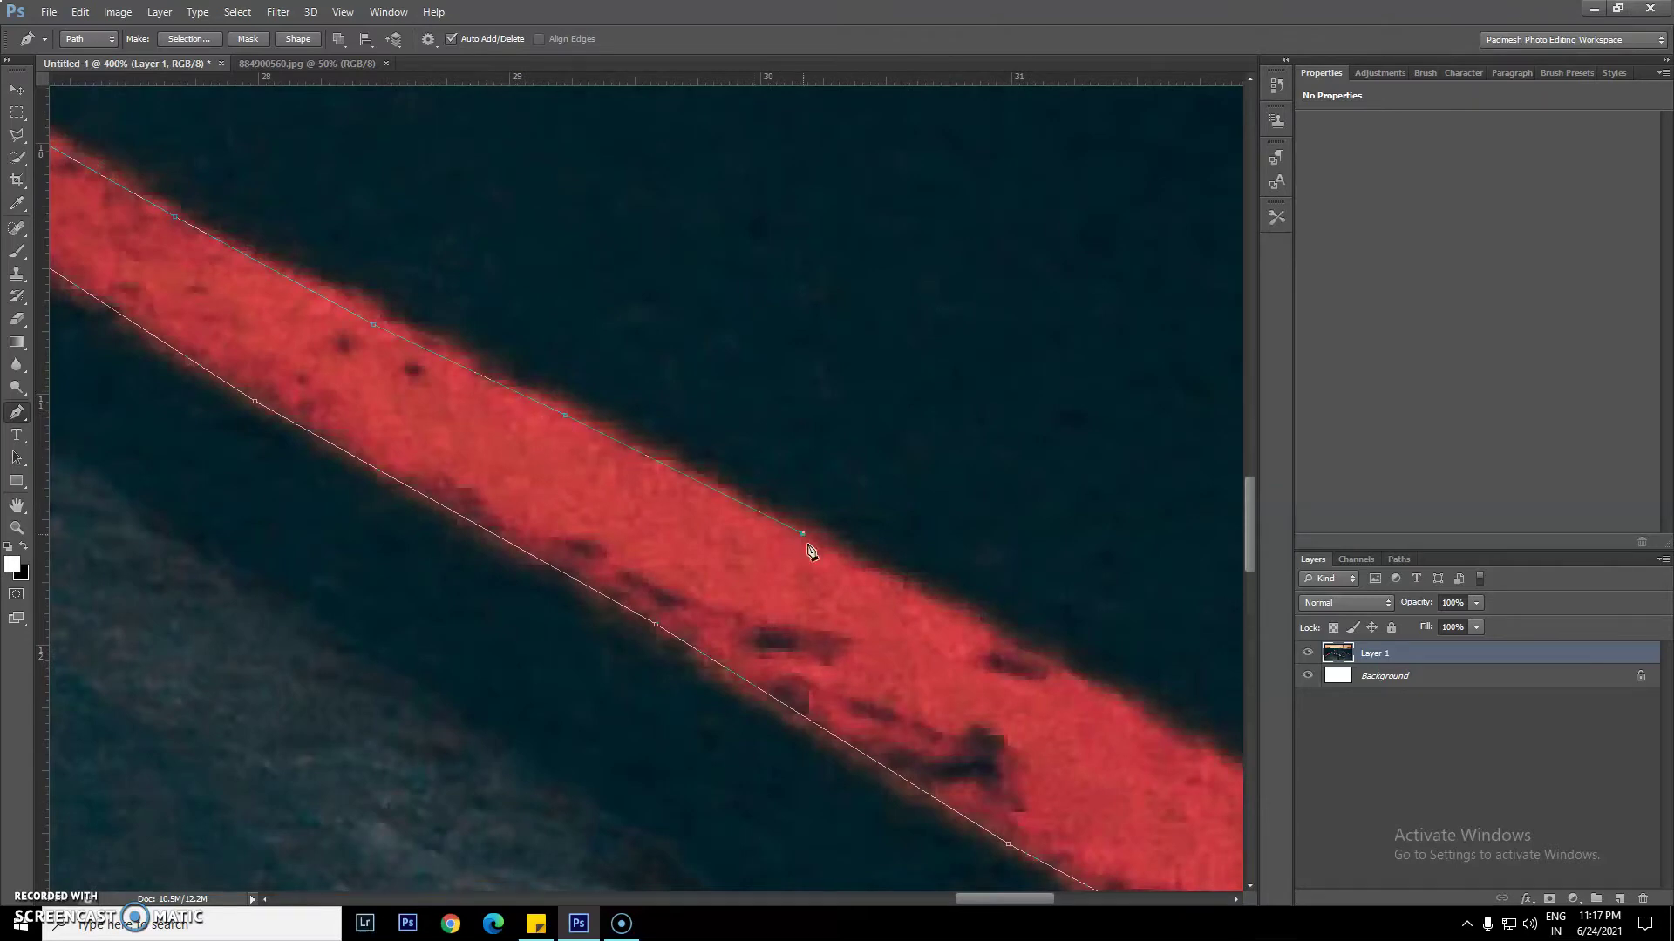
{"action": "key", "text": "ctrl+minus"}
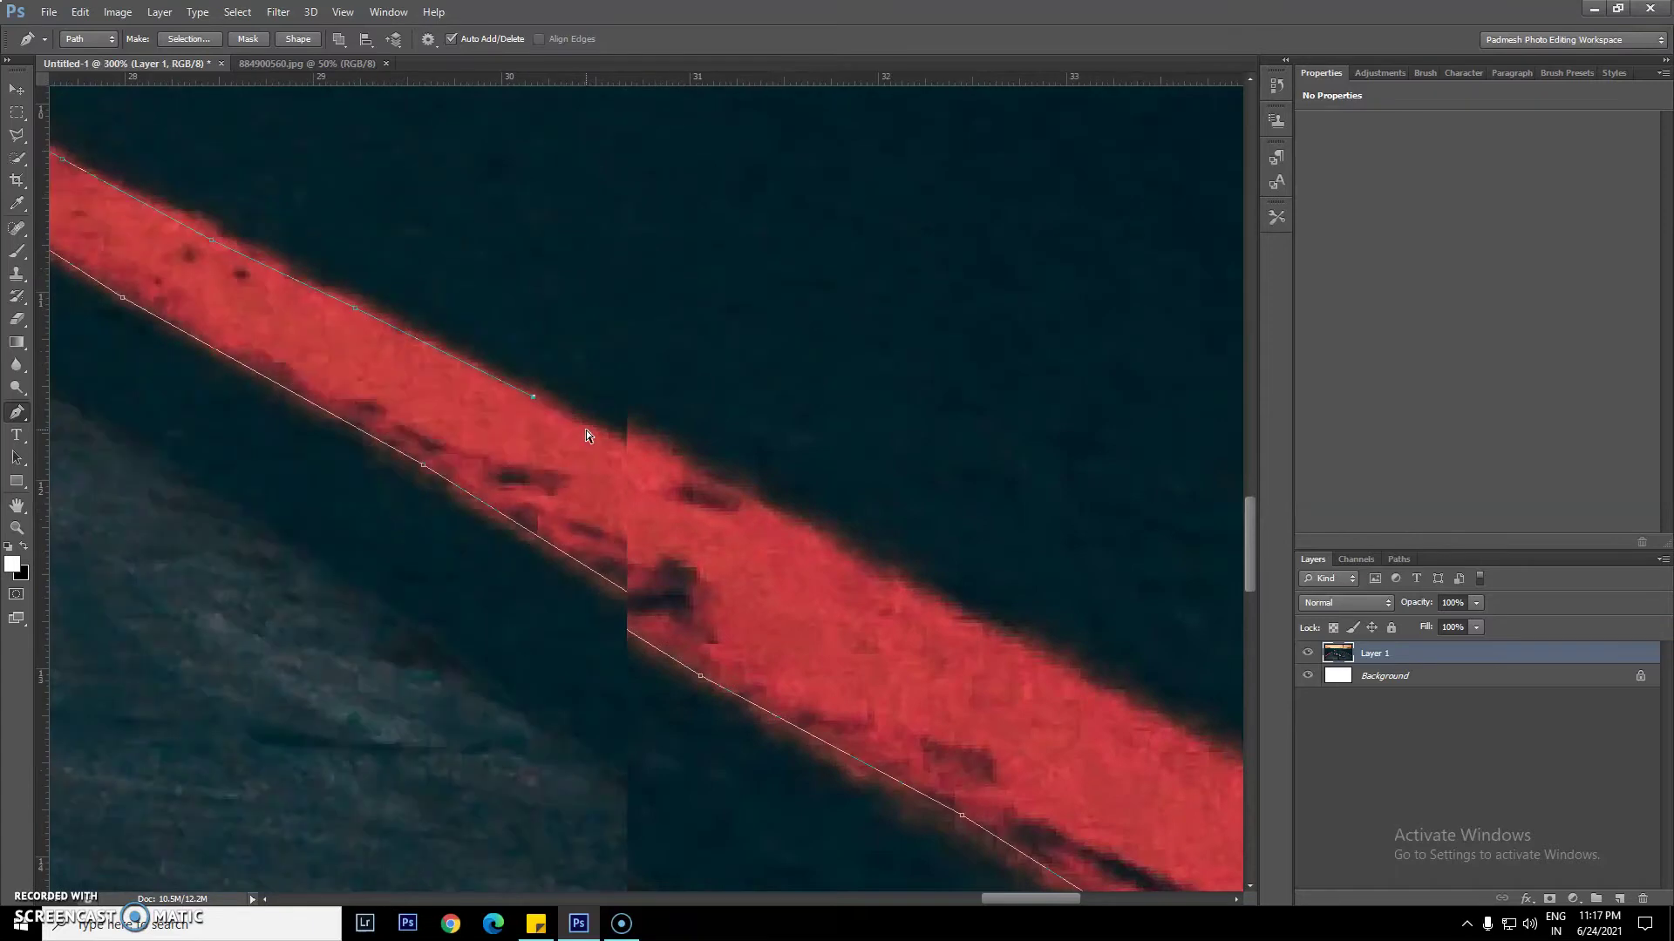
{"action": "key", "text": "ctrl+minus"}
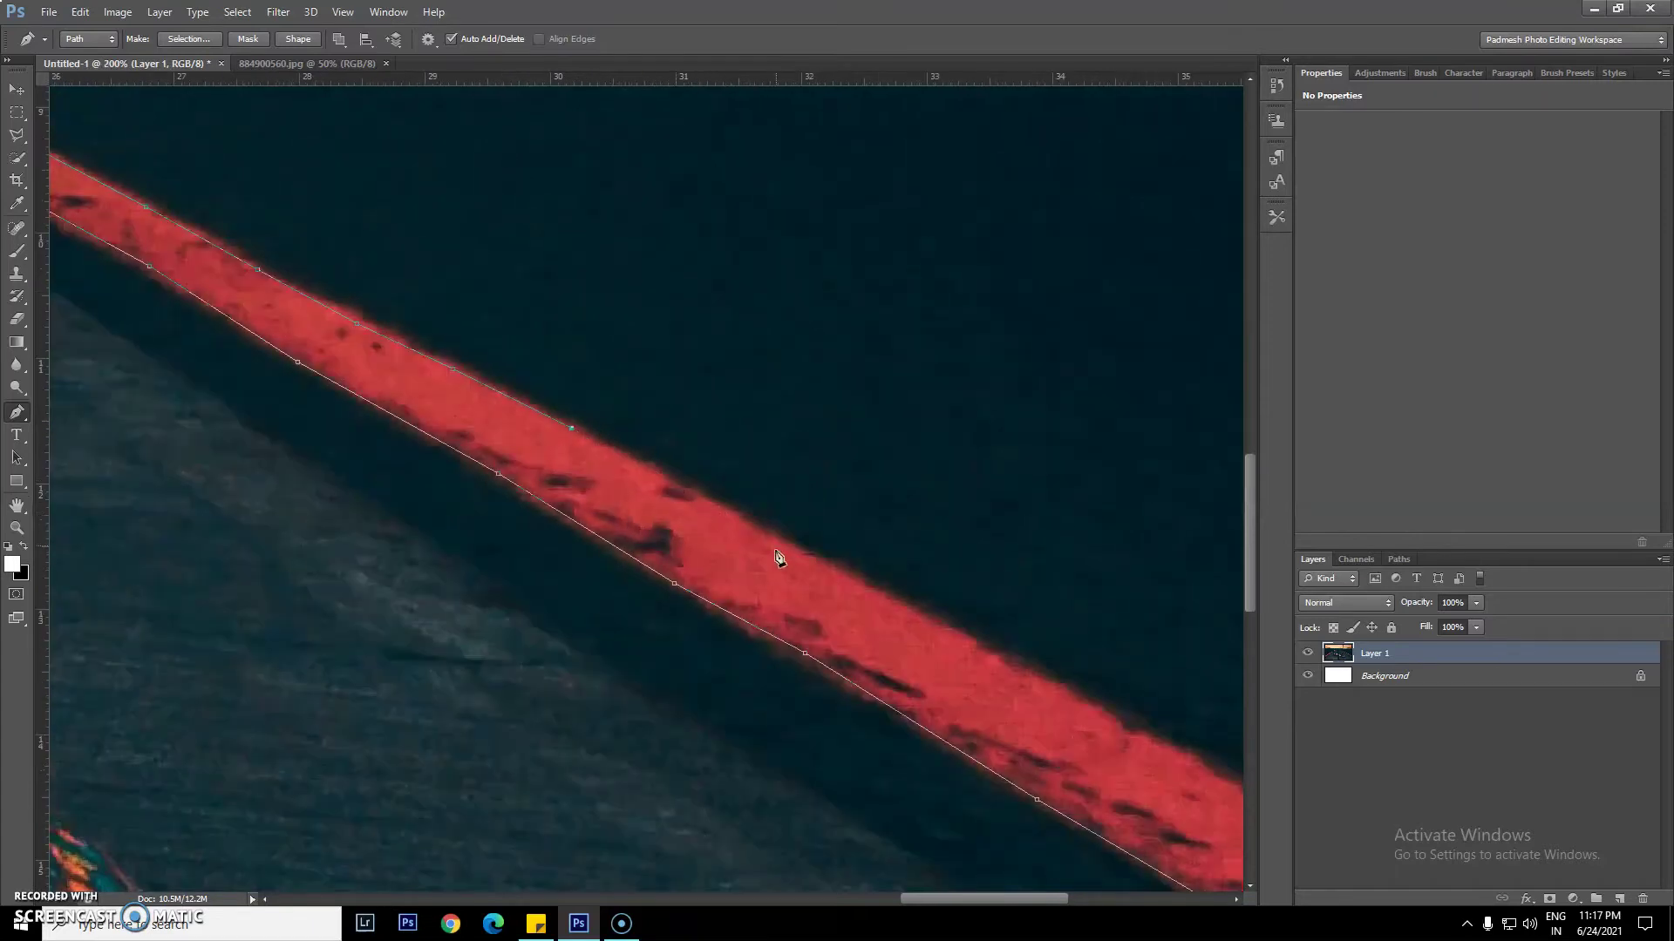
Finish the upper edge, close the outline past the right end, and fit the image
{"action": "left_click", "coordinate": [738, 516]}
{"action": "left_click", "coordinate": [887, 597]}
{"action": "left_click", "coordinate": [1022, 674]}
{"action": "left_click", "coordinate": [1127, 734]}
{"action": "left_click_drag", "start_coordinate": [1038, 703], "coordinate": [598, 561]}
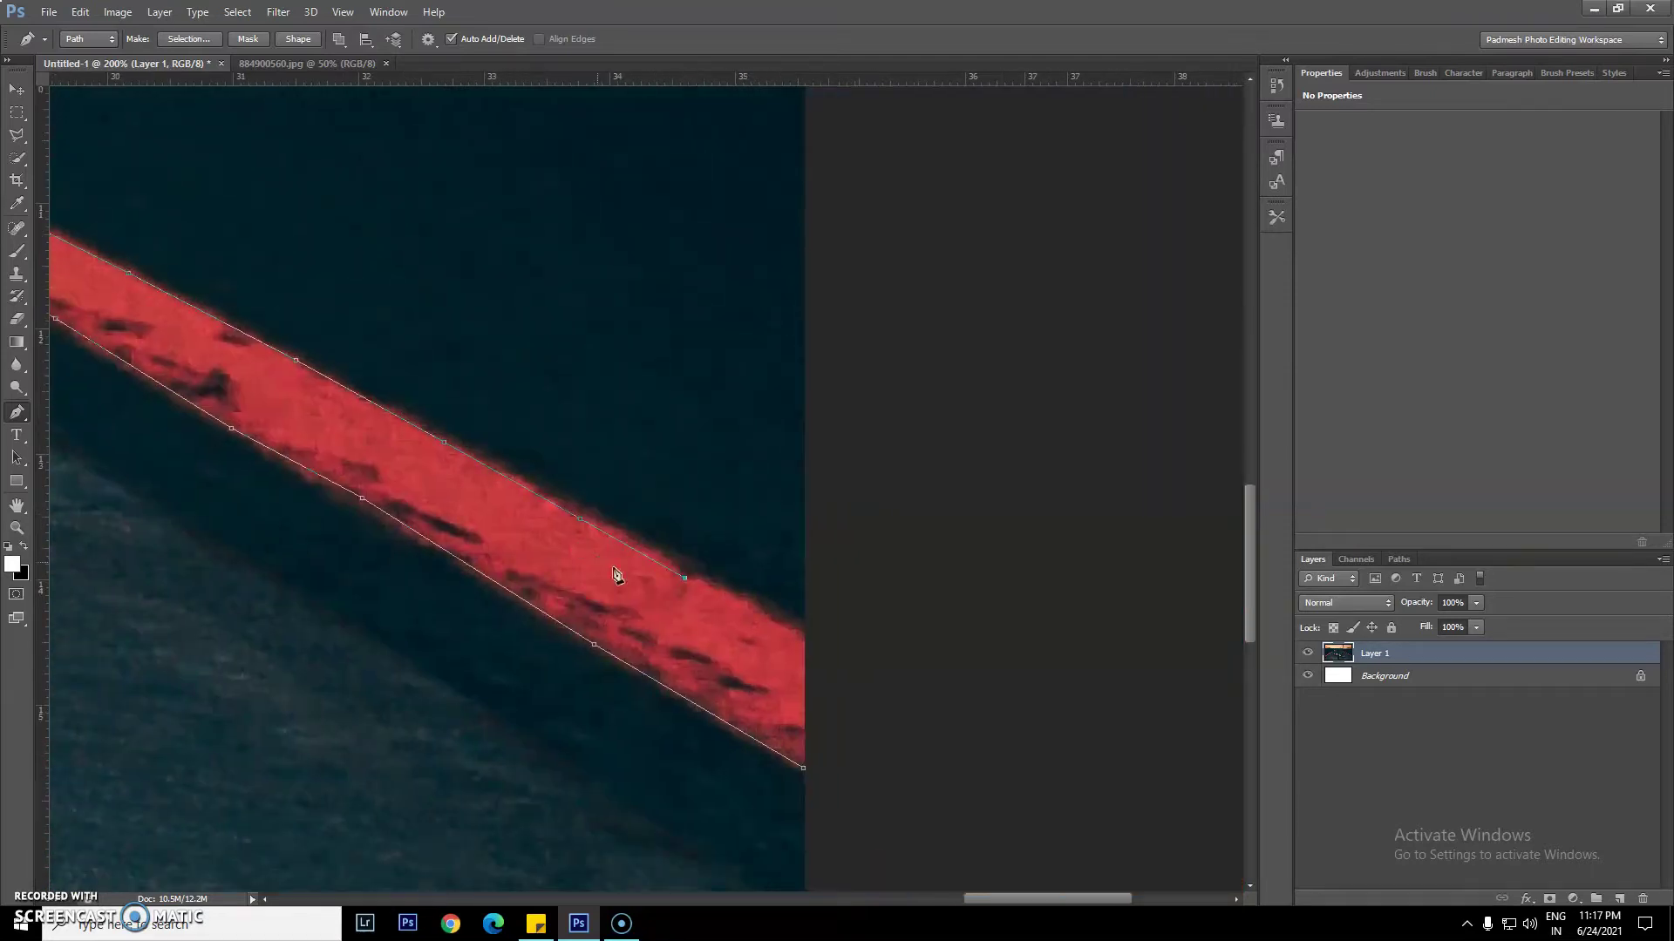
{"action": "left_click", "coordinate": [954, 726]}
{"action": "left_click", "coordinate": [869, 838]}
{"action": "left_click", "coordinate": [803, 767]}
{"action": "key", "text": "ctrl+0"}
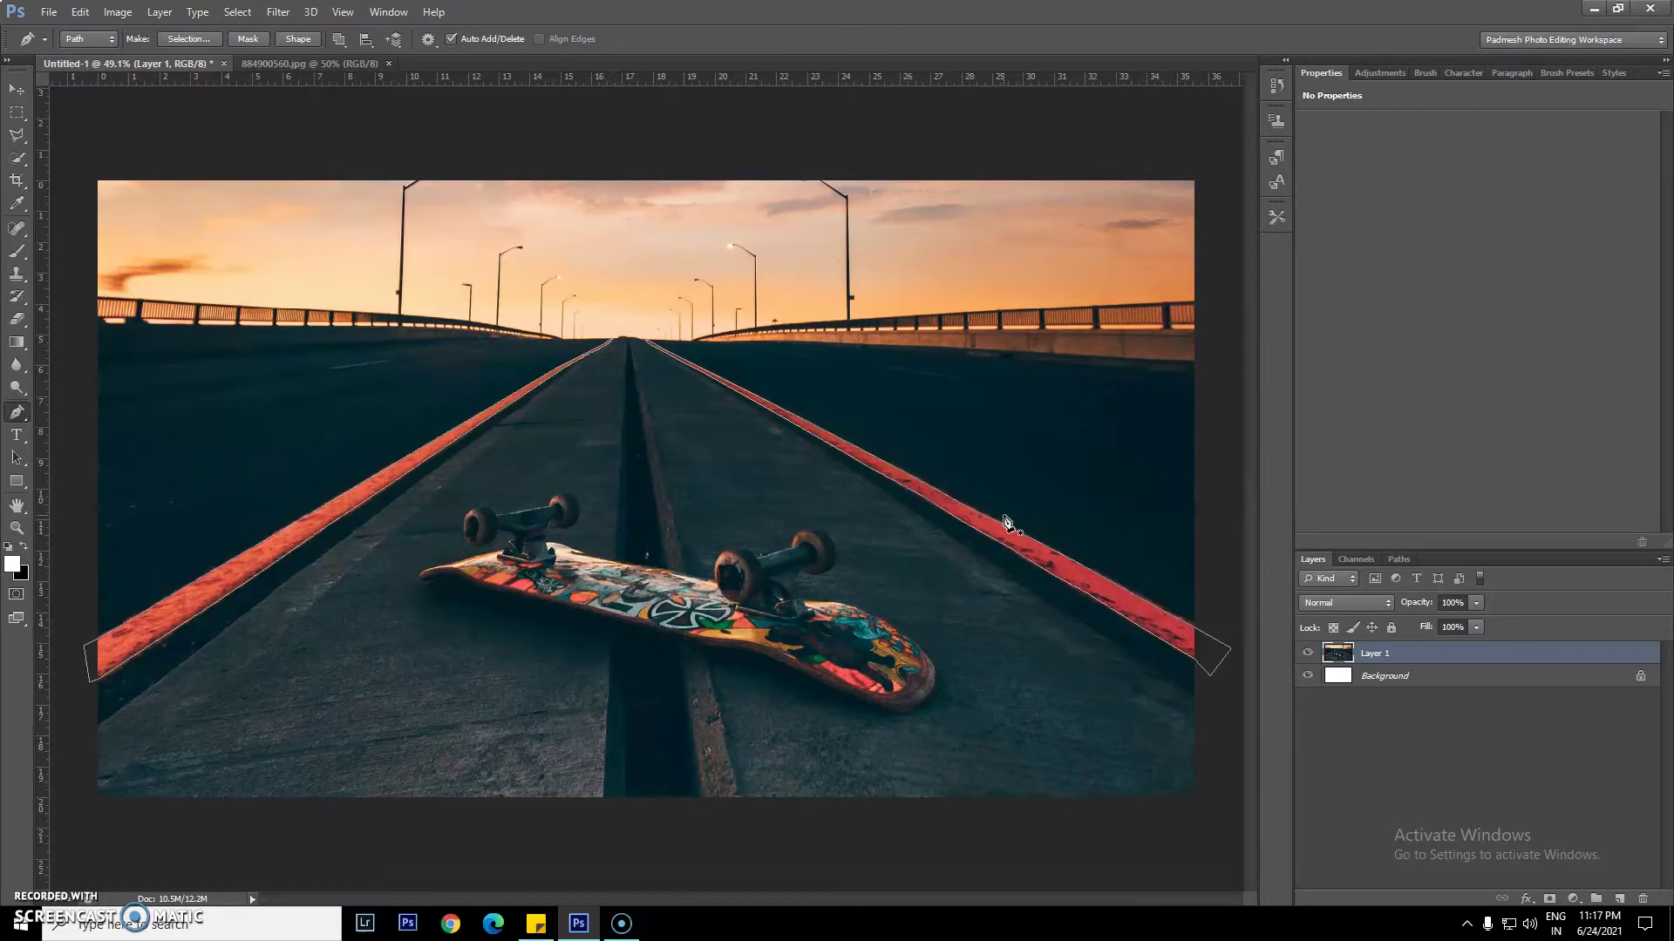
Load the stripe paths as a selection and fill them white with a Solid Color layer
{"action": "key", "text": "ctrl+Return"}
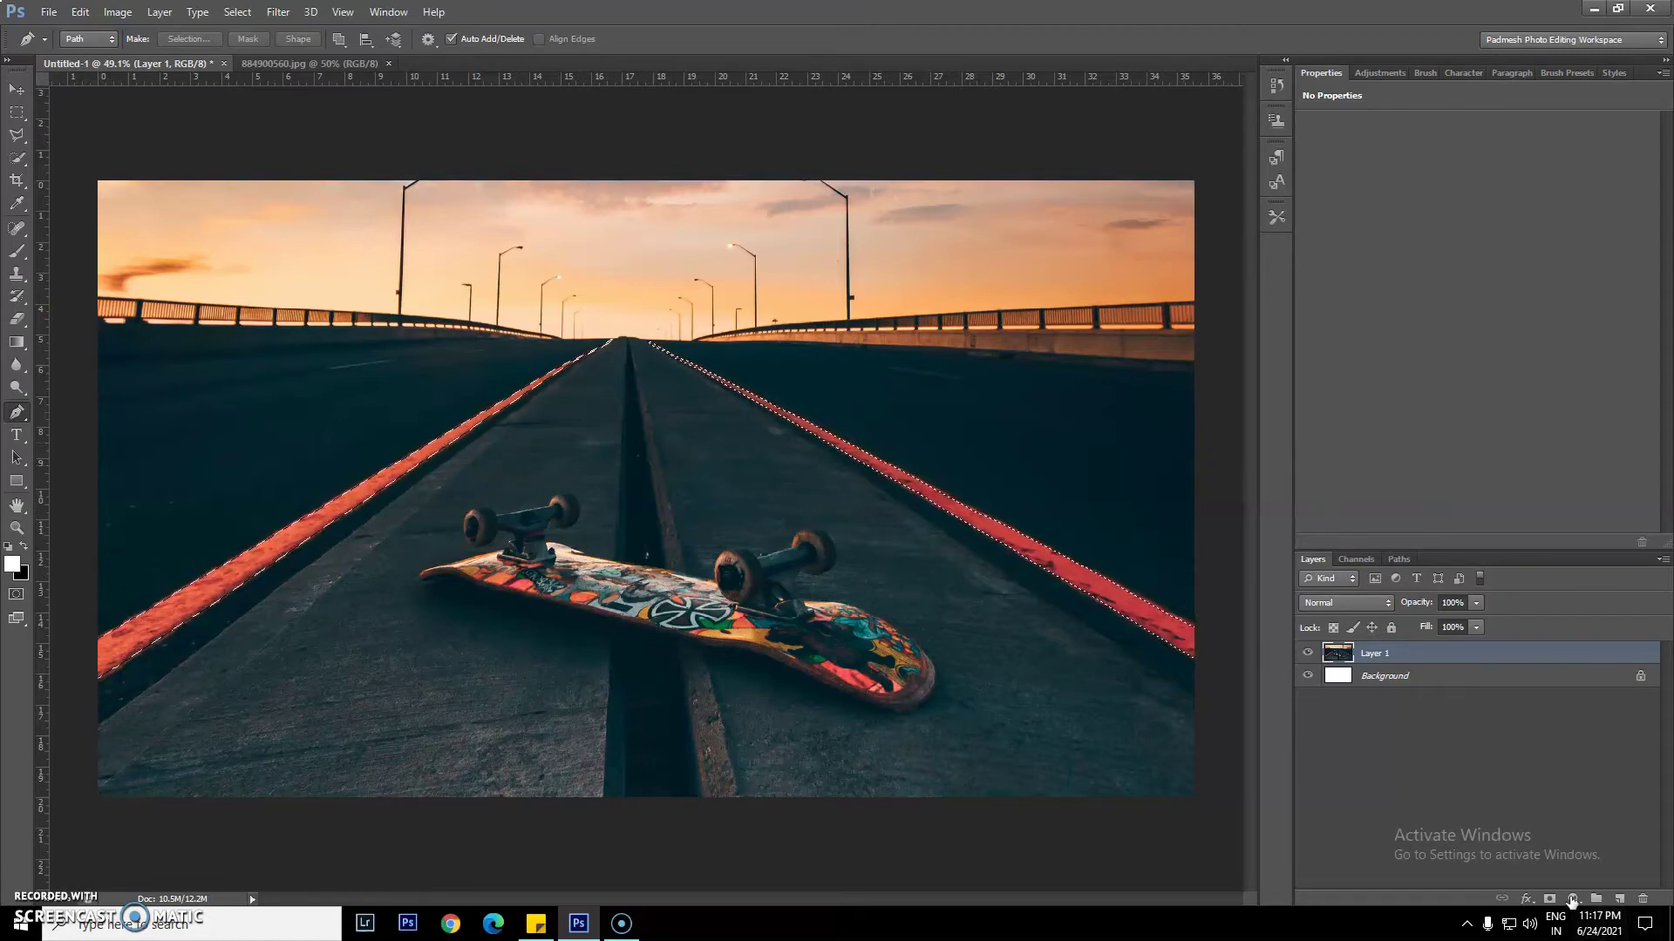
{"action": "left_click", "coordinate": [1572, 897]}
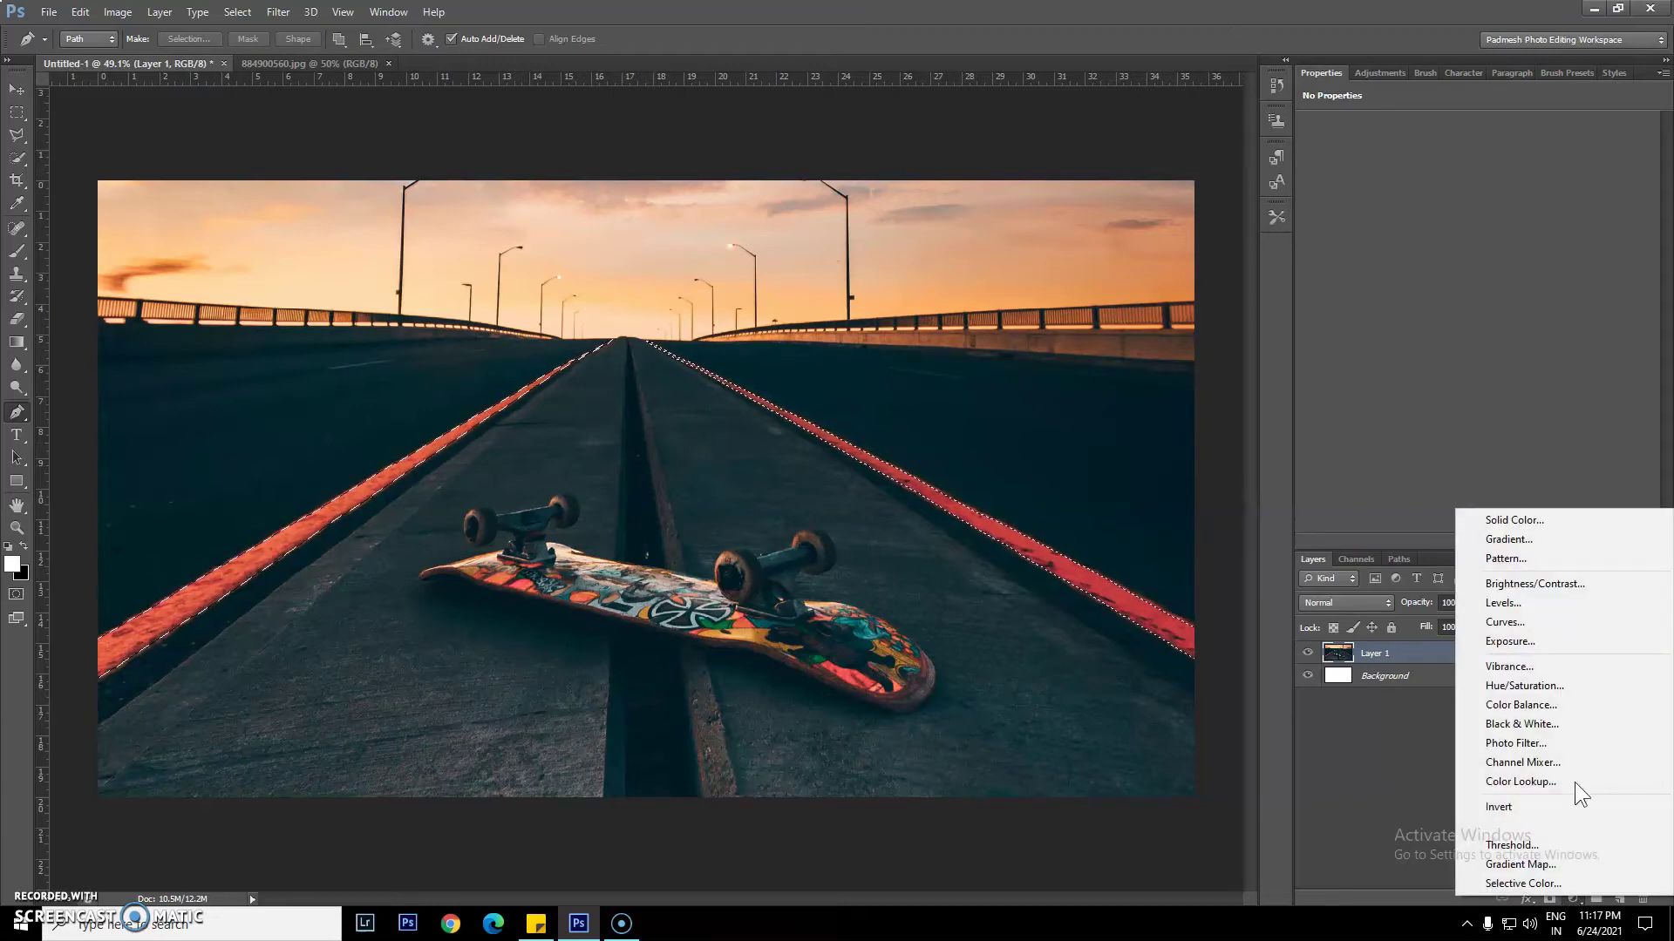
{"action": "left_click", "coordinate": [1496, 523]}
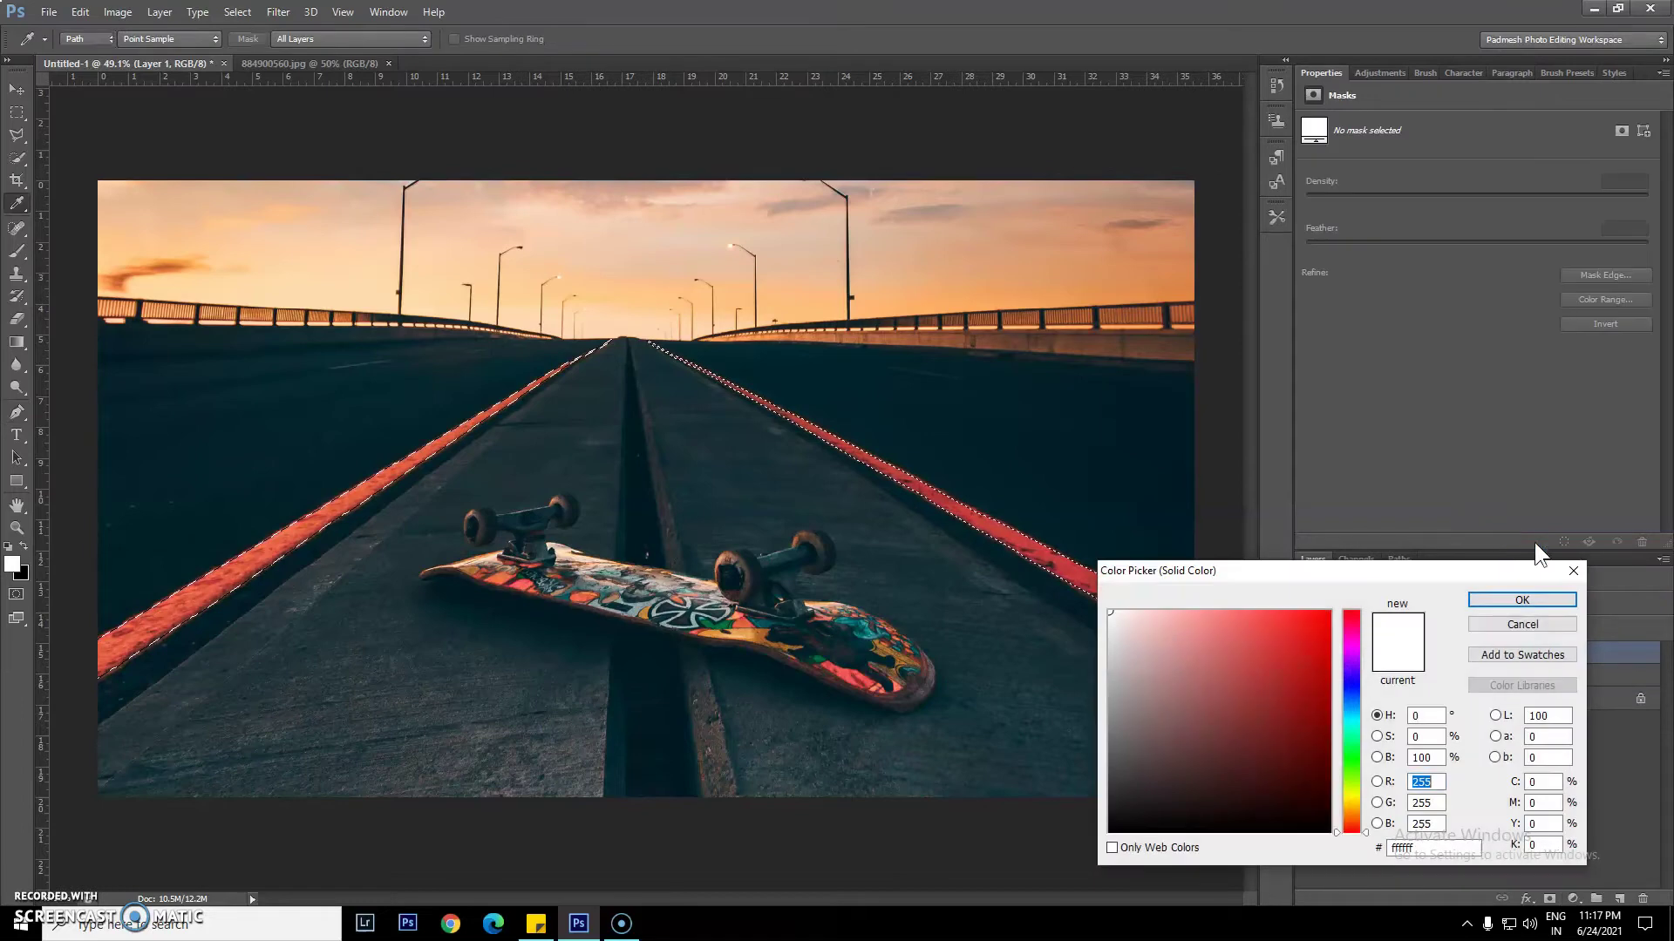
{"action": "mouse_move", "coordinate": [1136, 625]}
{"action": "left_mouse_down"}
{"action": "mouse_move", "coordinate": [1158, 888]}
{"action": "mouse_move", "coordinate": [1108, 612]}
{"action": "left_mouse_up"}
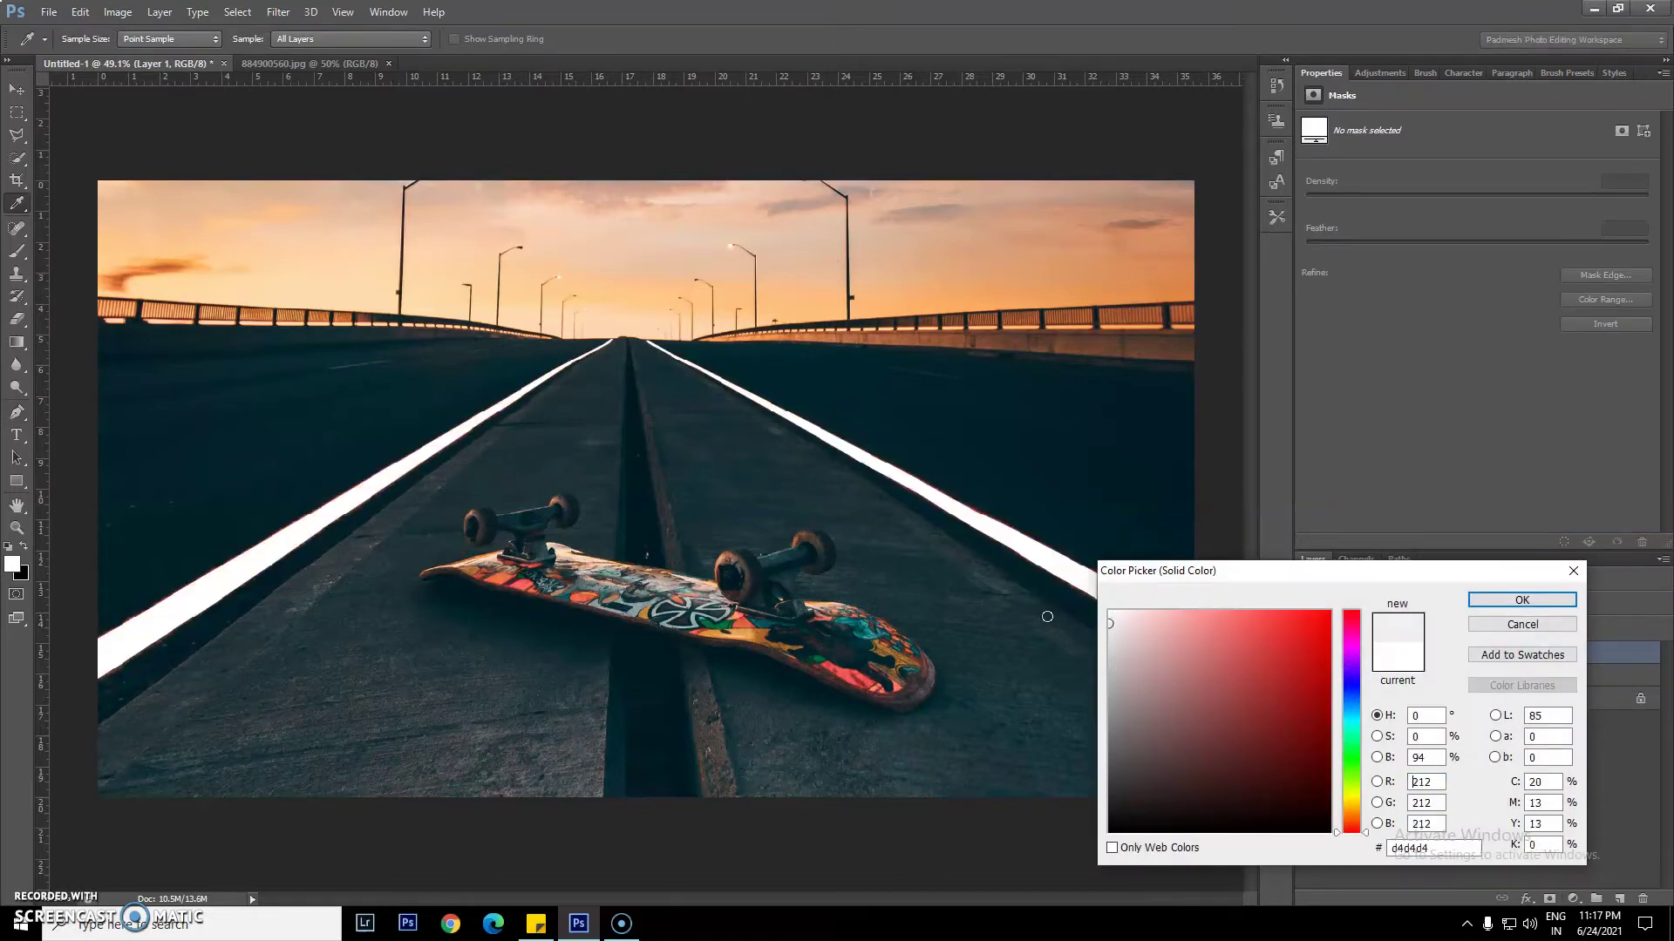
{"action": "left_click", "coordinate": [1573, 599]}
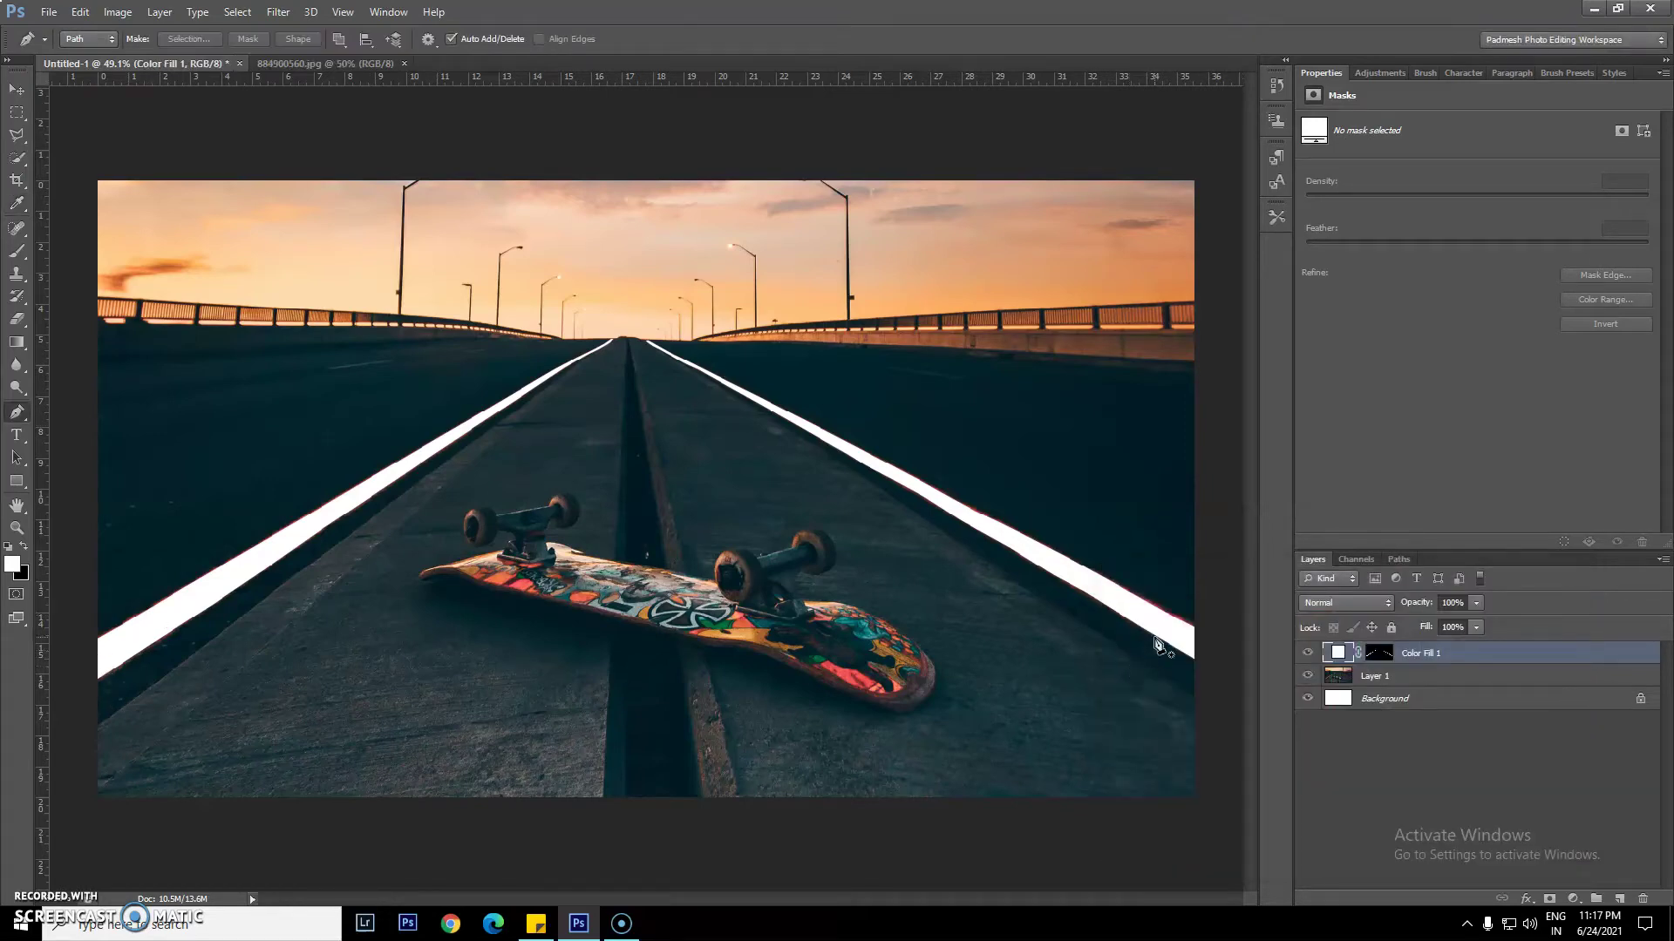
Enable Outer Glow on Color Fill 1 and set its glow colour to orange ff6000
{"action": "double_click", "coordinate": [1476, 657]}
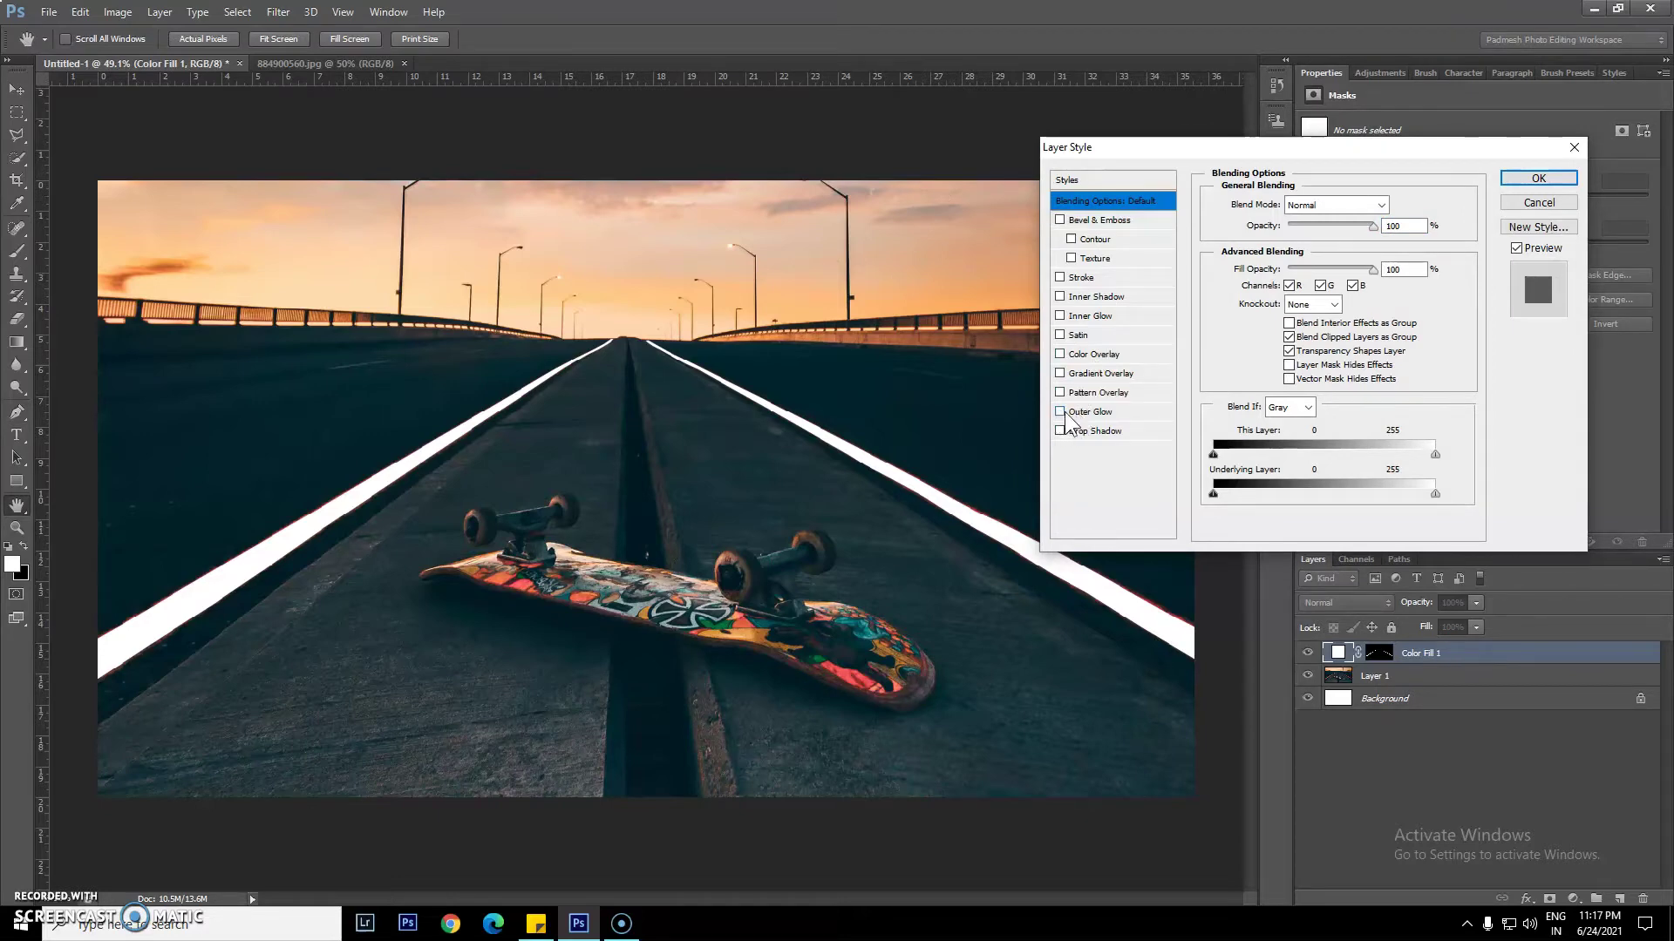
{"action": "left_click", "coordinate": [1062, 413]}
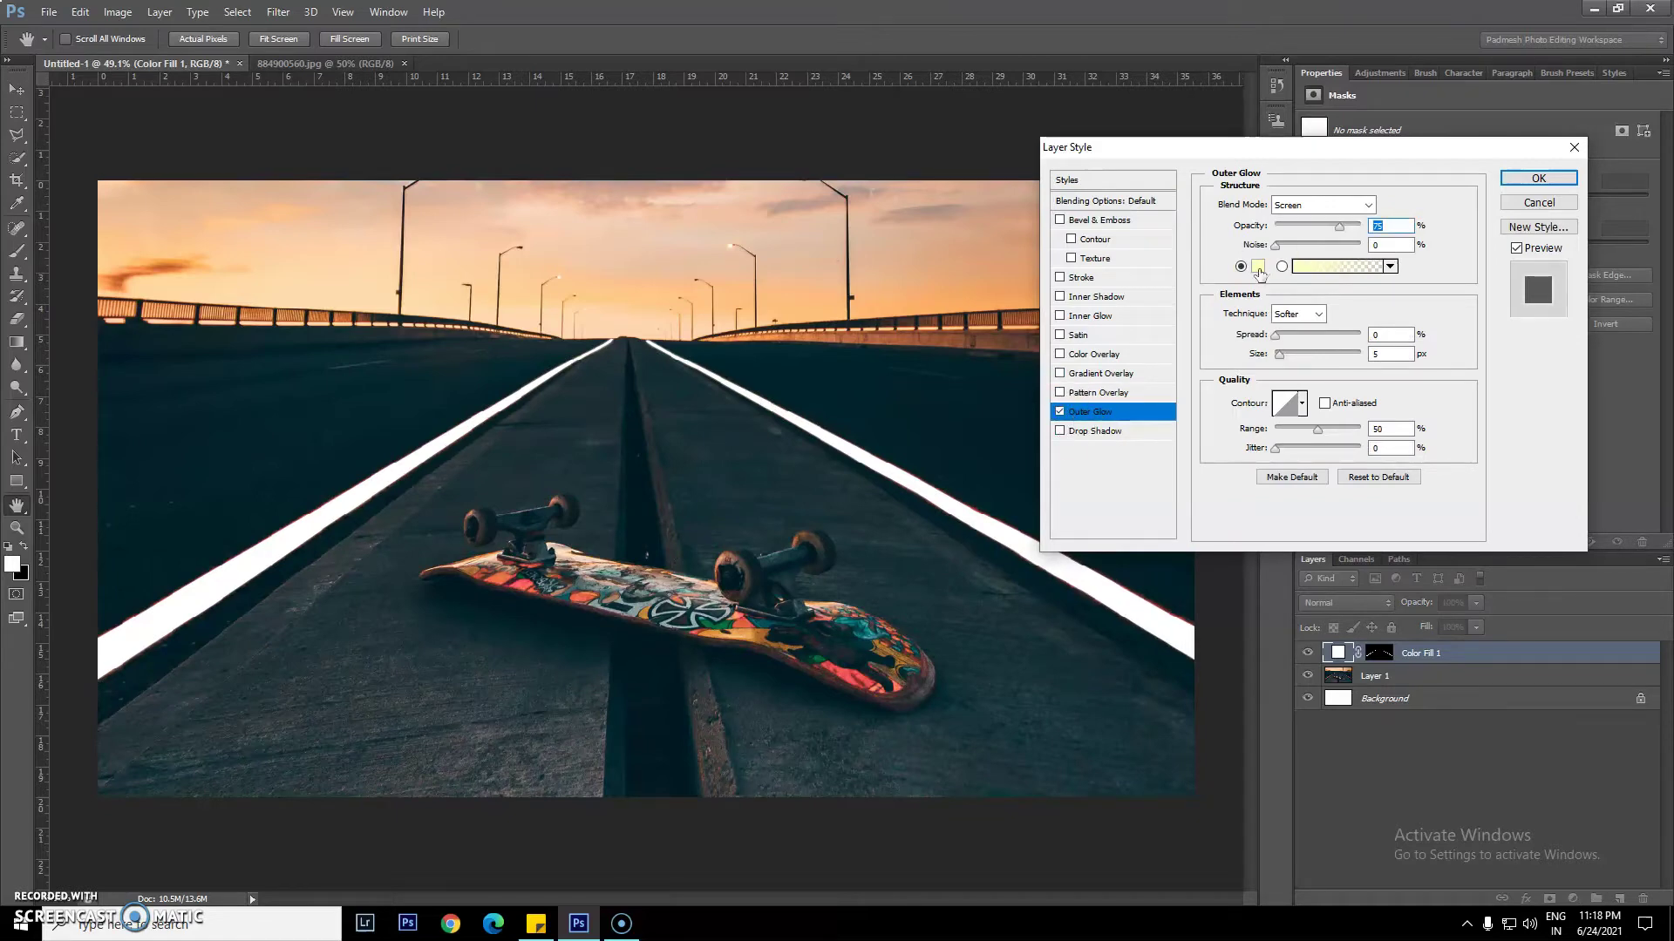
{"action": "left_click", "coordinate": [1258, 267]}
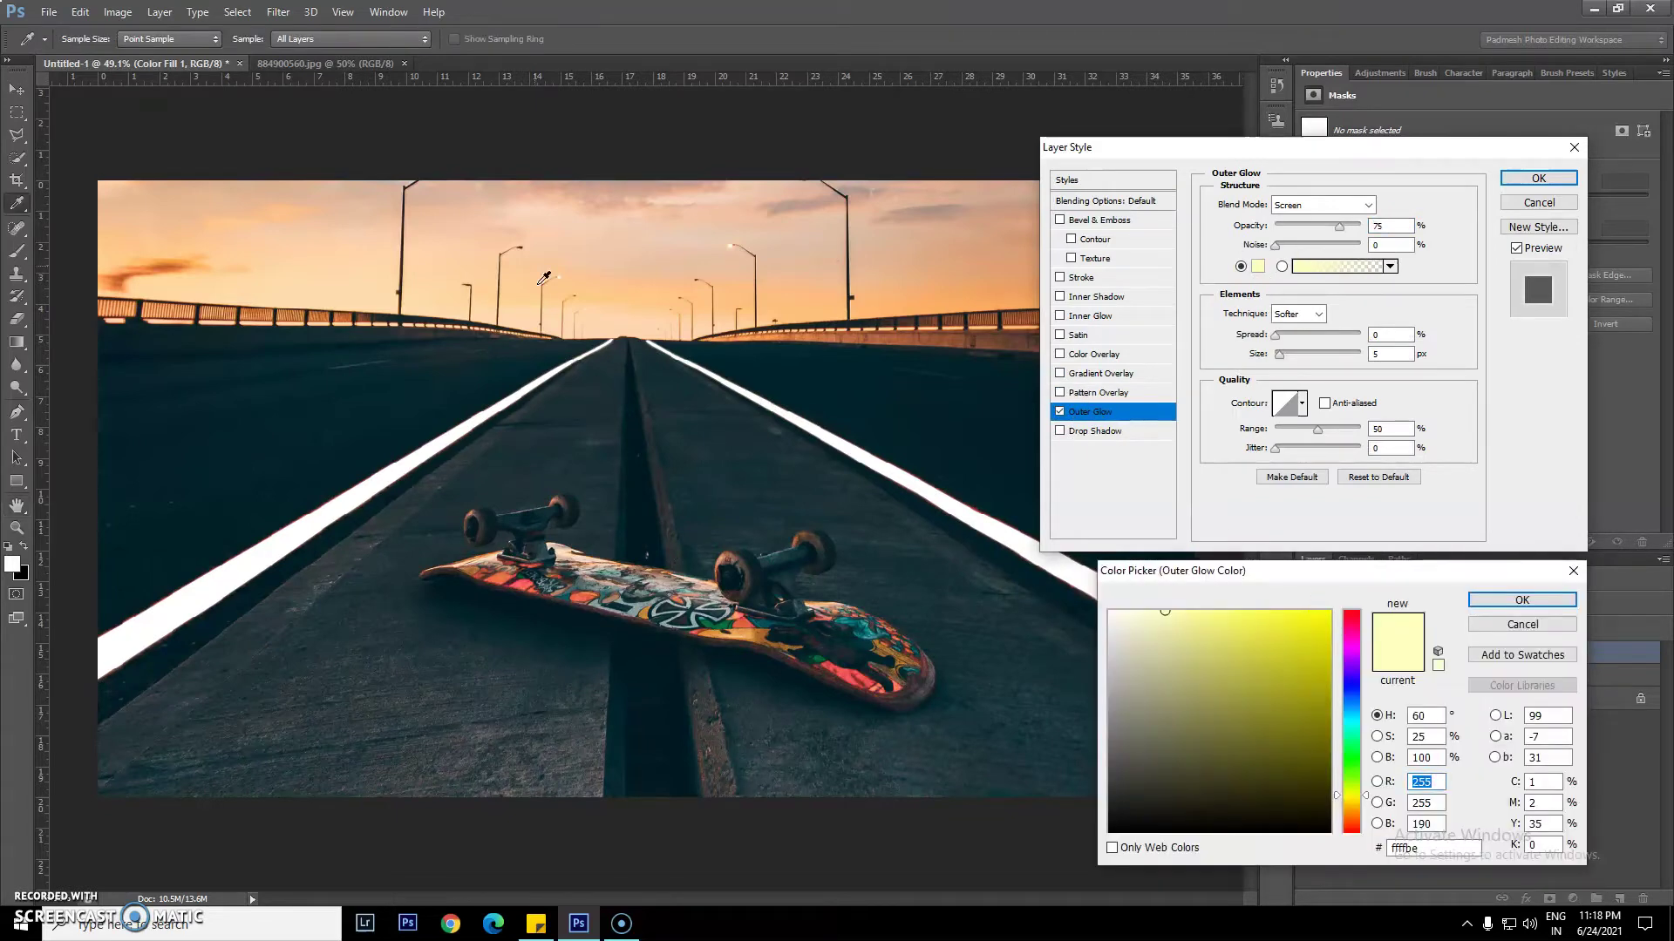
{"action": "left_click_drag", "start_coordinate": [1379, 575], "coordinate": [1283, 575]}
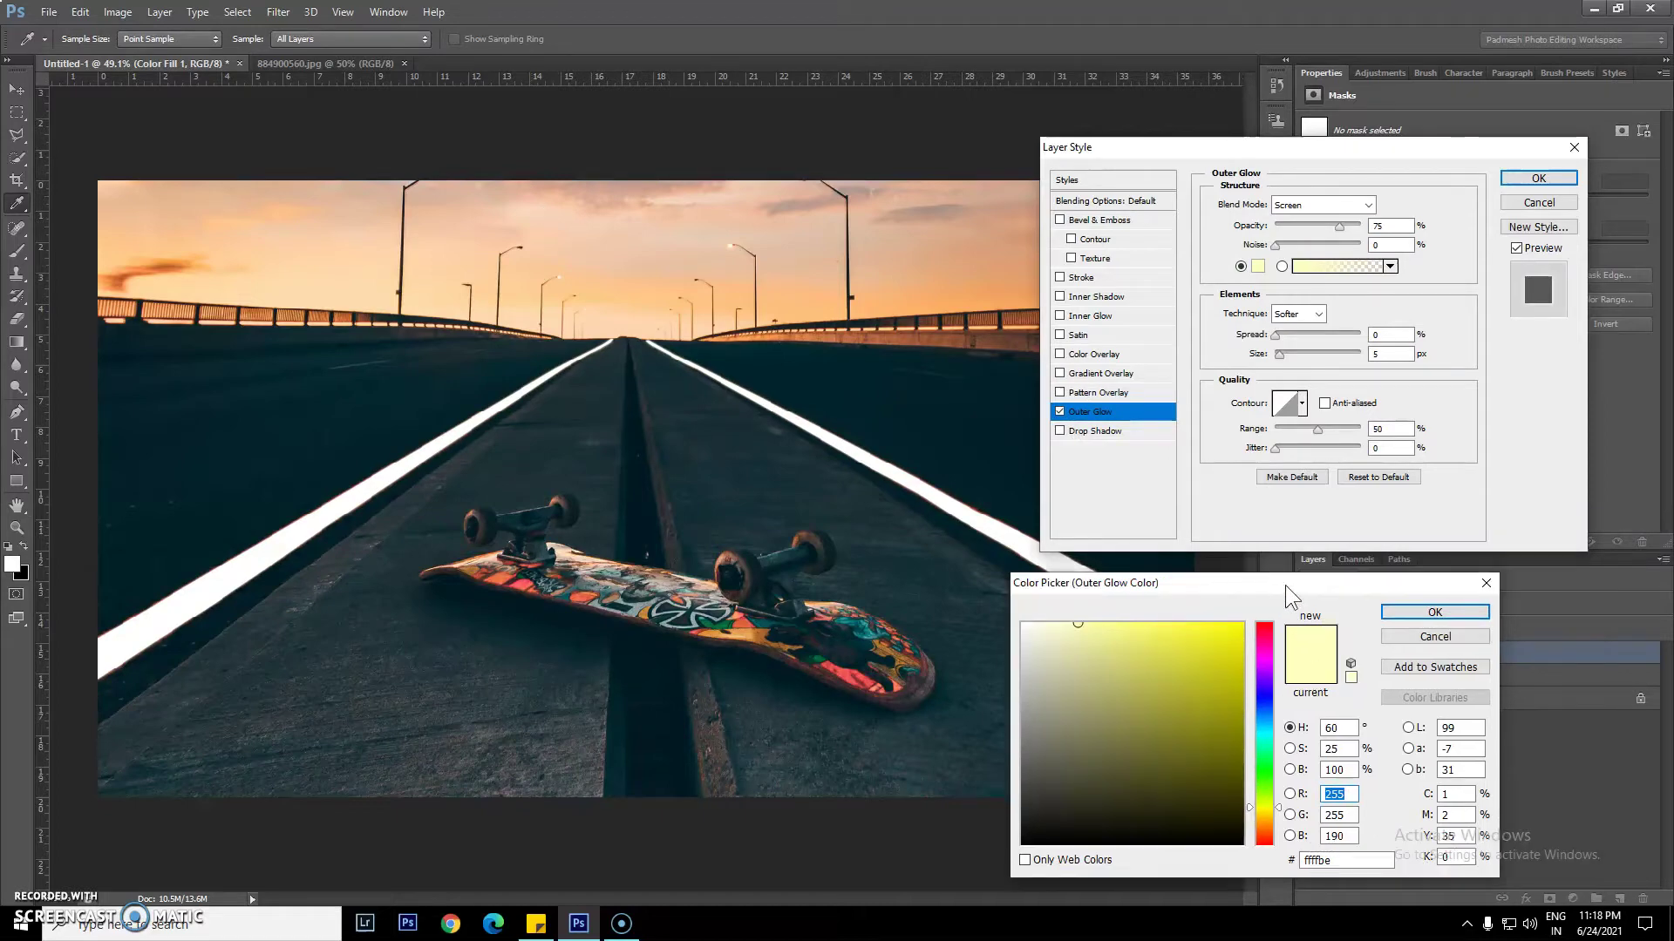
{"action": "left_click", "coordinate": [1271, 805]}
{"action": "left_click_drag", "start_coordinate": [1273, 809], "coordinate": [1271, 820]}
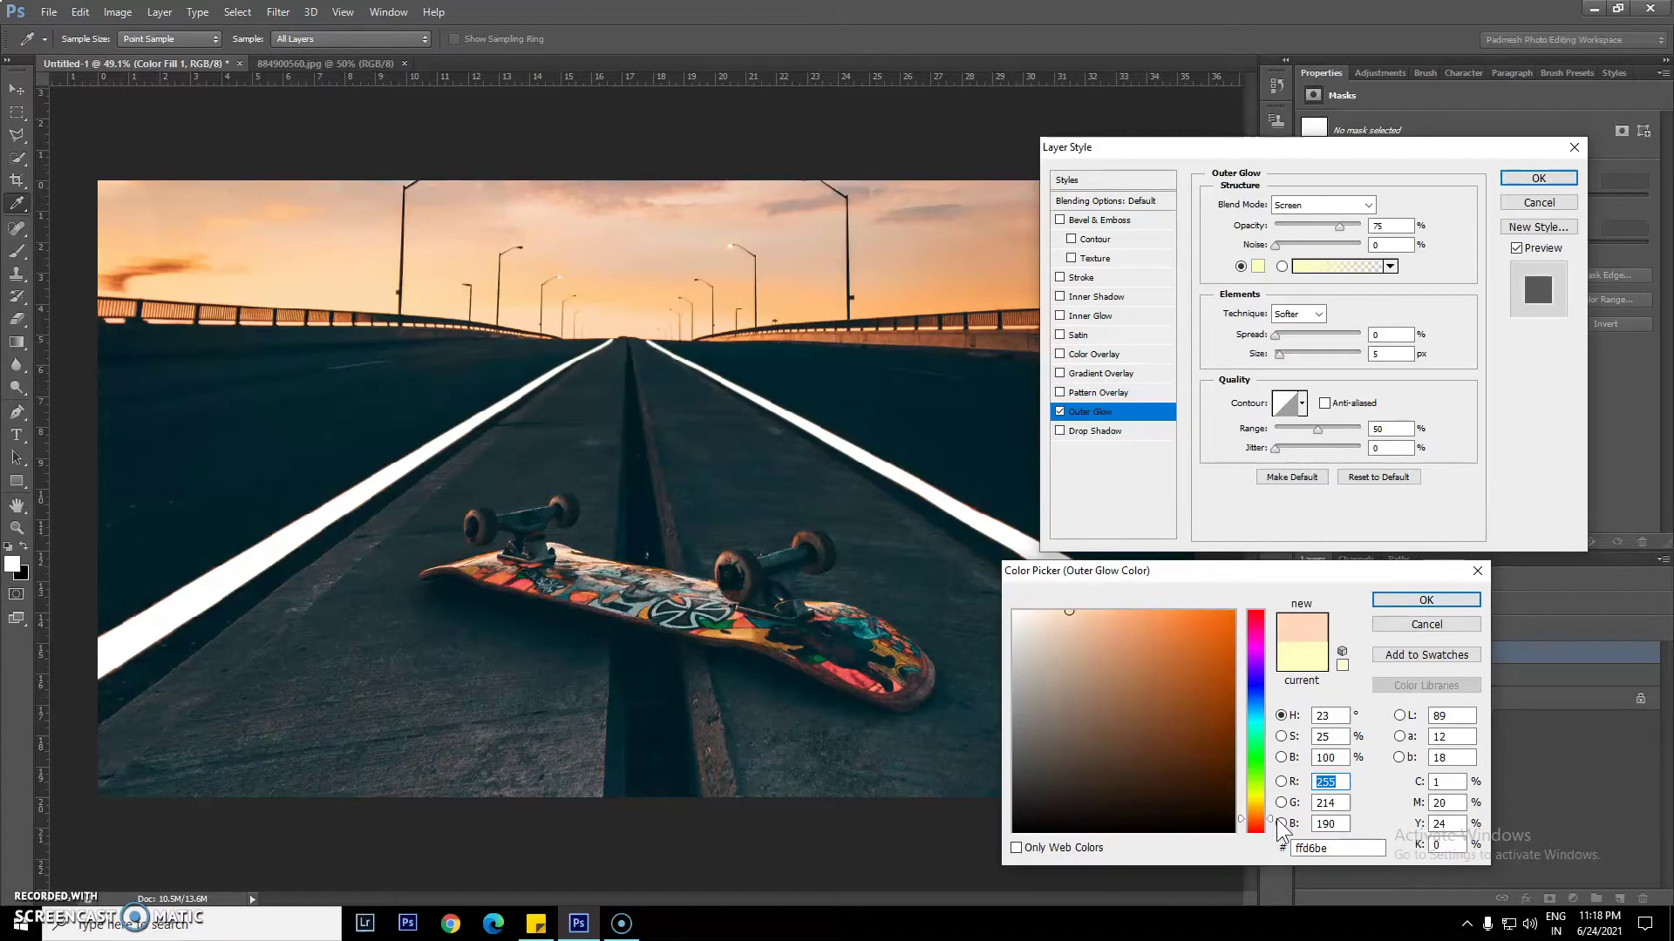
{"action": "left_click_drag", "start_coordinate": [1193, 649], "coordinate": [1263, 575]}
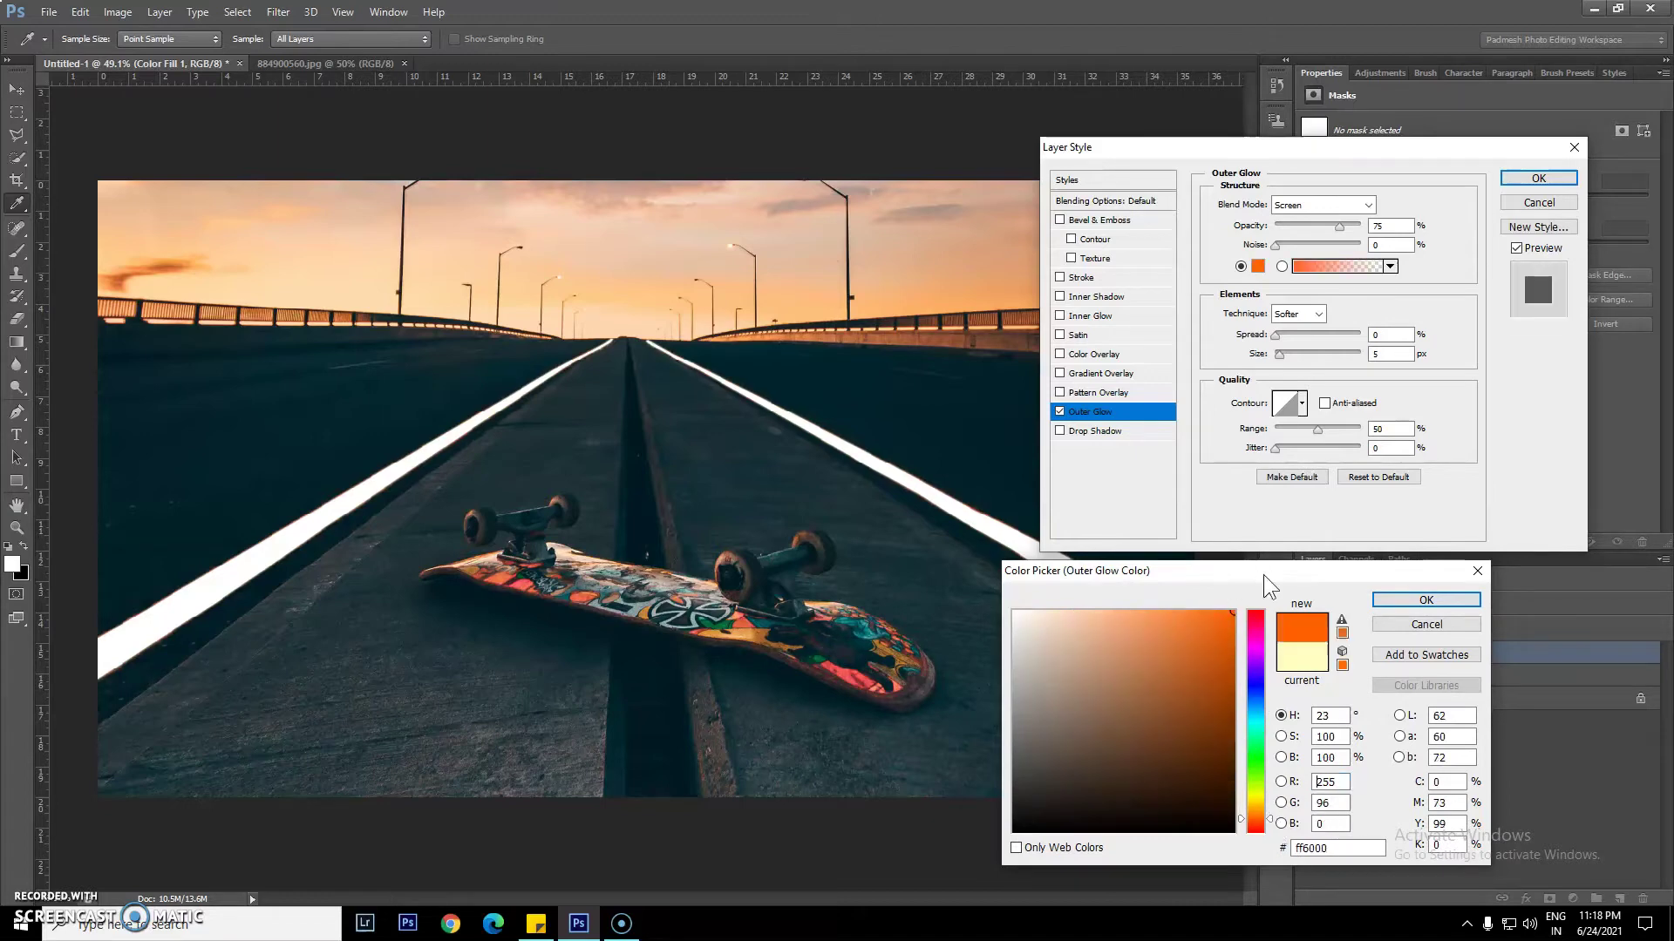
{"action": "key", "text": "Return"}
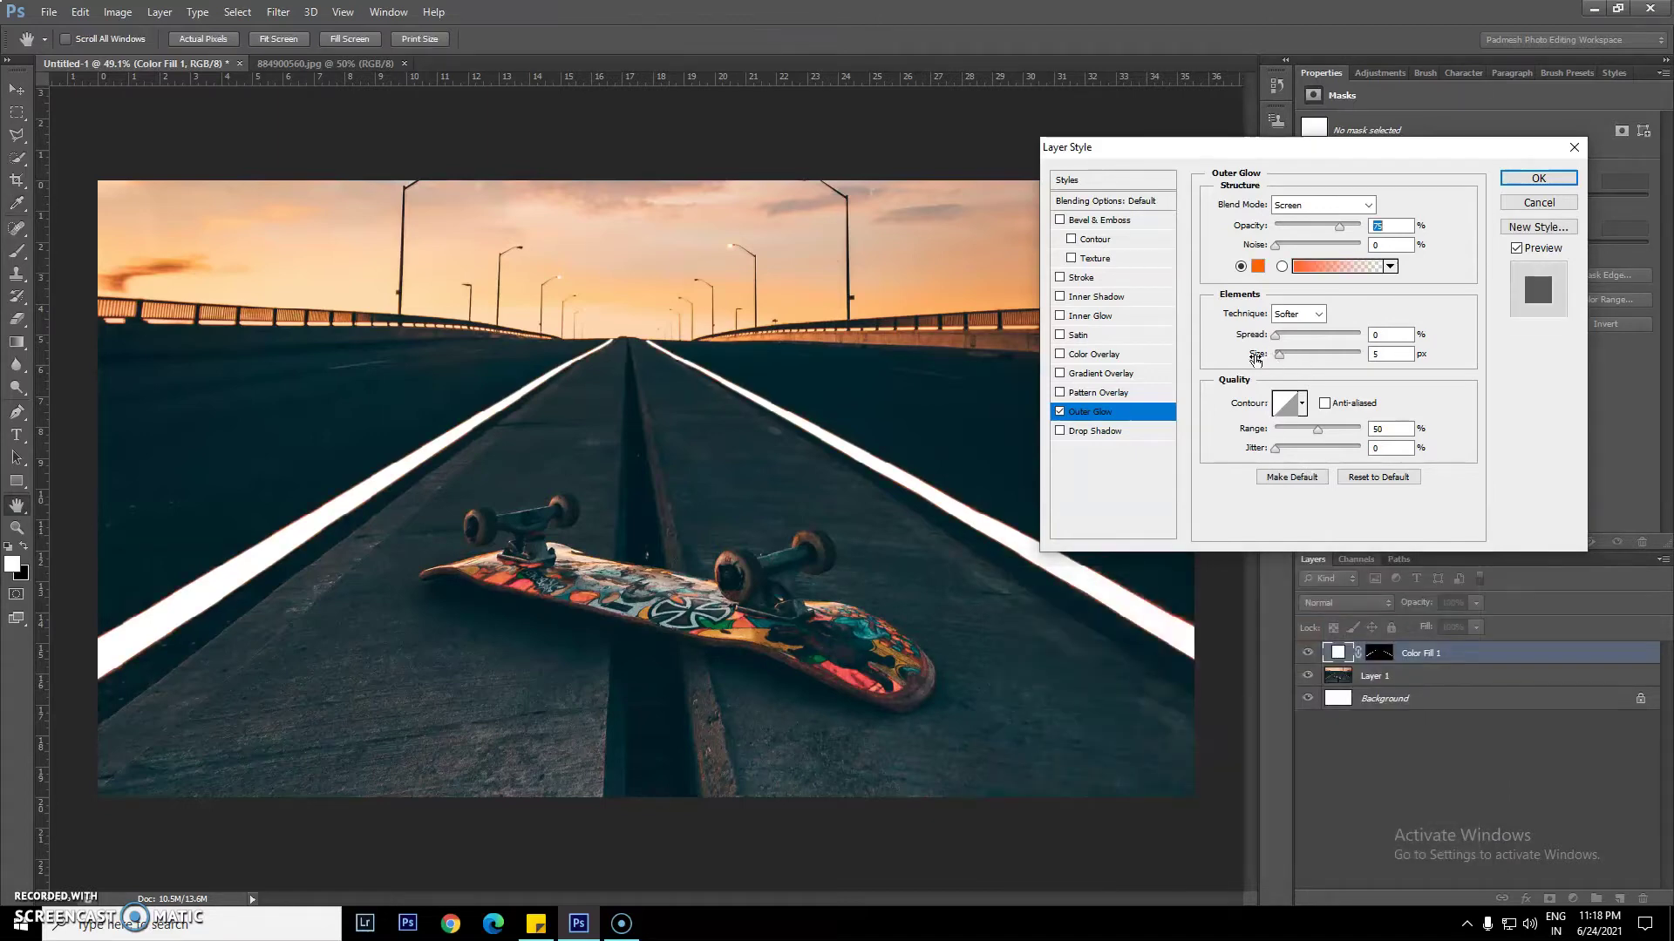
Widen the outer glow to 79 px at 100% opacity, and adjust spread and range
{"action": "left_click_drag", "start_coordinate": [1253, 362], "coordinate": [1301, 360]}
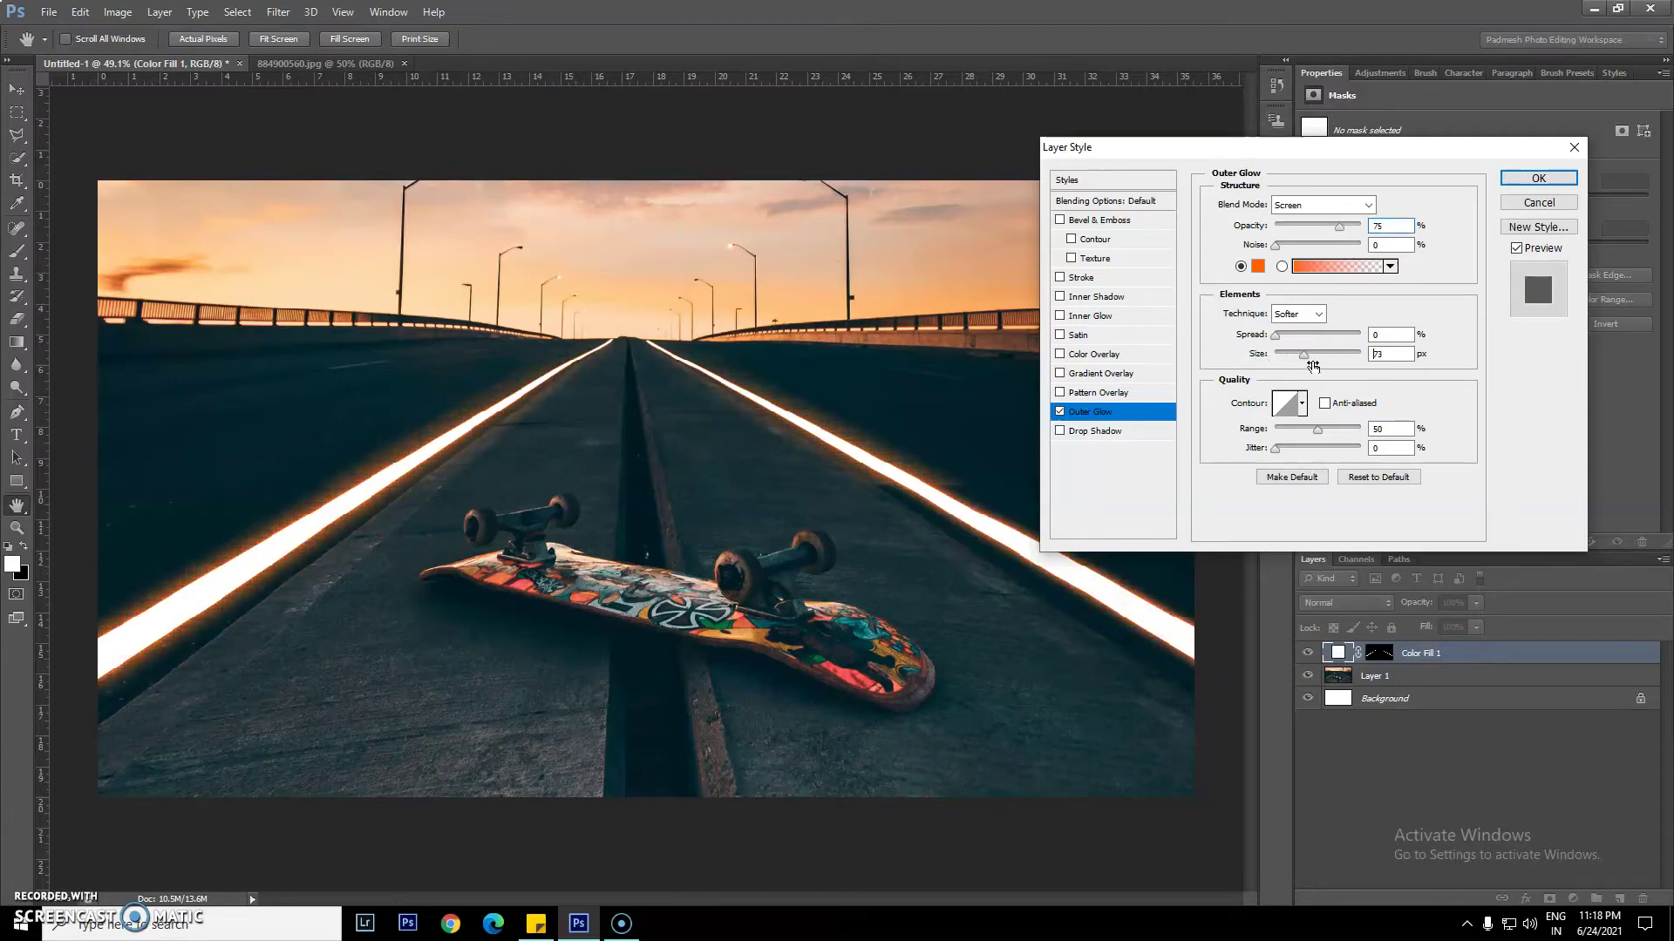
{"action": "left_click_drag", "start_coordinate": [1301, 360], "coordinate": [1318, 367]}
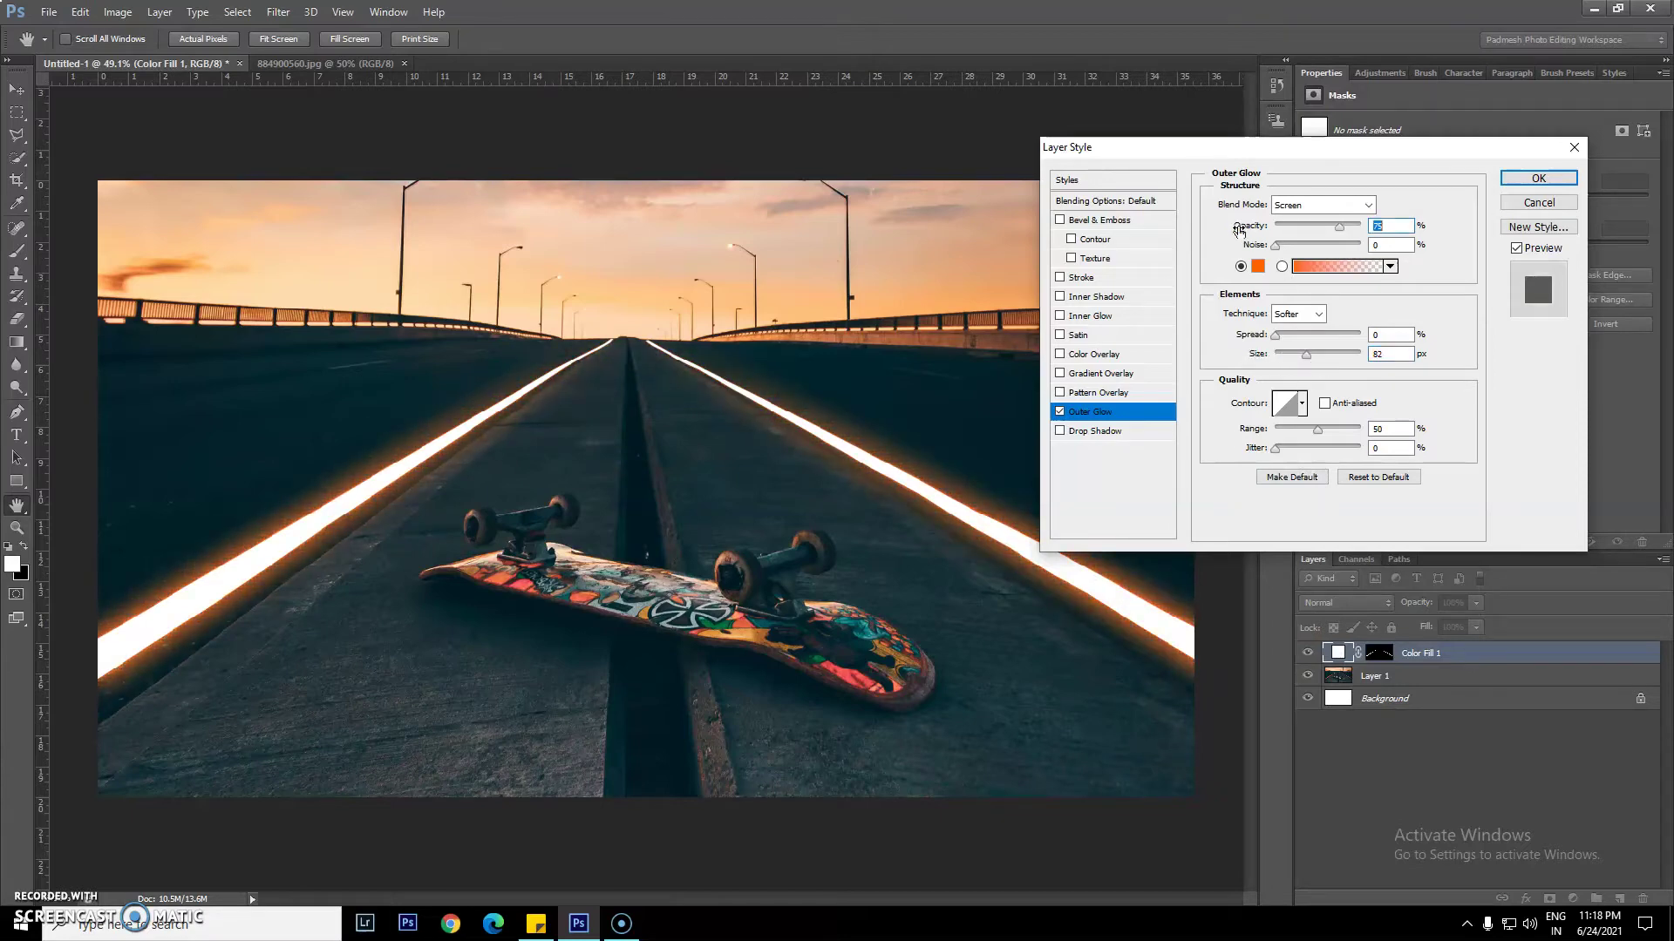
{"action": "left_click", "coordinate": [1250, 226]}
{"action": "left_click_drag", "start_coordinate": [1427, 258], "coordinate": [1533, 279]}
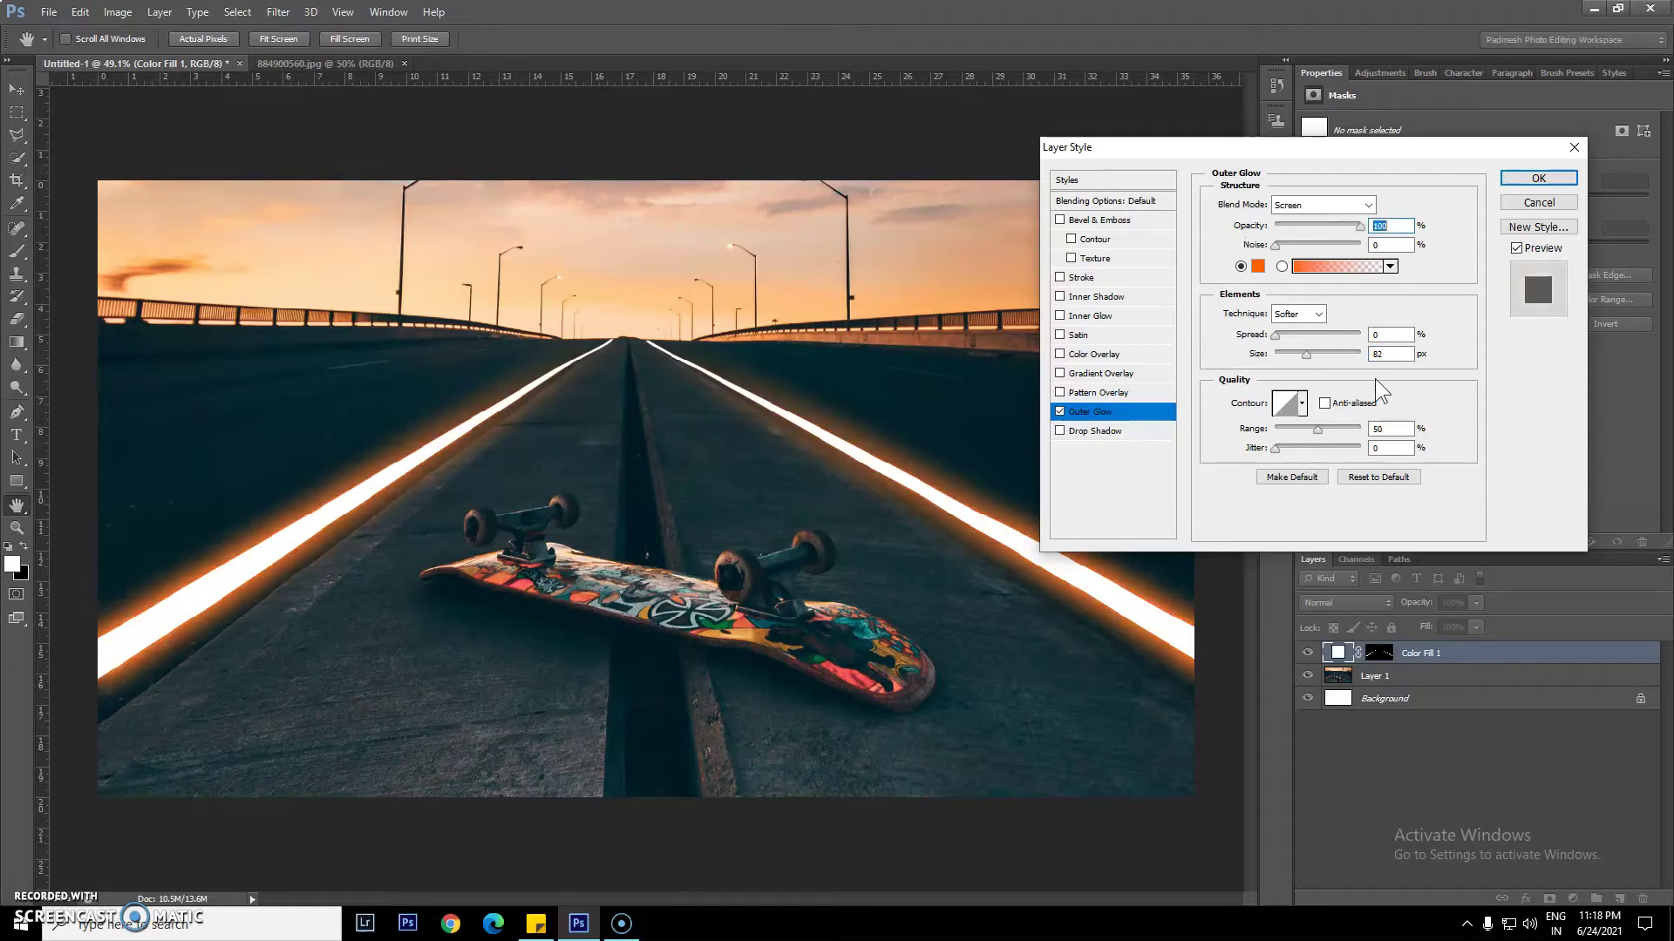
{"action": "left_click", "coordinate": [1377, 334]}
{"action": "type", "text": "5"}
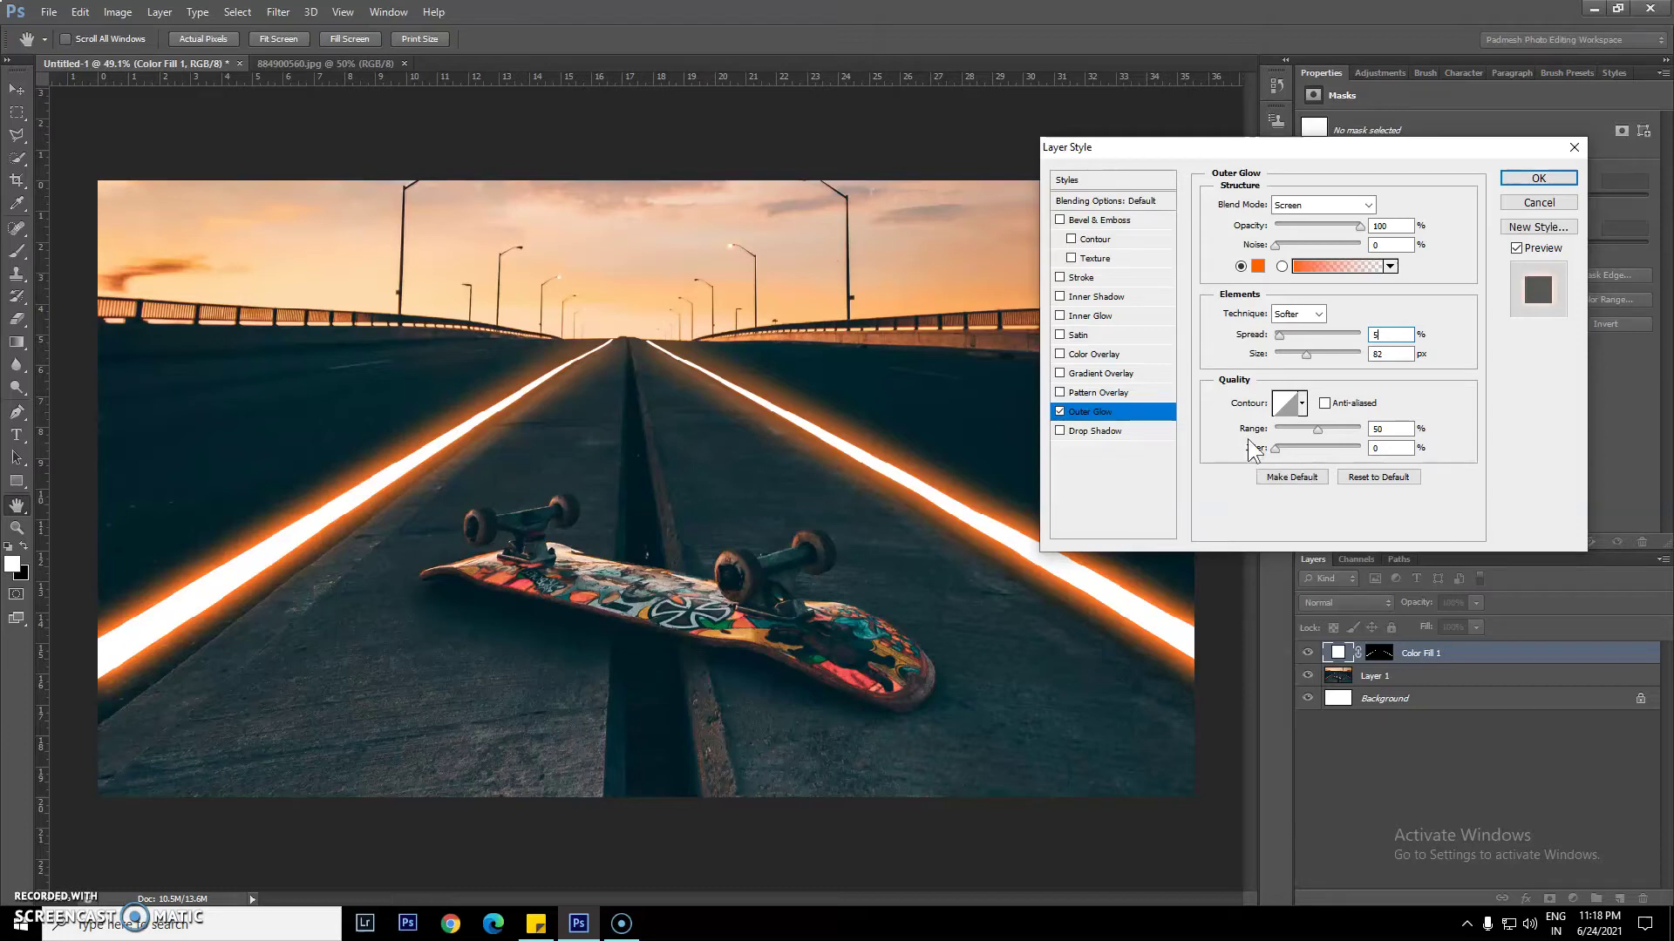
{"action": "left_click_drag", "start_coordinate": [1252, 434], "coordinate": [1272, 433]}
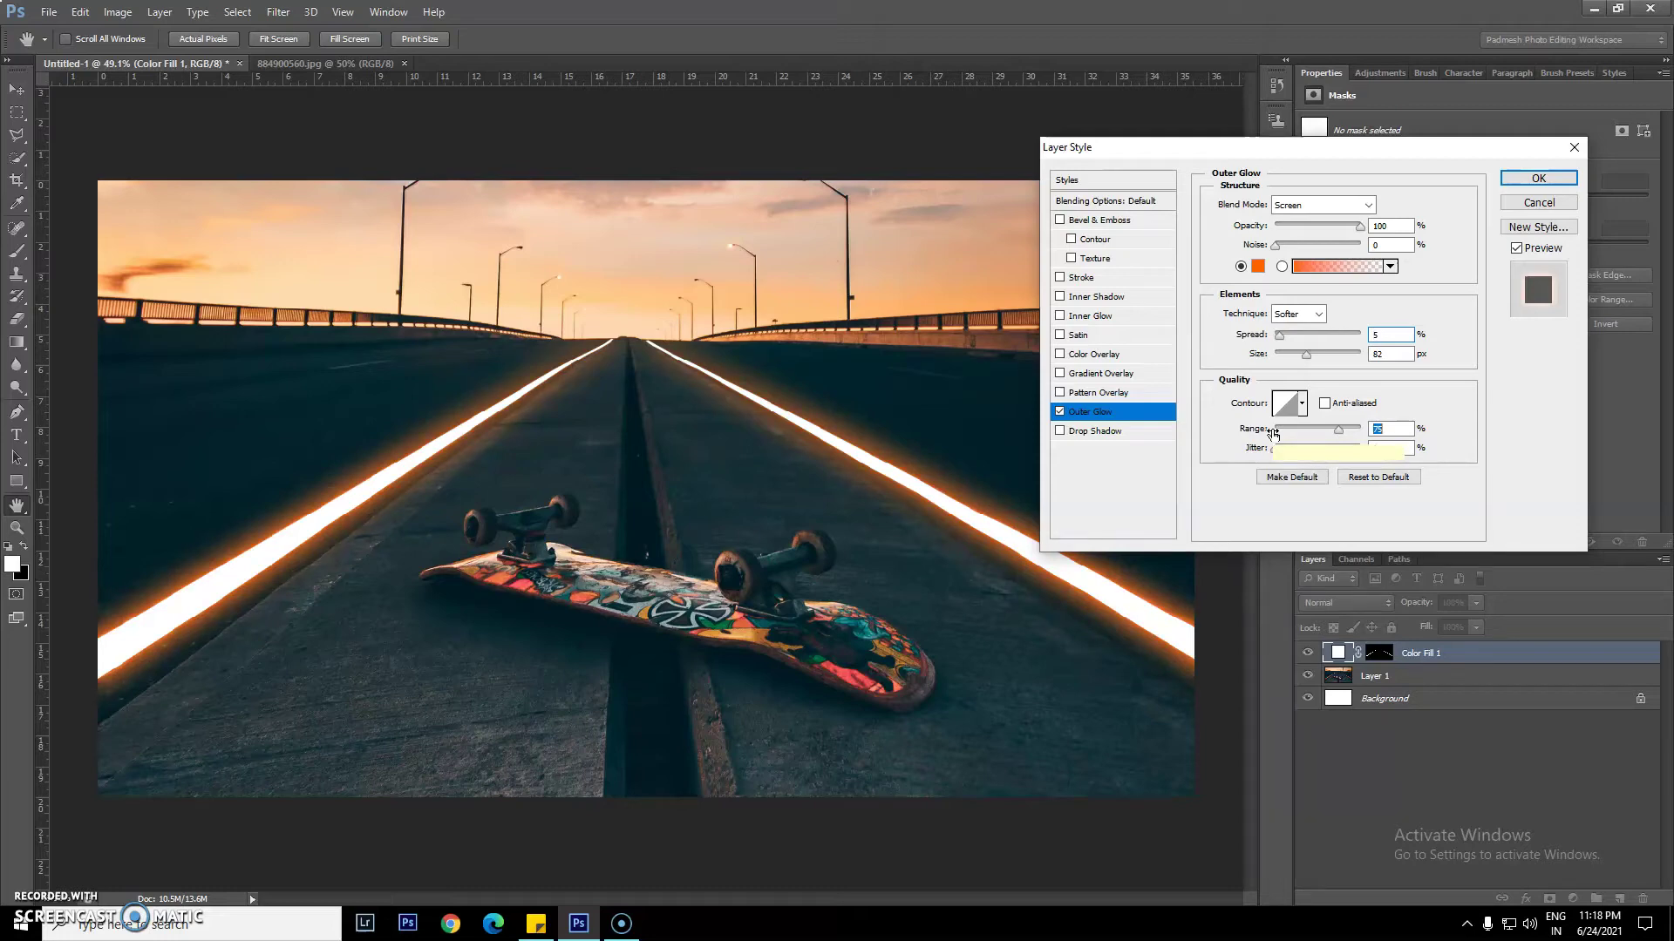
{"action": "left_click_drag", "start_coordinate": [1273, 433], "coordinate": [1251, 433]}
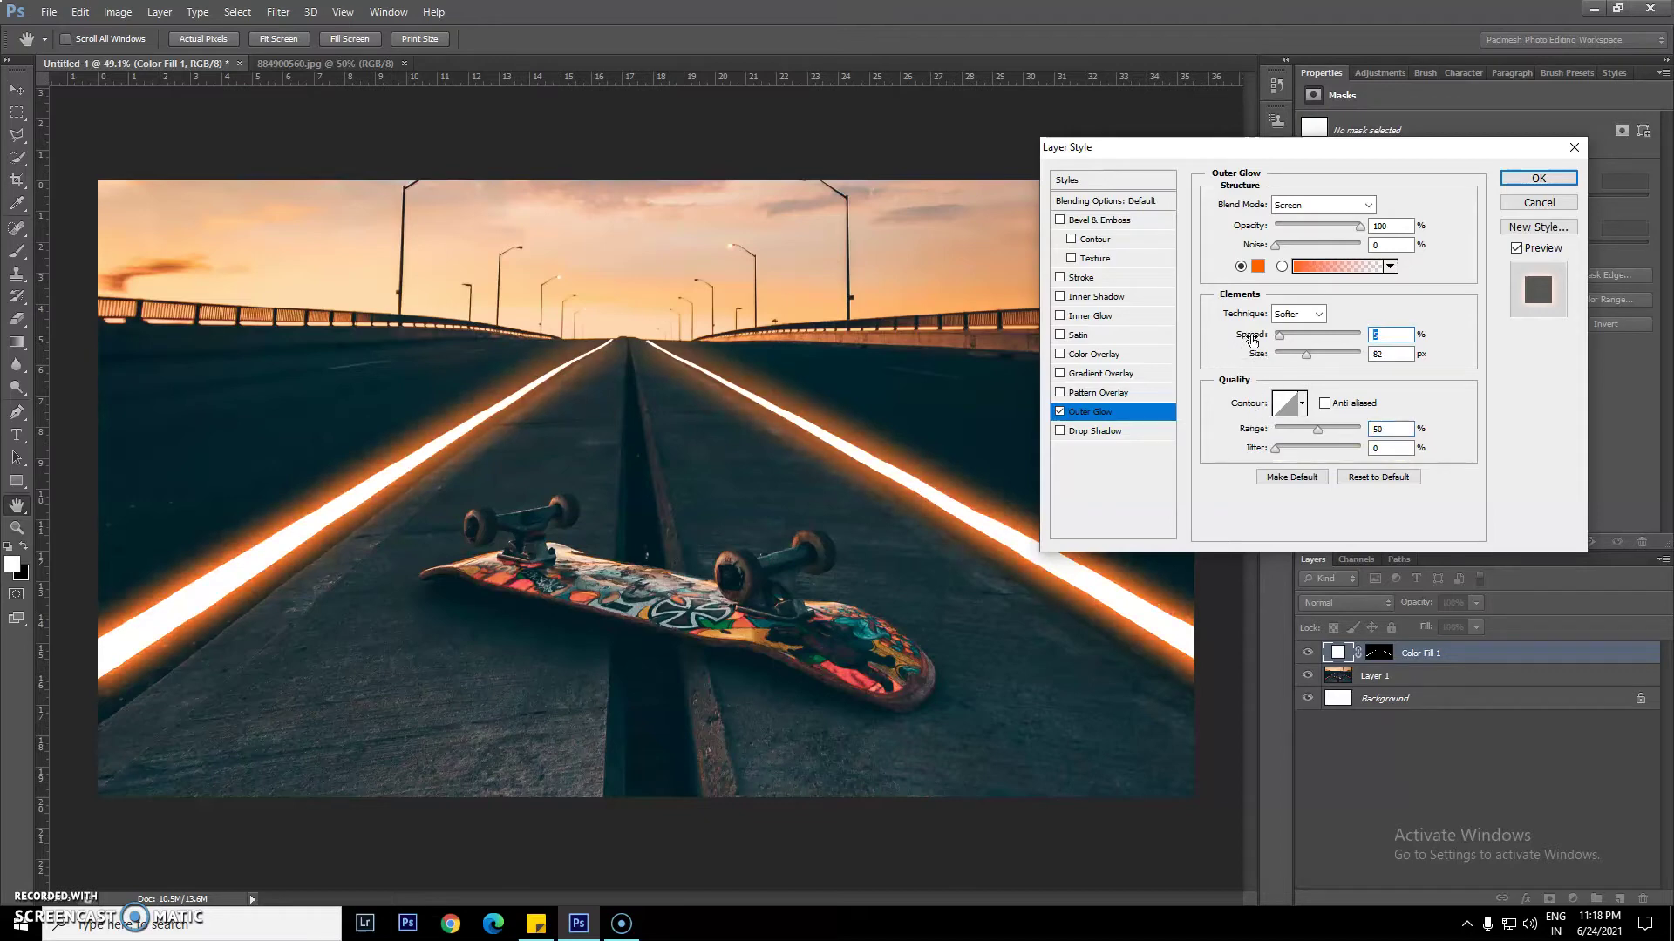
{"action": "left_click_drag", "start_coordinate": [1246, 340], "coordinate": [1231, 340]}
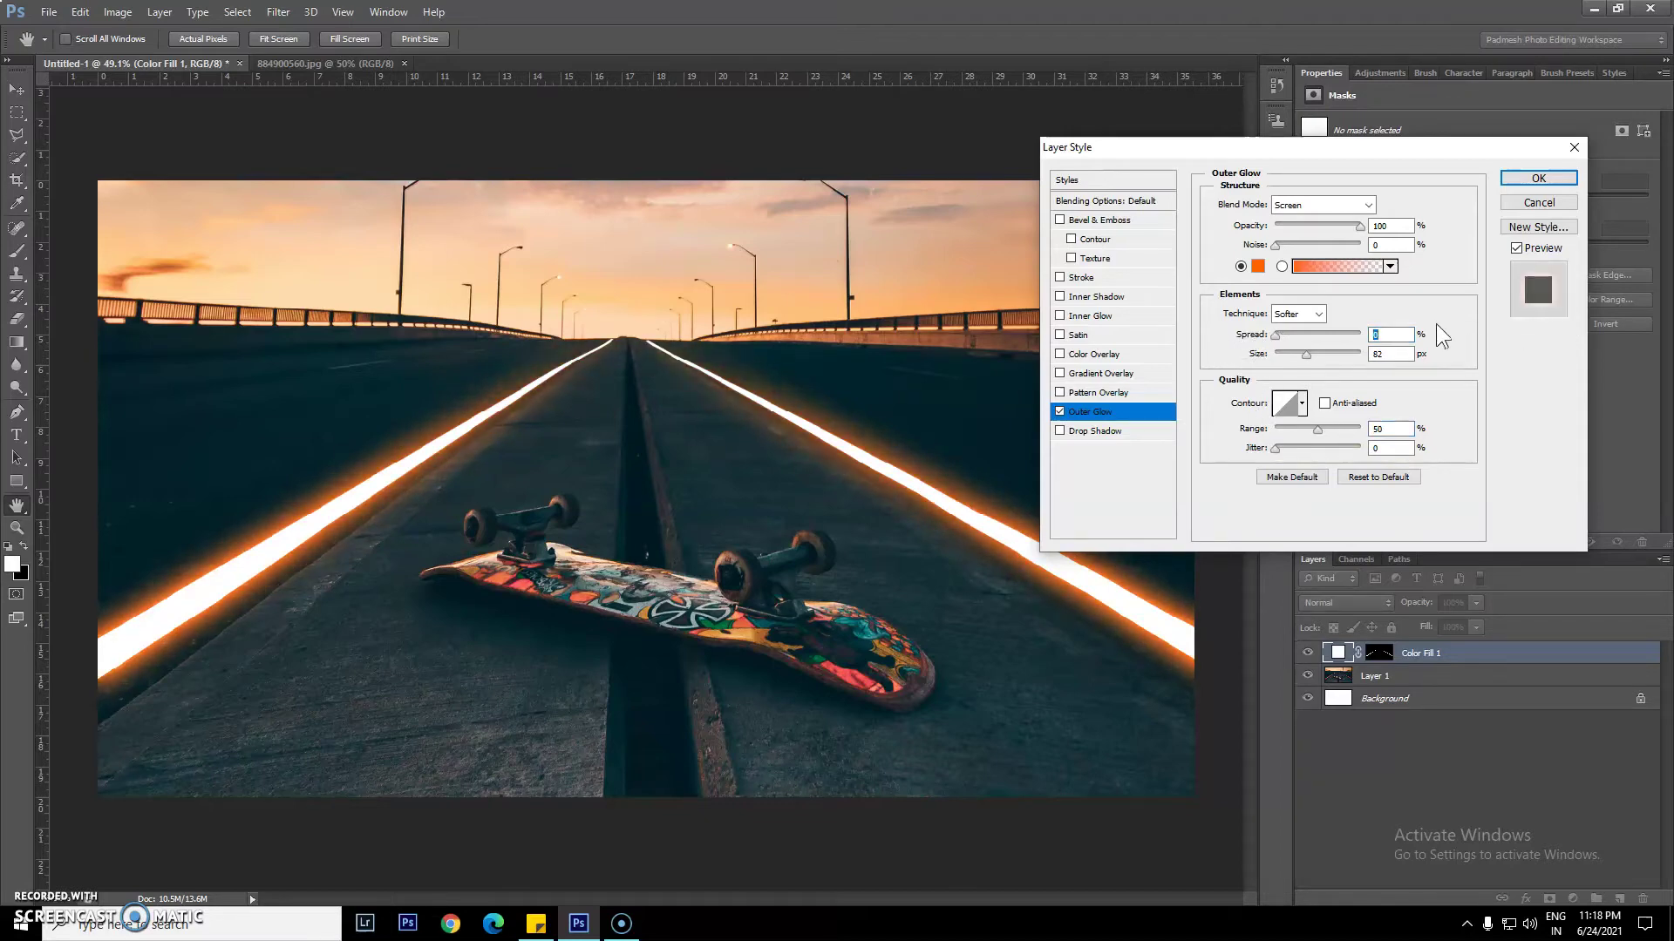
{"action": "type", "text": "3"}
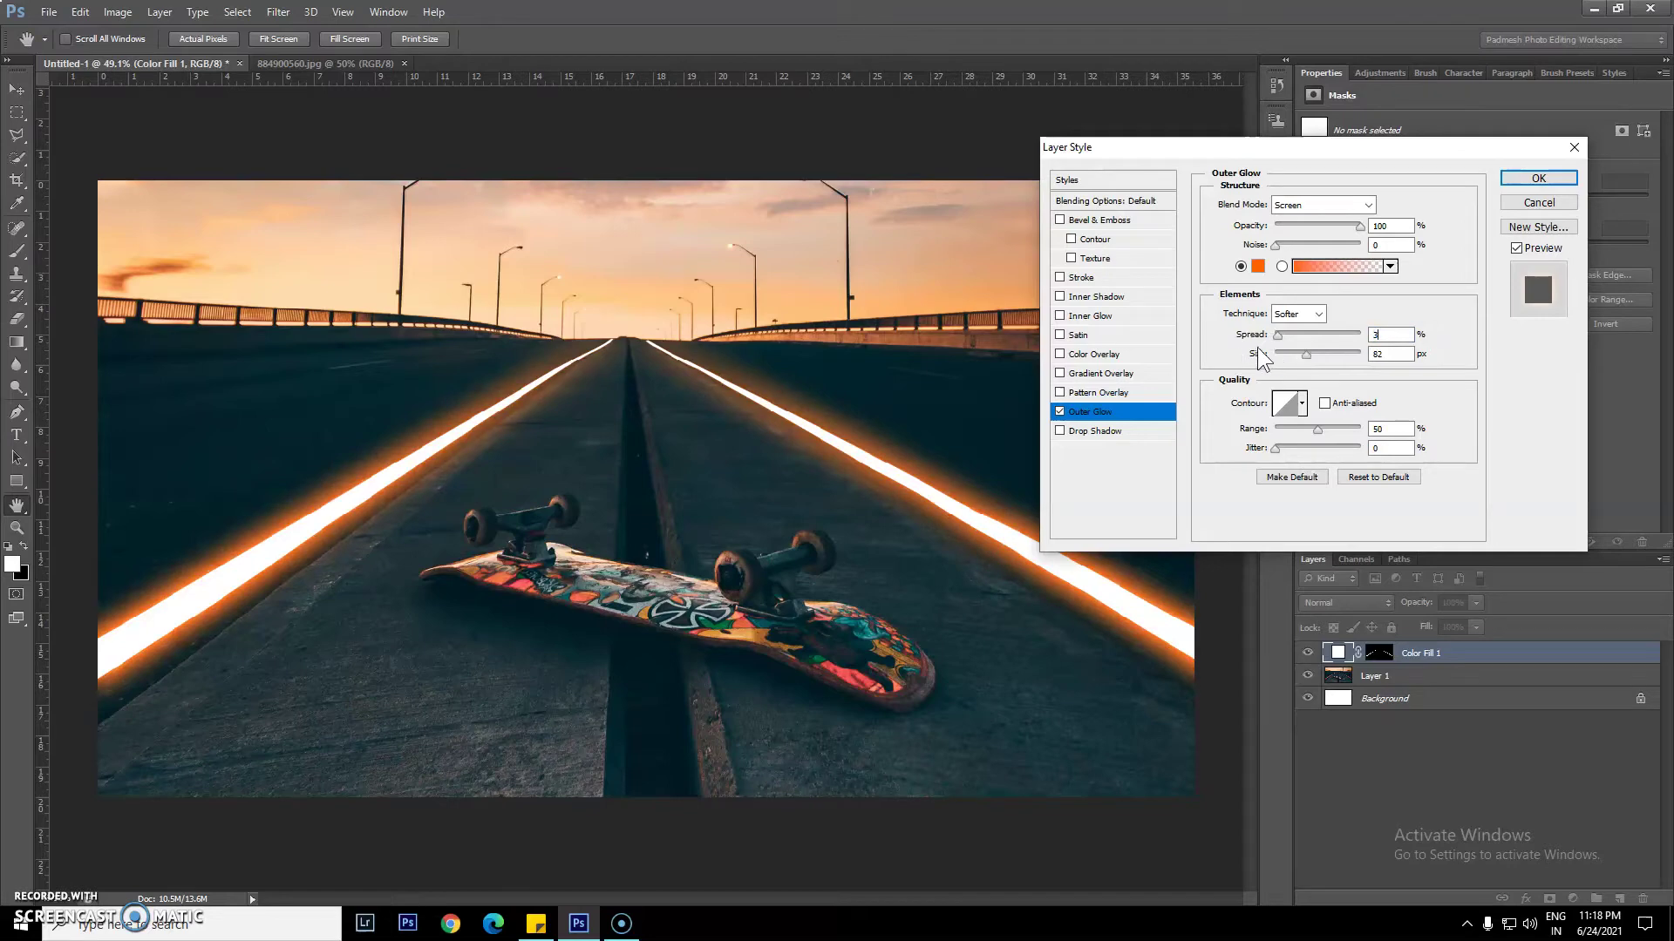
{"action": "left_click_drag", "start_coordinate": [1255, 431], "coordinate": [1261, 431]}
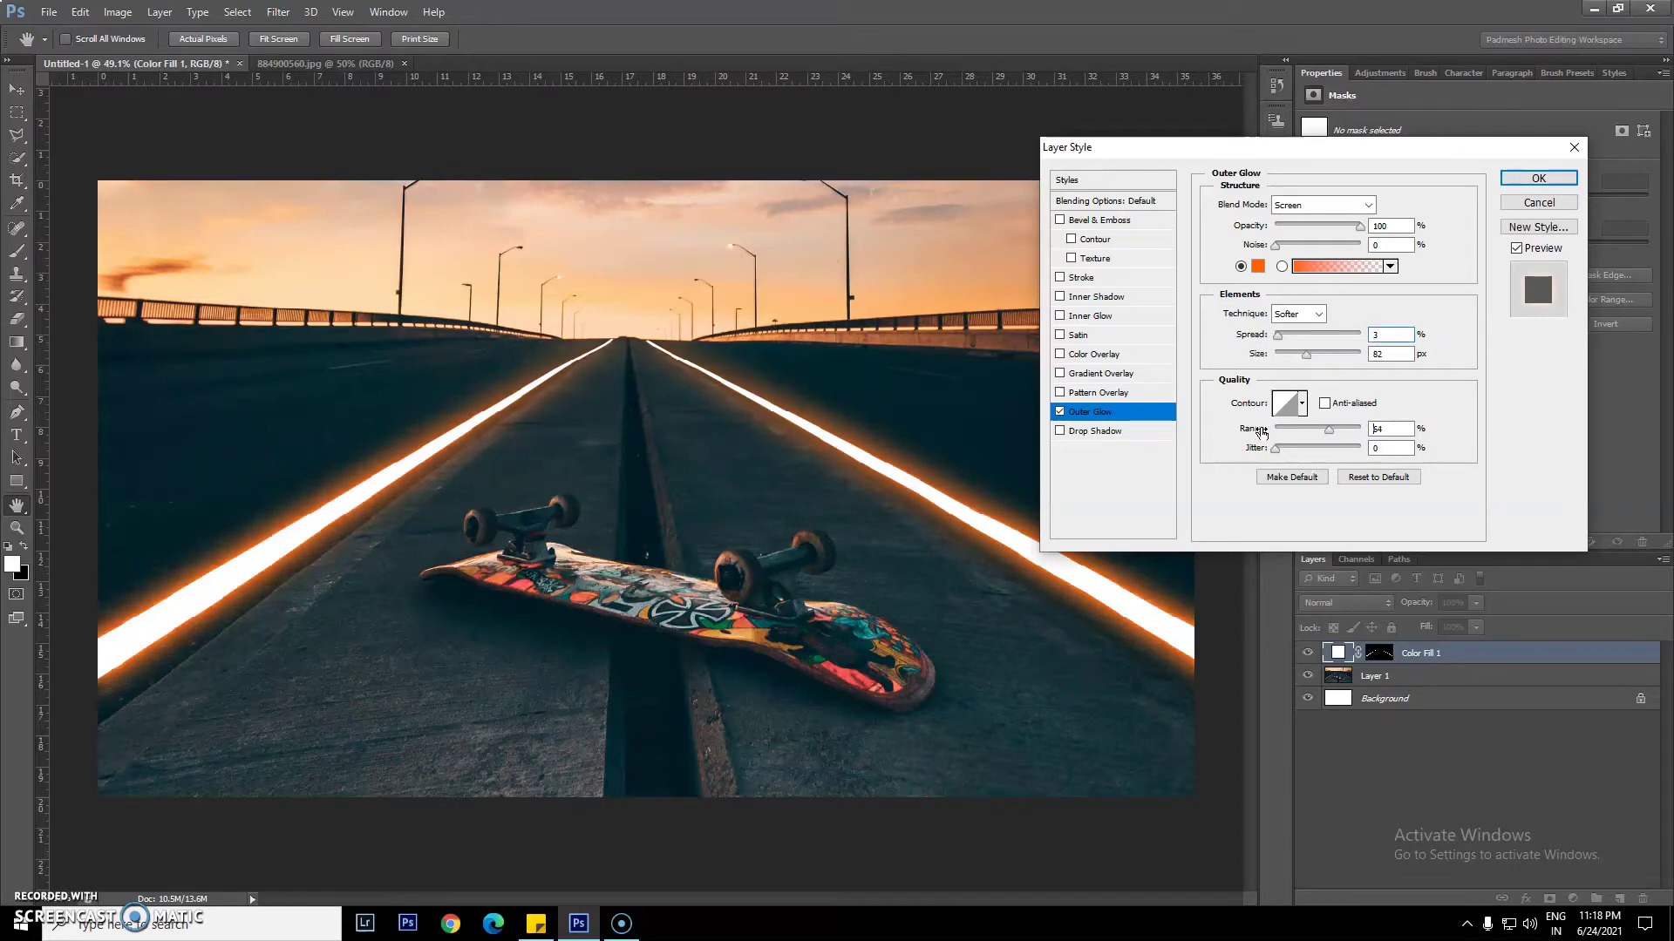
{"action": "key", "text": "shift+Tab"}
{"action": "key", "text": "shift+Tab"}
{"action": "key", "text": "shift+Tab"}
Sample an orange glow colour from the image and keep the glow's Screen blending
{"action": "left_click", "coordinate": [1257, 266]}
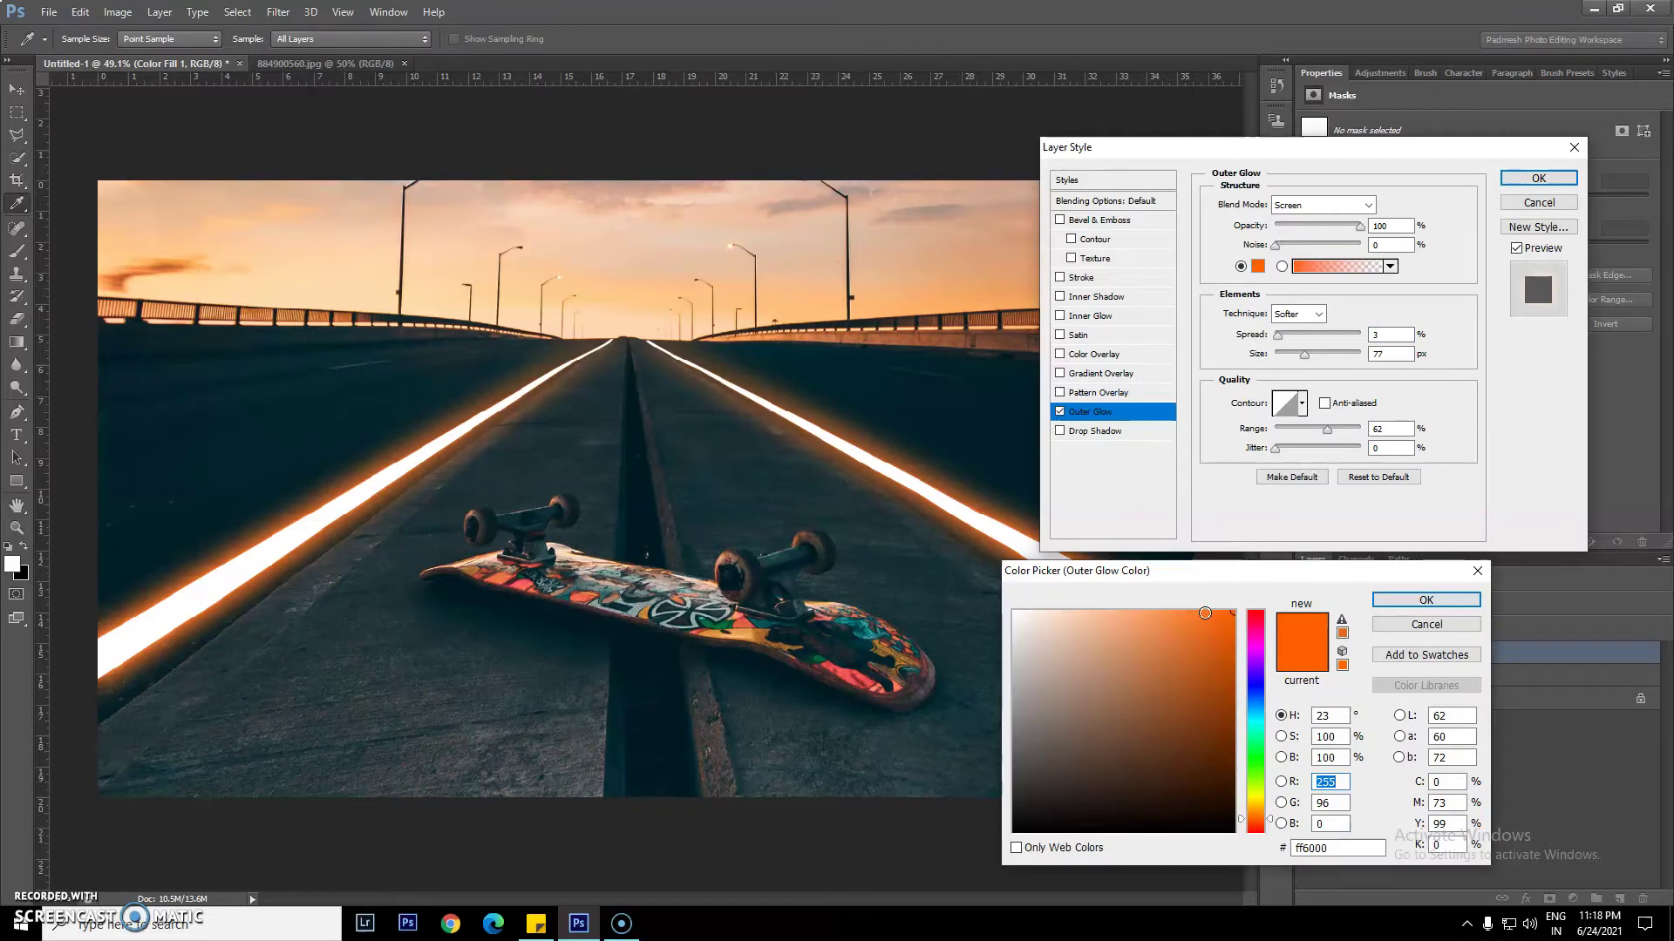
{"action": "left_click", "coordinate": [384, 488]}
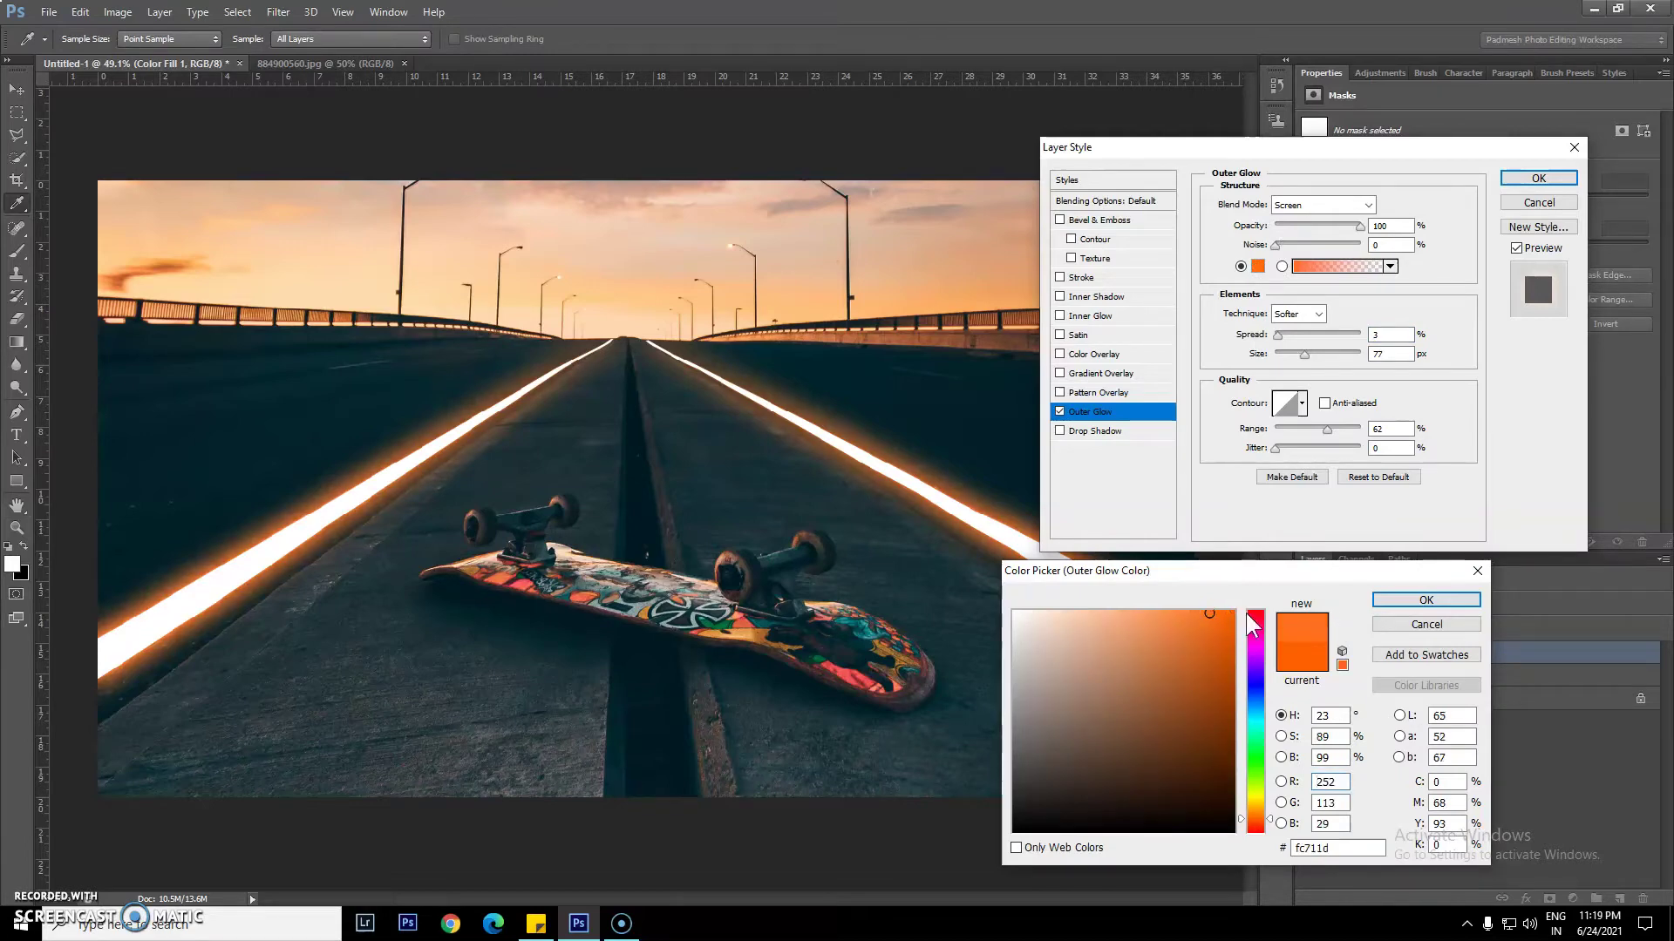
{"action": "left_click", "coordinate": [1426, 599]}
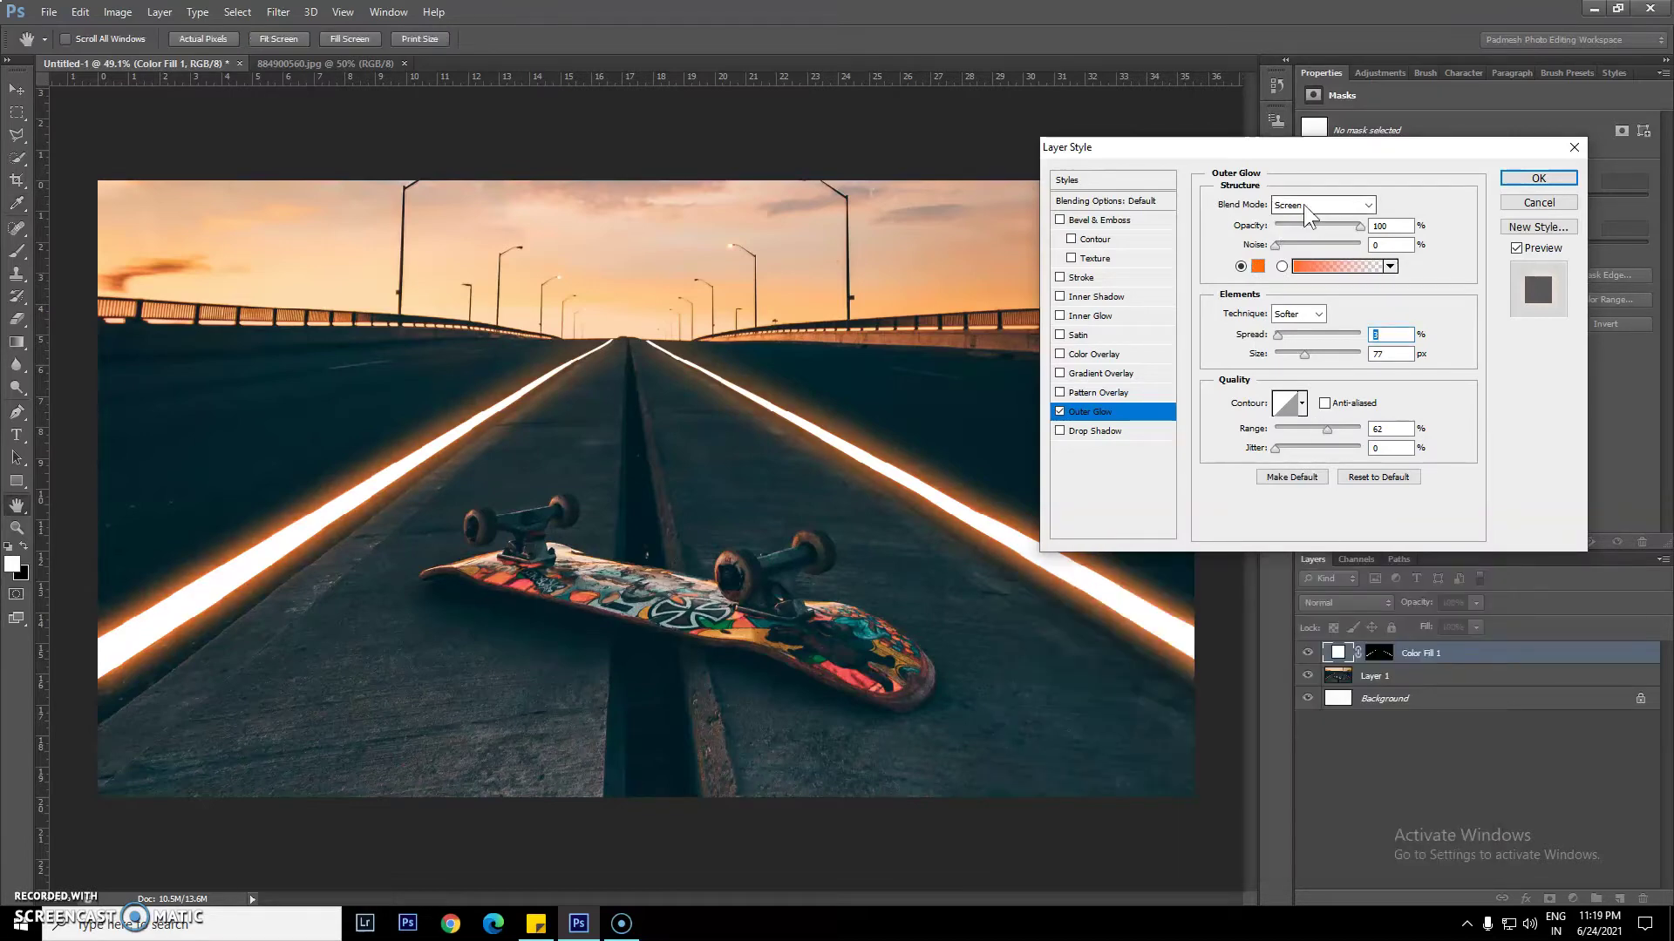
{"action": "left_click", "coordinate": [1307, 209]}
{"action": "left_click", "coordinate": [1310, 207]}
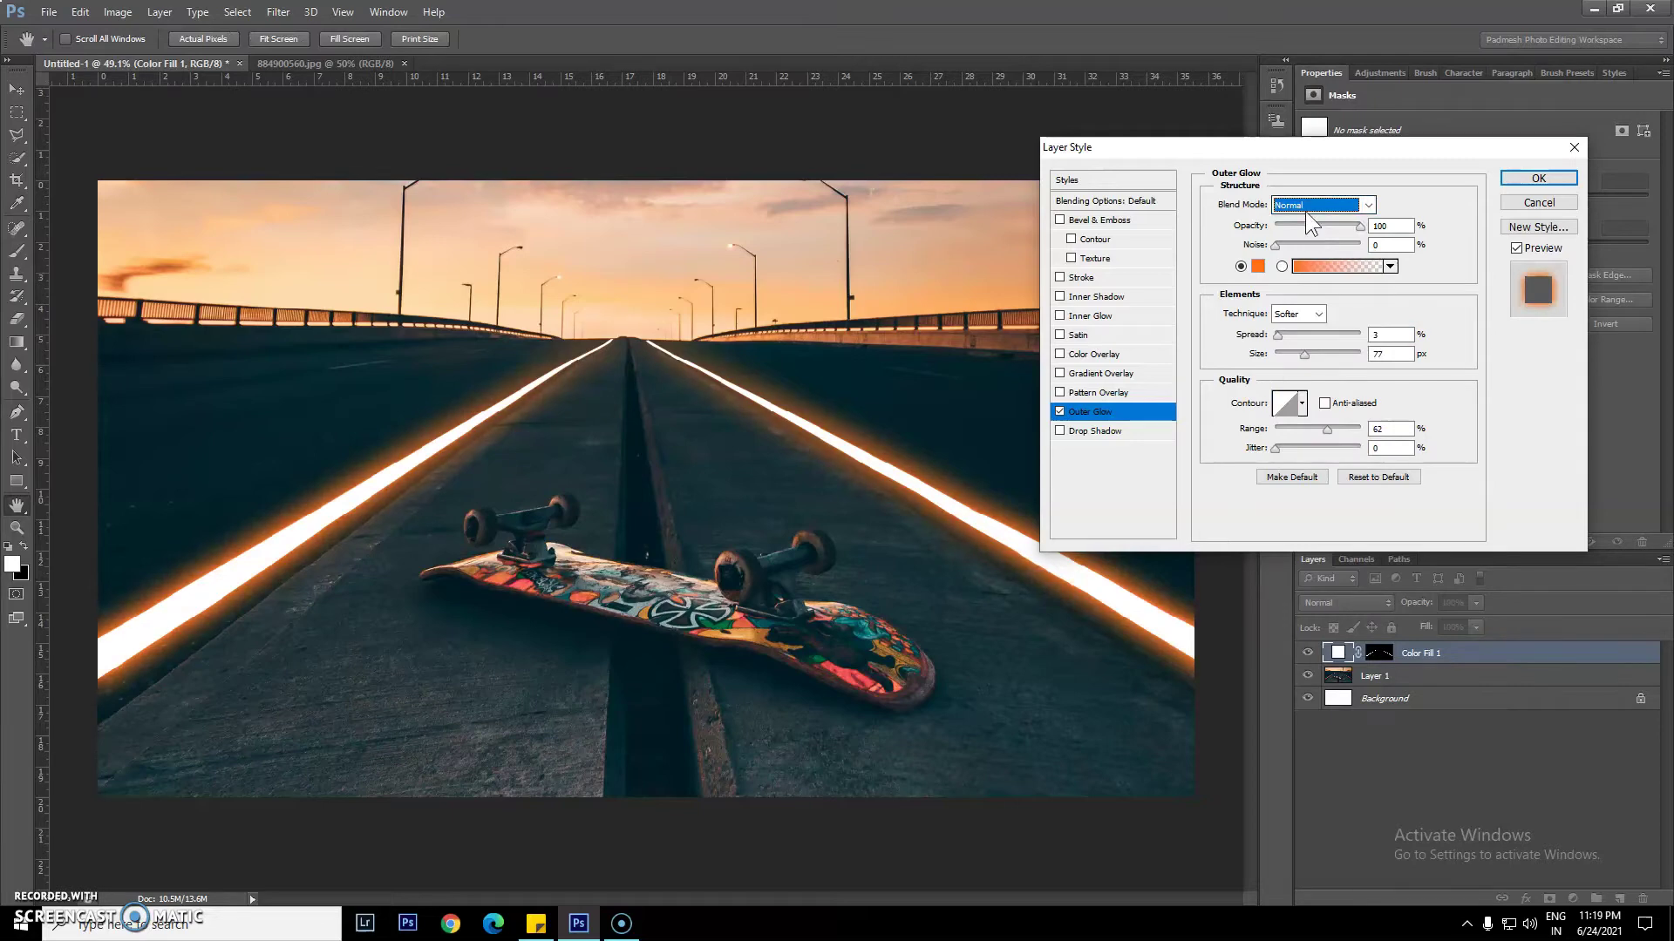
{"action": "left_click", "coordinate": [1308, 210]}
{"action": "left_click", "coordinate": [1338, 370]}
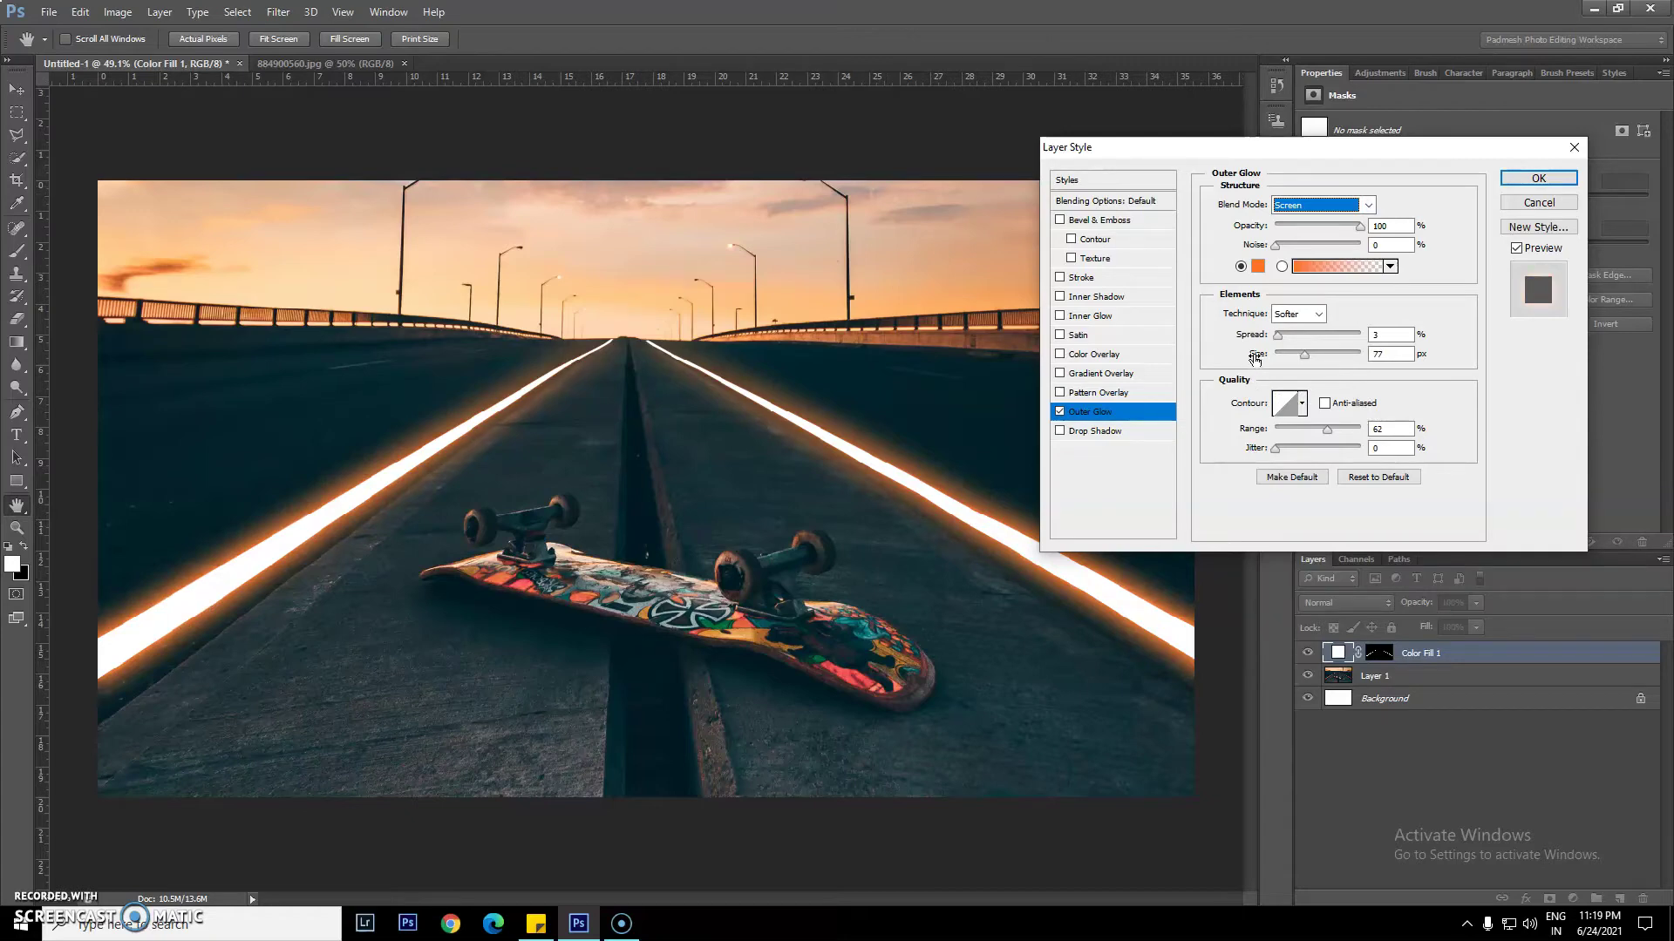
Enlarge the glow to 105 px, set range to 57%, pick a deeper orange and apply
{"action": "left_click_drag", "start_coordinate": [1255, 357], "coordinate": [1263, 360]}
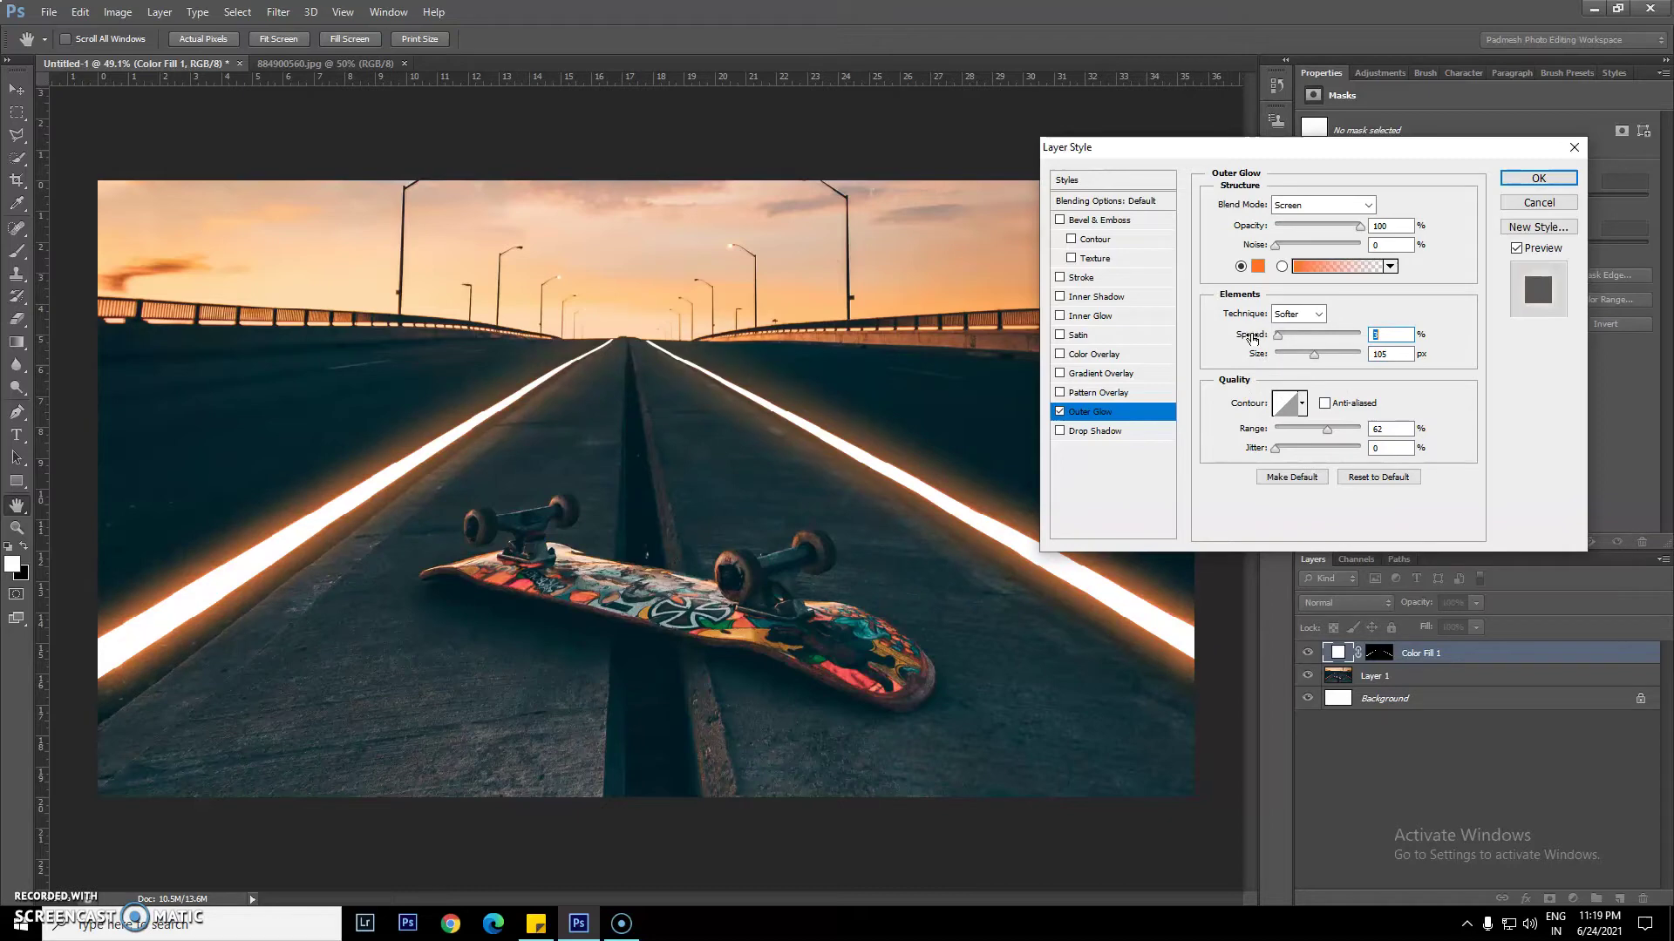
{"action": "left_click_drag", "start_coordinate": [1252, 340], "coordinate": [1255, 341]}
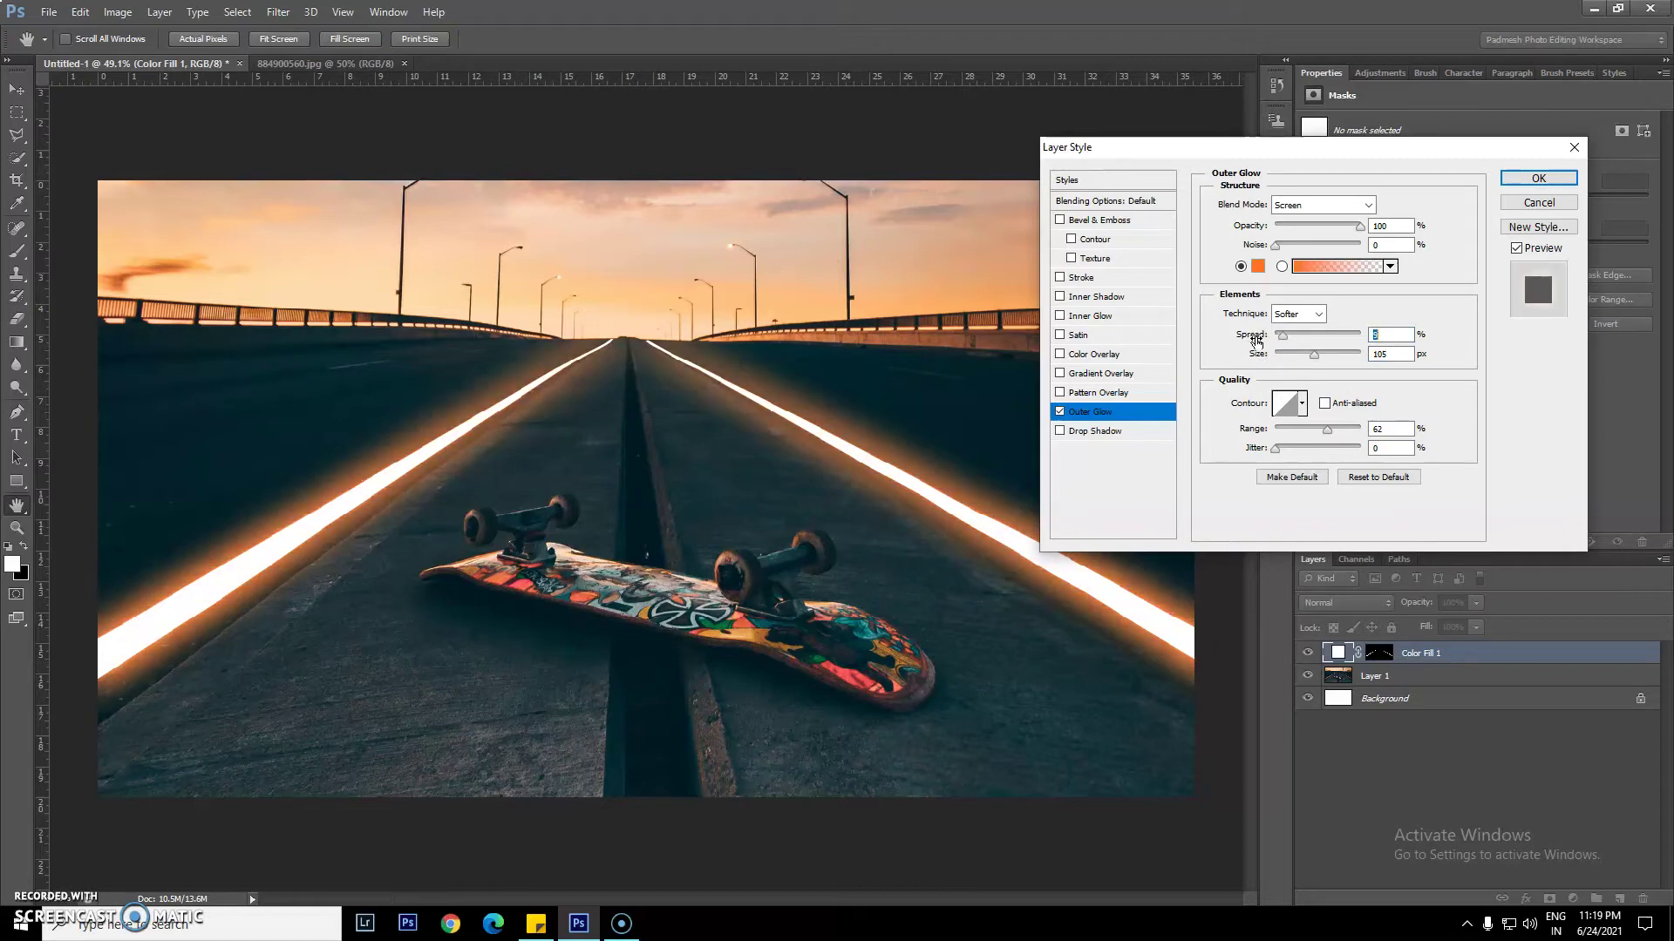
{"action": "left_click", "coordinate": [1250, 433]}
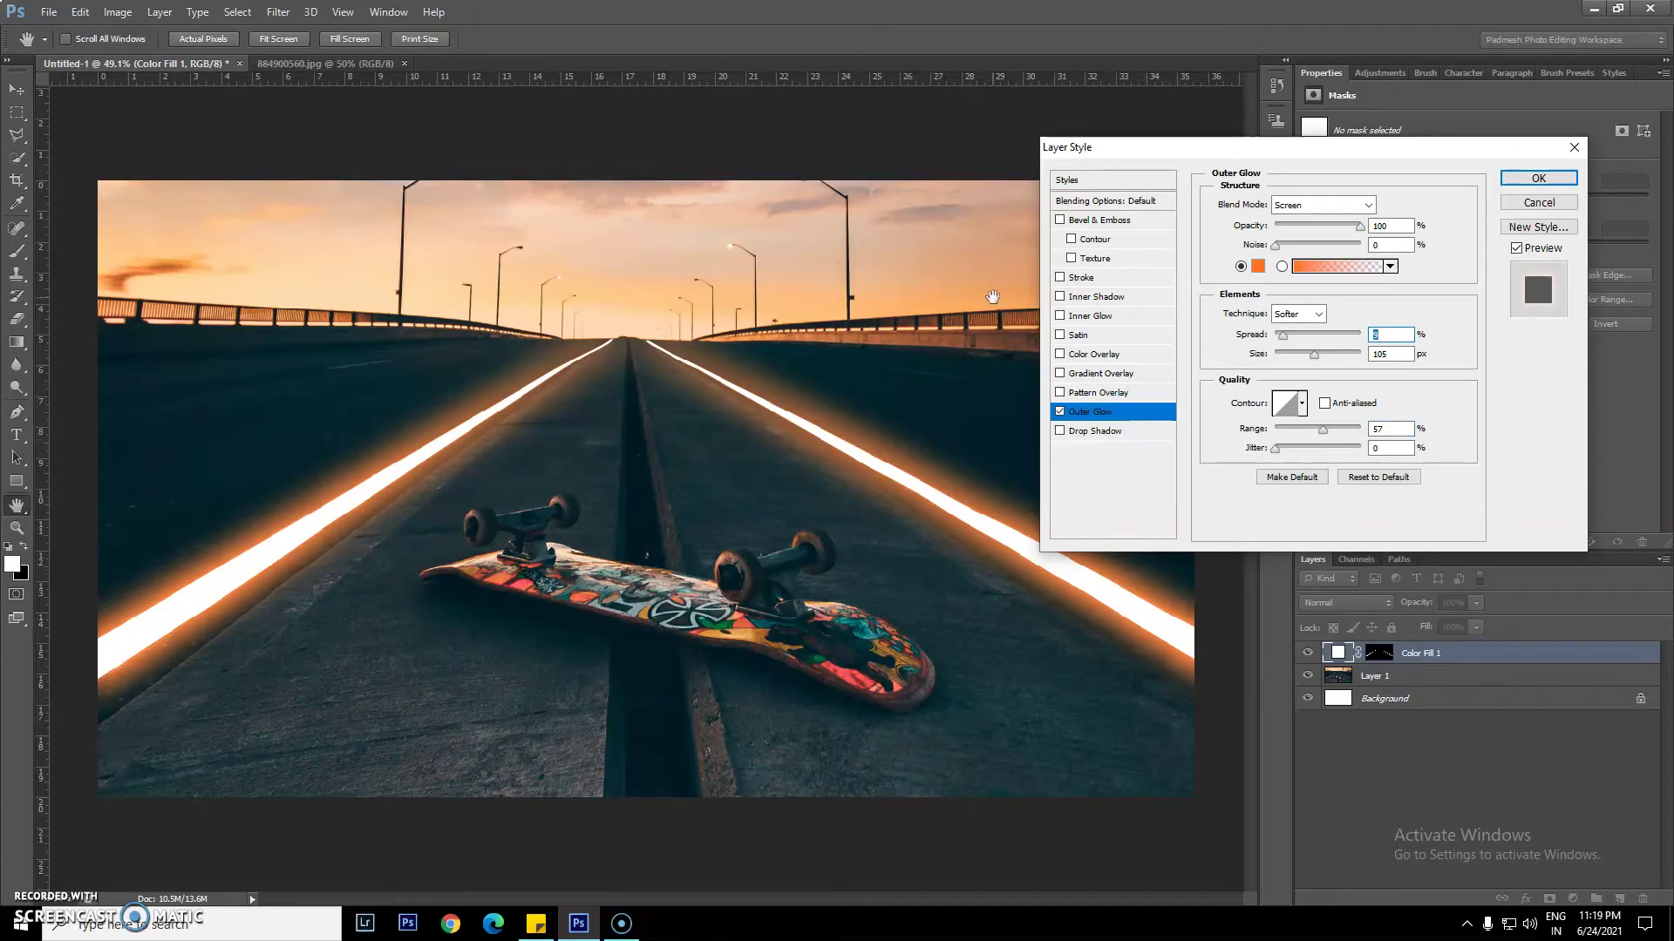
{"action": "left_click", "coordinate": [1258, 266]}
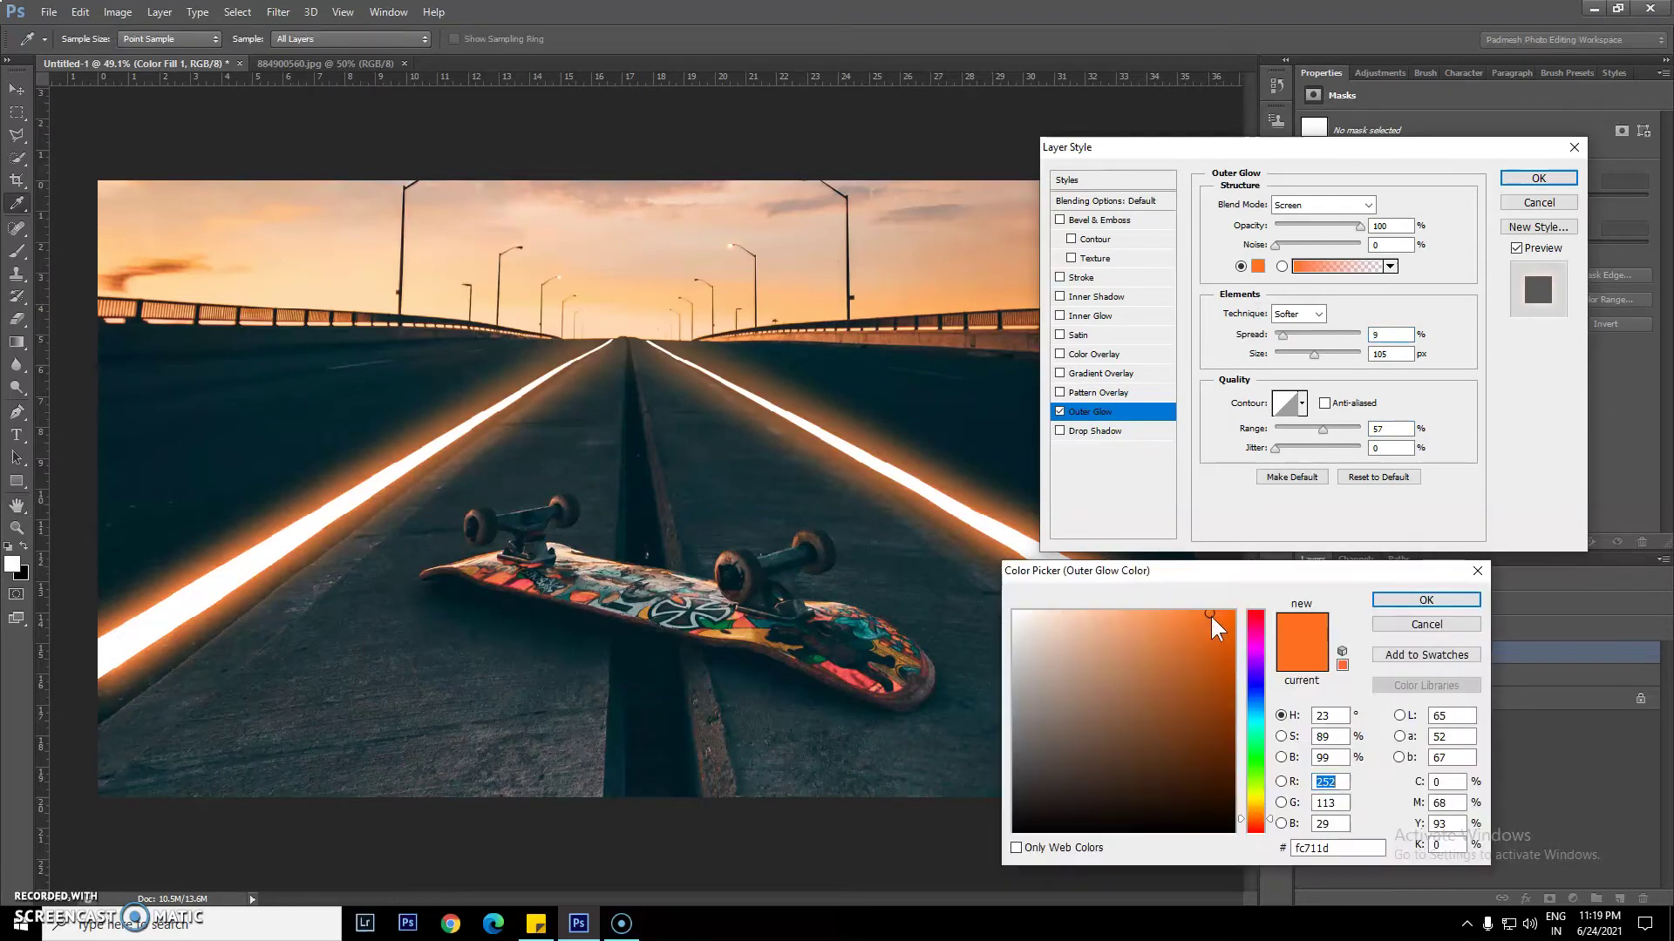
{"action": "left_click", "coordinate": [1220, 613]}
{"action": "left_click", "coordinate": [1458, 602]}
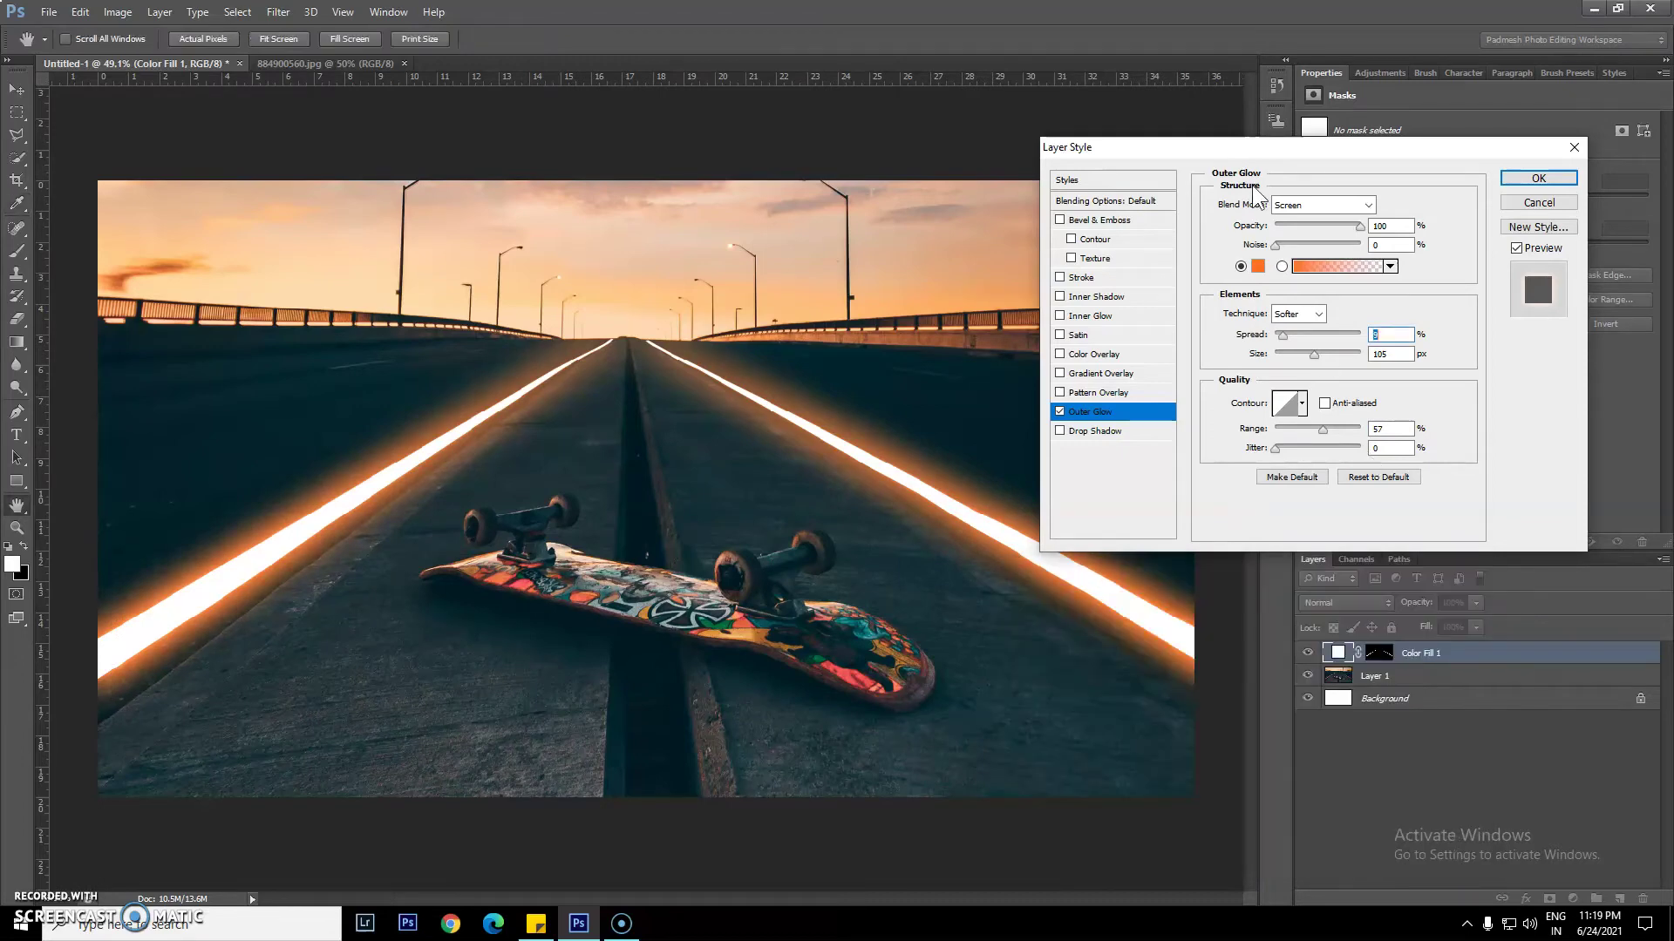
{"action": "left_click", "coordinate": [1513, 176]}
{"action": "key", "text": "p"}
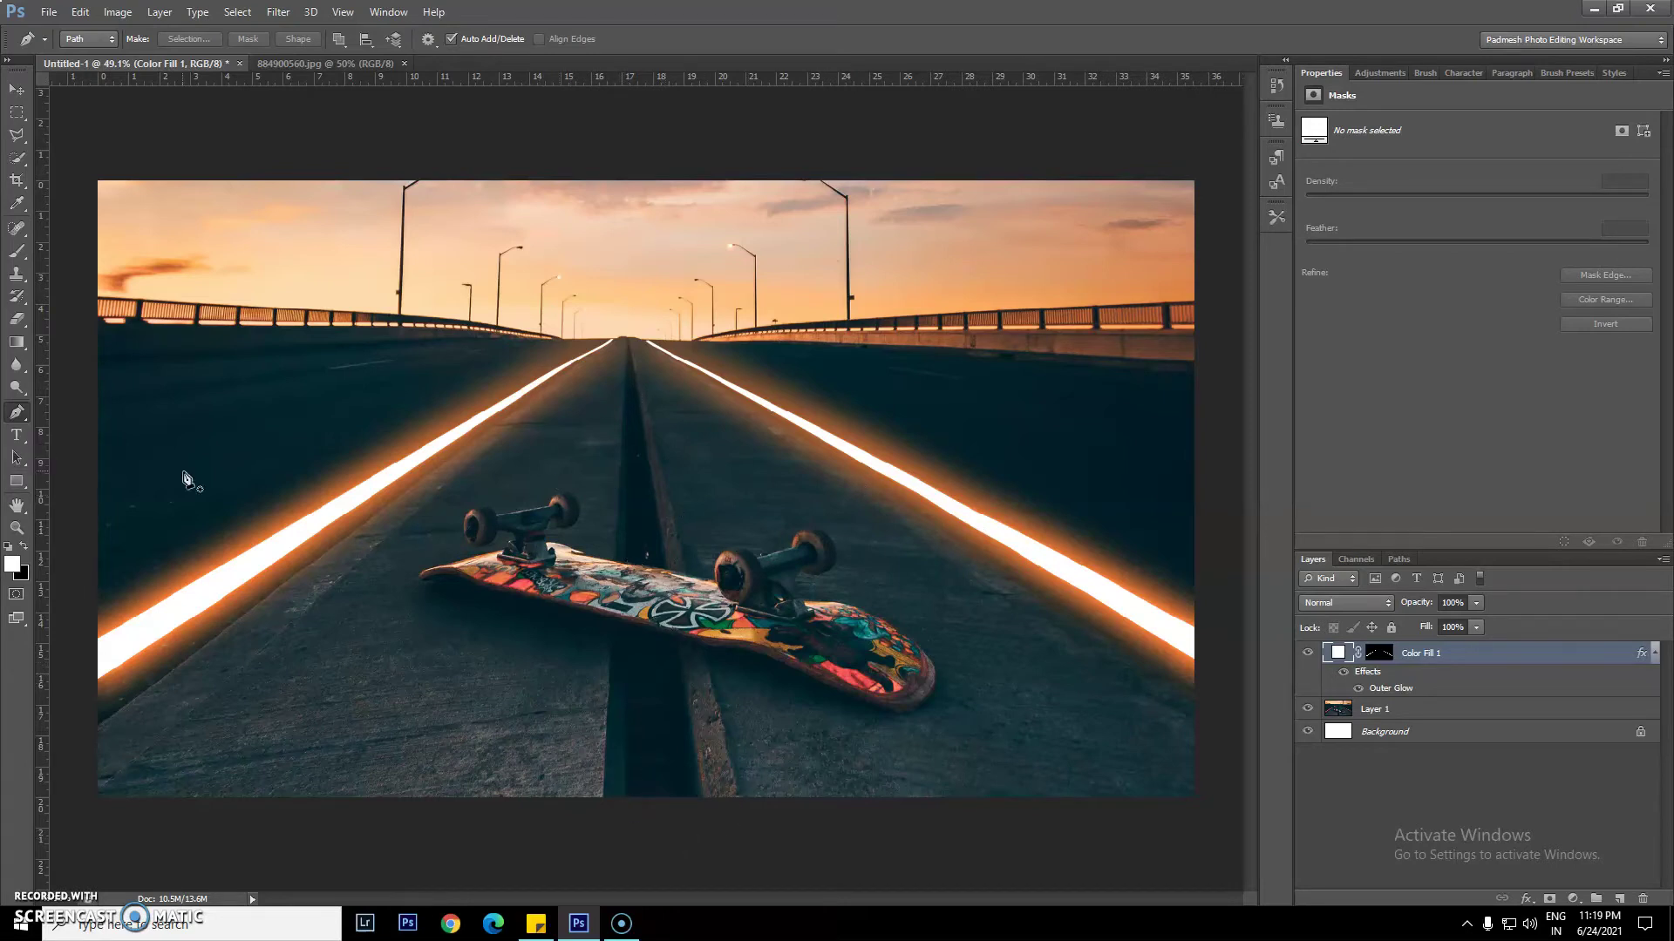
Select the Blur tool and target Color Fill 1's layer mask
{"action": "left_click", "coordinate": [16, 366]}
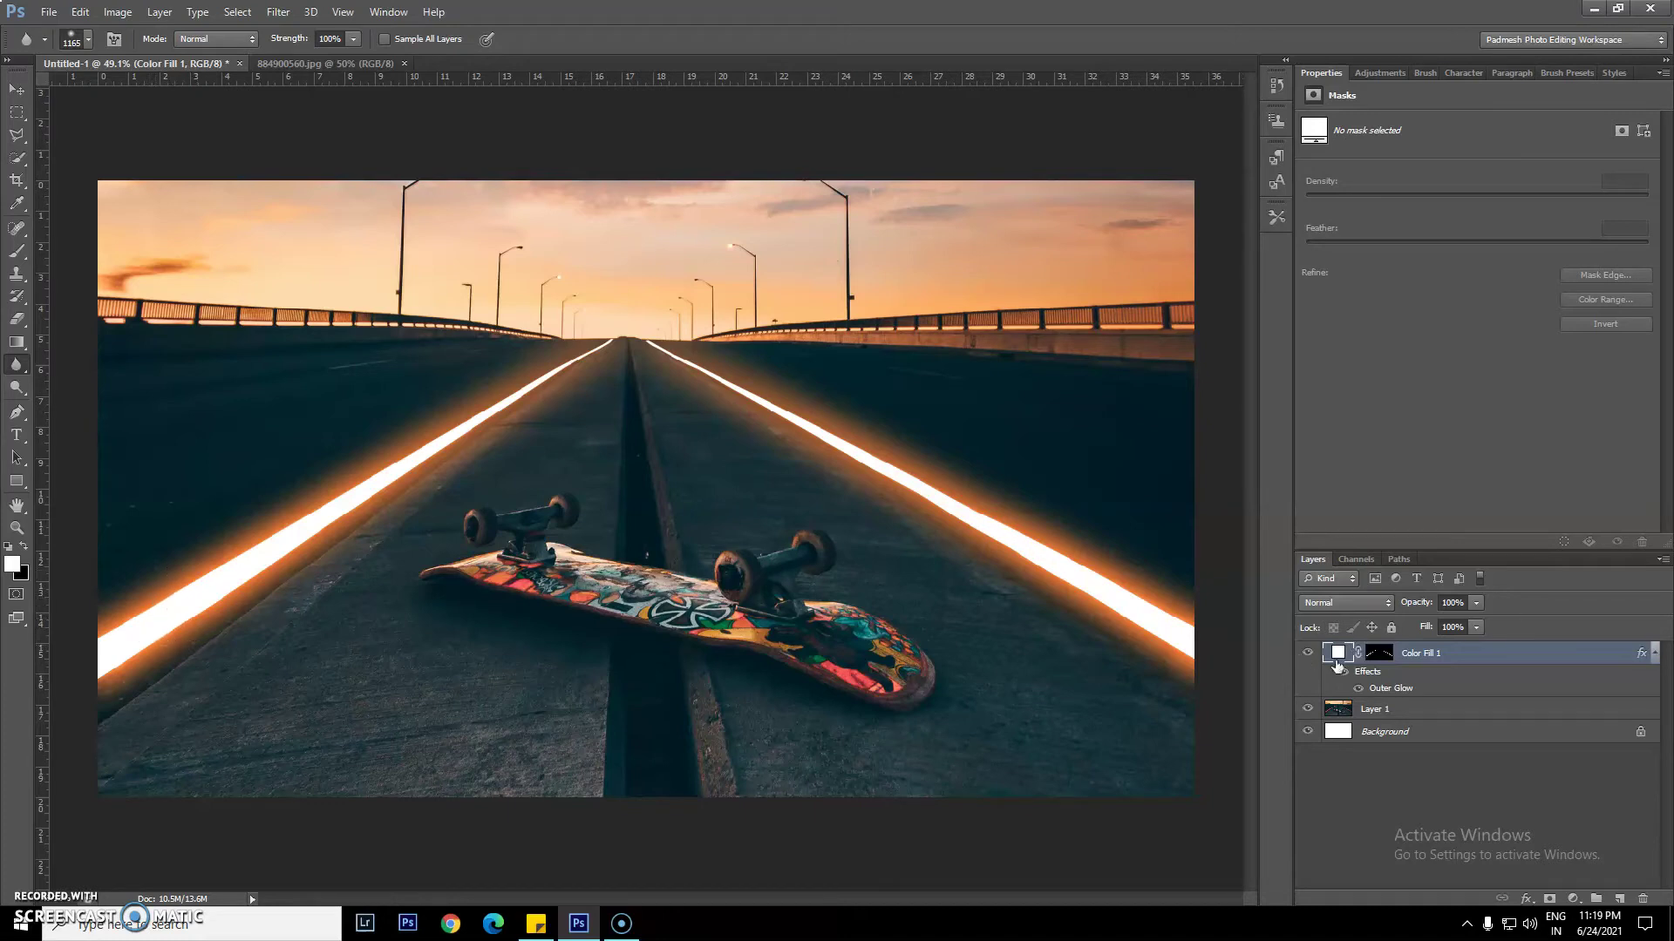
{"action": "left_click", "coordinate": [1378, 656]}
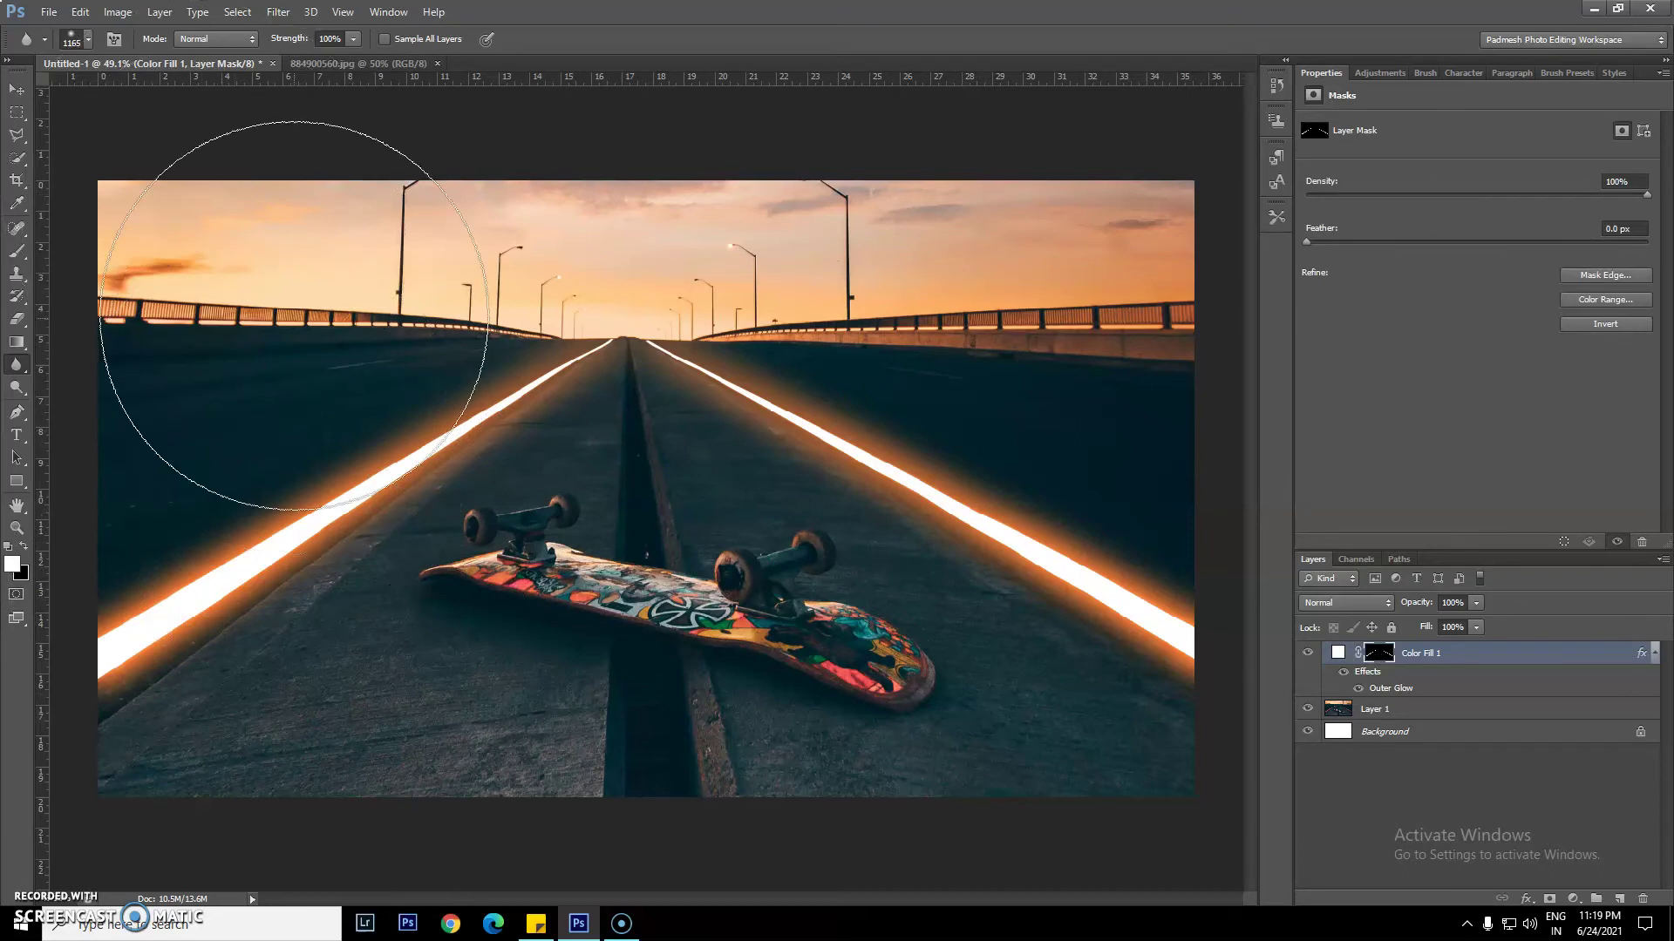
{"action": "right_click", "coordinate": [346, 358]}
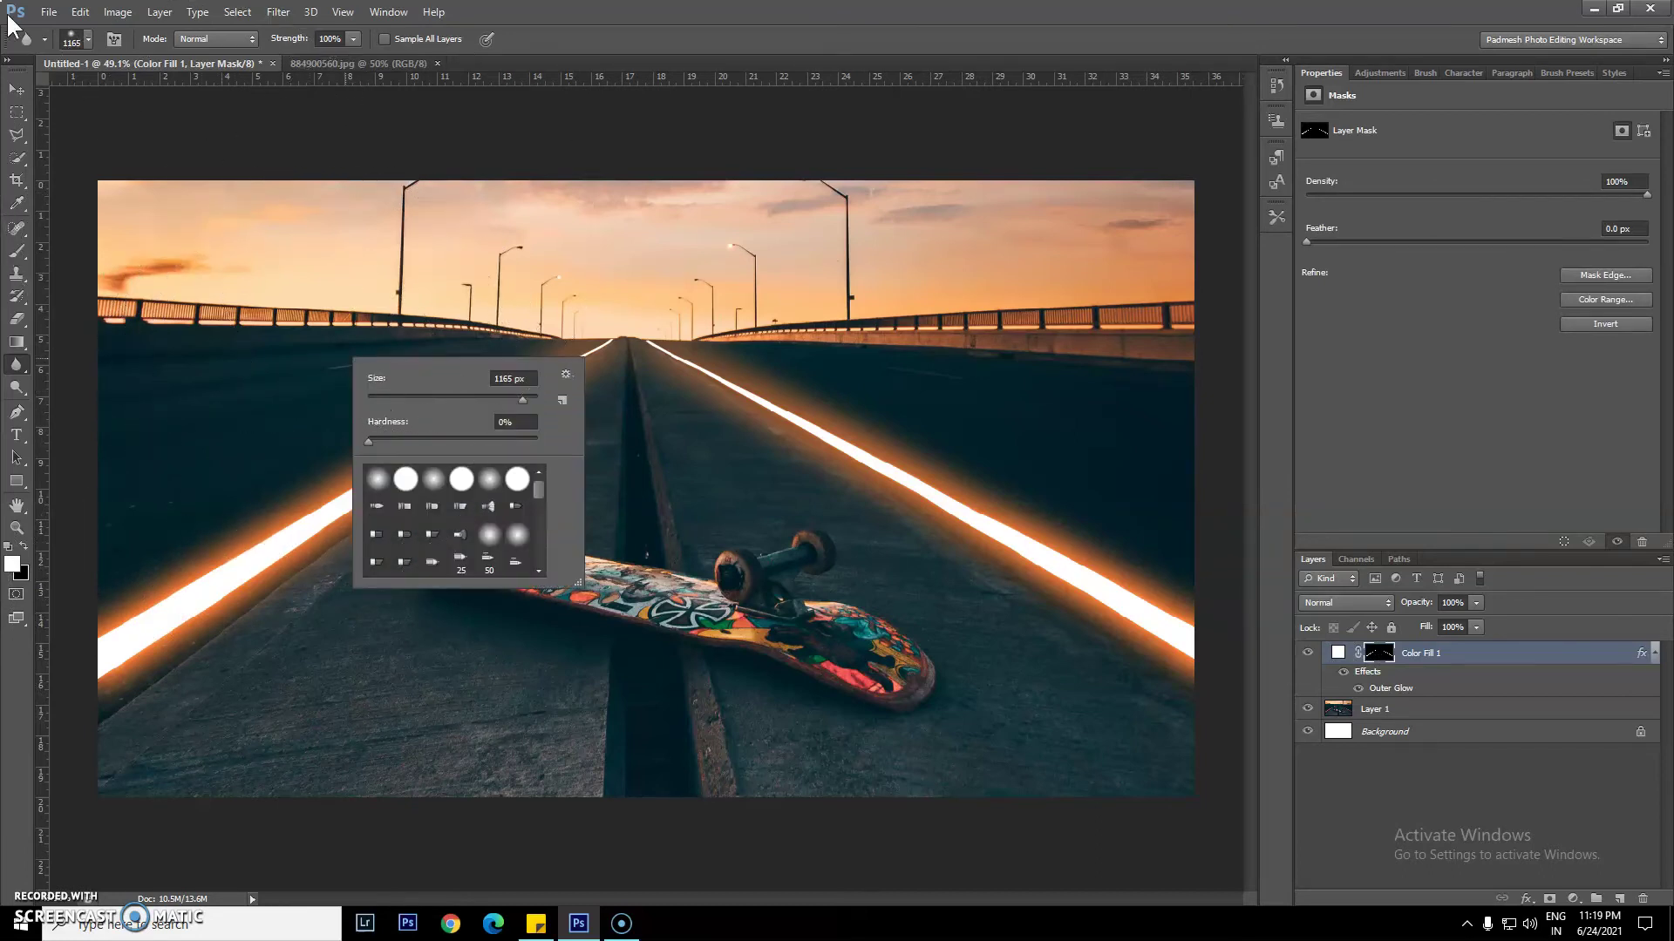
{"action": "left_click", "coordinate": [78, 35]}
{"action": "left_click", "coordinate": [91, 34]}
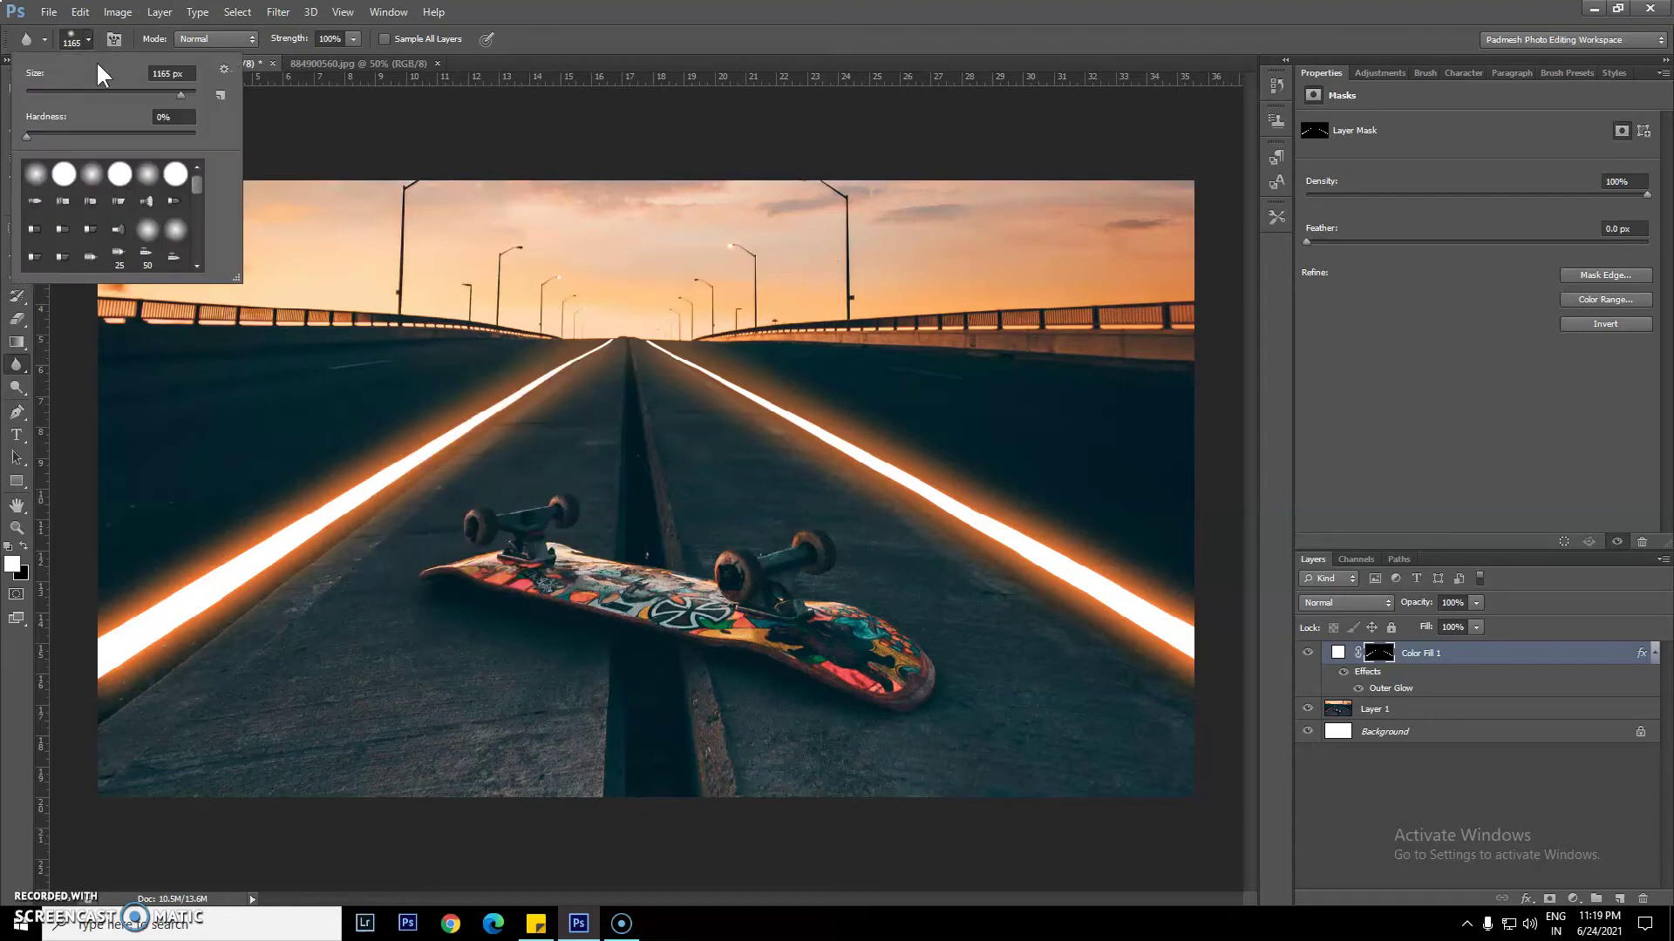
{"action": "left_click", "coordinate": [582, 41]}
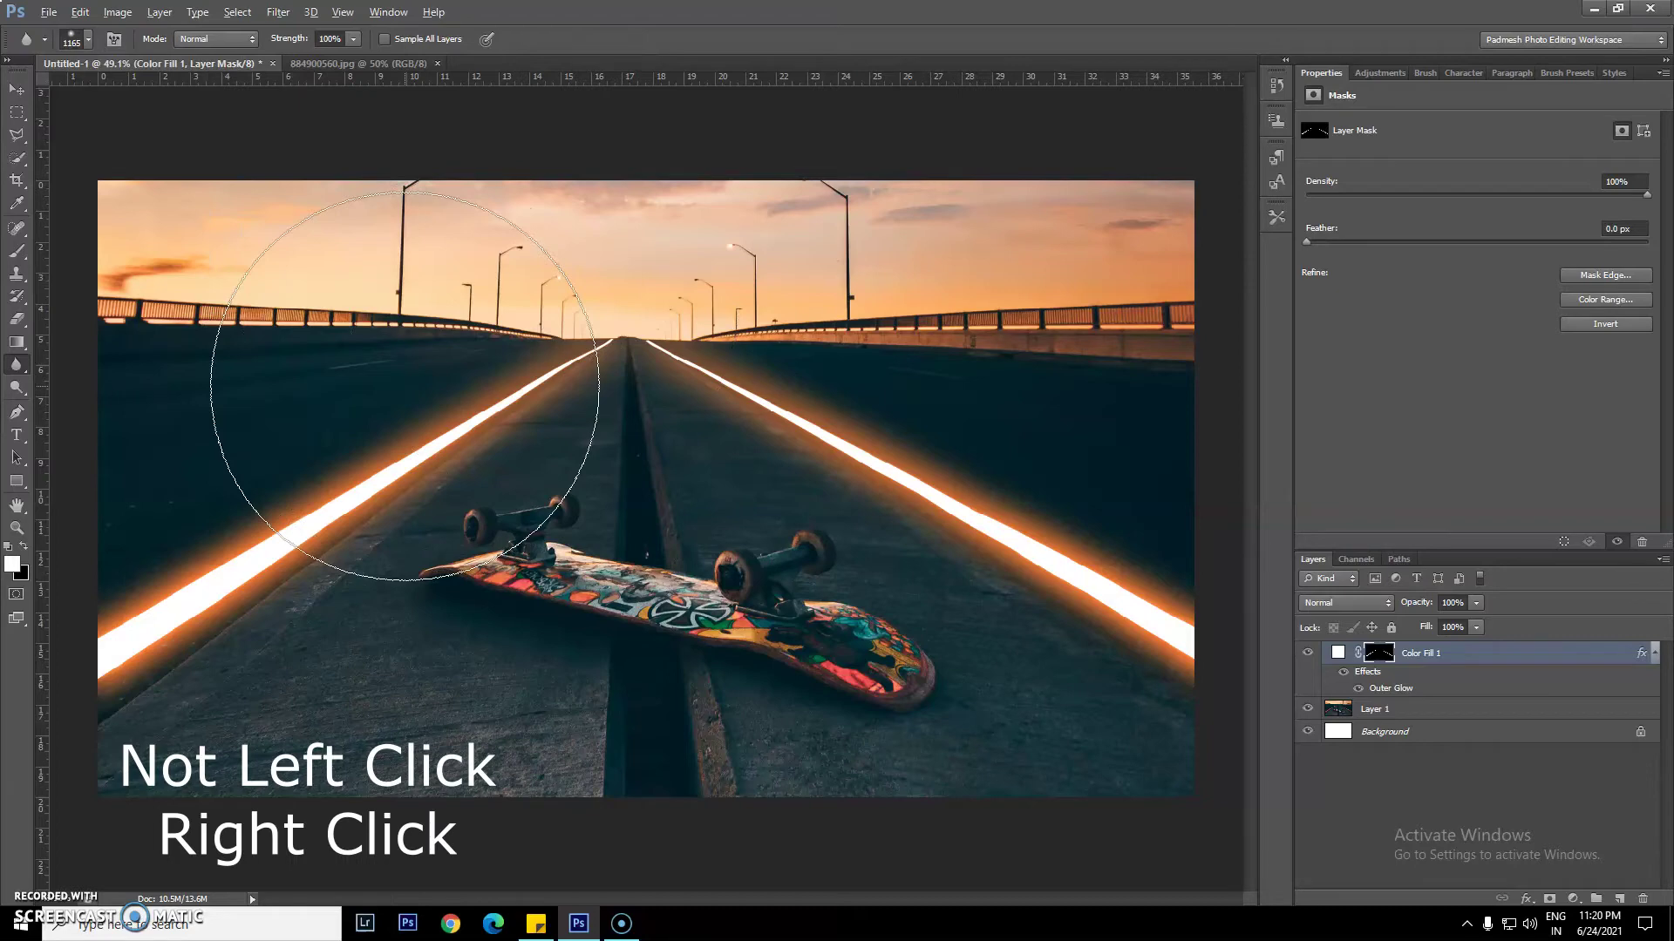
Blur the mask over the right stripe with an ~800 px brush, then add empty Layer 2
{"action": "left_click_drag", "start_coordinate": [405, 385], "coordinate": [641, 400]}
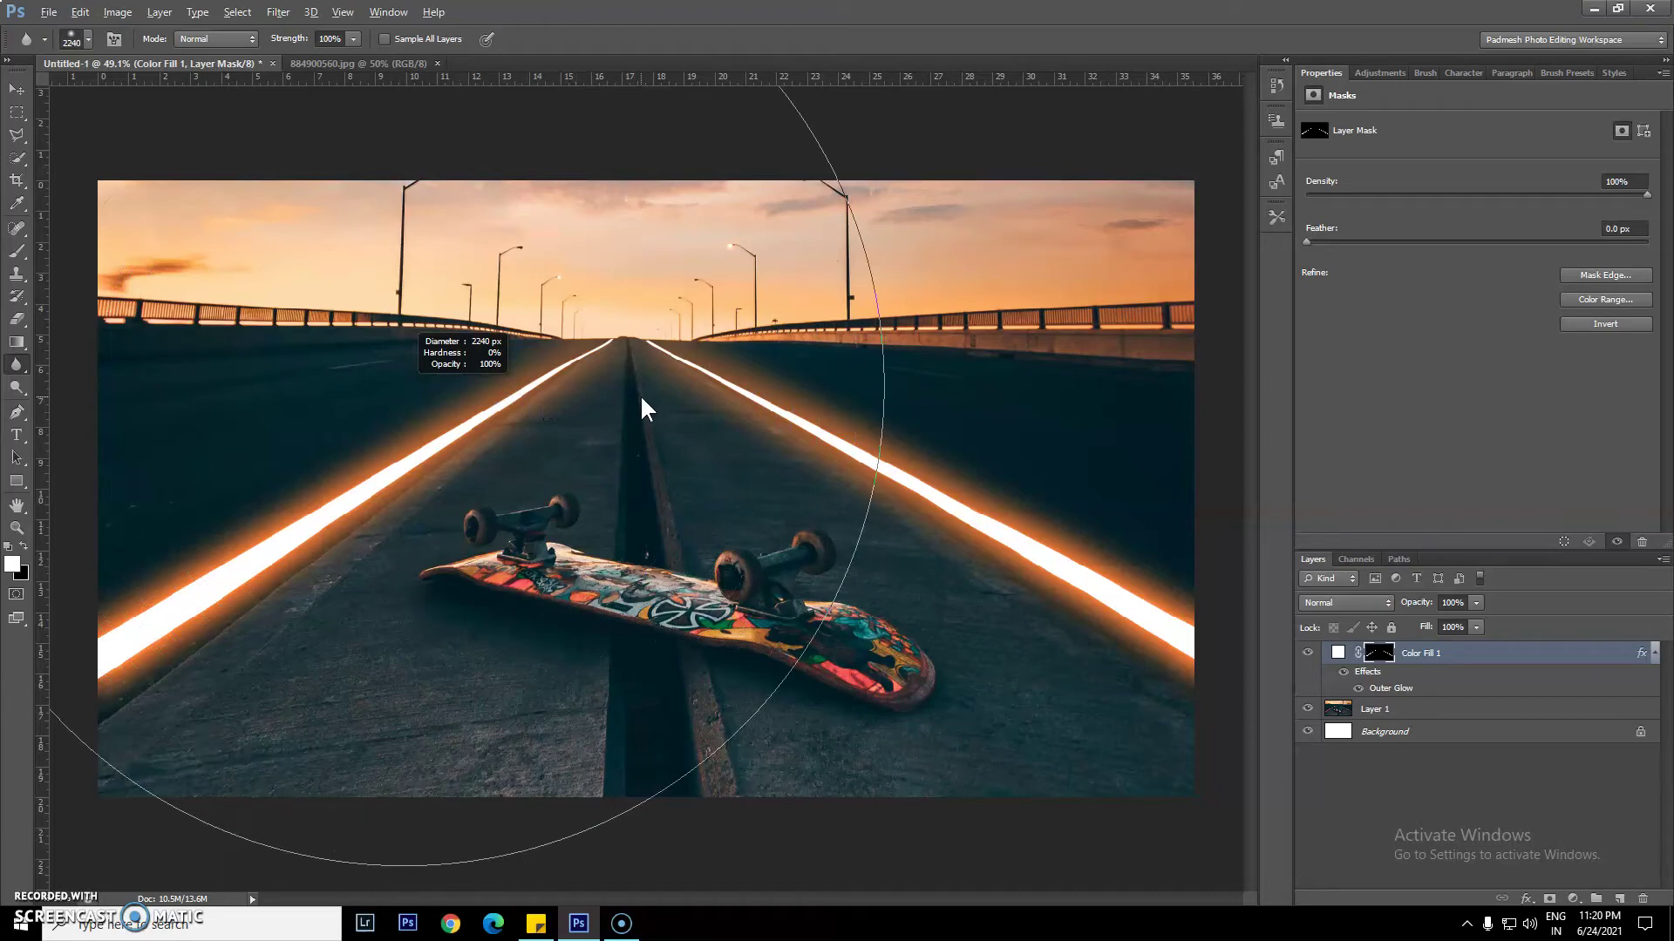
{"action": "left_click_drag", "start_coordinate": [642, 401], "coordinate": [420, 392]}
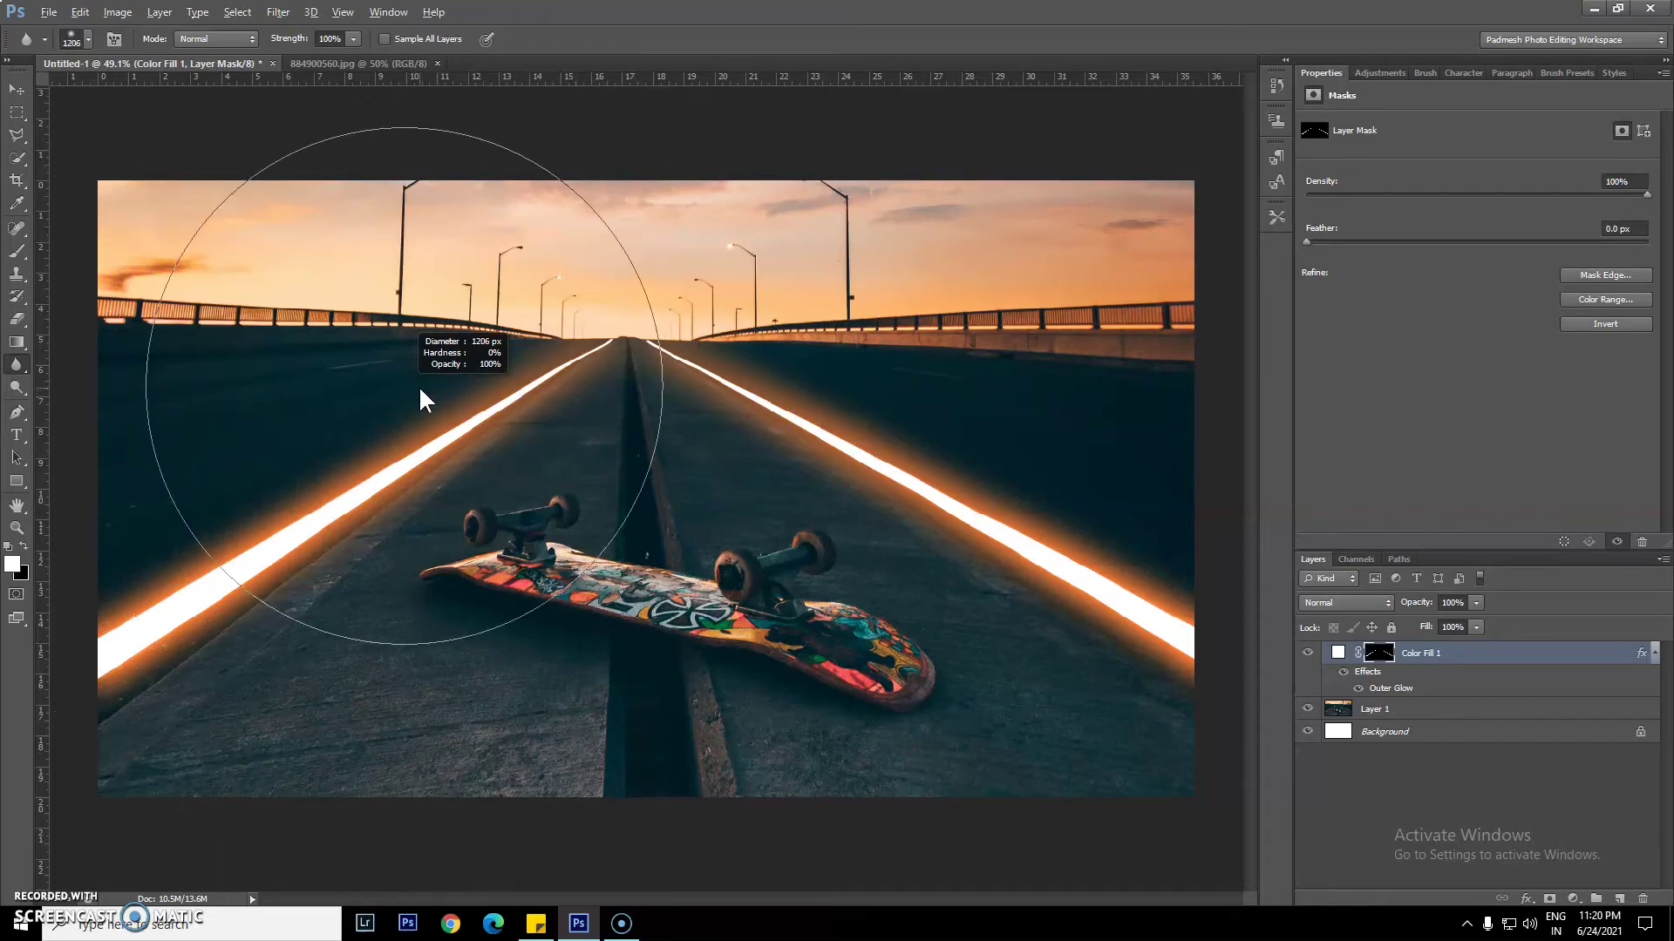
{"action": "left_click_drag", "start_coordinate": [356, 564], "coordinate": [258, 563]}
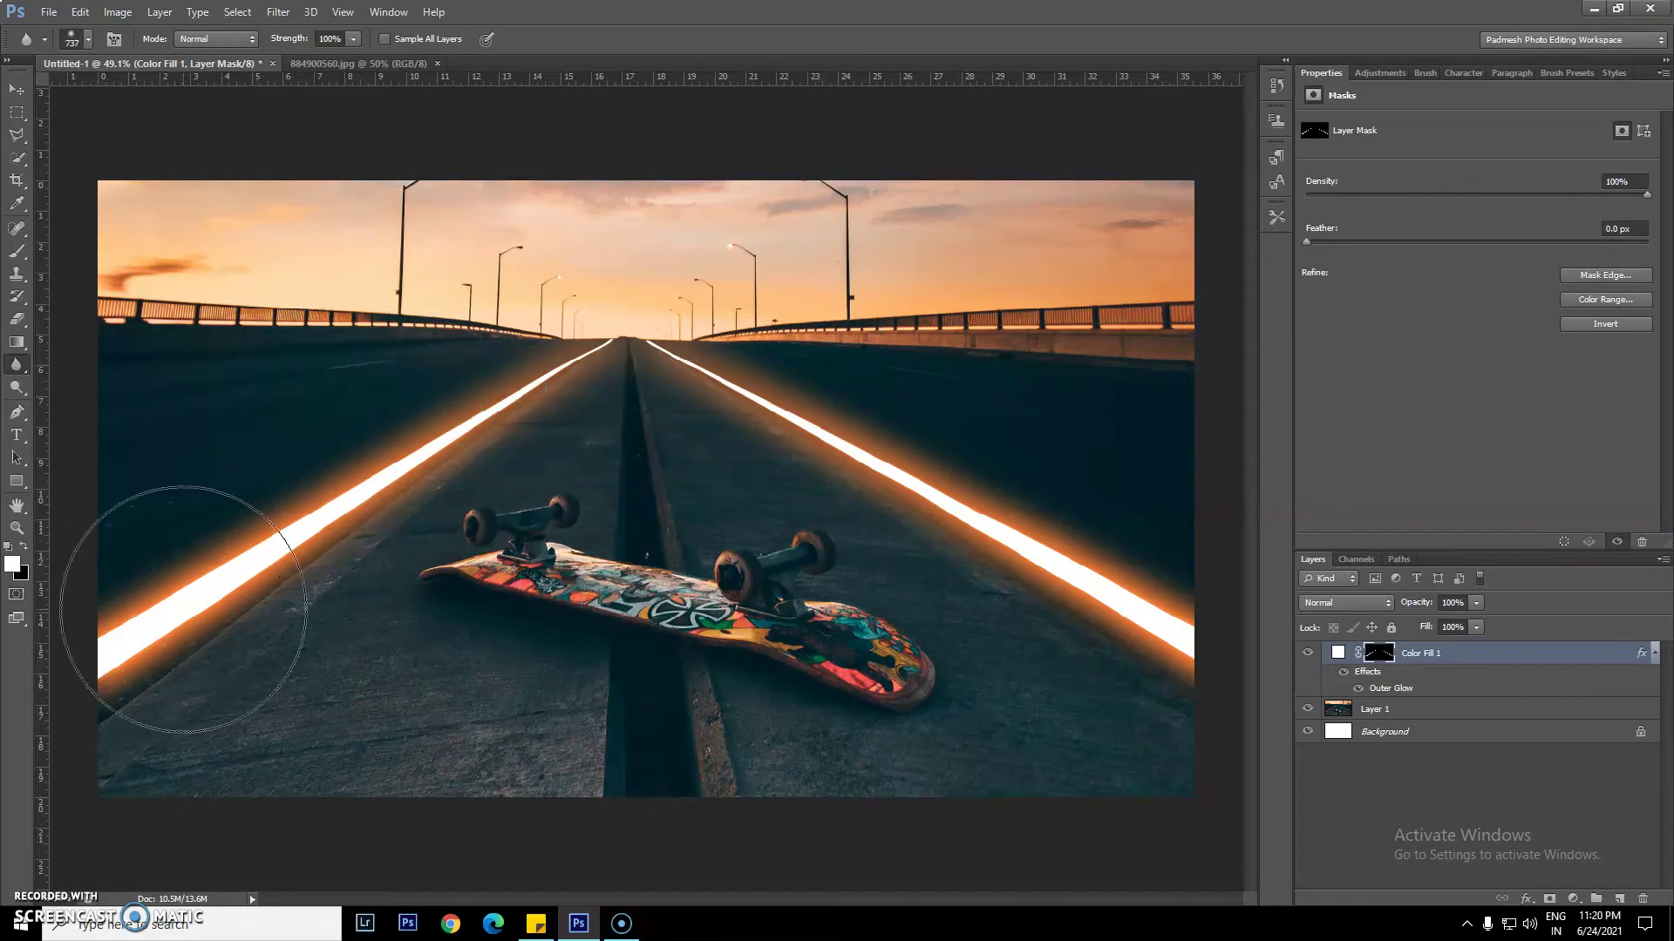
{"action": "key", "text": "bracketright"}
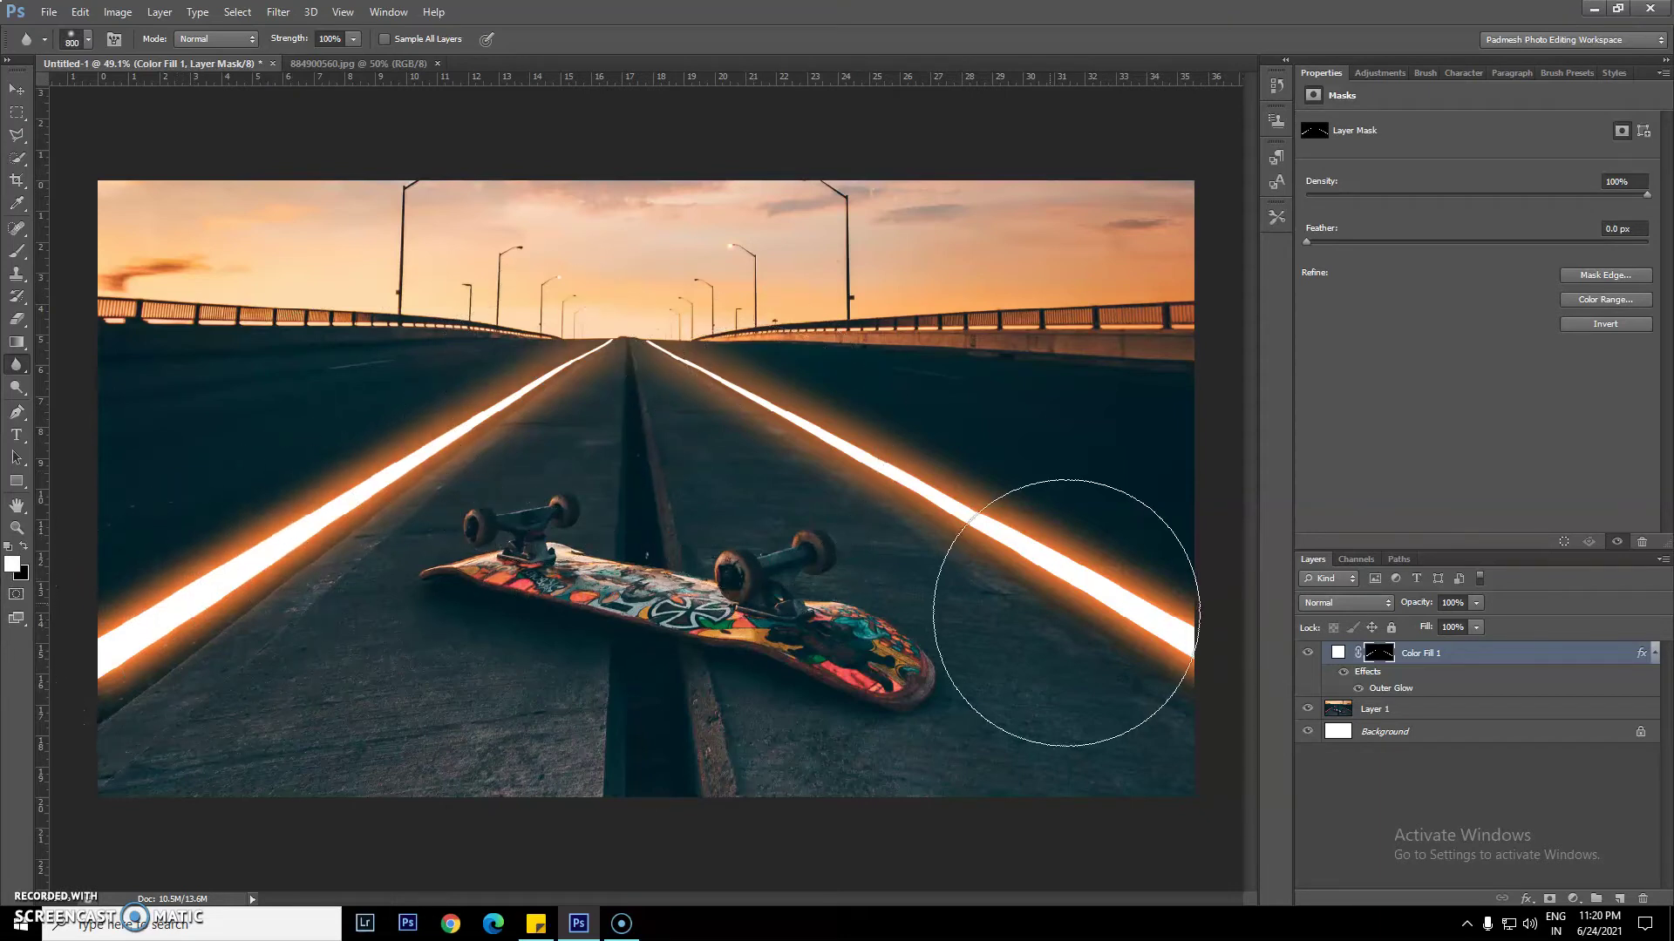
{"action": "left_click_drag", "start_coordinate": [1053, 568], "coordinate": [1084, 580]}
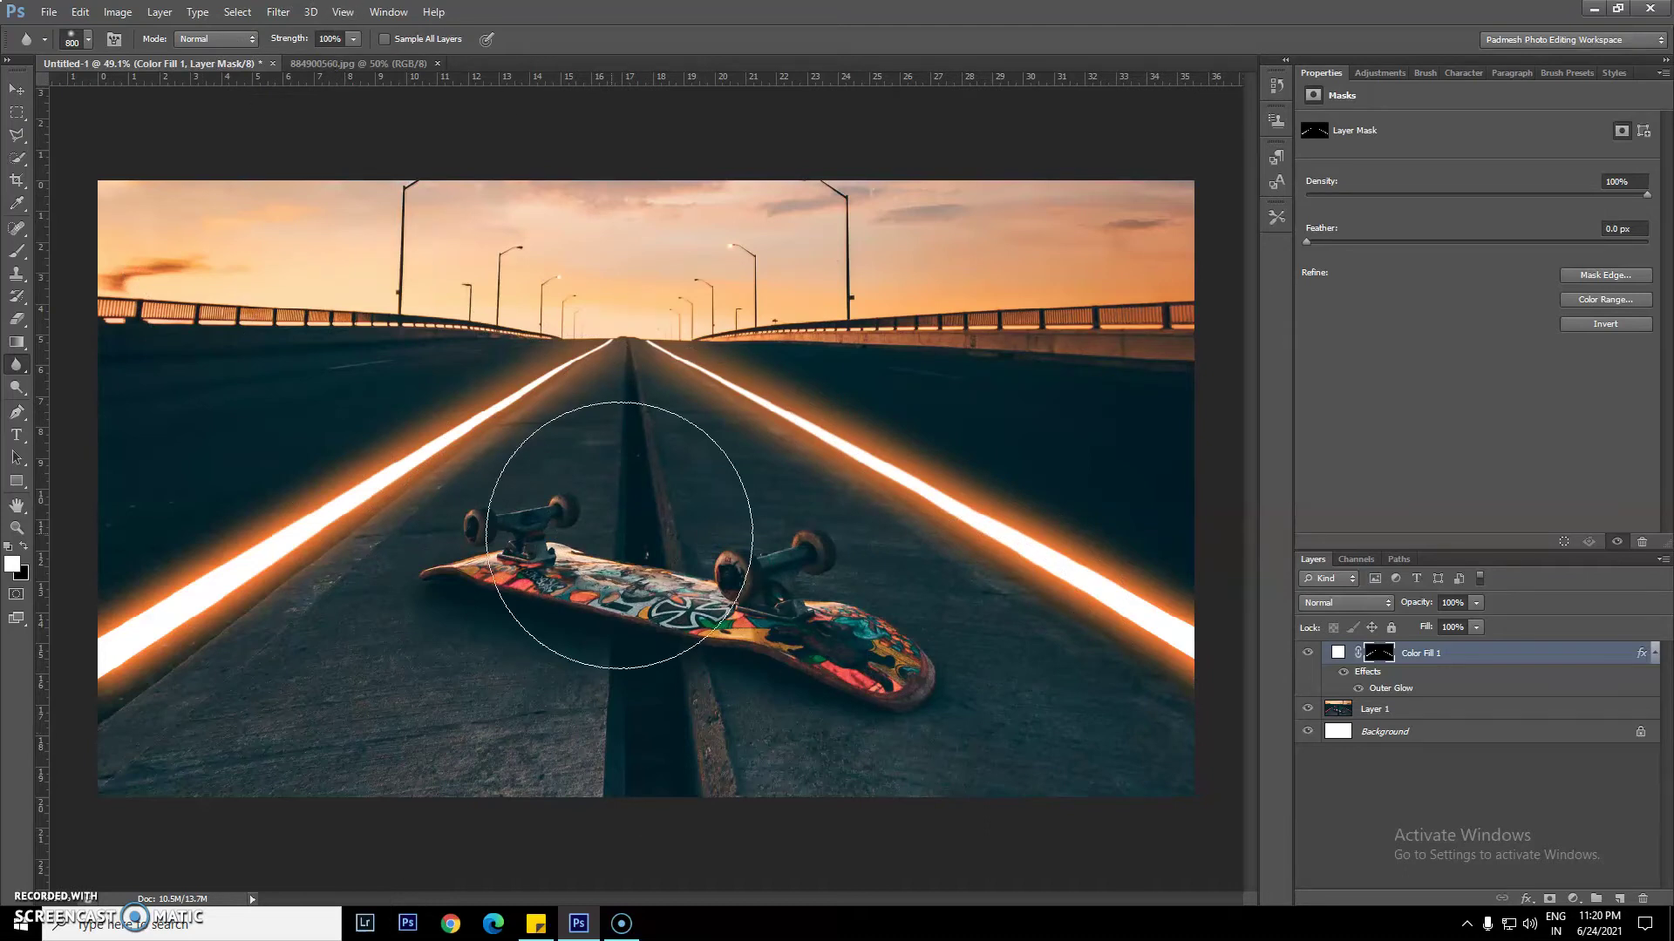
{"action": "key", "text": "p"}
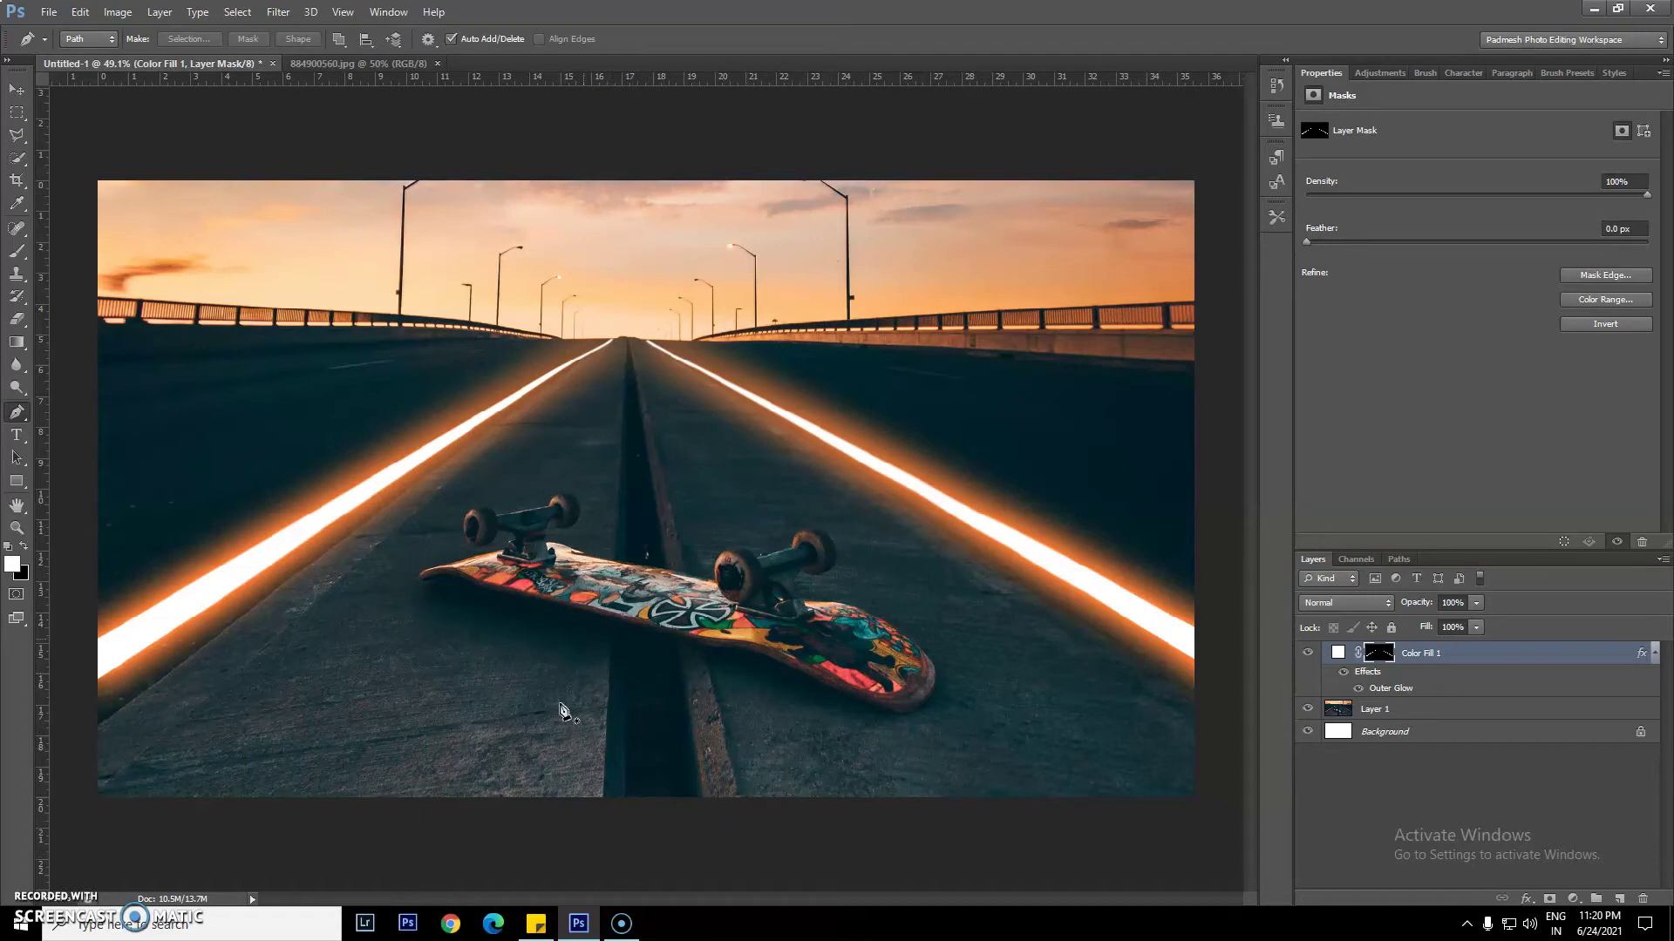
{"action": "left_click", "coordinate": [1620, 899]}
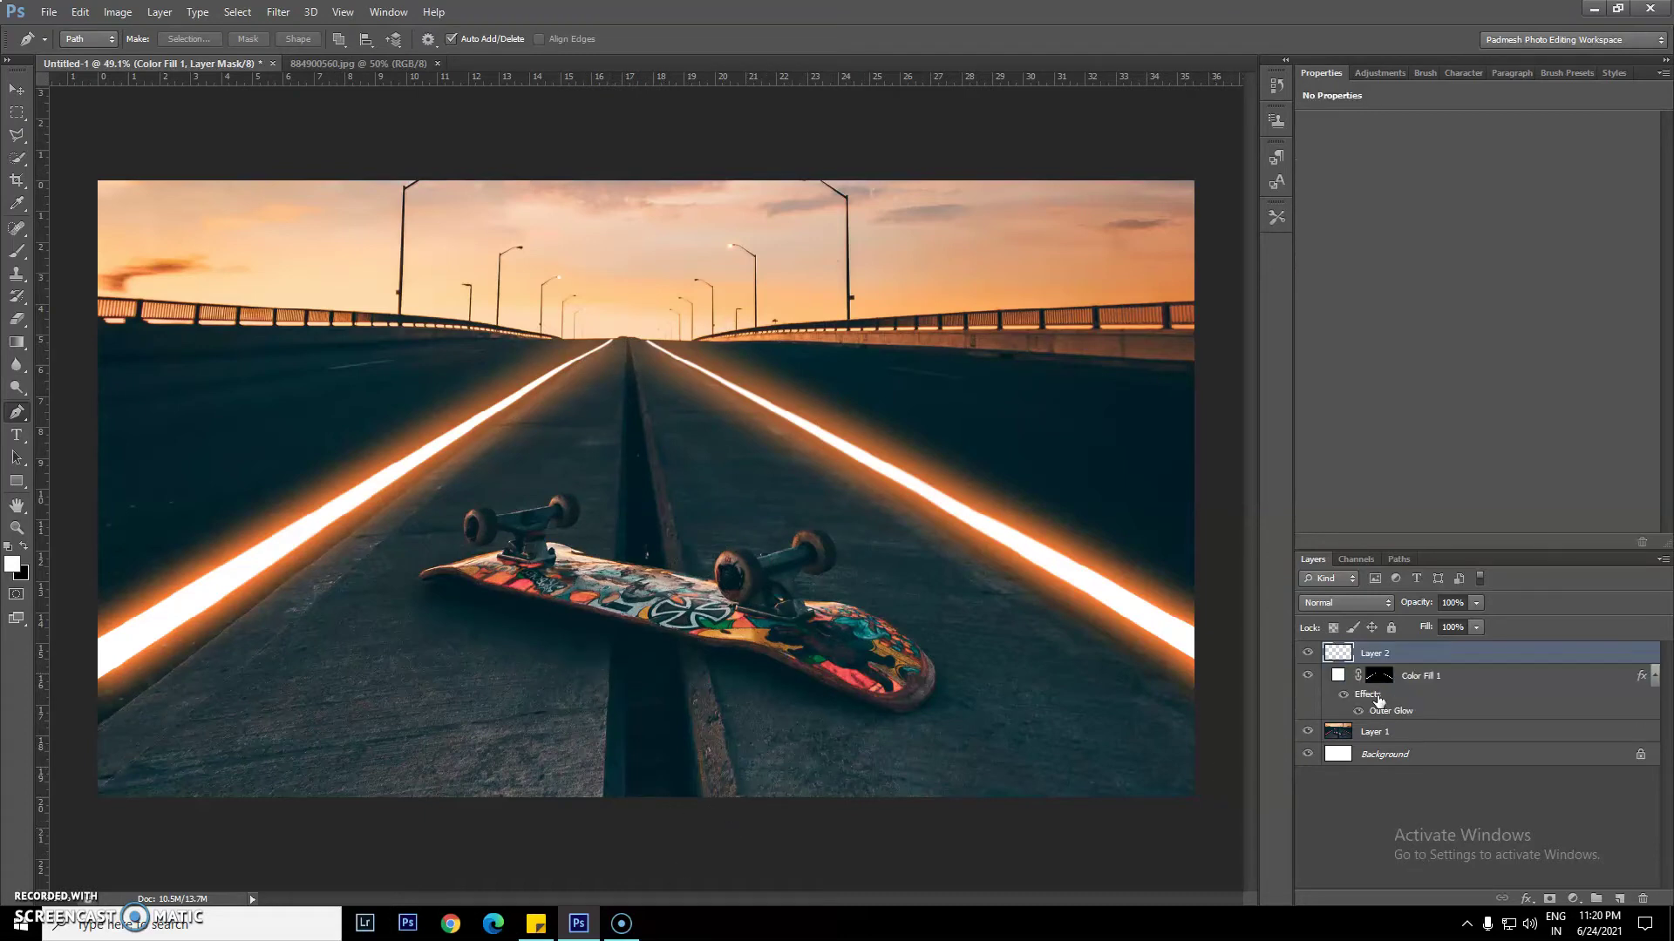
Trace the first two centre-line dash outlines, with the path set to combine shapes
{"action": "left_click", "coordinate": [624, 796]}
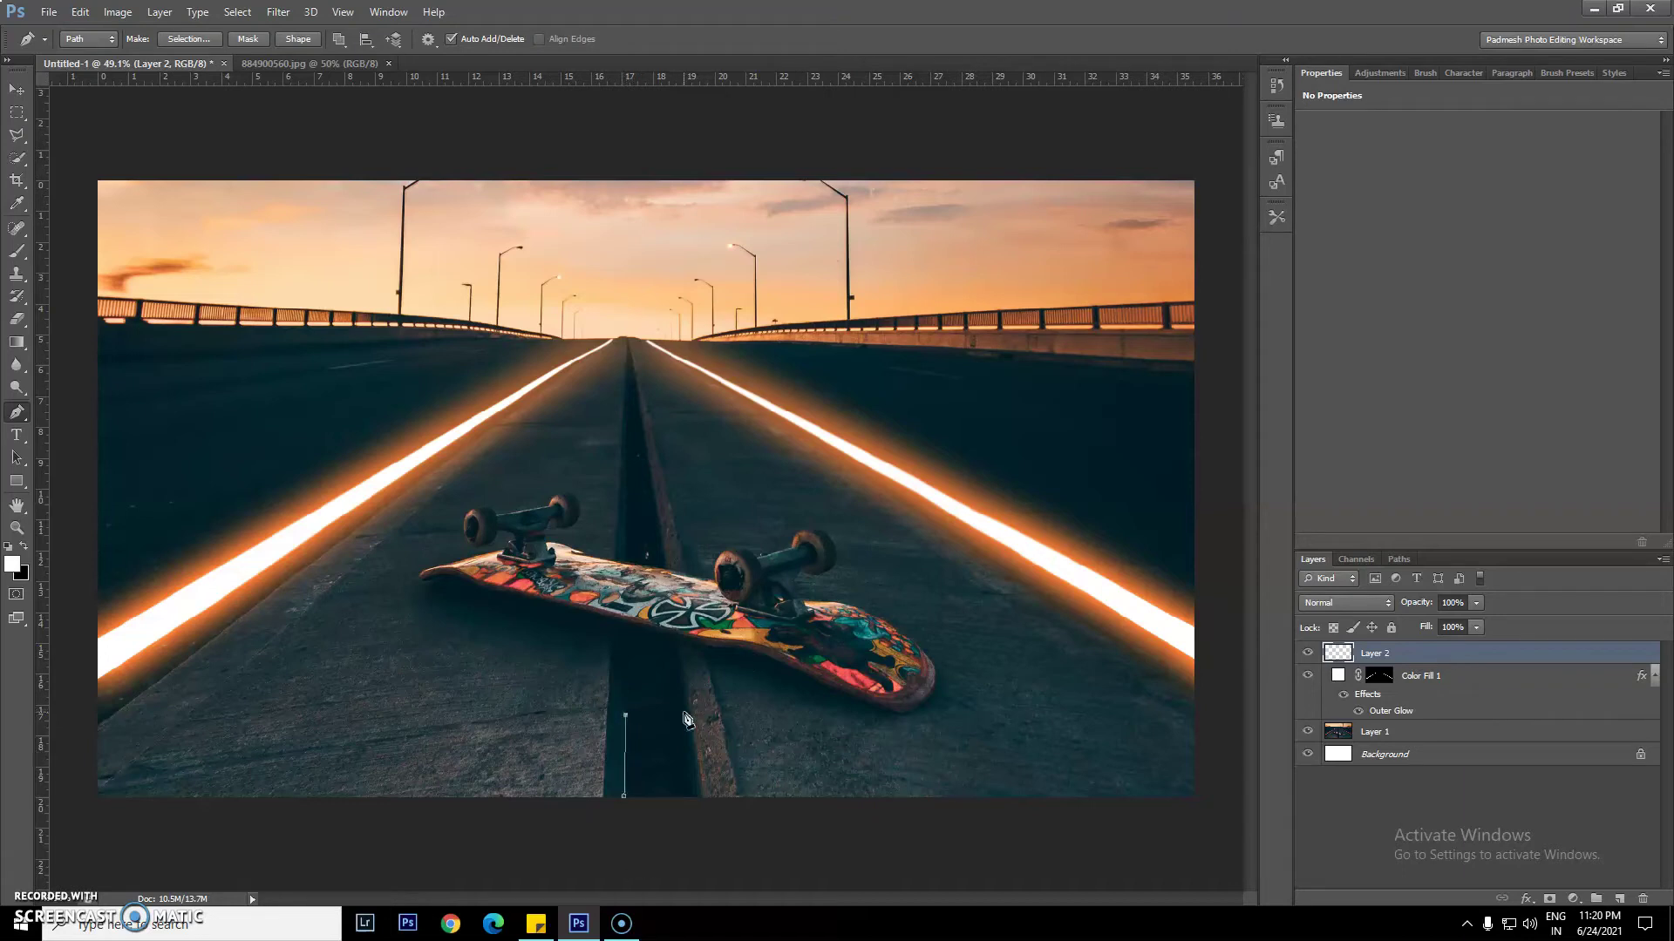
{"action": "left_click", "coordinate": [695, 796]}
{"action": "left_click", "coordinate": [624, 795]}
{"action": "left_click", "coordinate": [338, 39]}
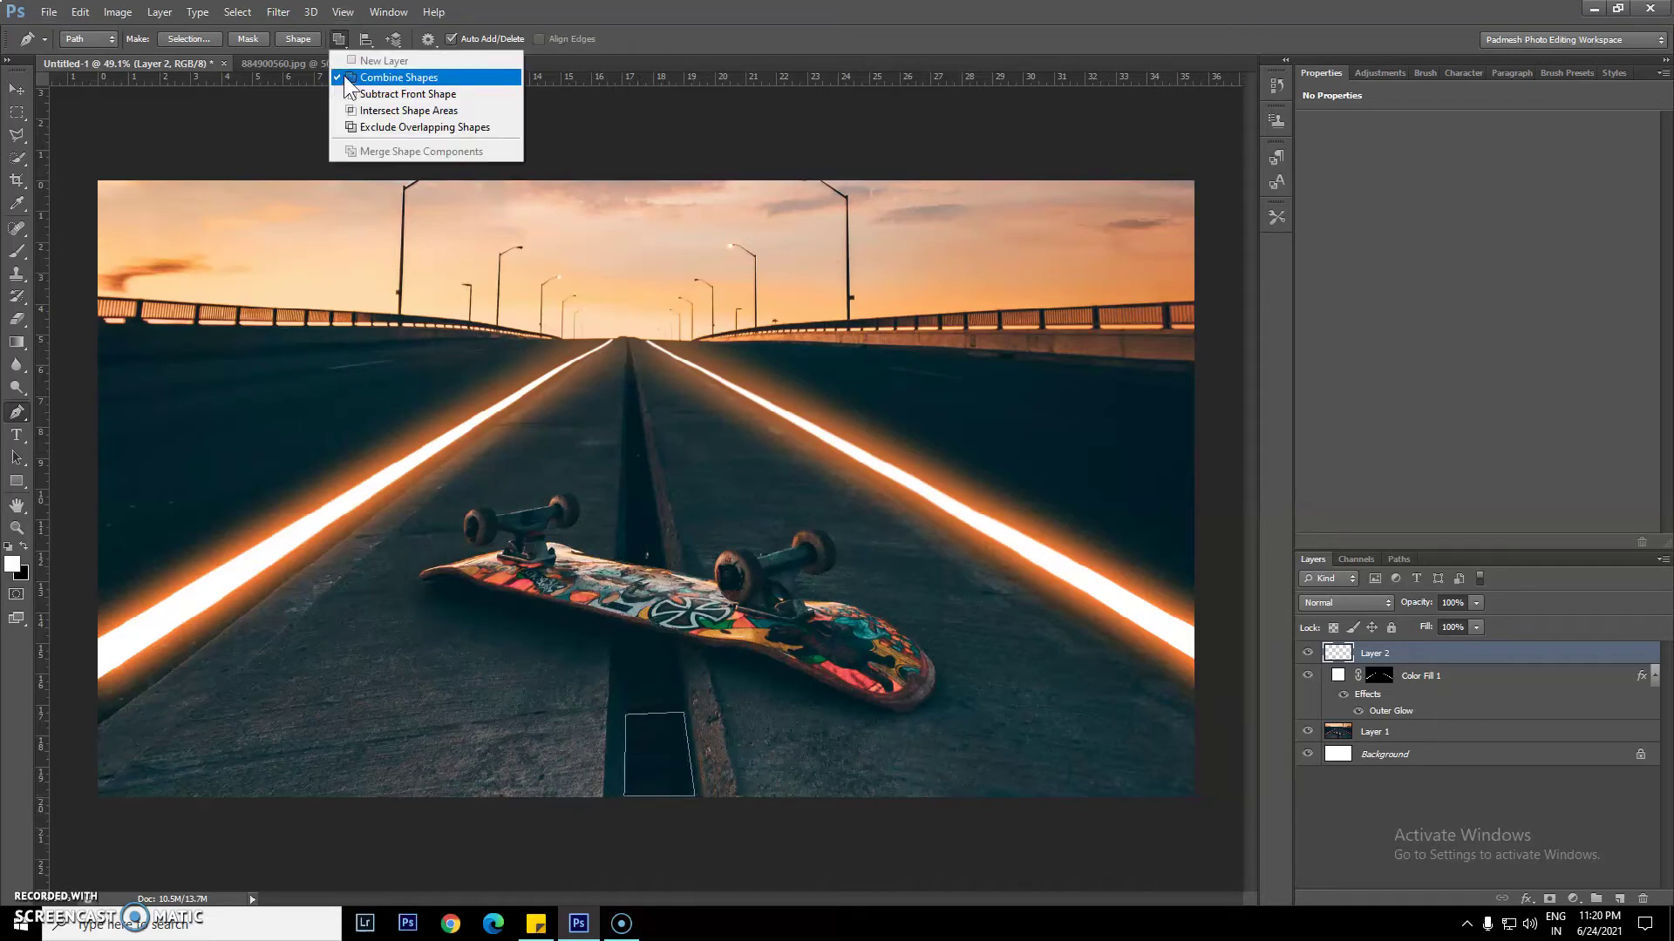
{"action": "left_click", "coordinate": [342, 75]}
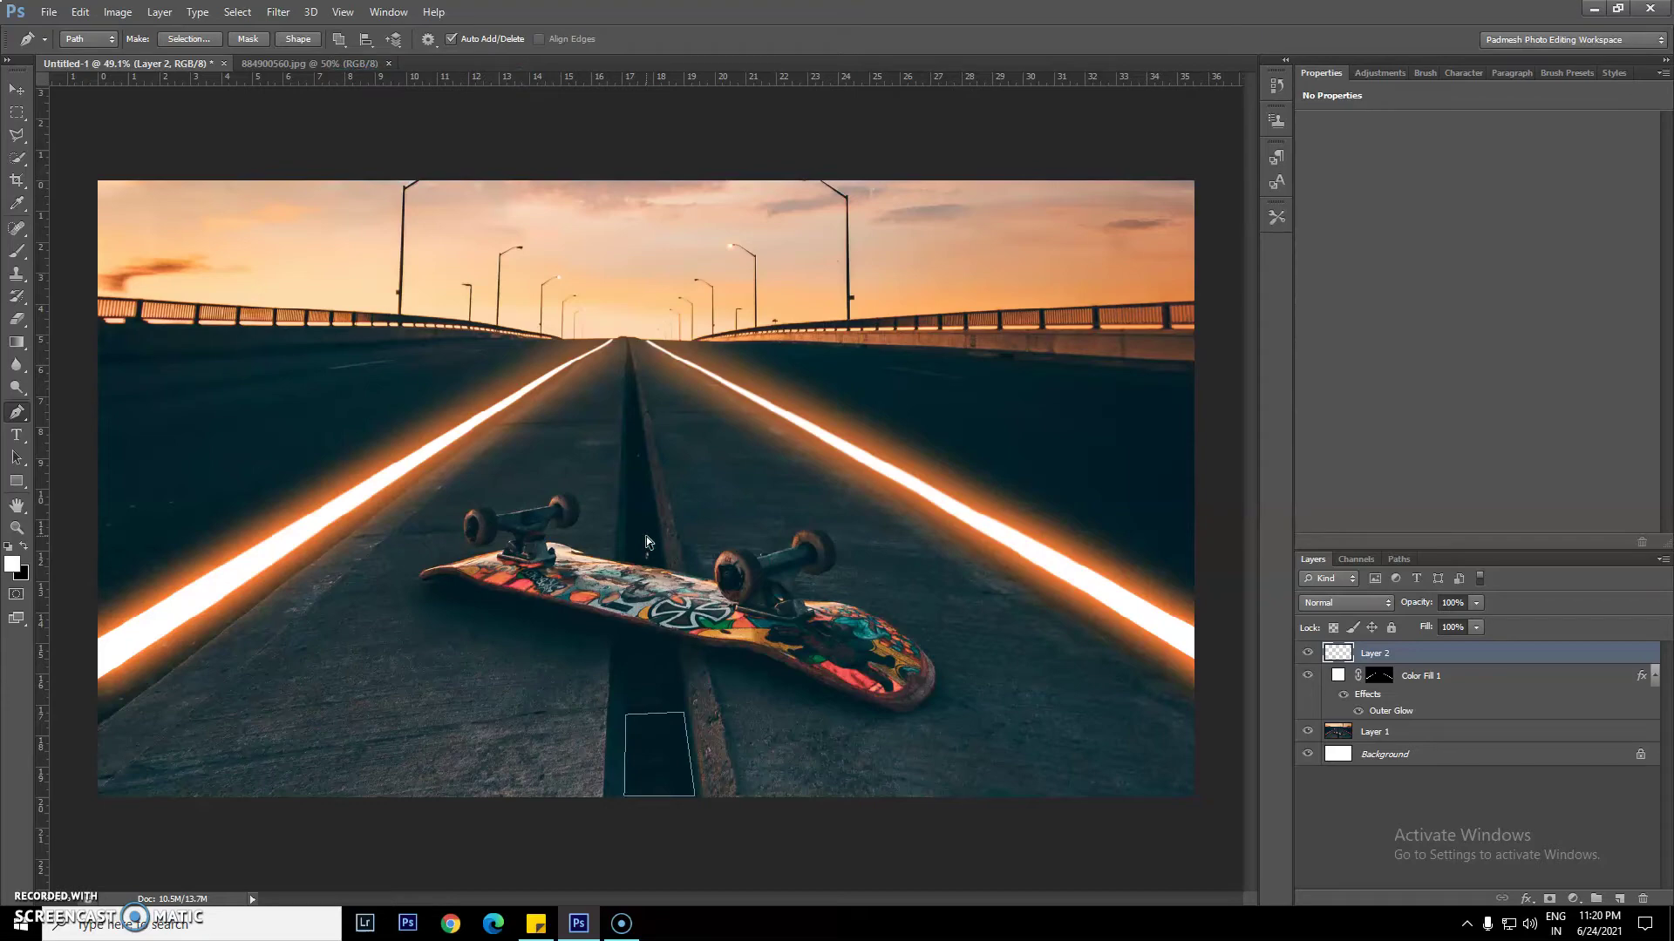
{"action": "key", "text": "ctrl+plus"}
{"action": "key", "text": "ctrl+plus"}
{"action": "key", "text": "ctrl+plus"}
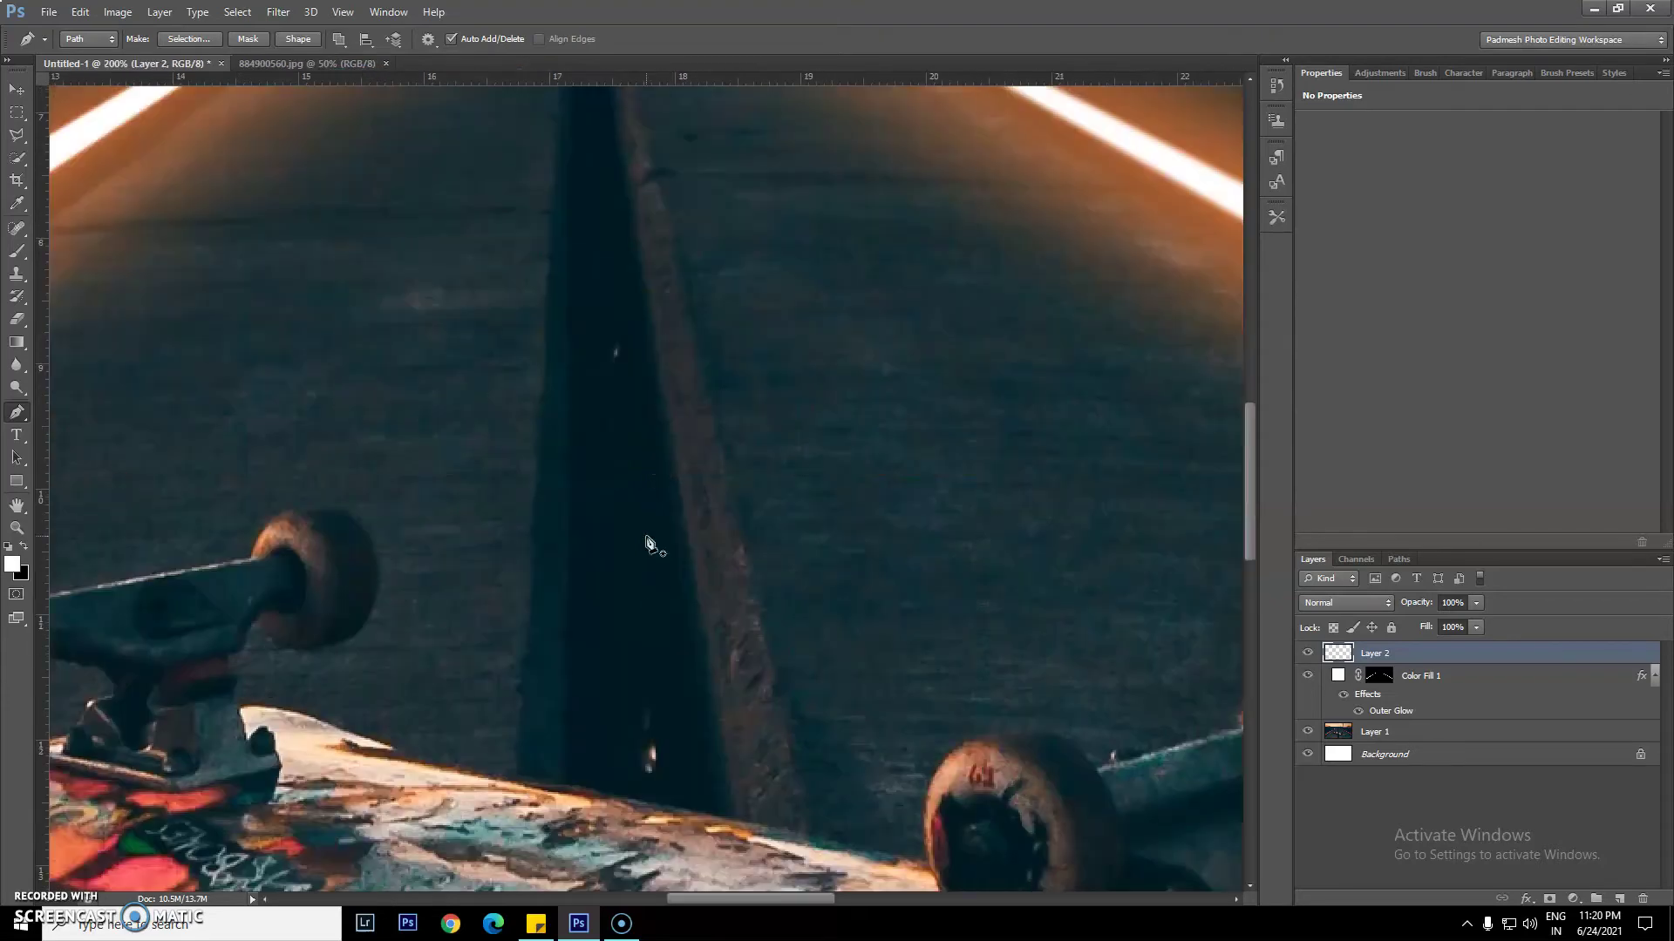
{"action": "left_click_drag", "start_coordinate": [601, 656], "coordinate": [573, 396]}
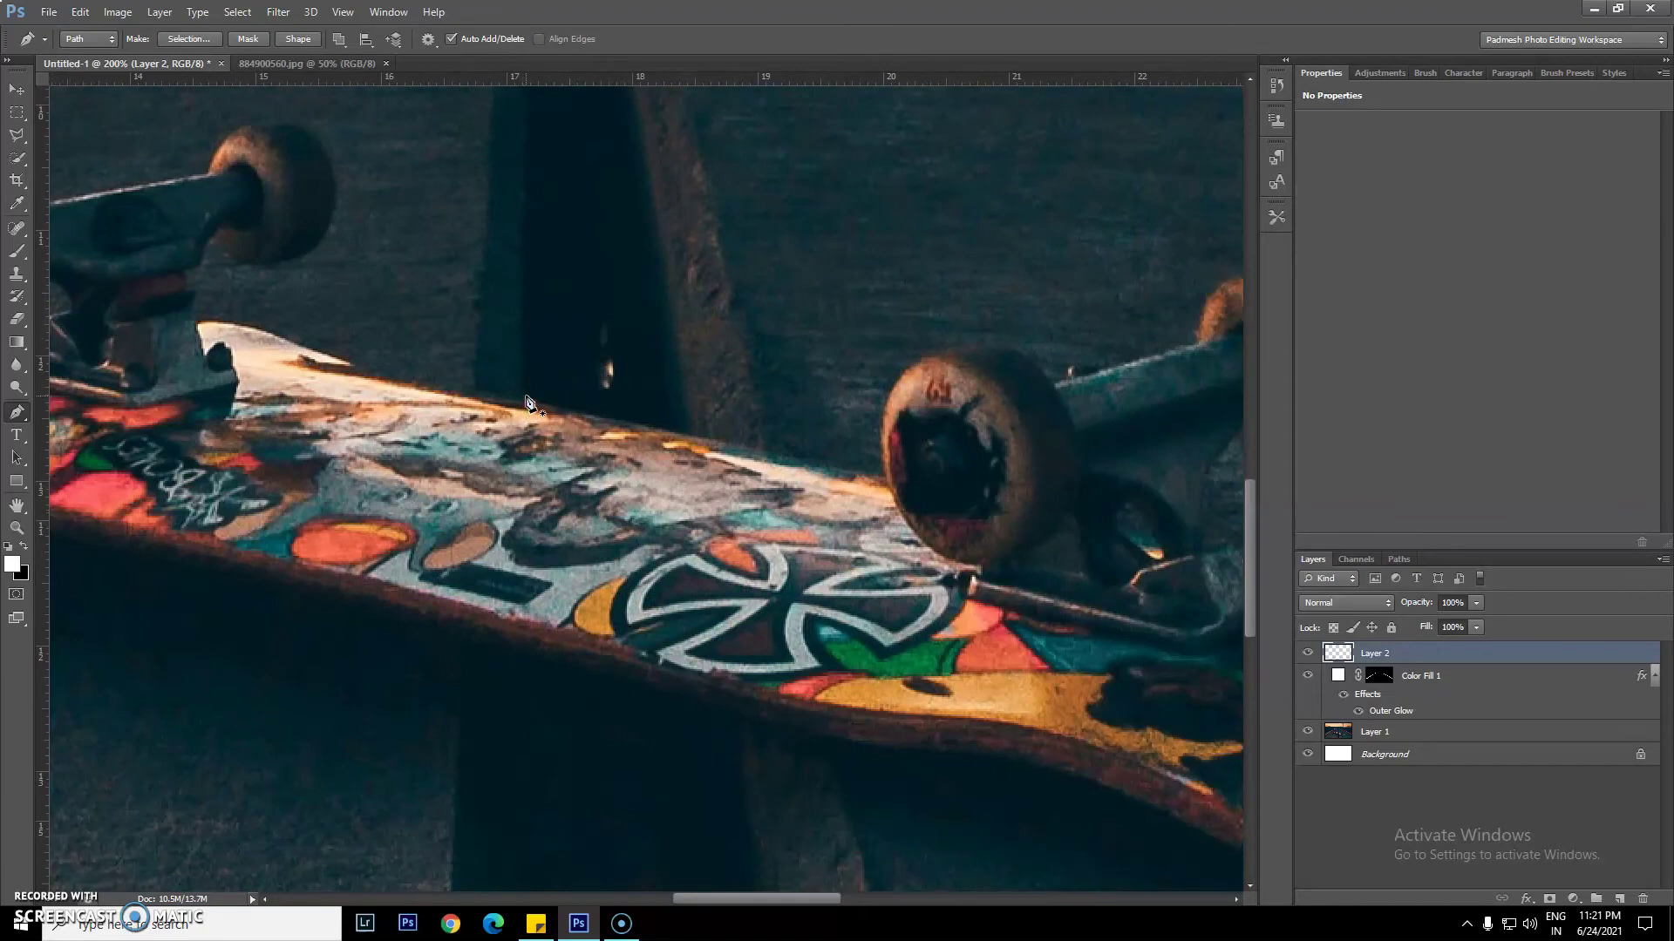
{"action": "left_click", "coordinate": [524, 398]}
{"action": "left_click", "coordinate": [655, 271]}
{"action": "left_click", "coordinate": [525, 400]}
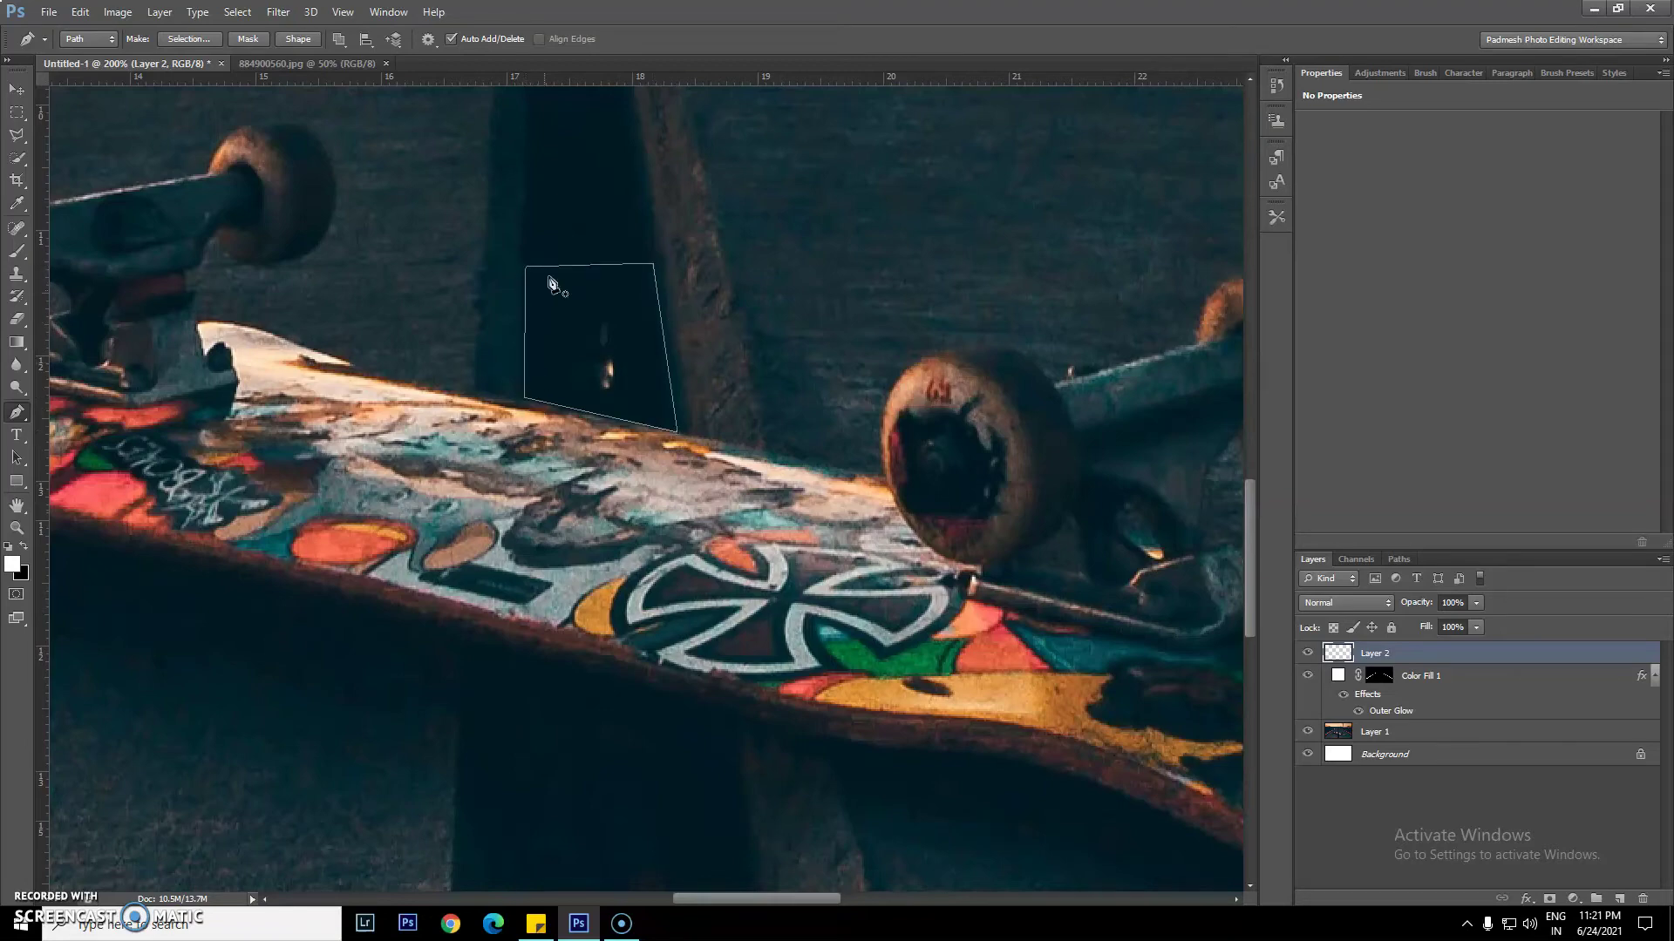
Trace two more dash outlines further up the road's centre line
{"action": "left_click_drag", "start_coordinate": [560, 146], "coordinate": [566, 577]}
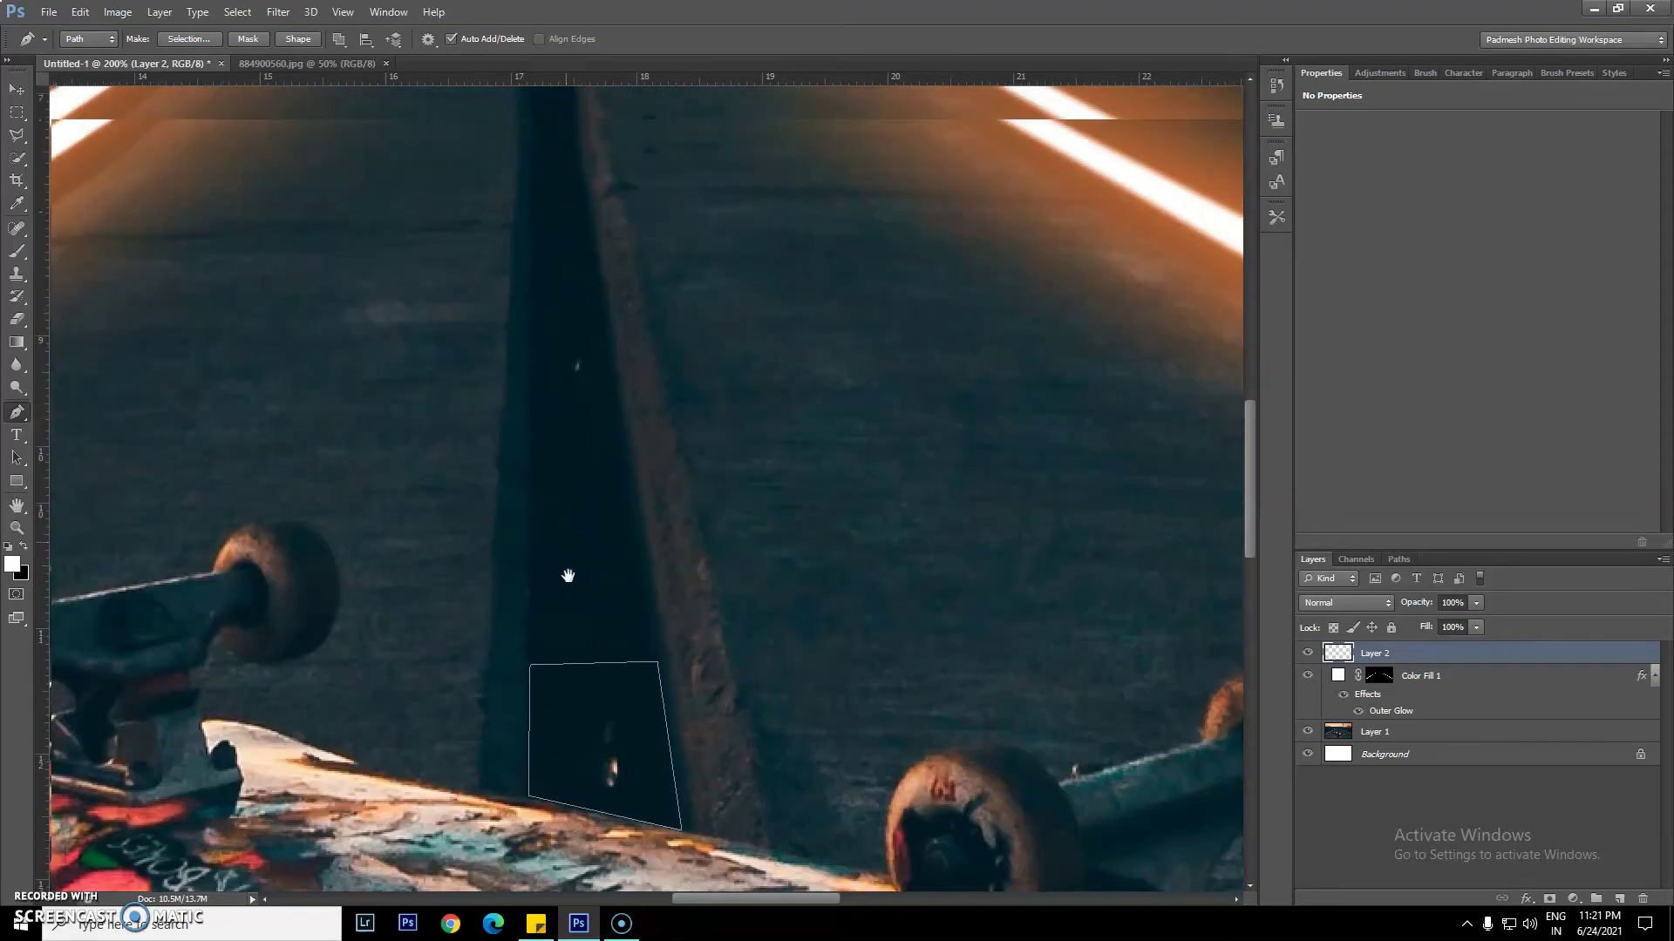
{"action": "left_click", "coordinate": [535, 551]}
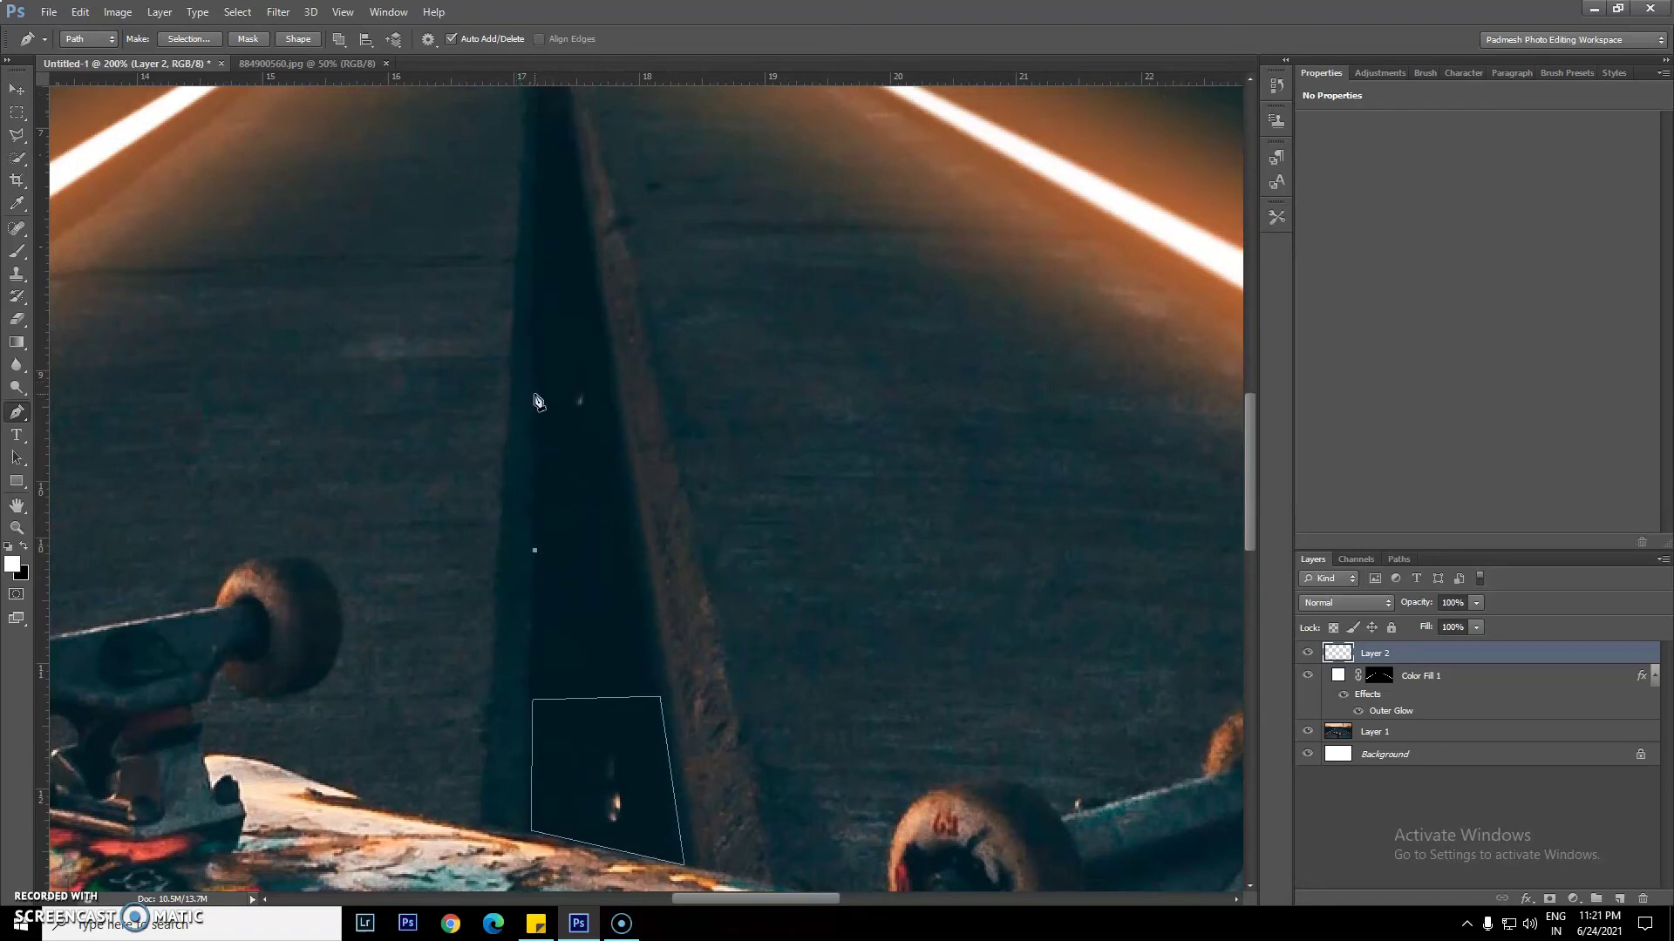
{"action": "left_click", "coordinate": [534, 389]}
{"action": "left_click", "coordinate": [609, 388]}
{"action": "left_click", "coordinate": [628, 543]}
{"action": "left_click", "coordinate": [534, 550]}
{"action": "left_click_drag", "start_coordinate": [554, 235], "coordinate": [558, 593]}
{"action": "left_click", "coordinate": [545, 571]}
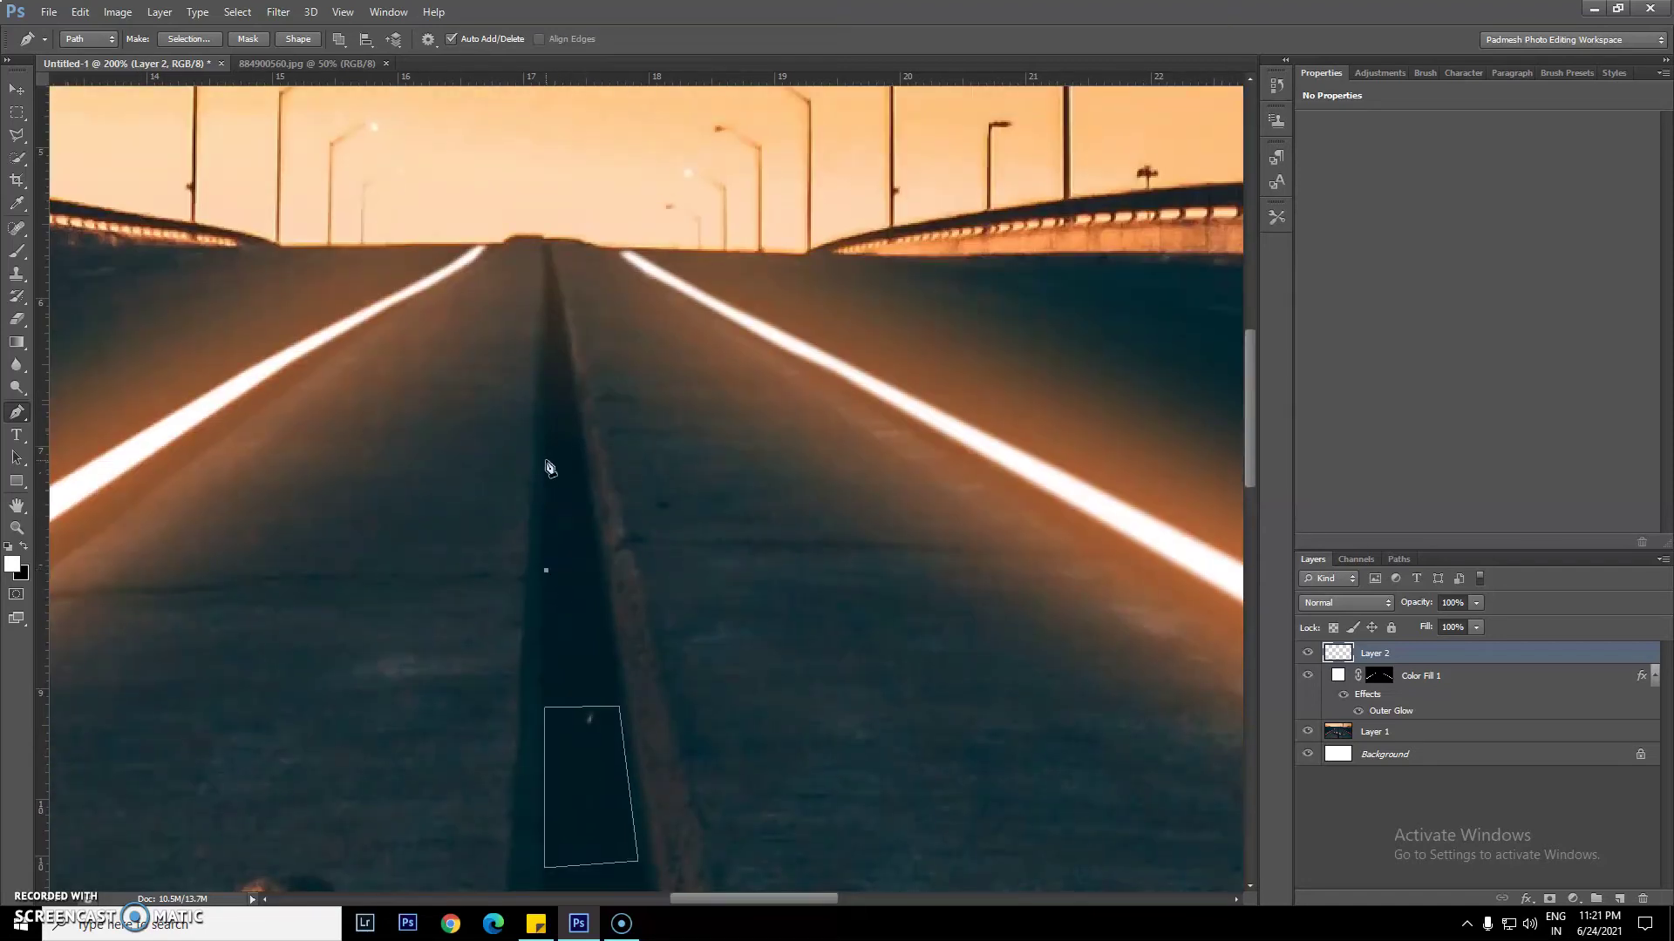
{"action": "left_click", "coordinate": [583, 452]}
{"action": "left_click", "coordinate": [605, 574]}
{"action": "left_click", "coordinate": [546, 571]}
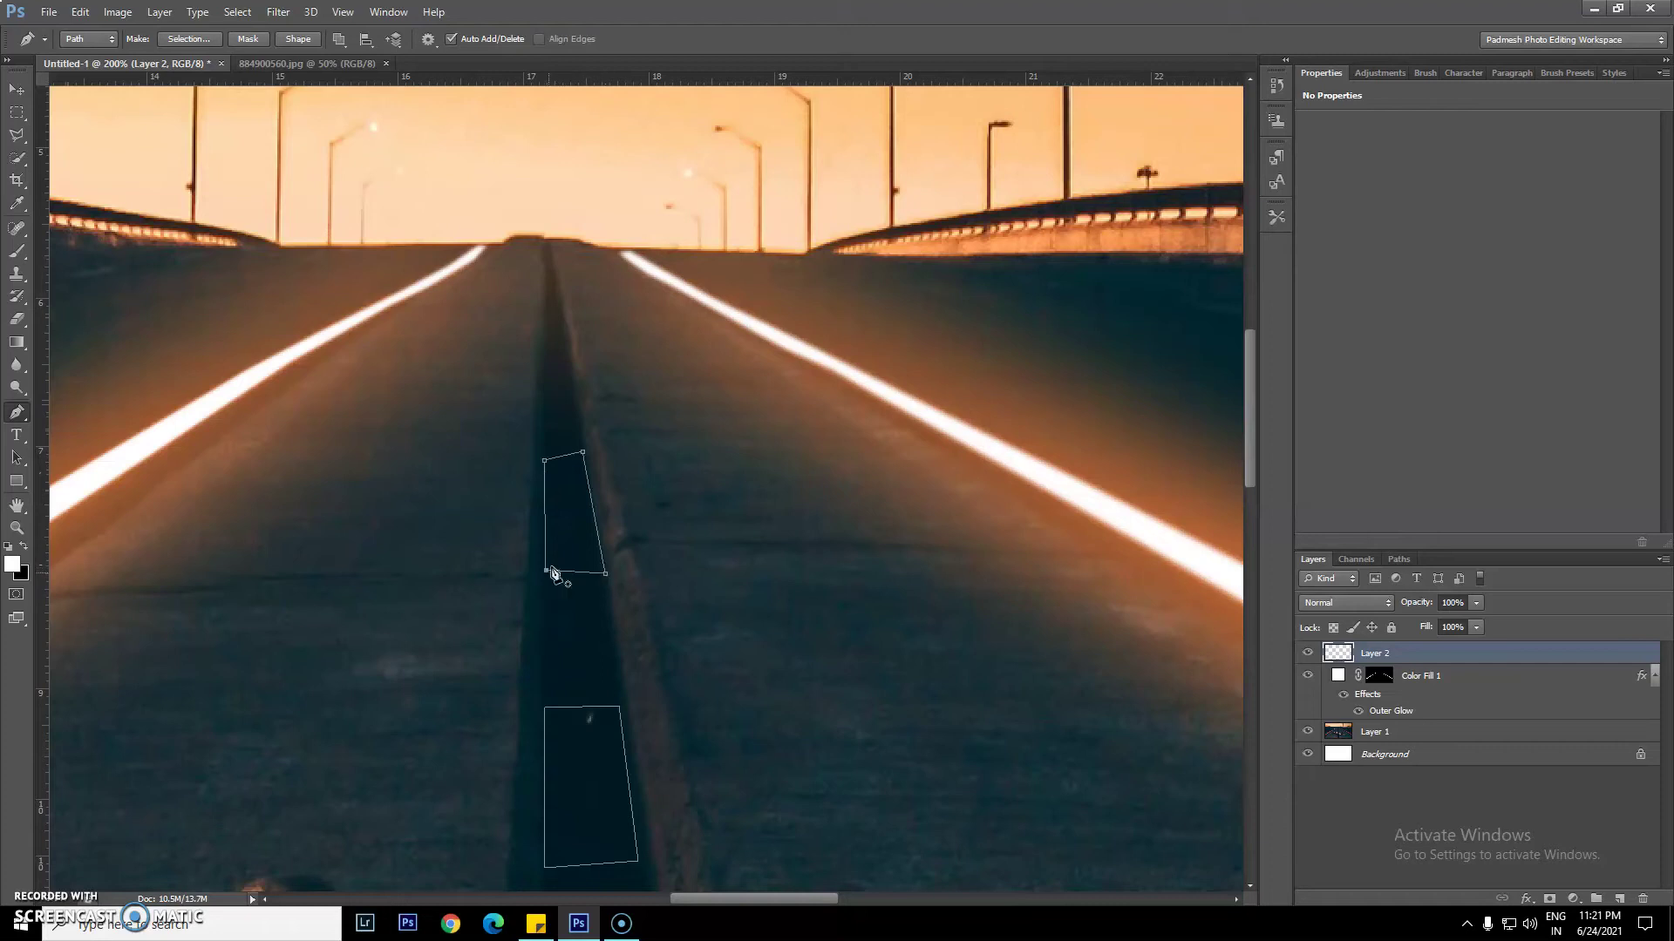
Outline a farther dash and load all the dash paths as a selection
{"action": "left_click", "coordinate": [547, 307]}
{"action": "left_click", "coordinate": [547, 392]}
{"action": "left_click", "coordinate": [562, 309]}
{"action": "key", "text": "ctrl+Return"}
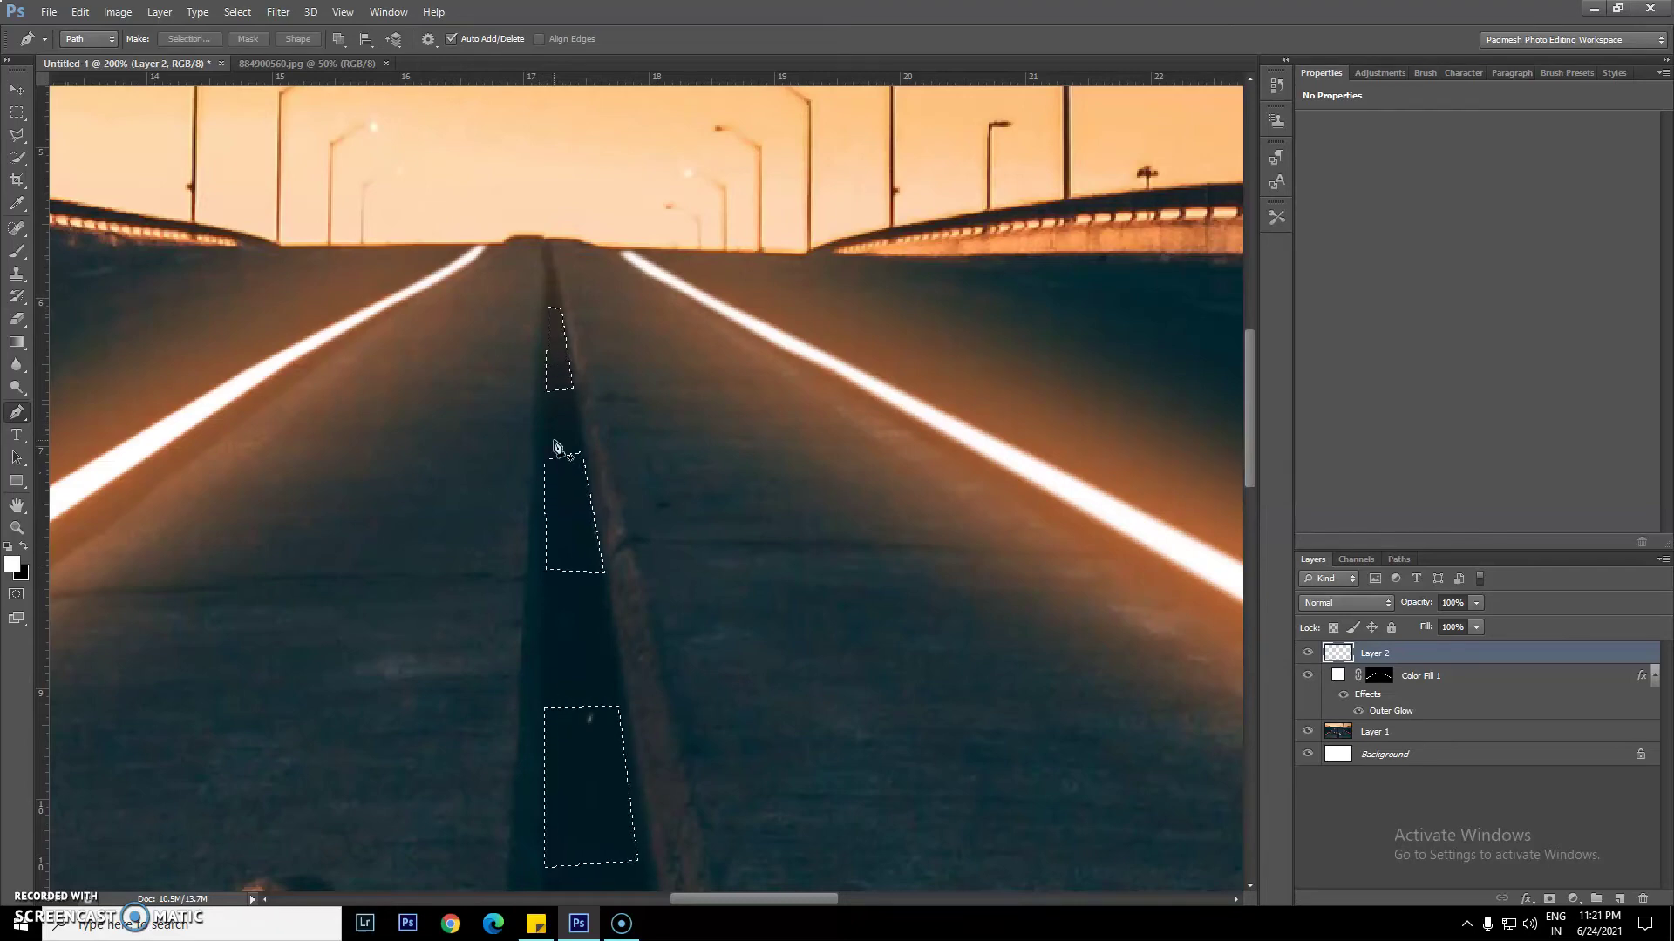
Fit the image on screen and fill the dash selection white on Color Fill 2
{"action": "key", "text": "ctrl+0"}
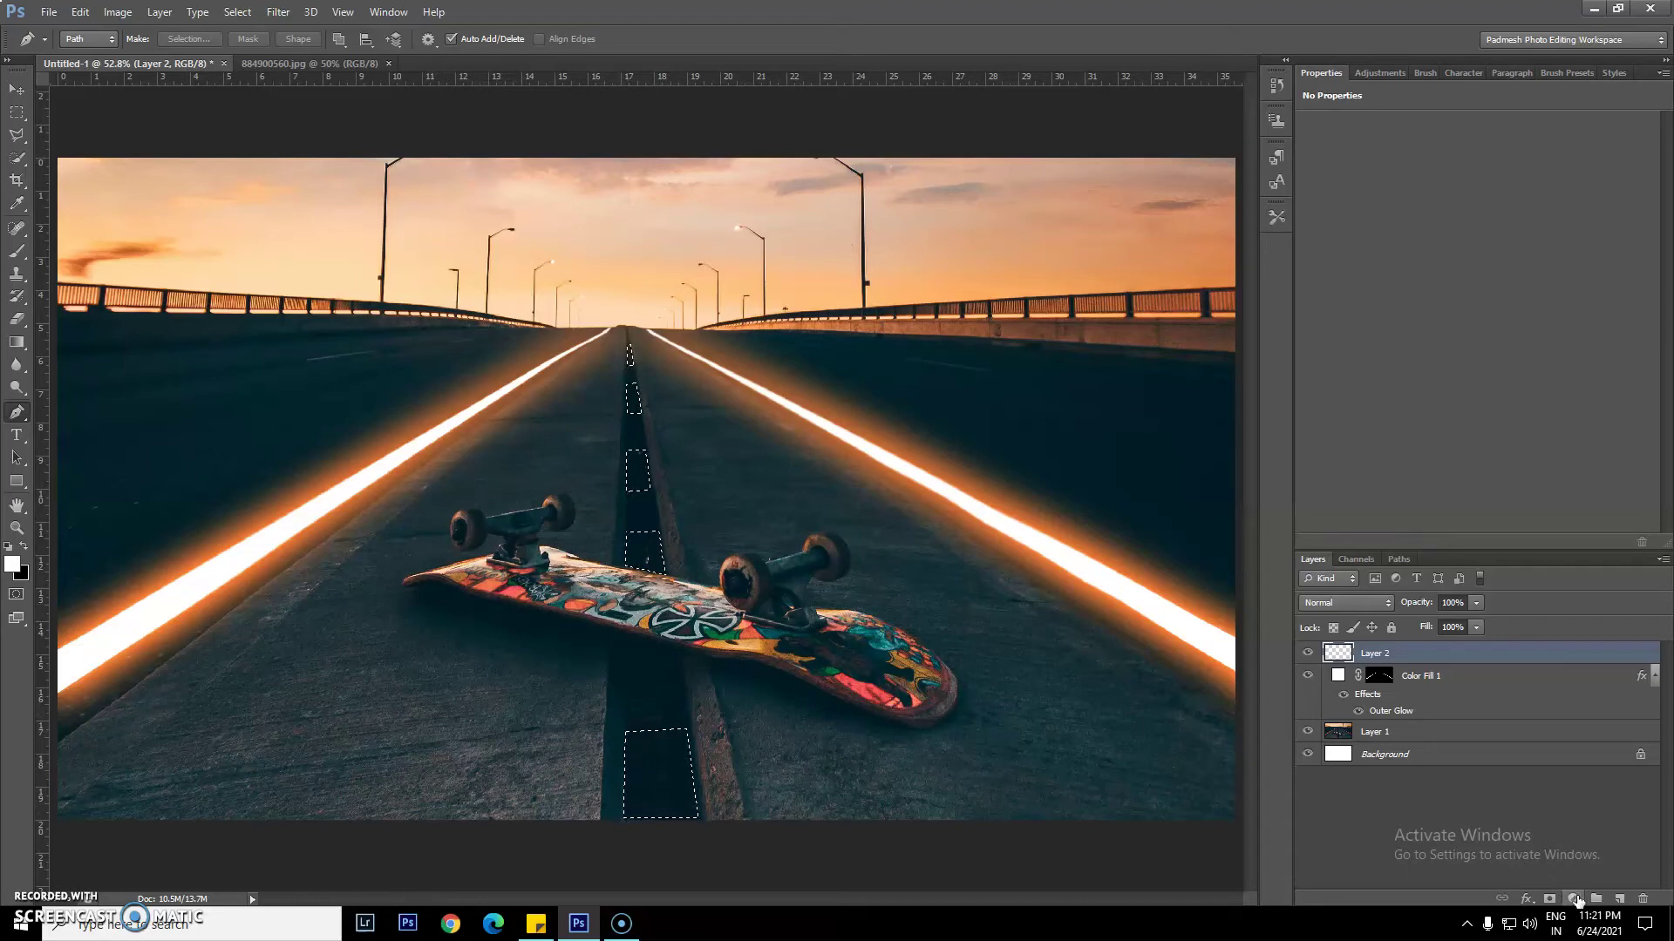
{"action": "left_click", "coordinate": [1574, 899]}
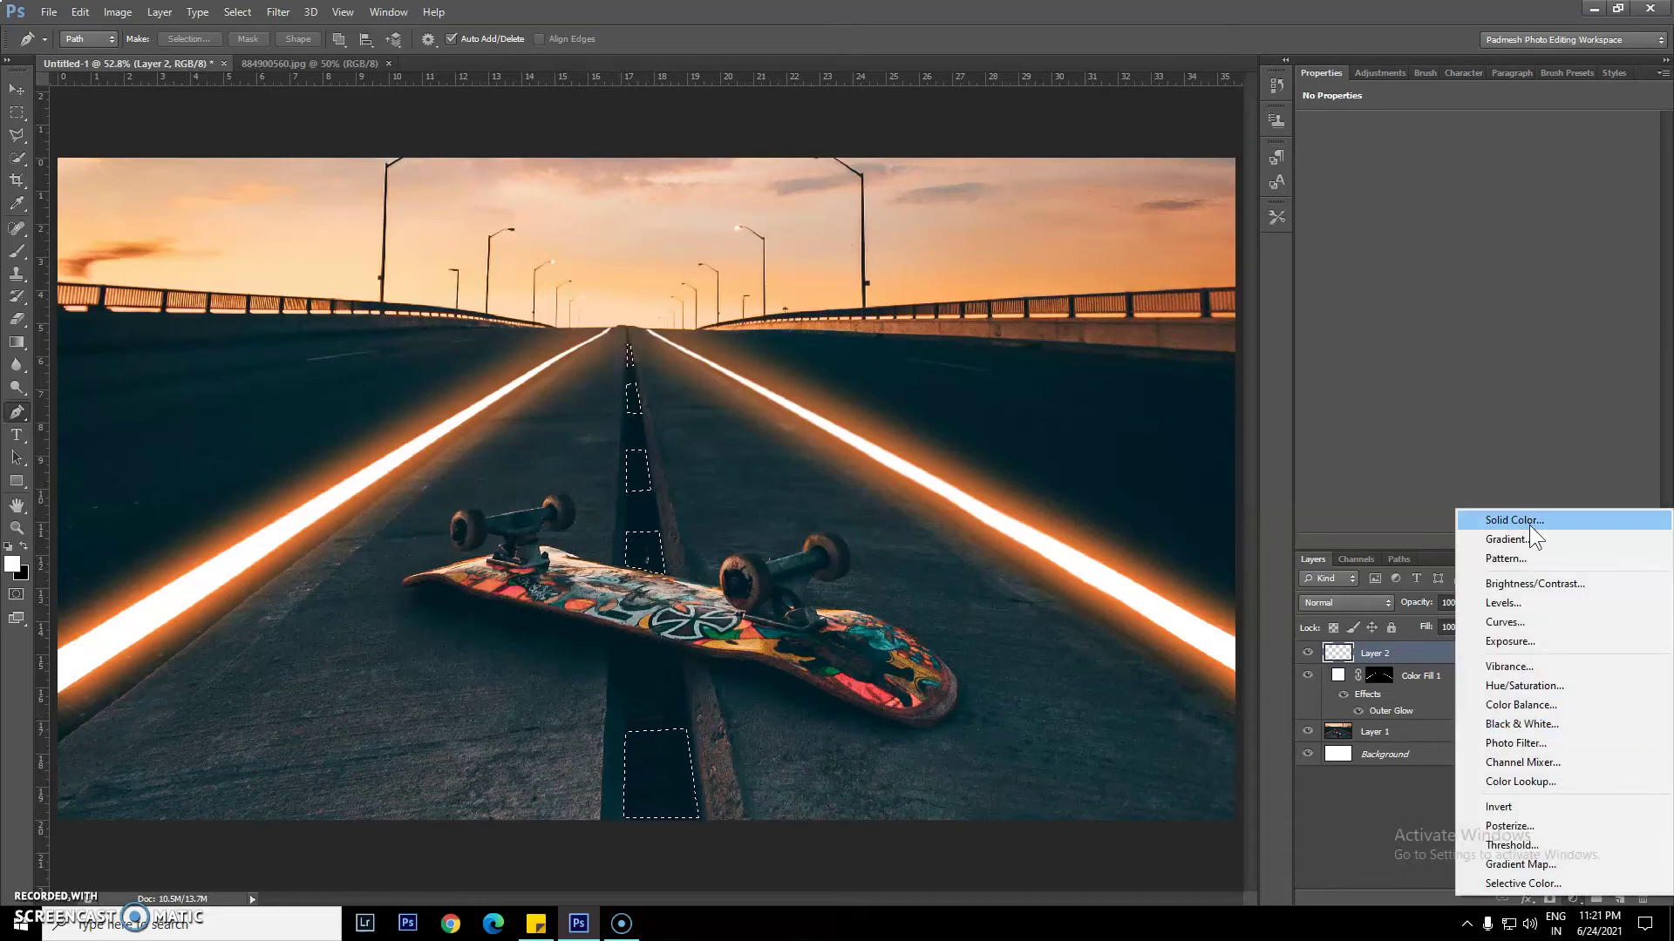
{"action": "left_click", "coordinate": [1527, 523]}
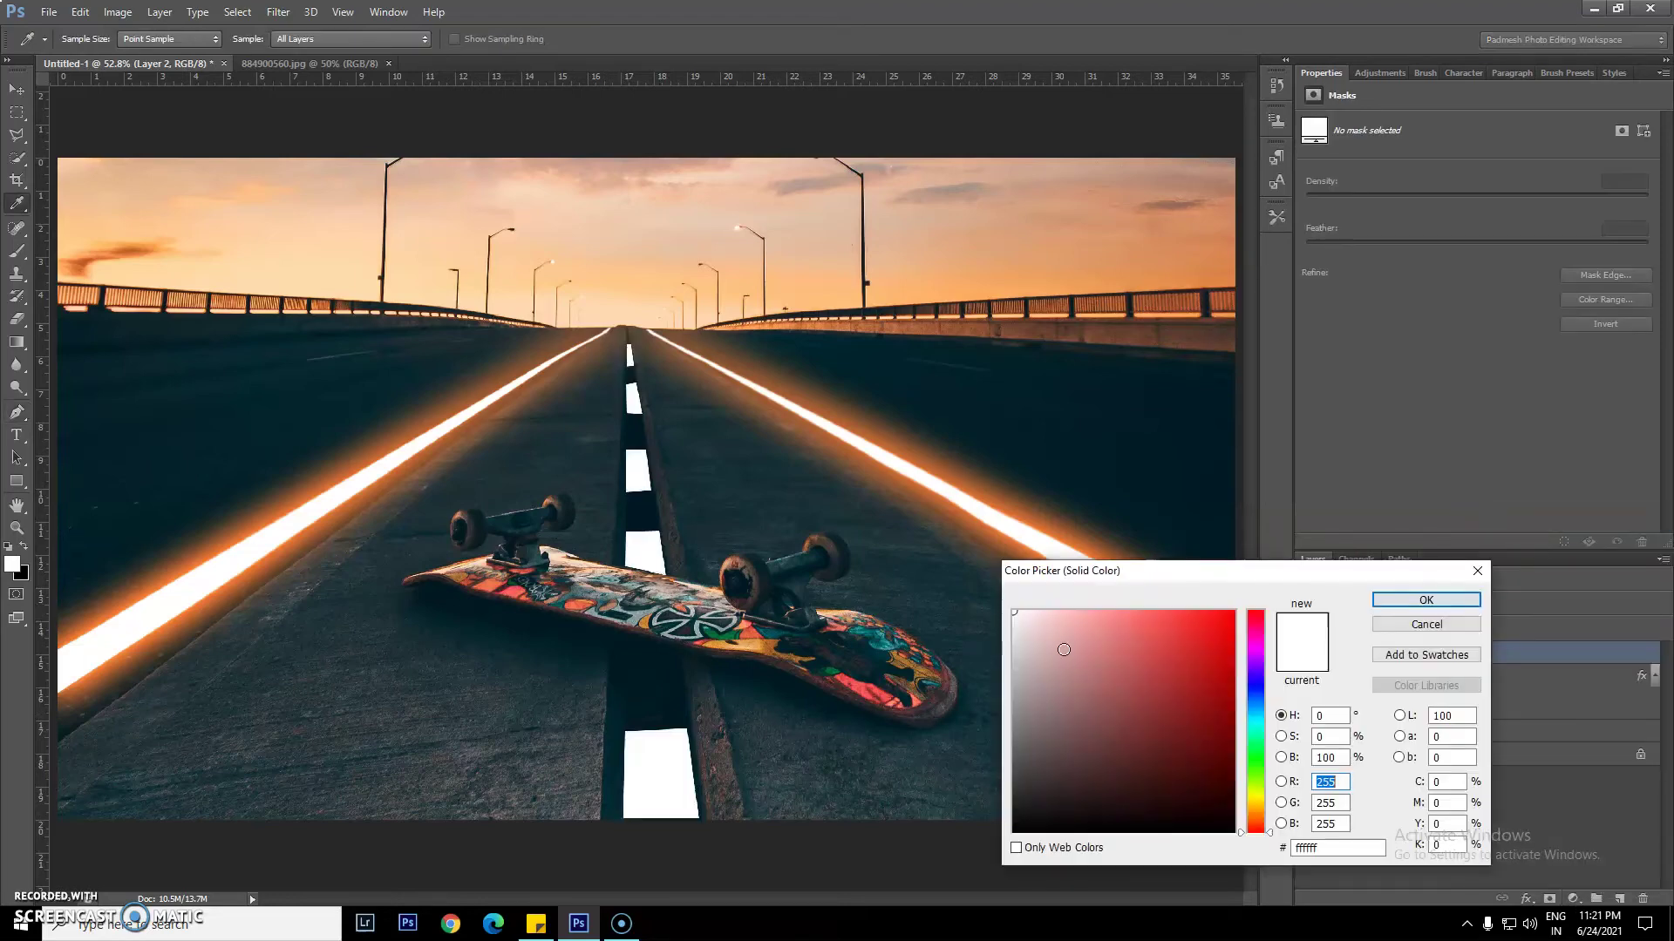
{"action": "left_click", "coordinate": [1382, 599]}
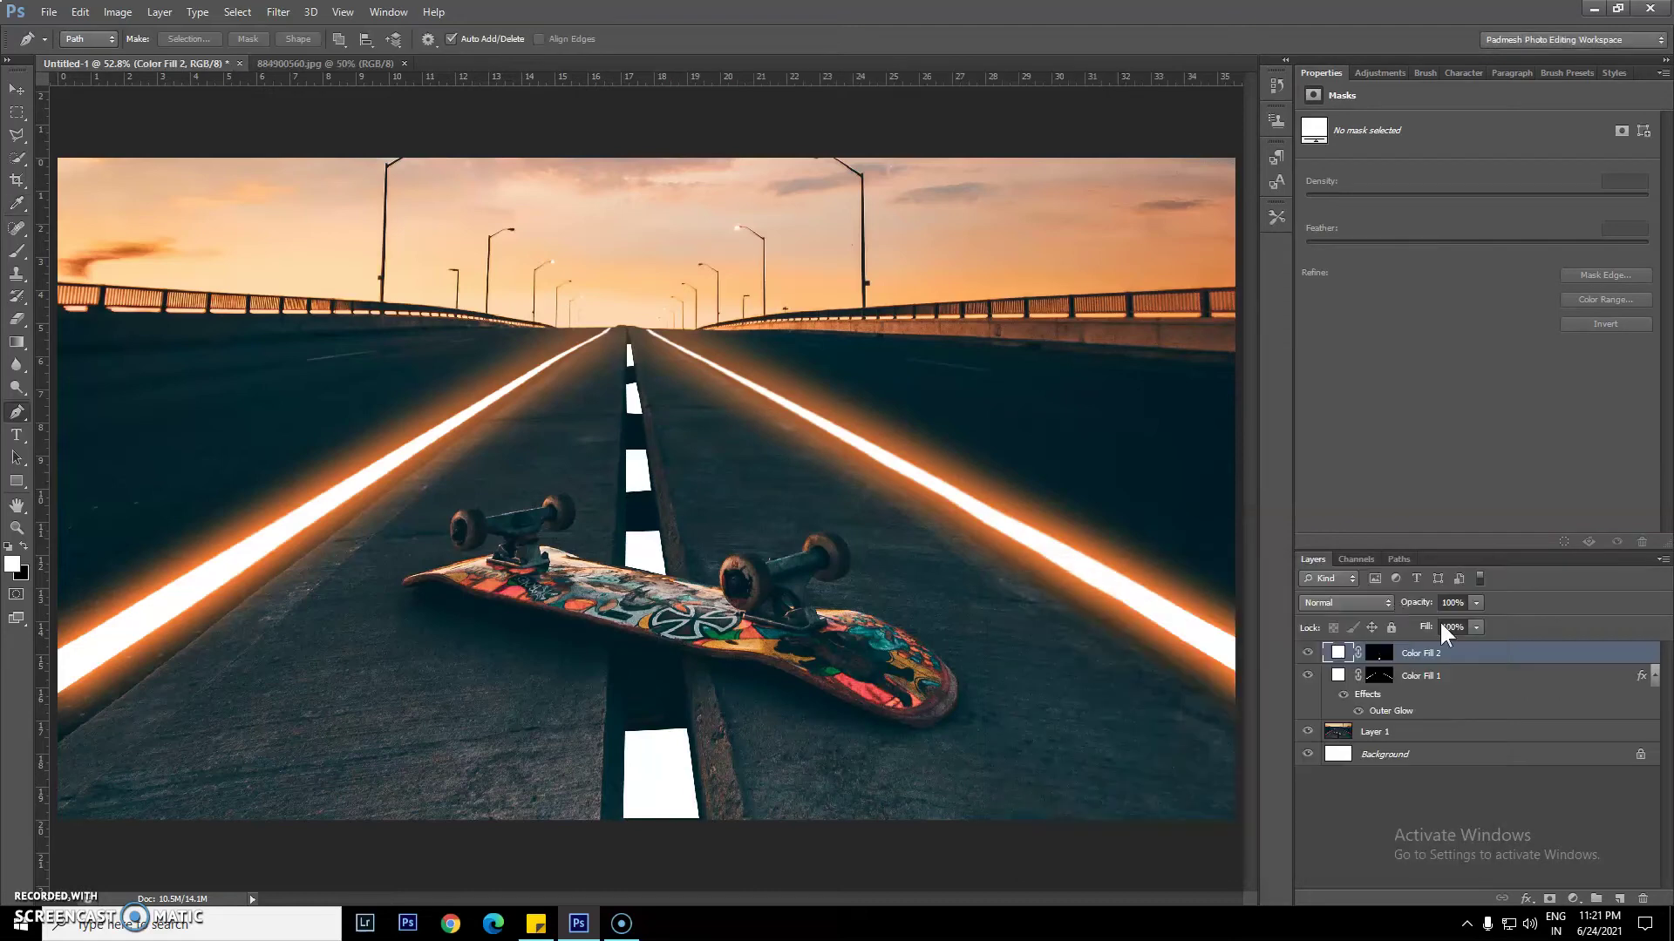
{"action": "right_click", "coordinate": [1480, 655]}
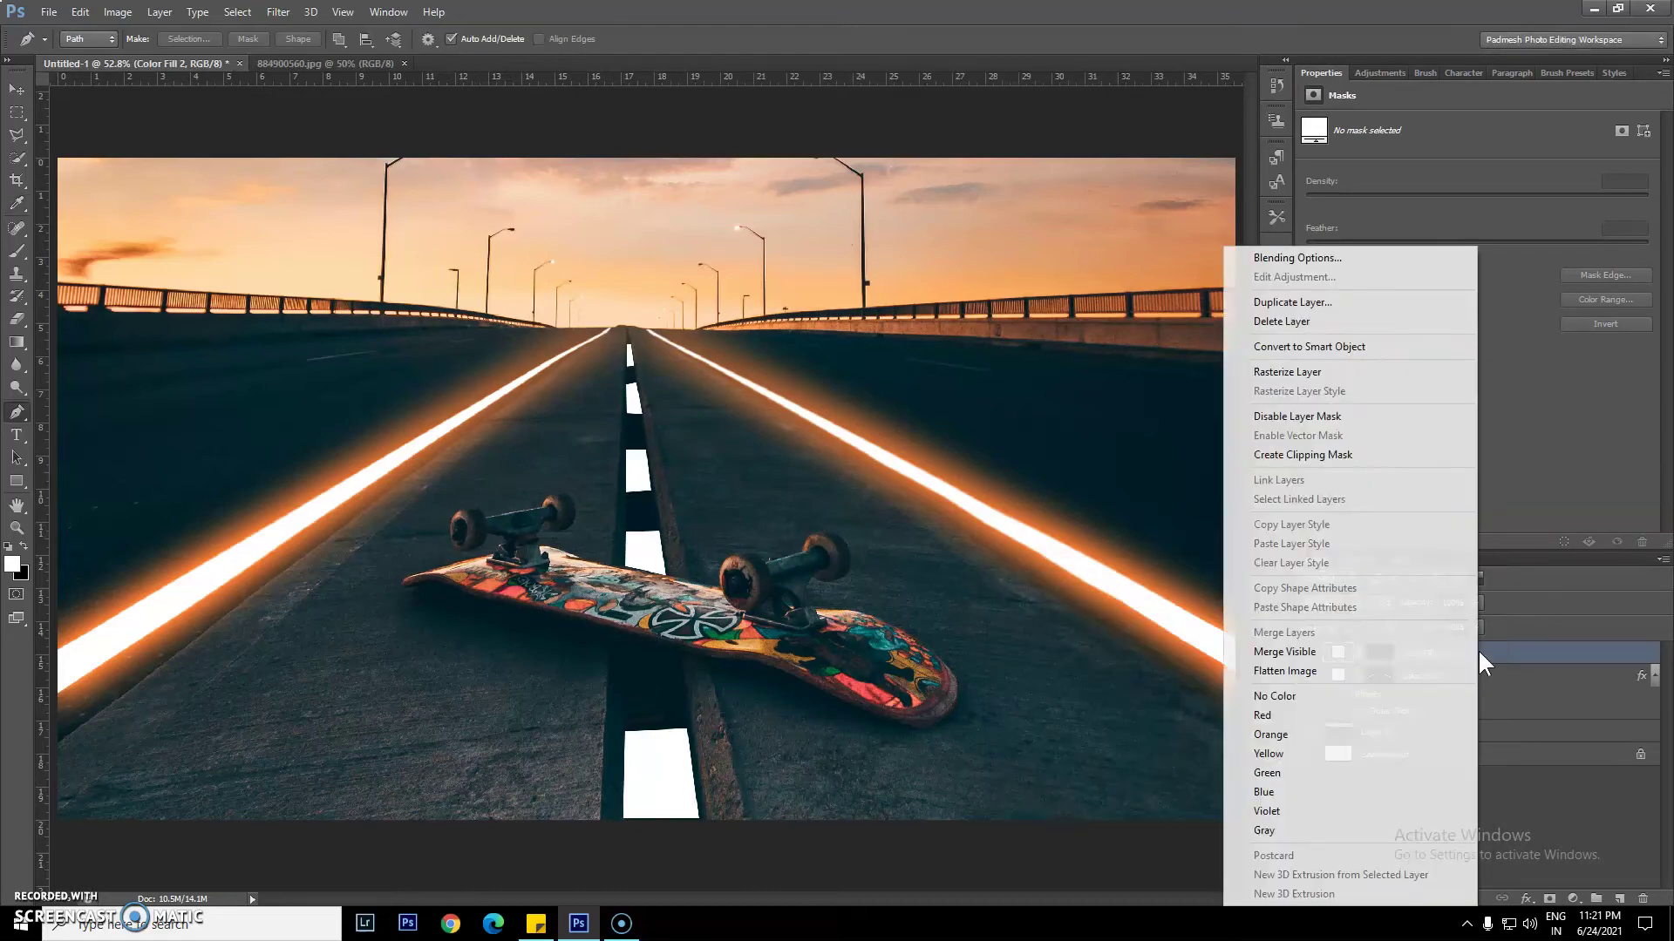
Turn on Outer Glow for Color Fill 2 with a fully saturated cyan colour
{"action": "left_click", "coordinate": [1368, 260]}
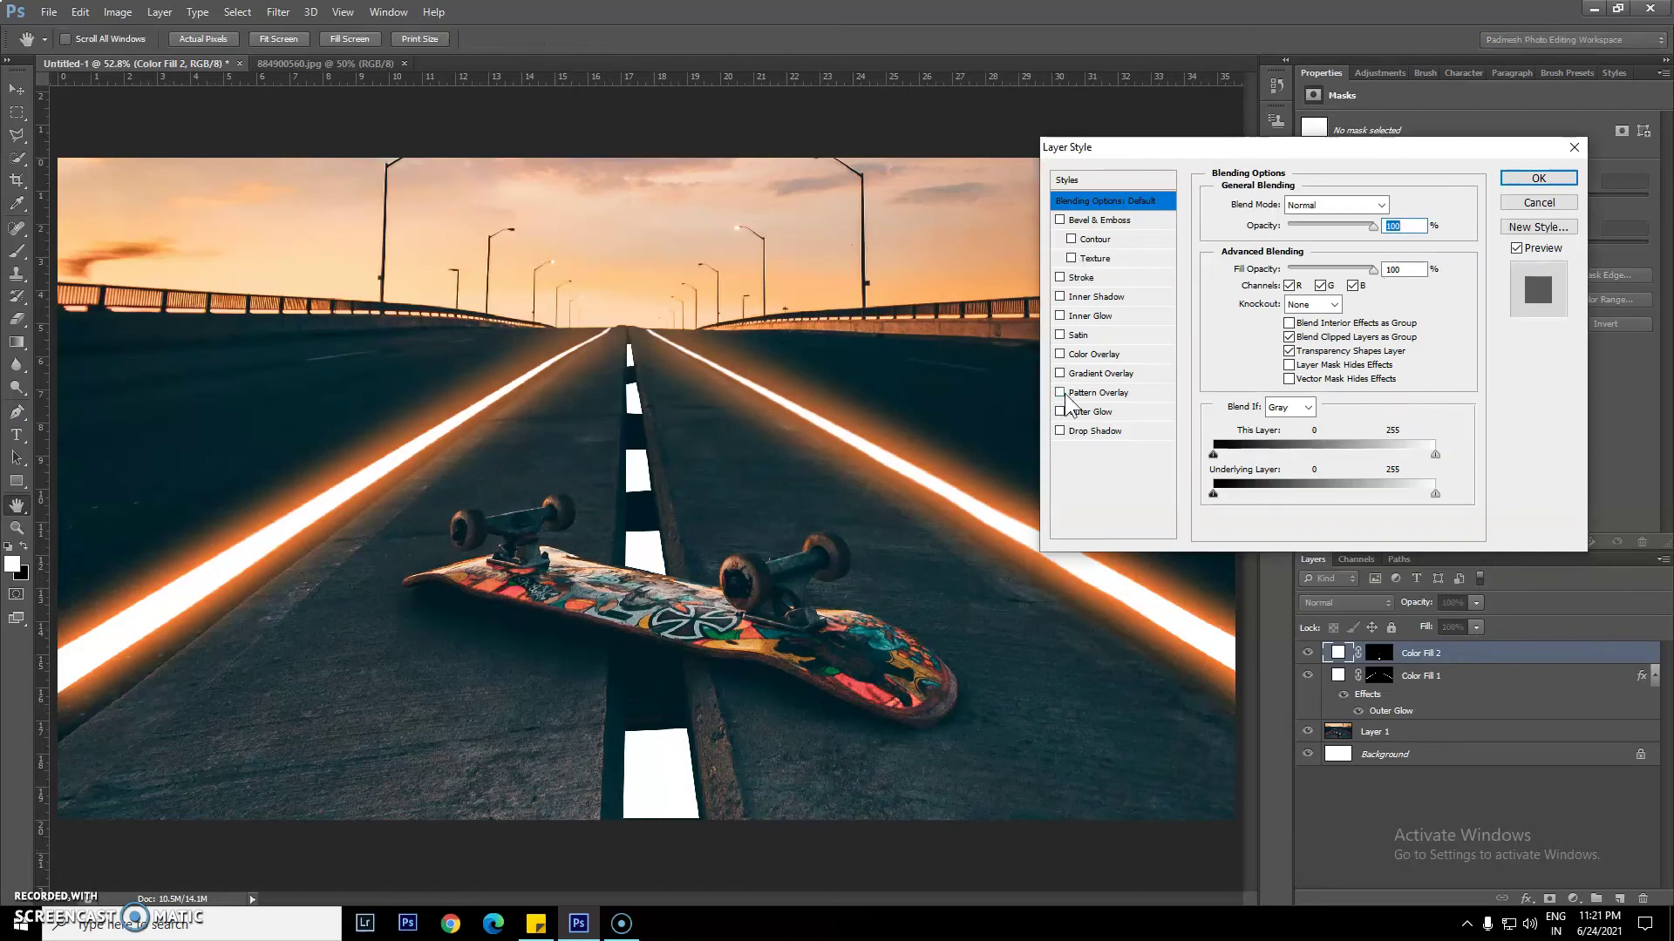
{"action": "left_click", "coordinate": [1065, 412]}
{"action": "left_click", "coordinate": [1089, 413]}
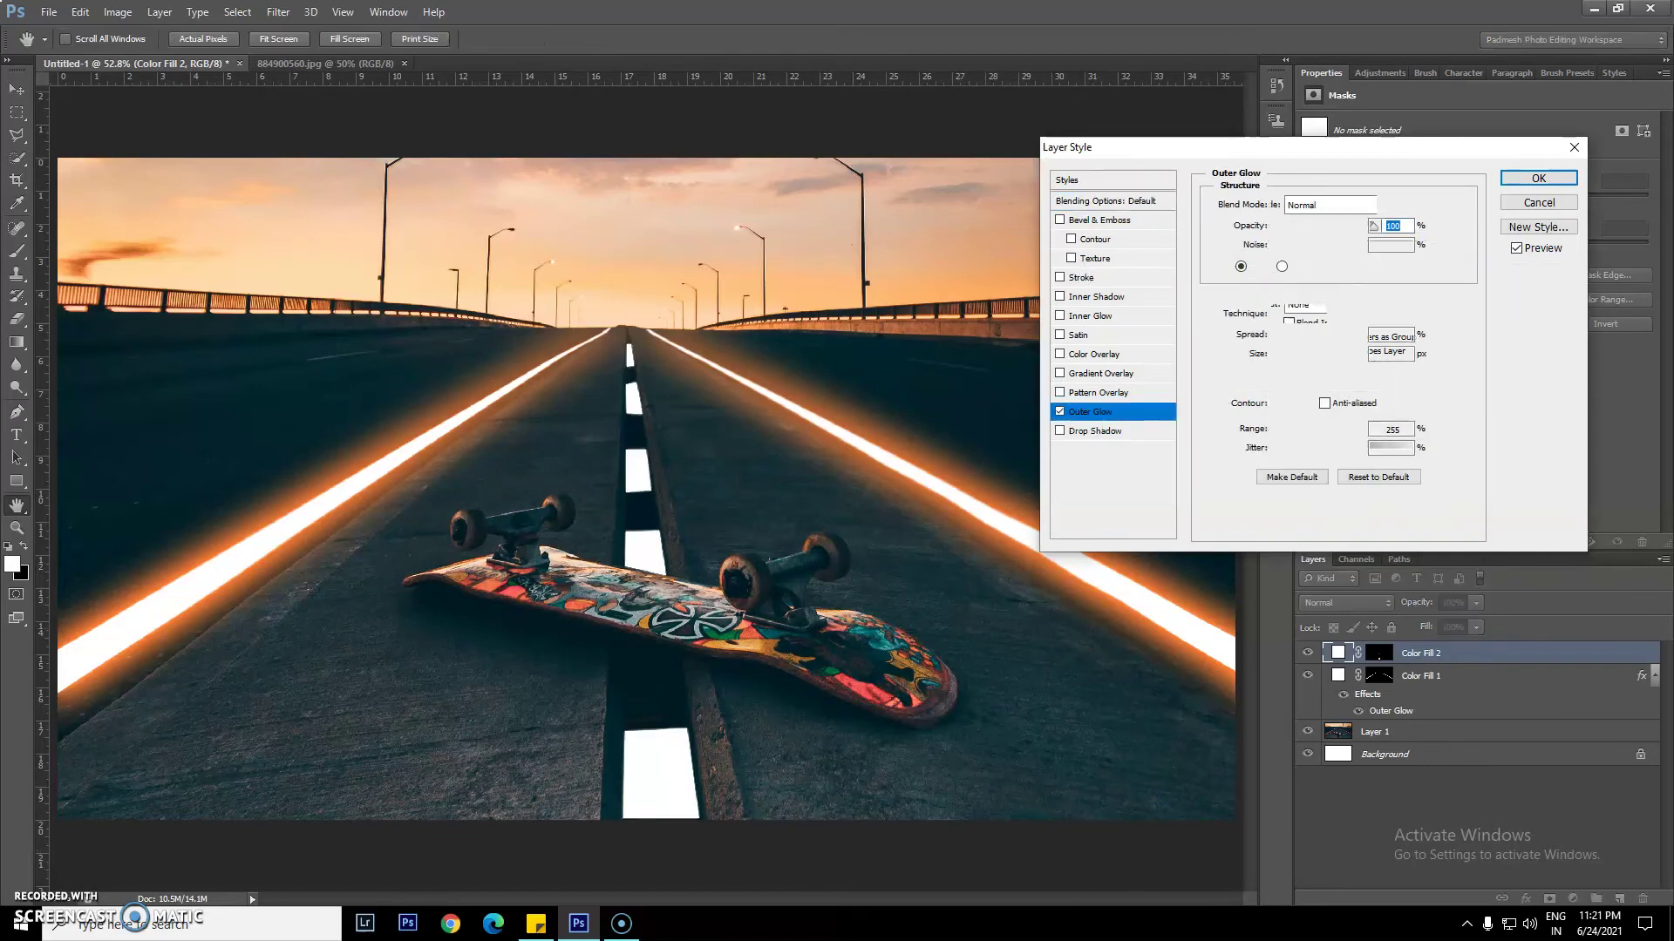
{"action": "left_click", "coordinate": [1257, 266]}
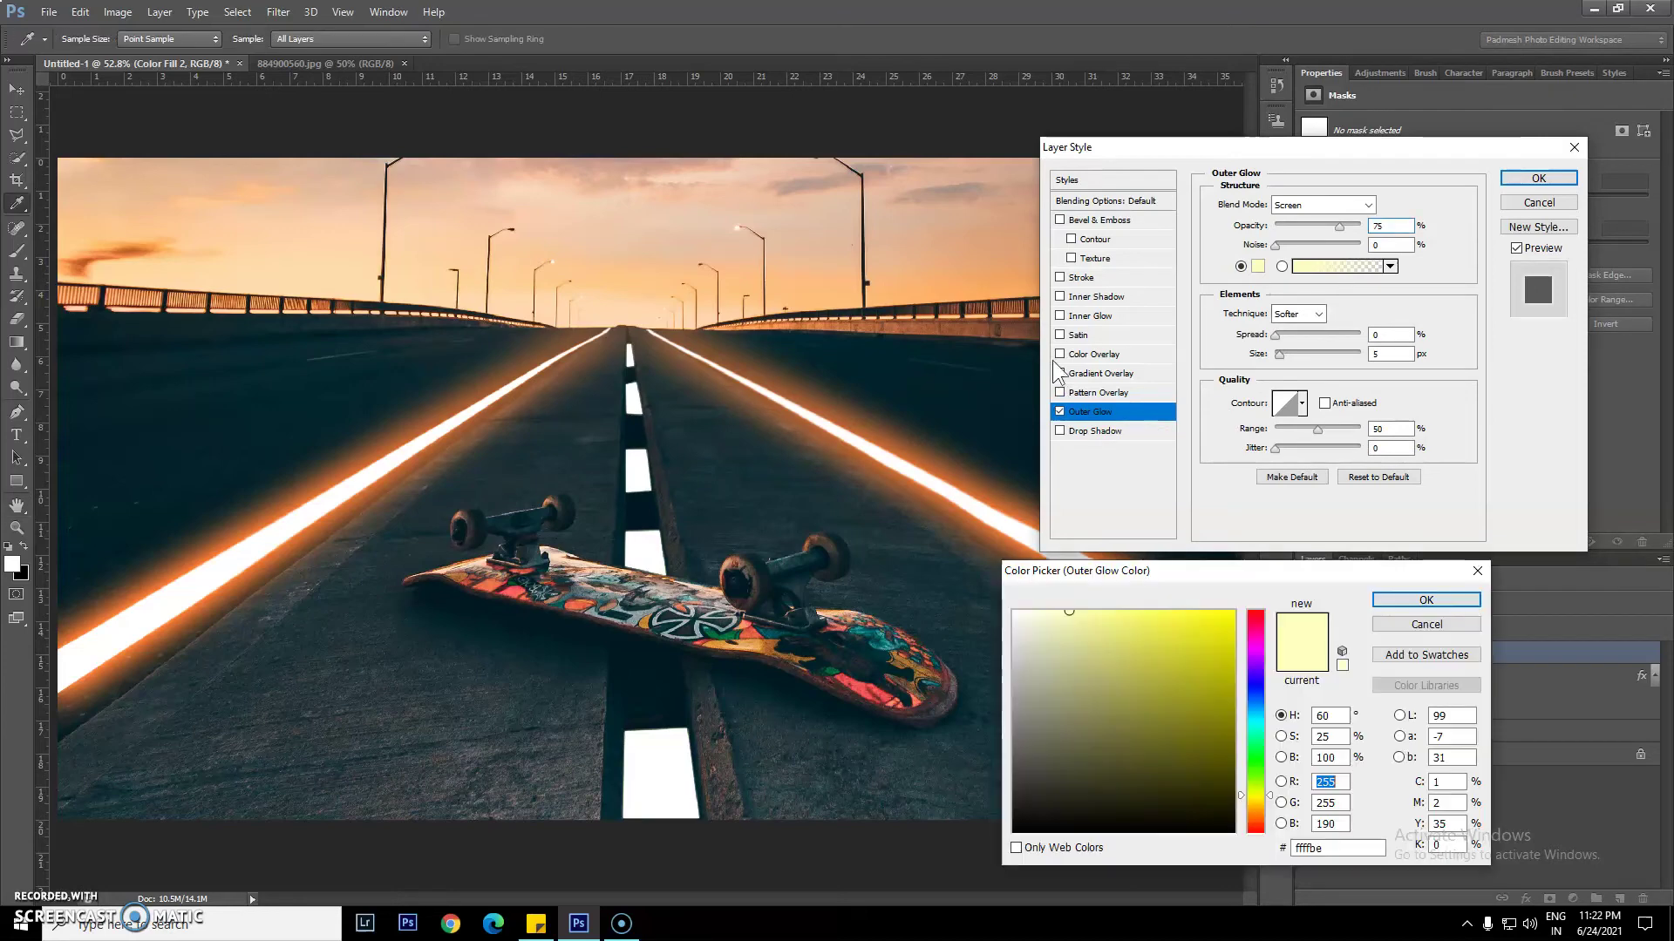
{"action": "left_click_drag", "start_coordinate": [1152, 565], "coordinate": [1218, 565]}
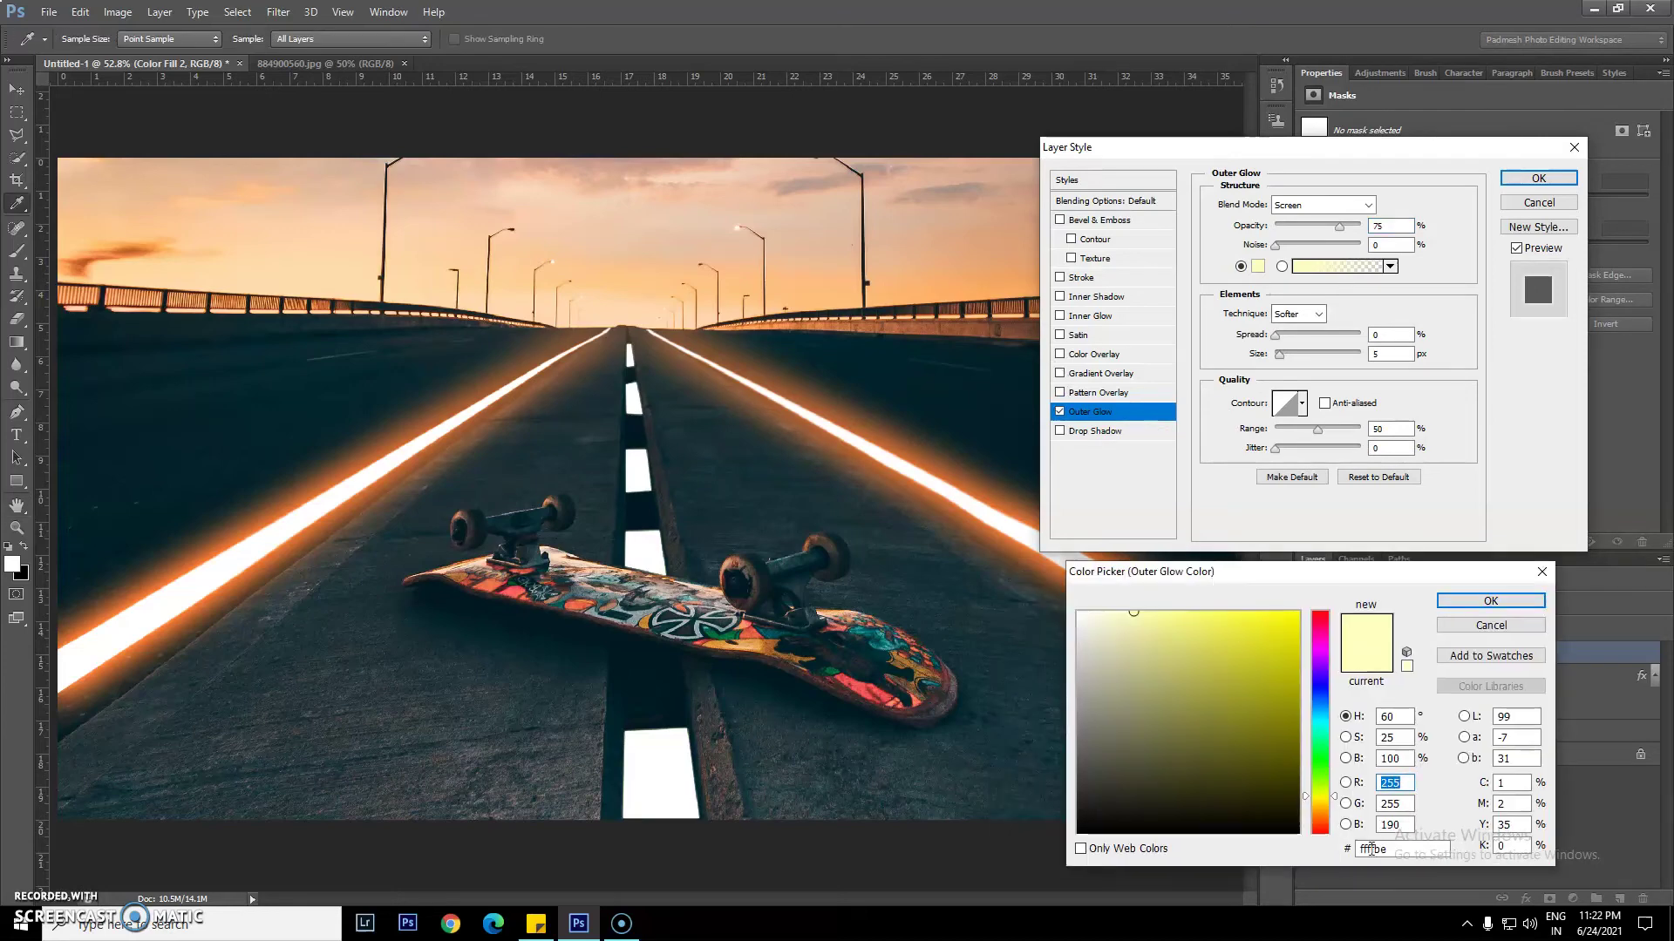
{"action": "left_click_drag", "start_coordinate": [1343, 795], "coordinate": [1338, 713]}
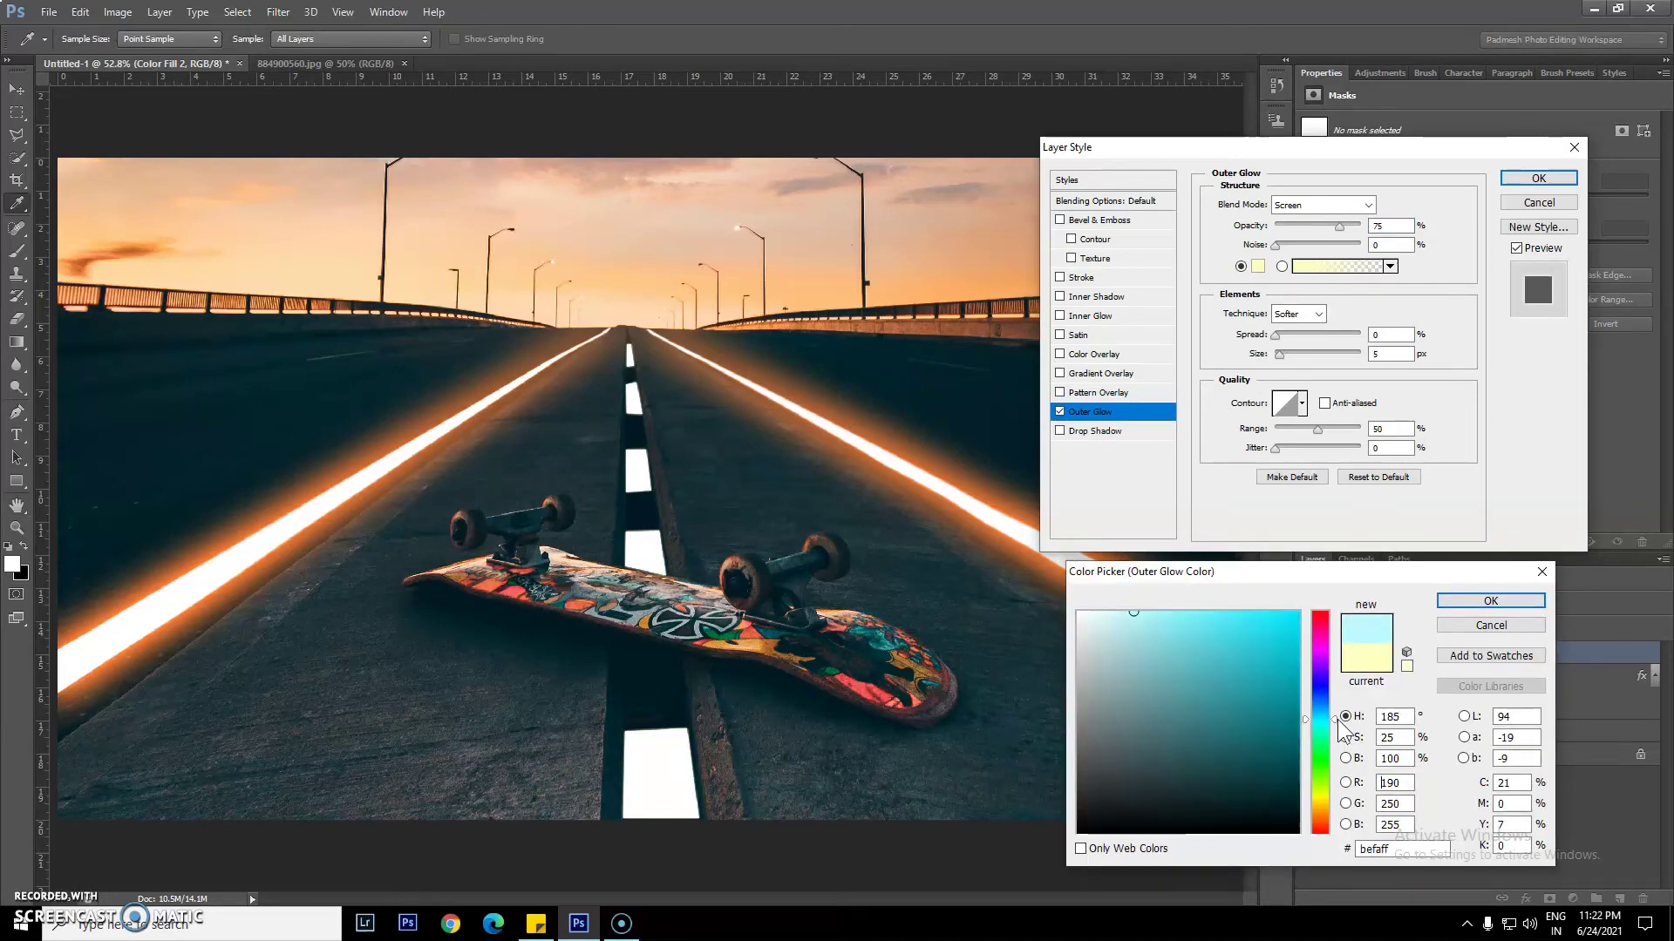
{"action": "left_click", "coordinate": [1298, 613]}
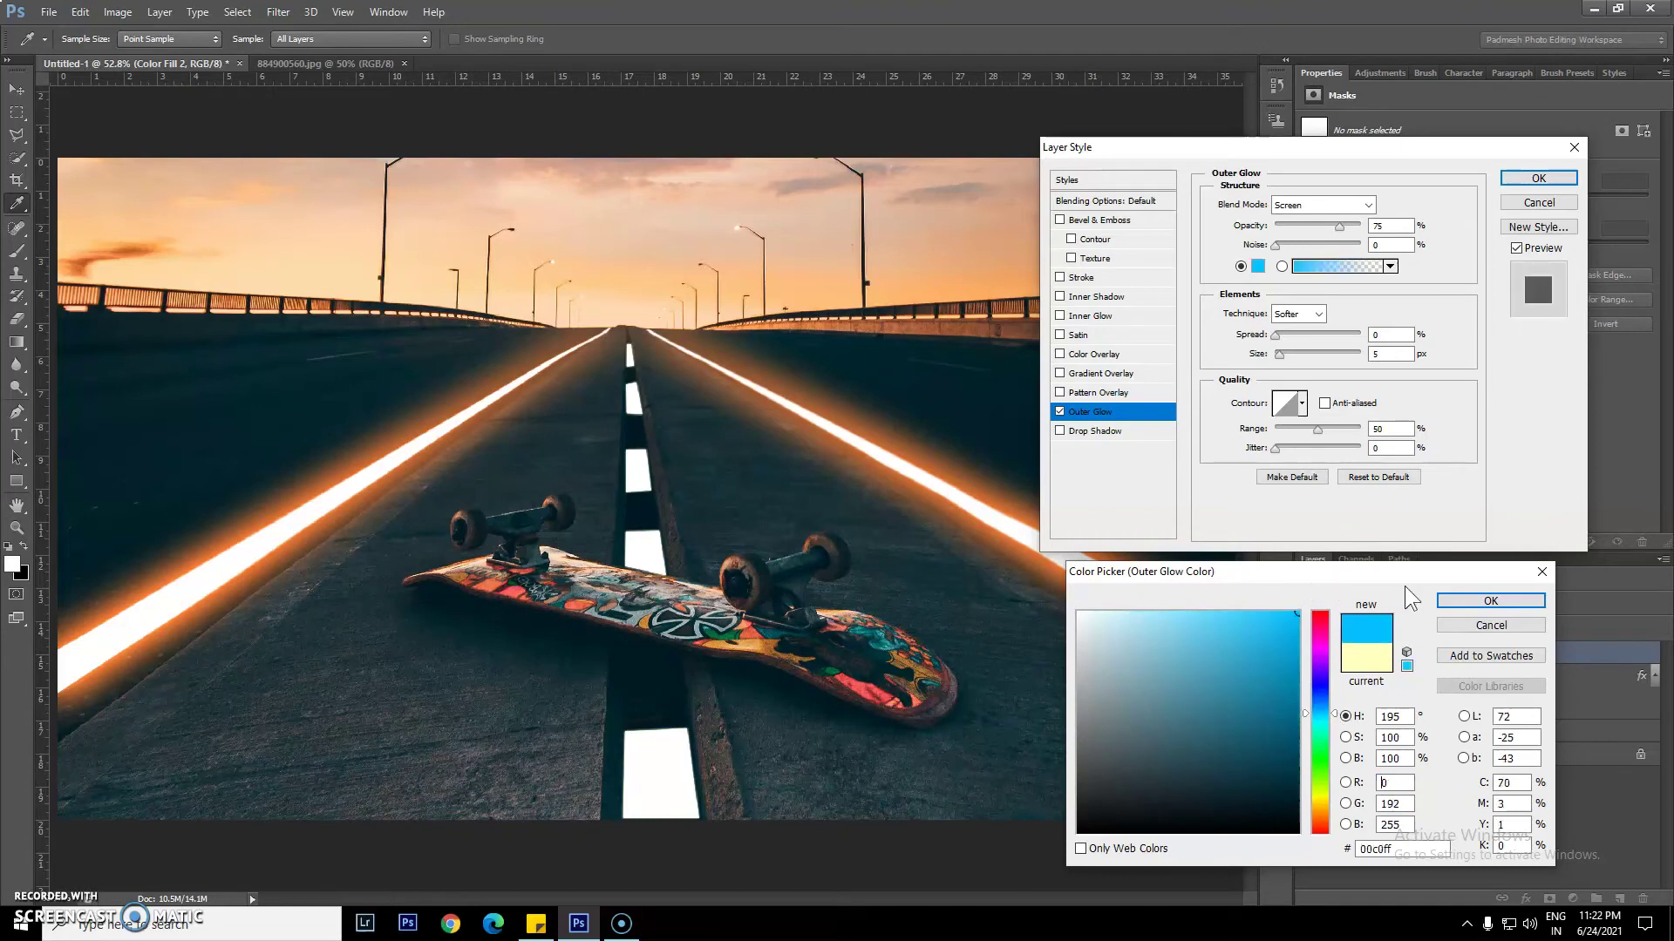
{"action": "left_click", "coordinate": [1449, 601]}
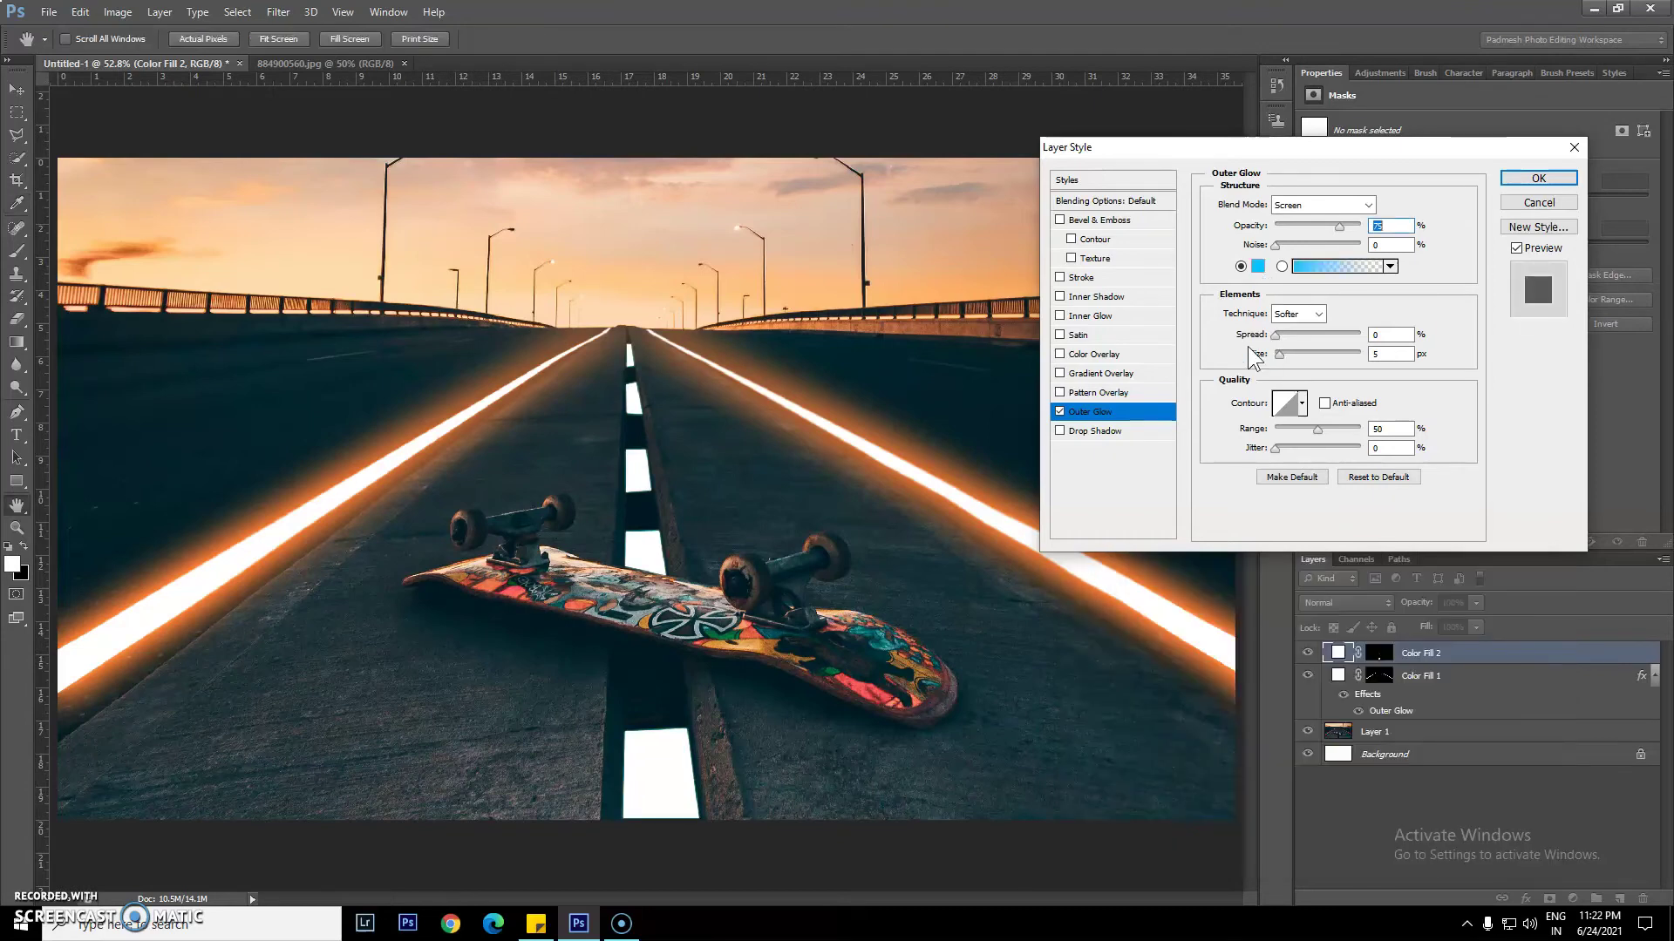
Set glow opacity to 100%, tune size, spread and range, and try a bluer hue
{"action": "left_click_drag", "start_coordinate": [1256, 355], "coordinate": [1285, 355]}
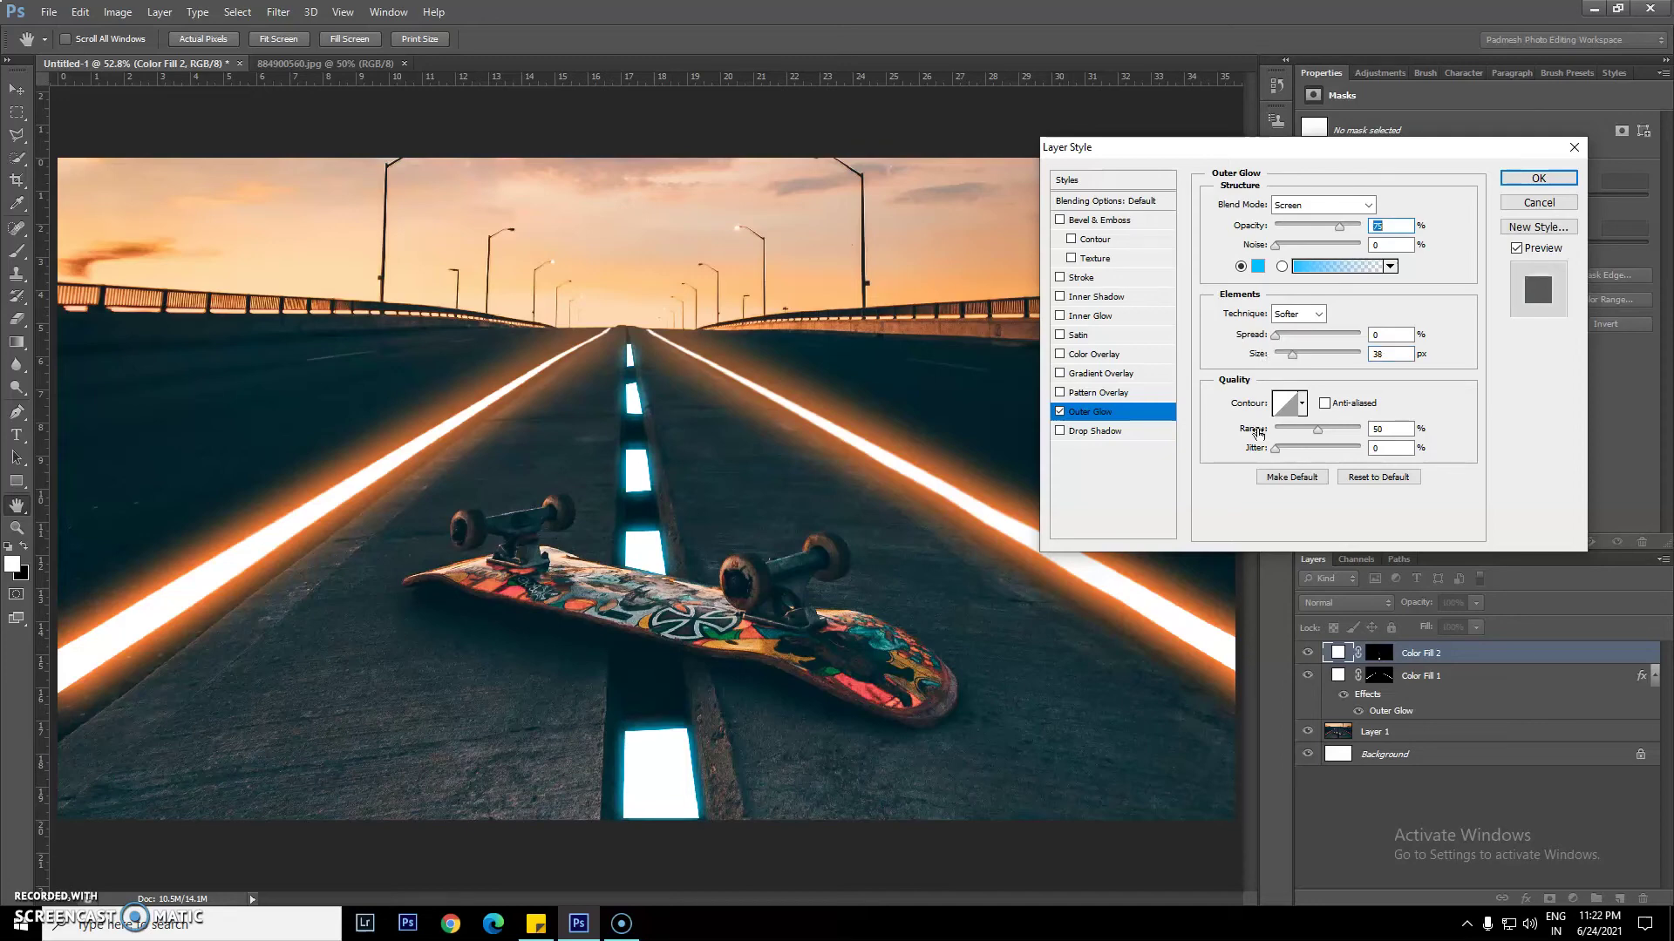
{"action": "left_click_drag", "start_coordinate": [1253, 429], "coordinate": [1246, 430]}
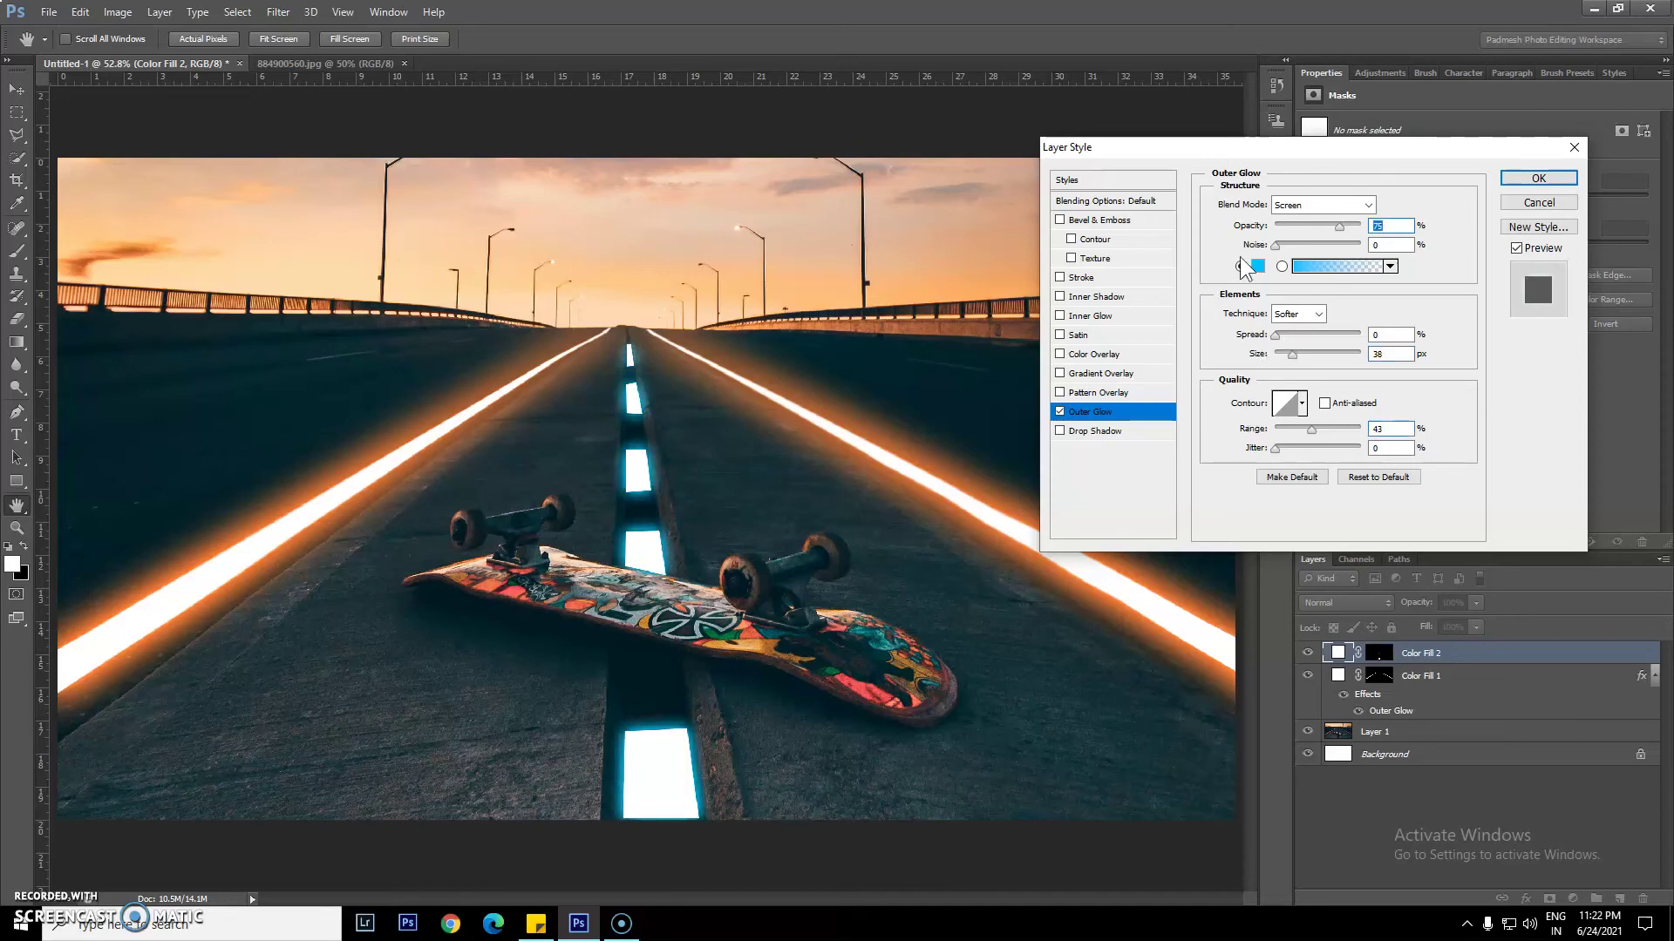
{"action": "left_click_drag", "start_coordinate": [1239, 230], "coordinate": [1261, 229]}
{"action": "left_click_drag", "start_coordinate": [1247, 337], "coordinate": [1252, 356]}
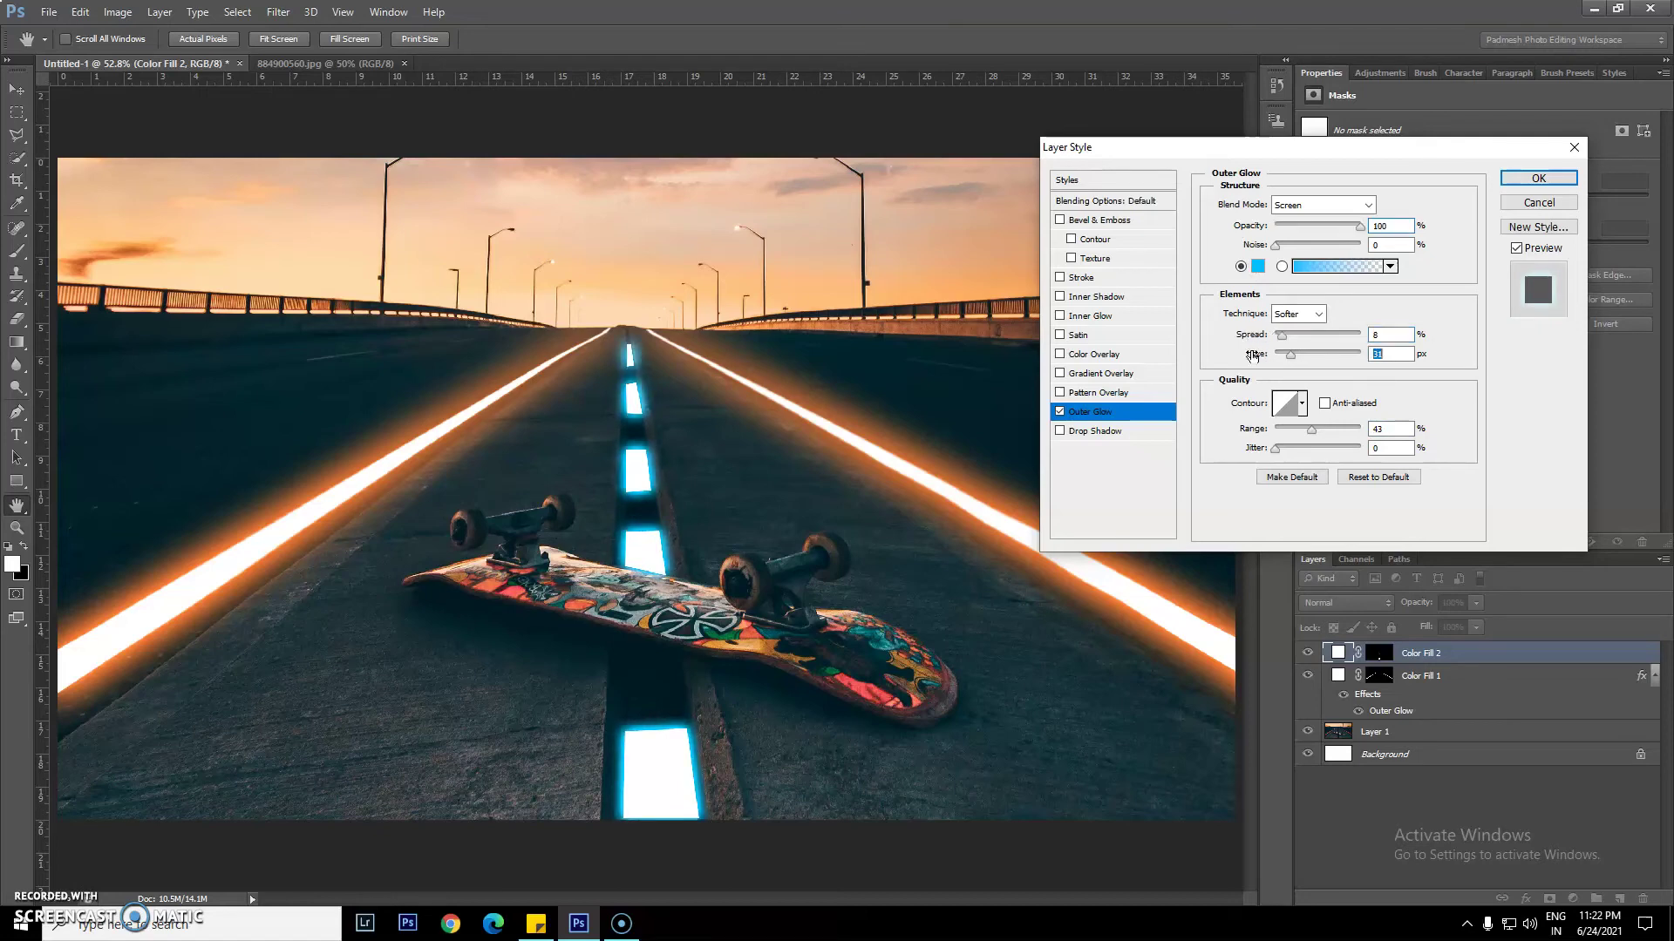
{"action": "left_click_drag", "start_coordinate": [1258, 430], "coordinate": [1266, 430]}
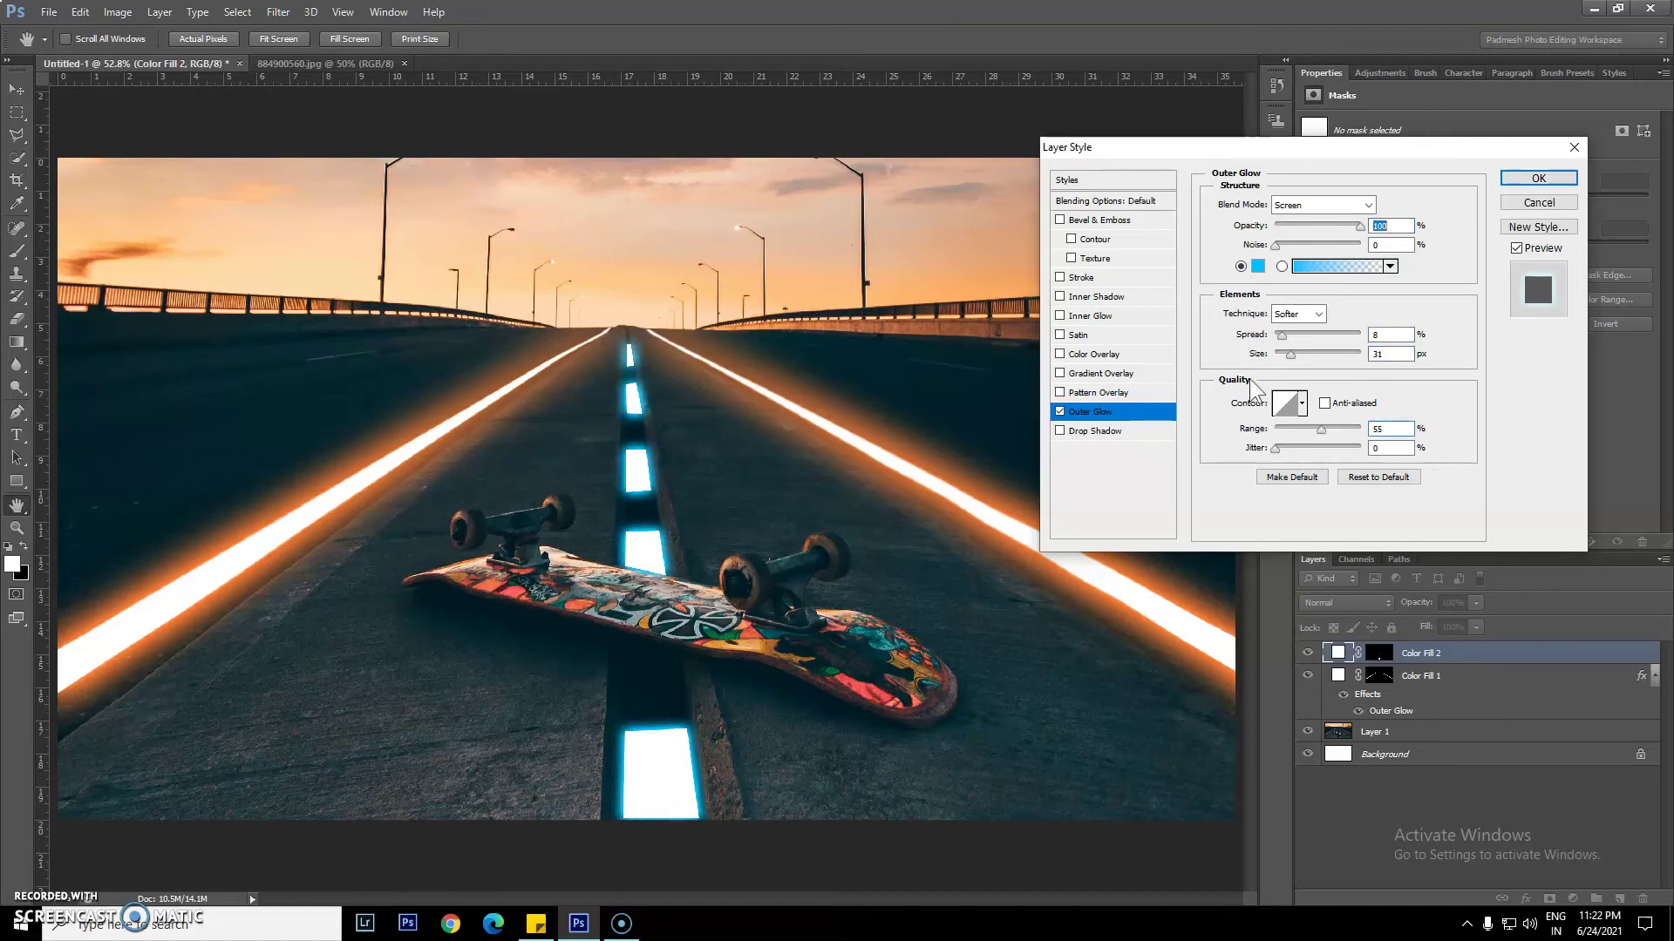
{"action": "left_click_drag", "start_coordinate": [1255, 357], "coordinate": [1267, 364]}
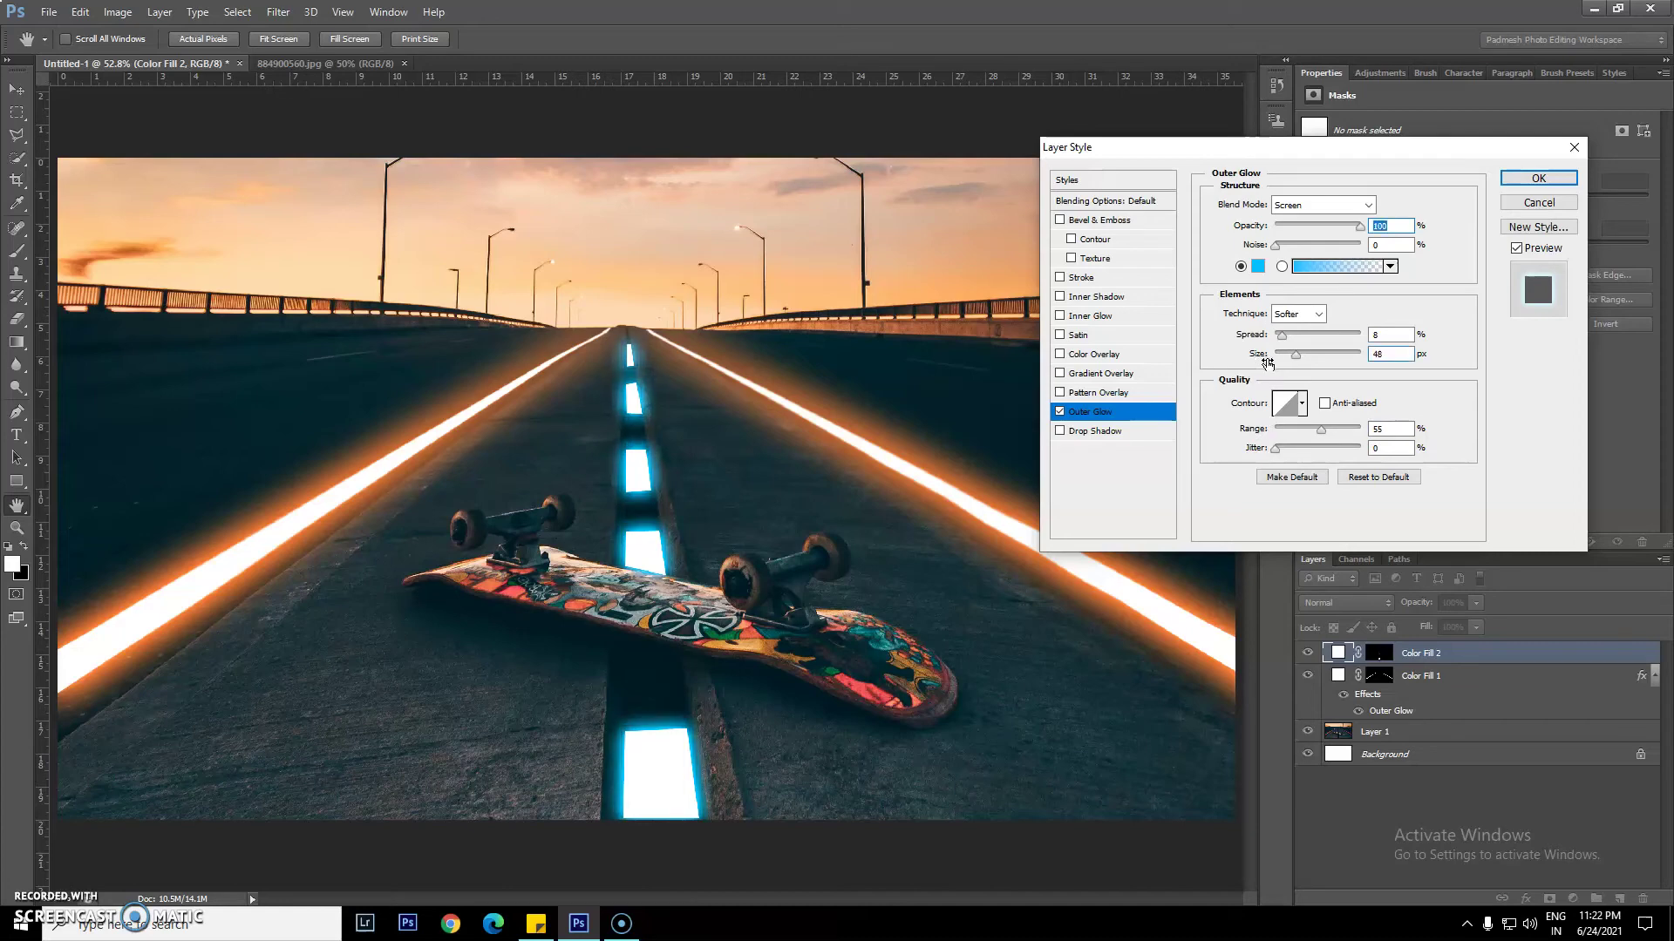
{"action": "left_click", "coordinate": [1258, 265]}
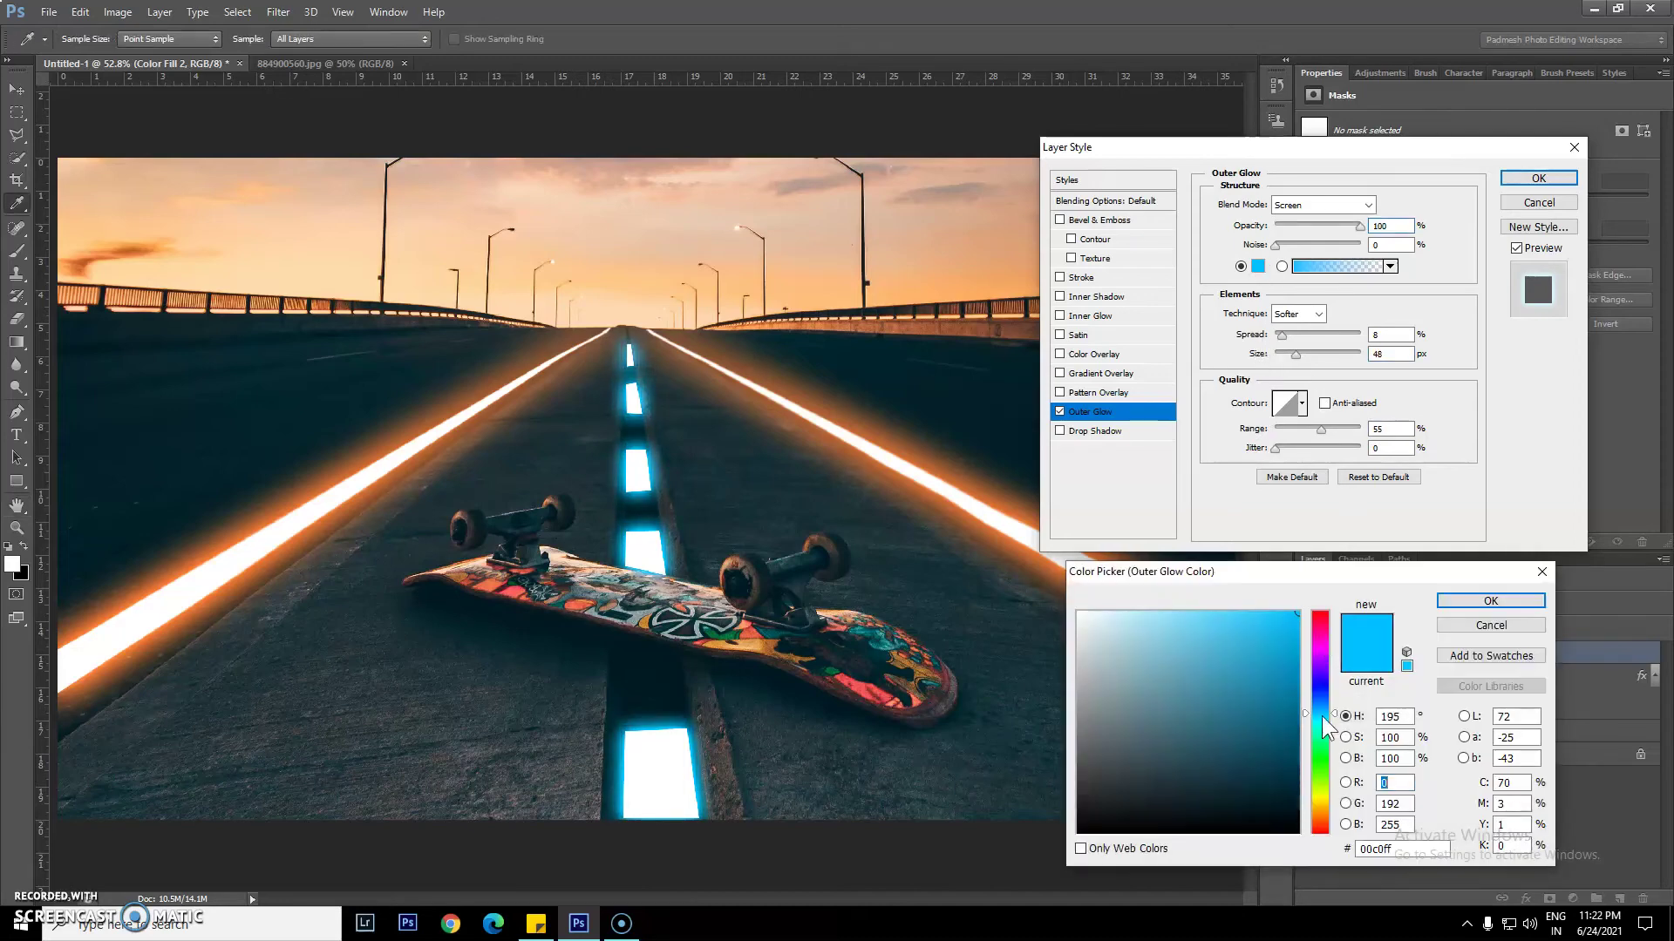
{"action": "left_click_drag", "start_coordinate": [1321, 718], "coordinate": [1335, 709]}
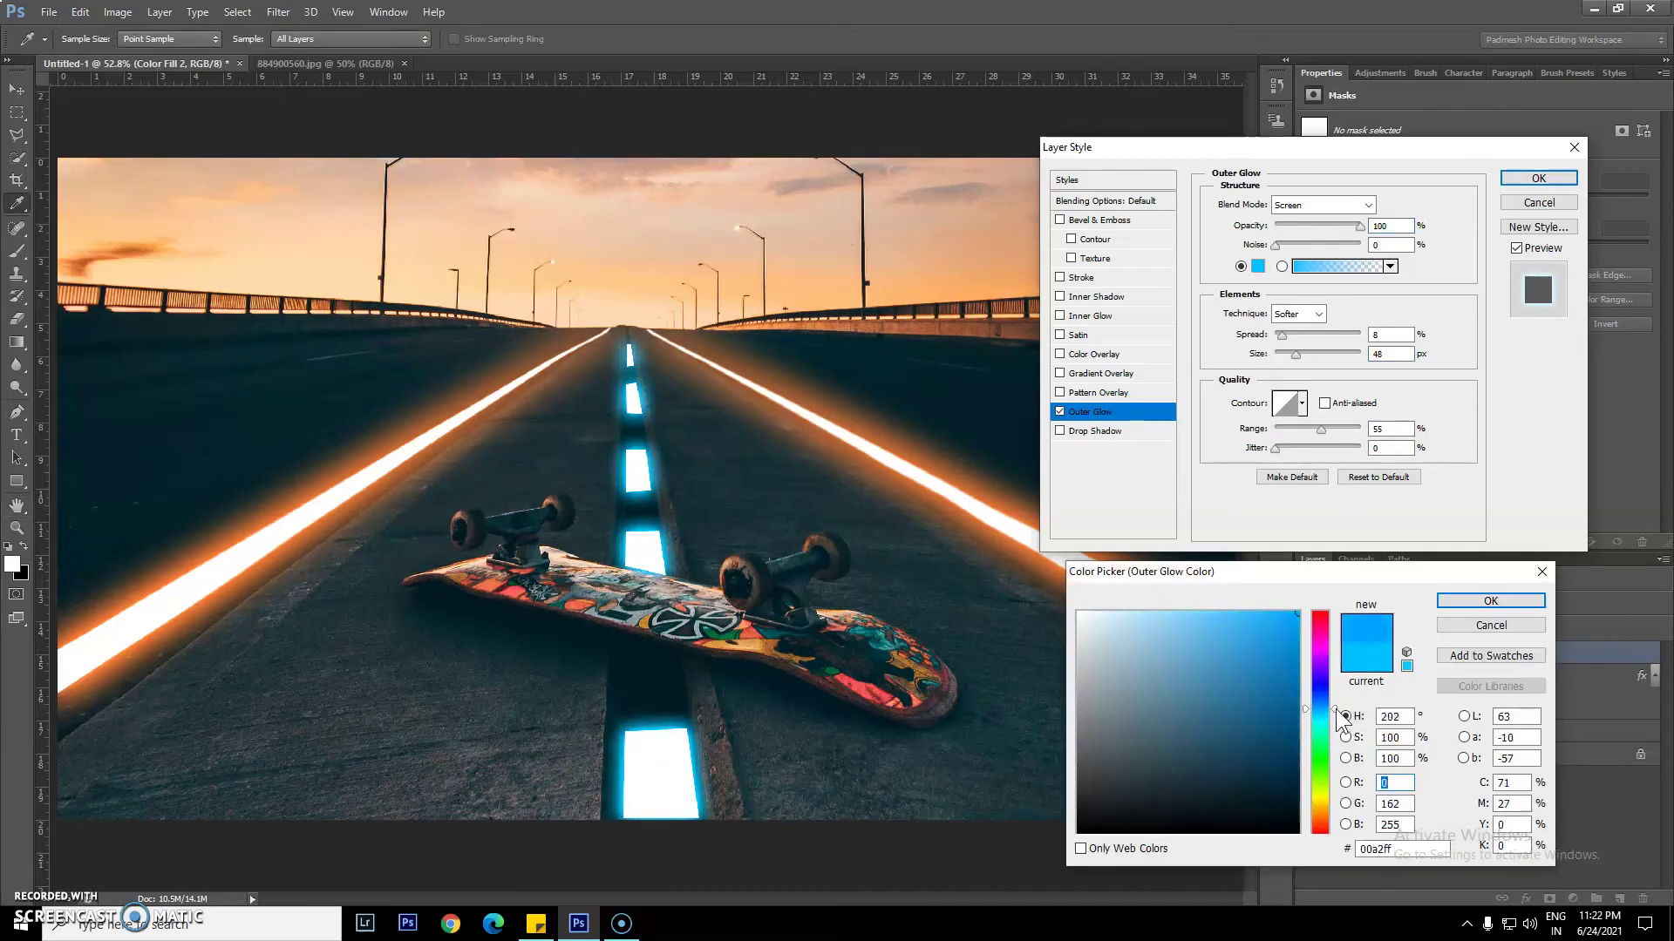
{"action": "left_click", "coordinate": [1452, 601]}
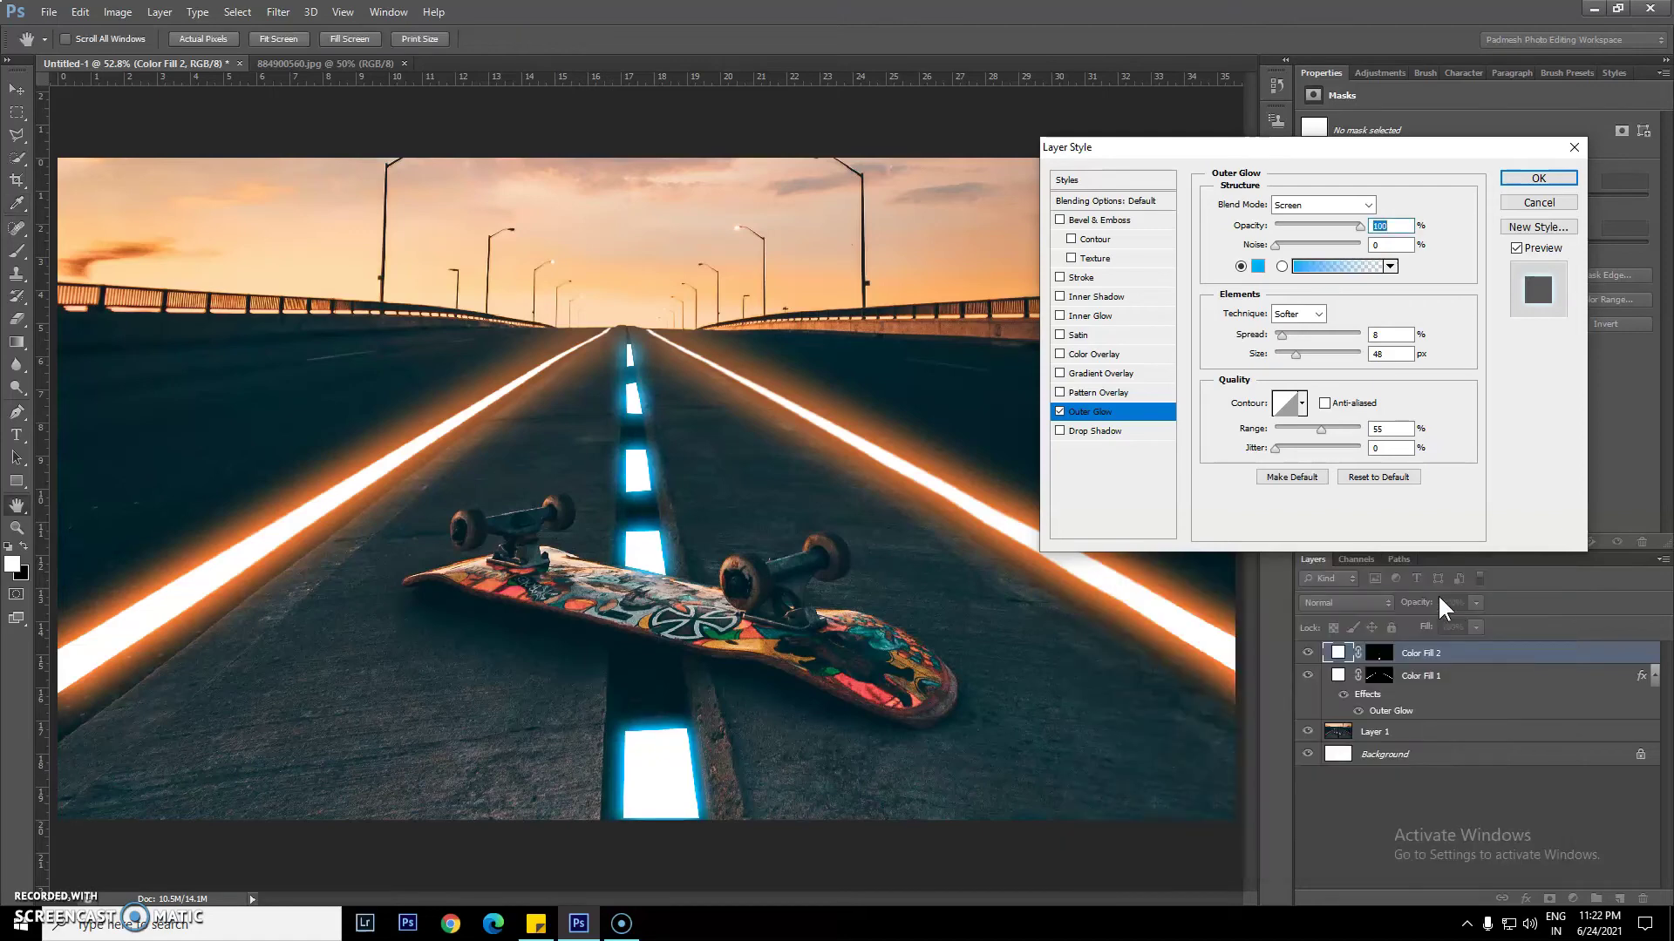
Return to a brighter cyan, set range 61 and spread 4, and apply the glow
{"action": "left_click", "coordinate": [1255, 267]}
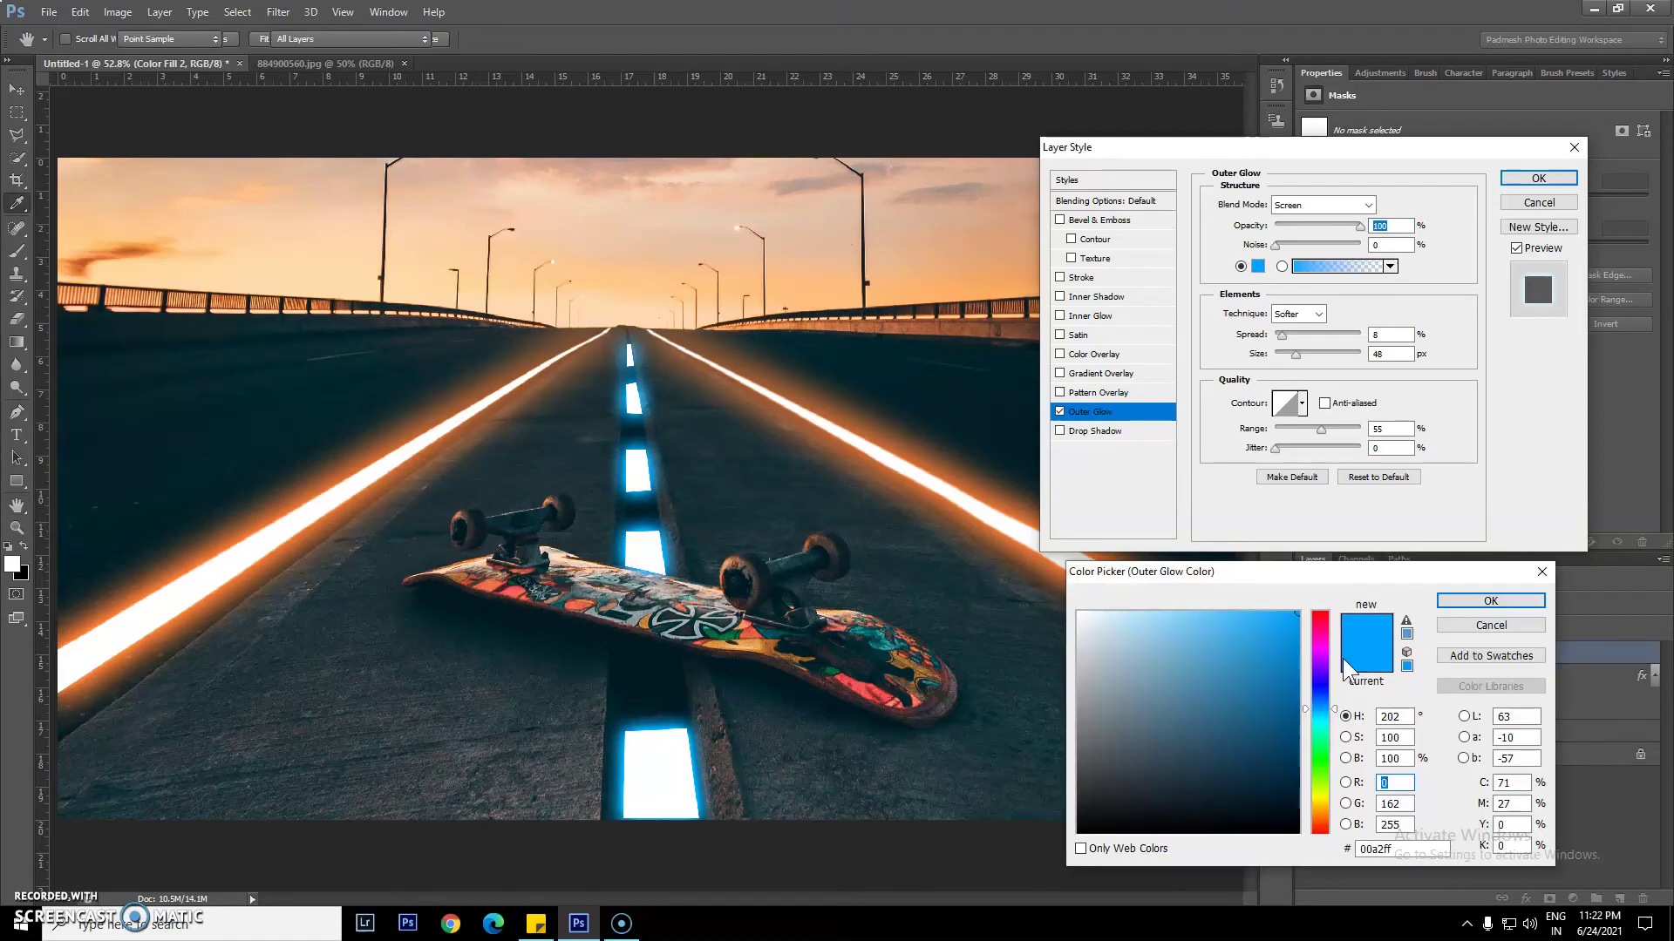
{"action": "left_click_drag", "start_coordinate": [1340, 715], "coordinate": [1335, 720]}
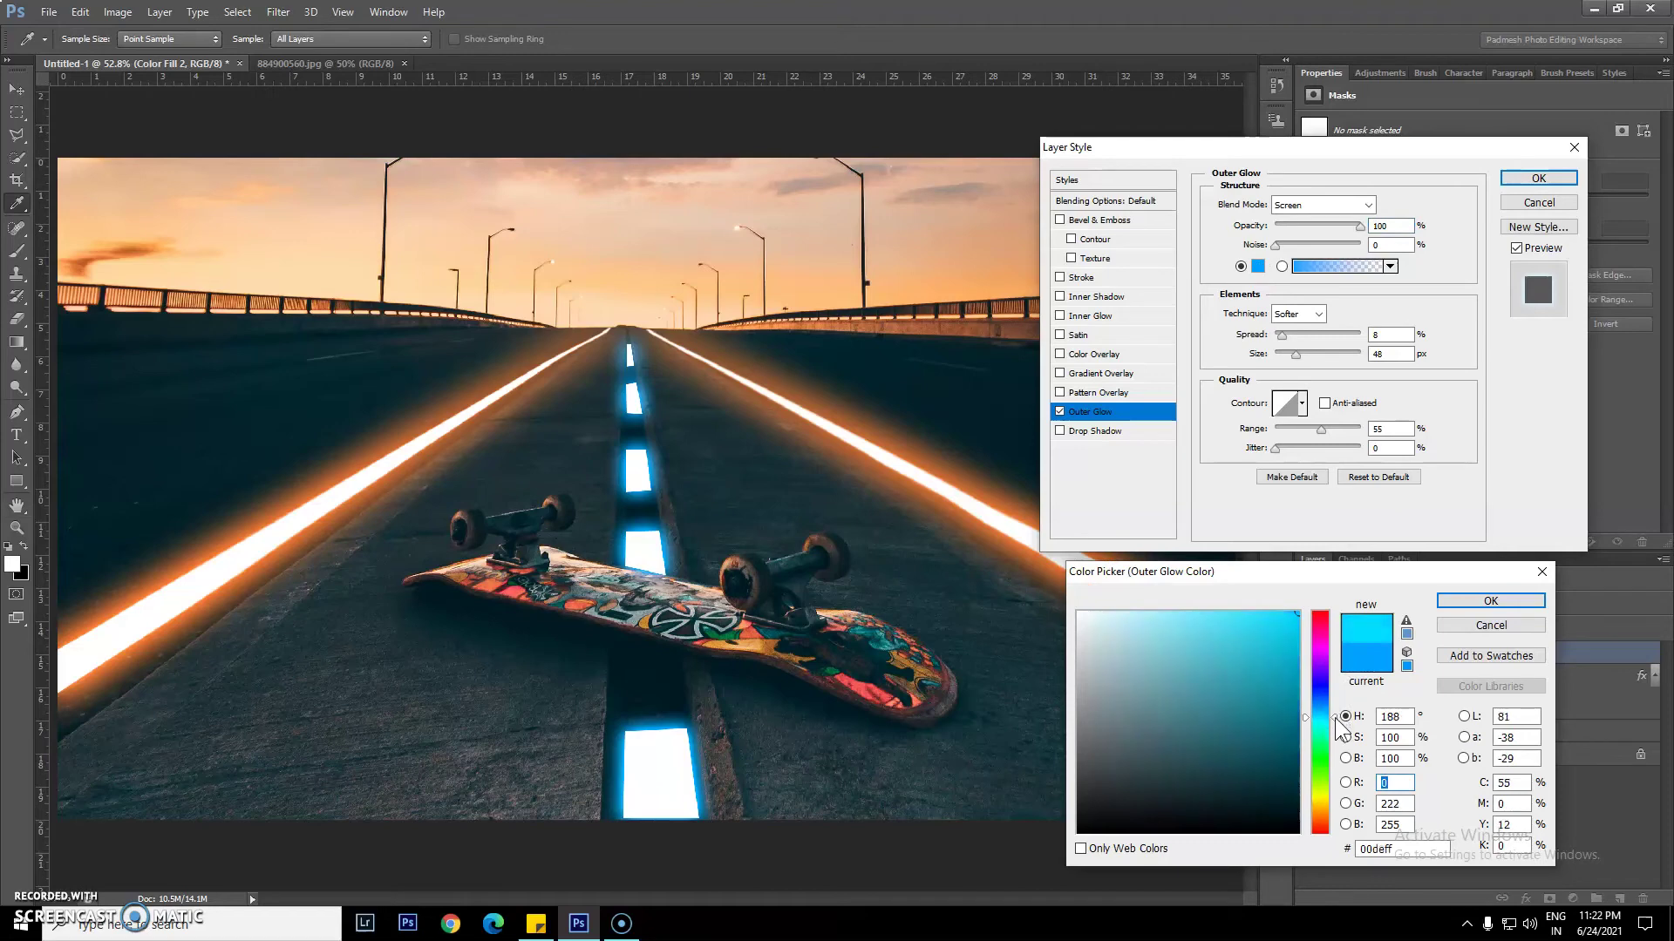
{"action": "left_click", "coordinate": [1461, 603]}
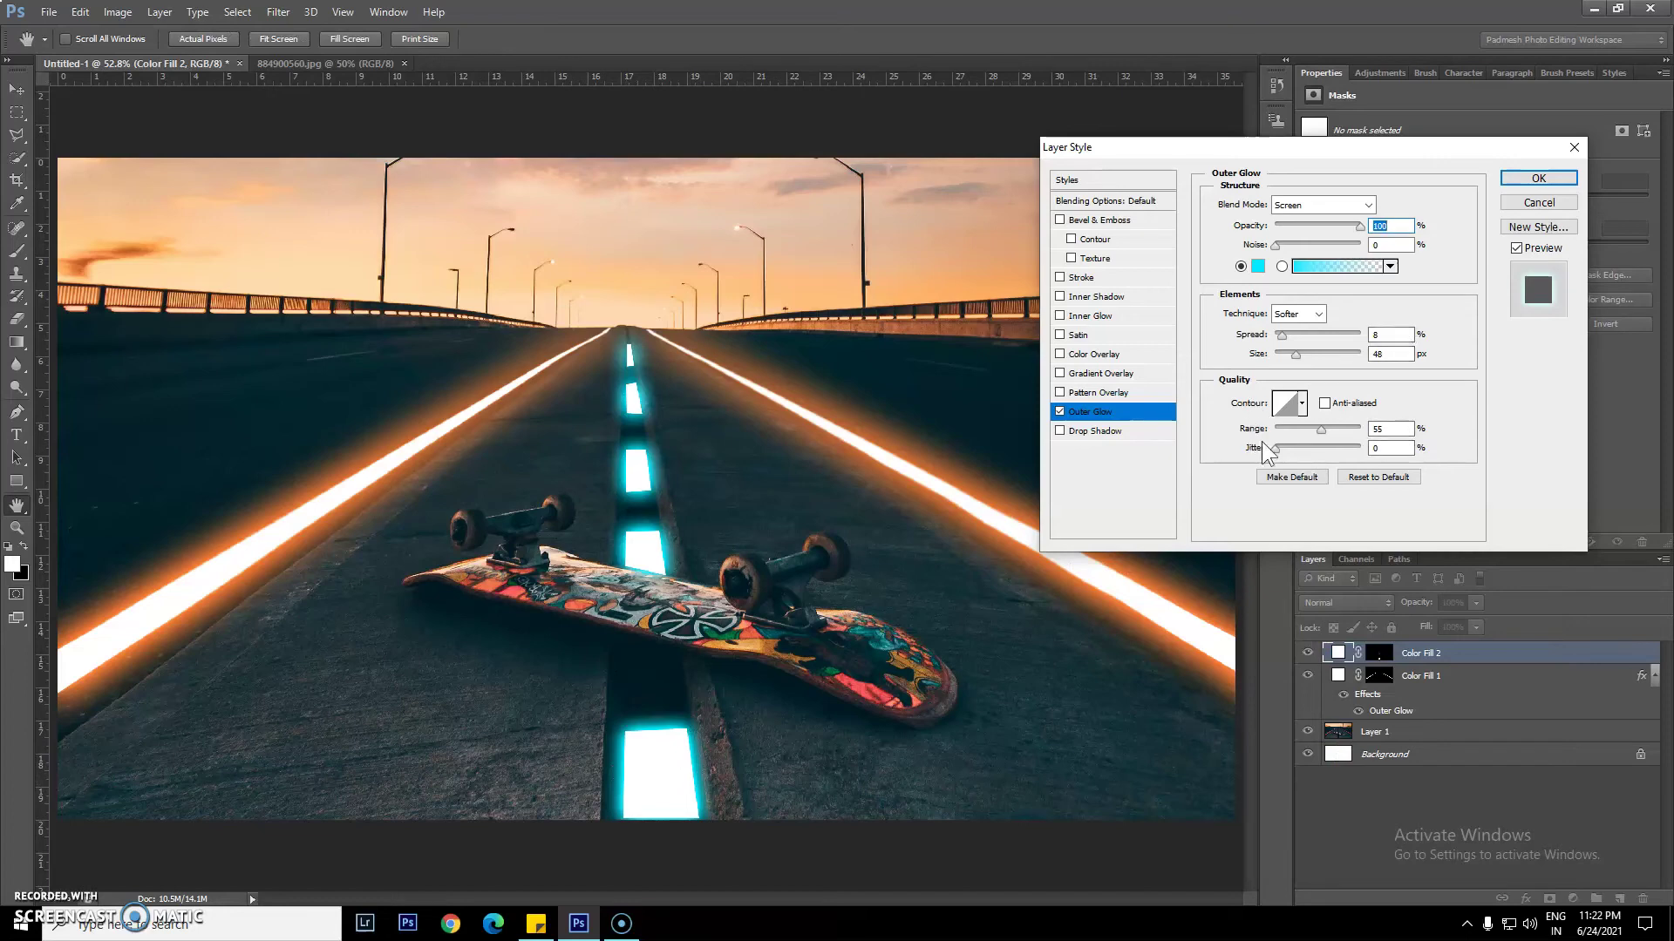
{"action": "left_click_drag", "start_coordinate": [1252, 436], "coordinate": [1256, 437]}
{"action": "left_click", "coordinate": [1278, 338]}
{"action": "left_click", "coordinate": [1406, 337]}
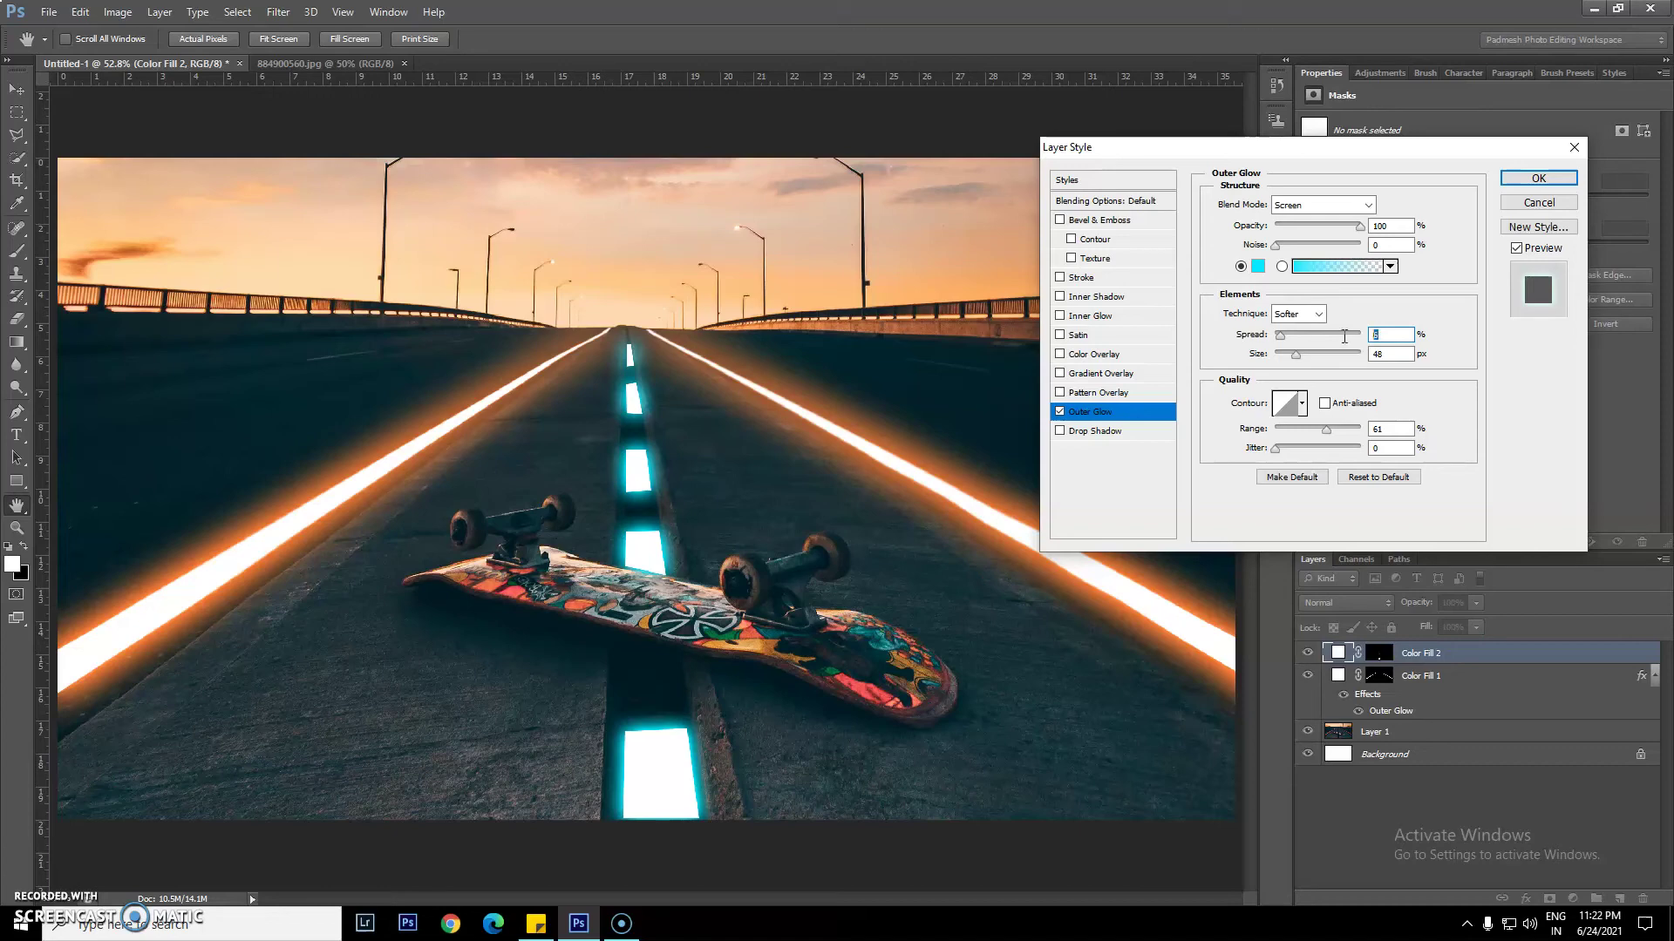
{"action": "type", "text": "4"}
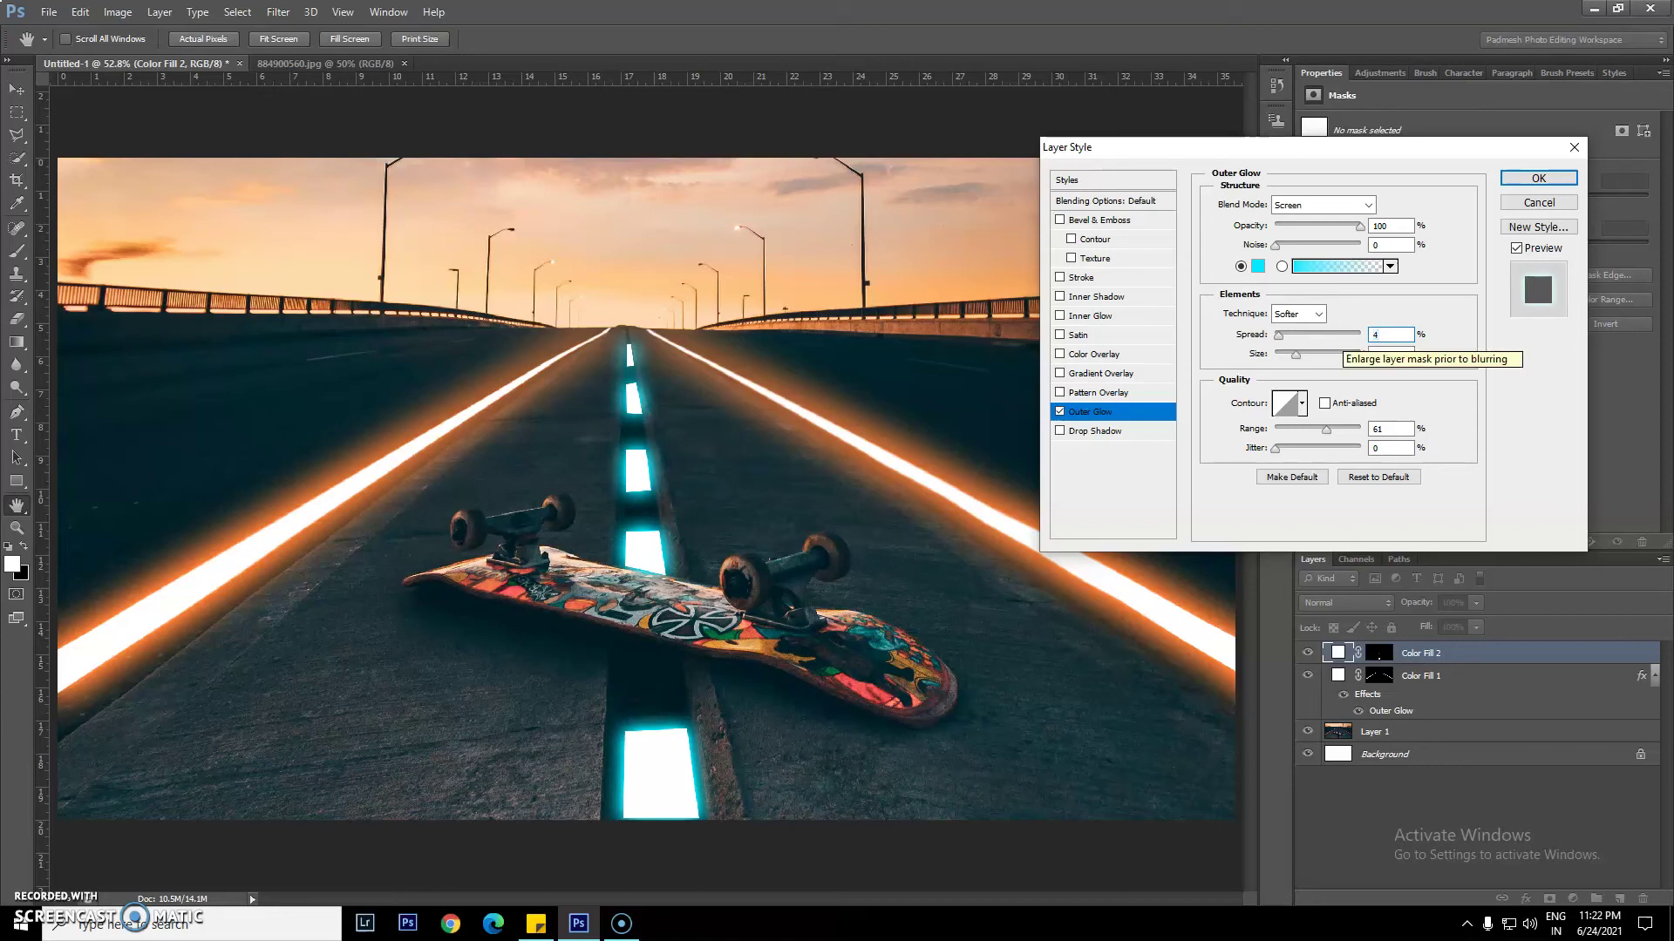
{"action": "left_click", "coordinate": [1512, 181]}
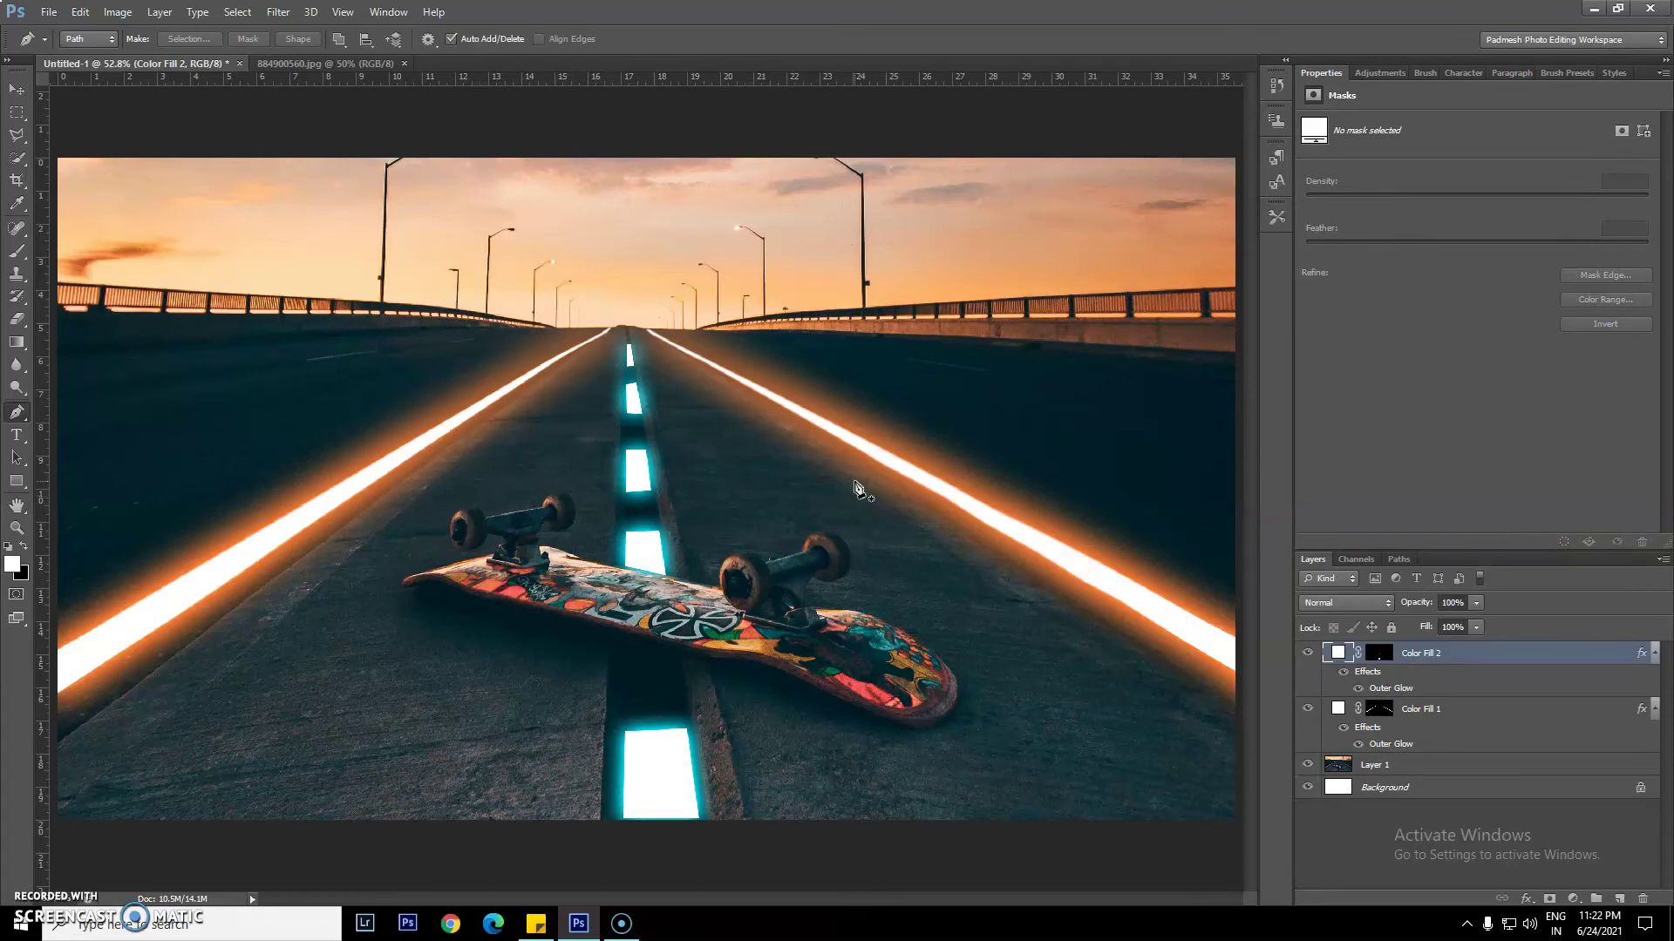
Target Color Fill 2's mask, sample the peach sky colour with the Brush, and add a layer
{"action": "left_click", "coordinate": [15, 364]}
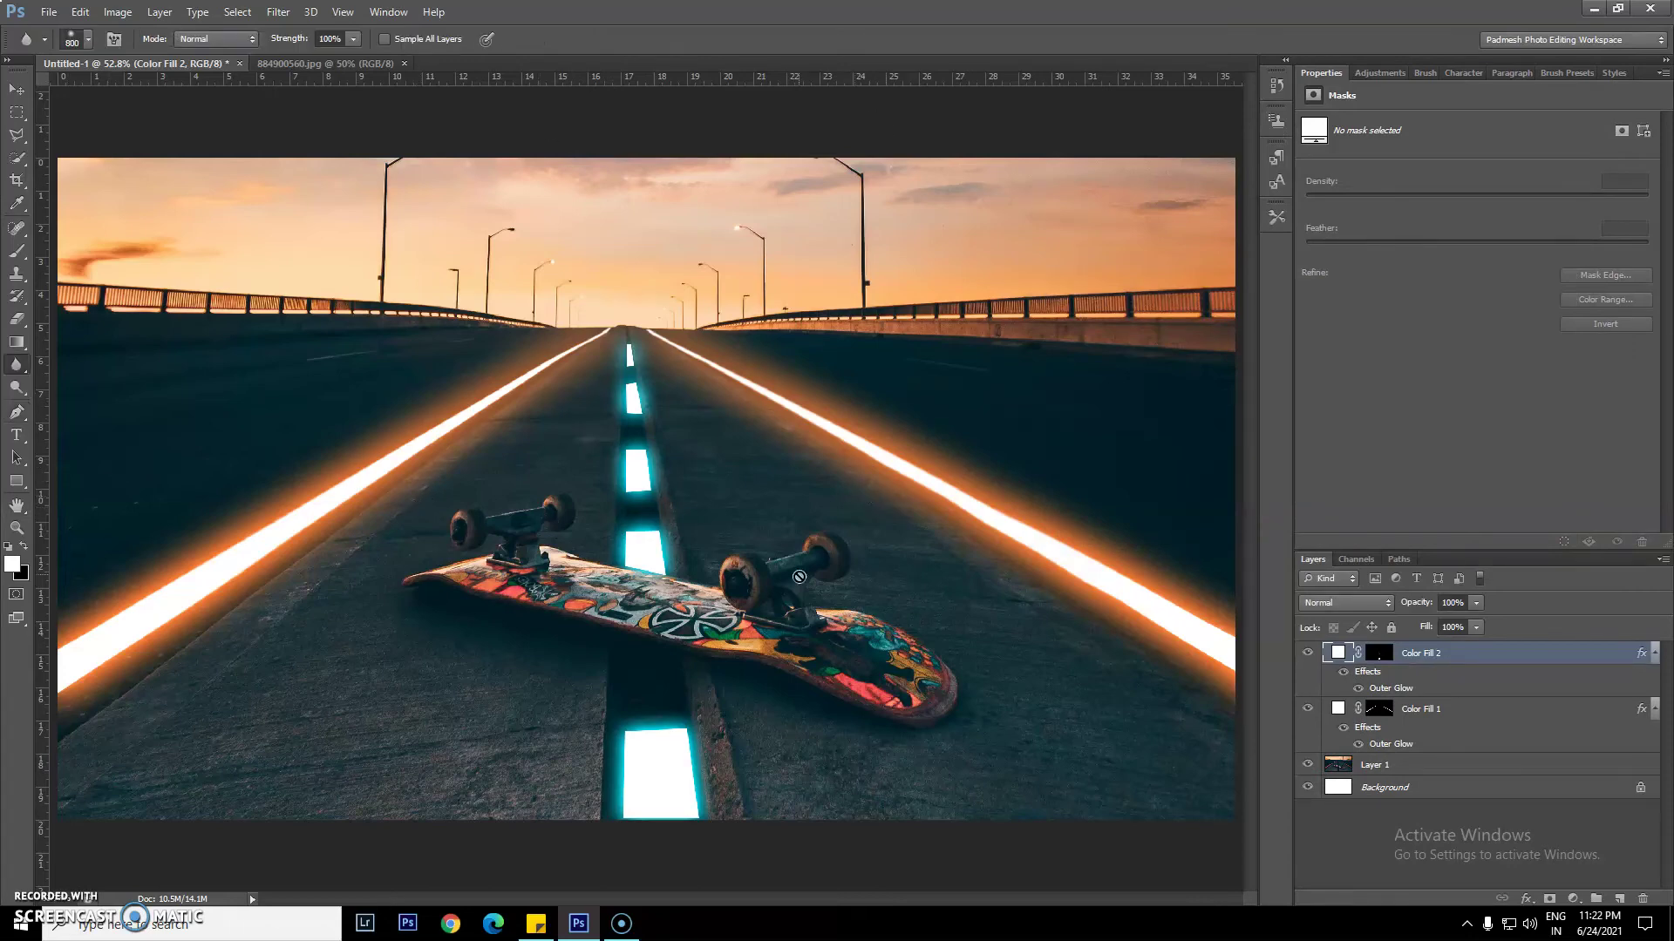
{"action": "left_click", "coordinate": [1378, 655]}
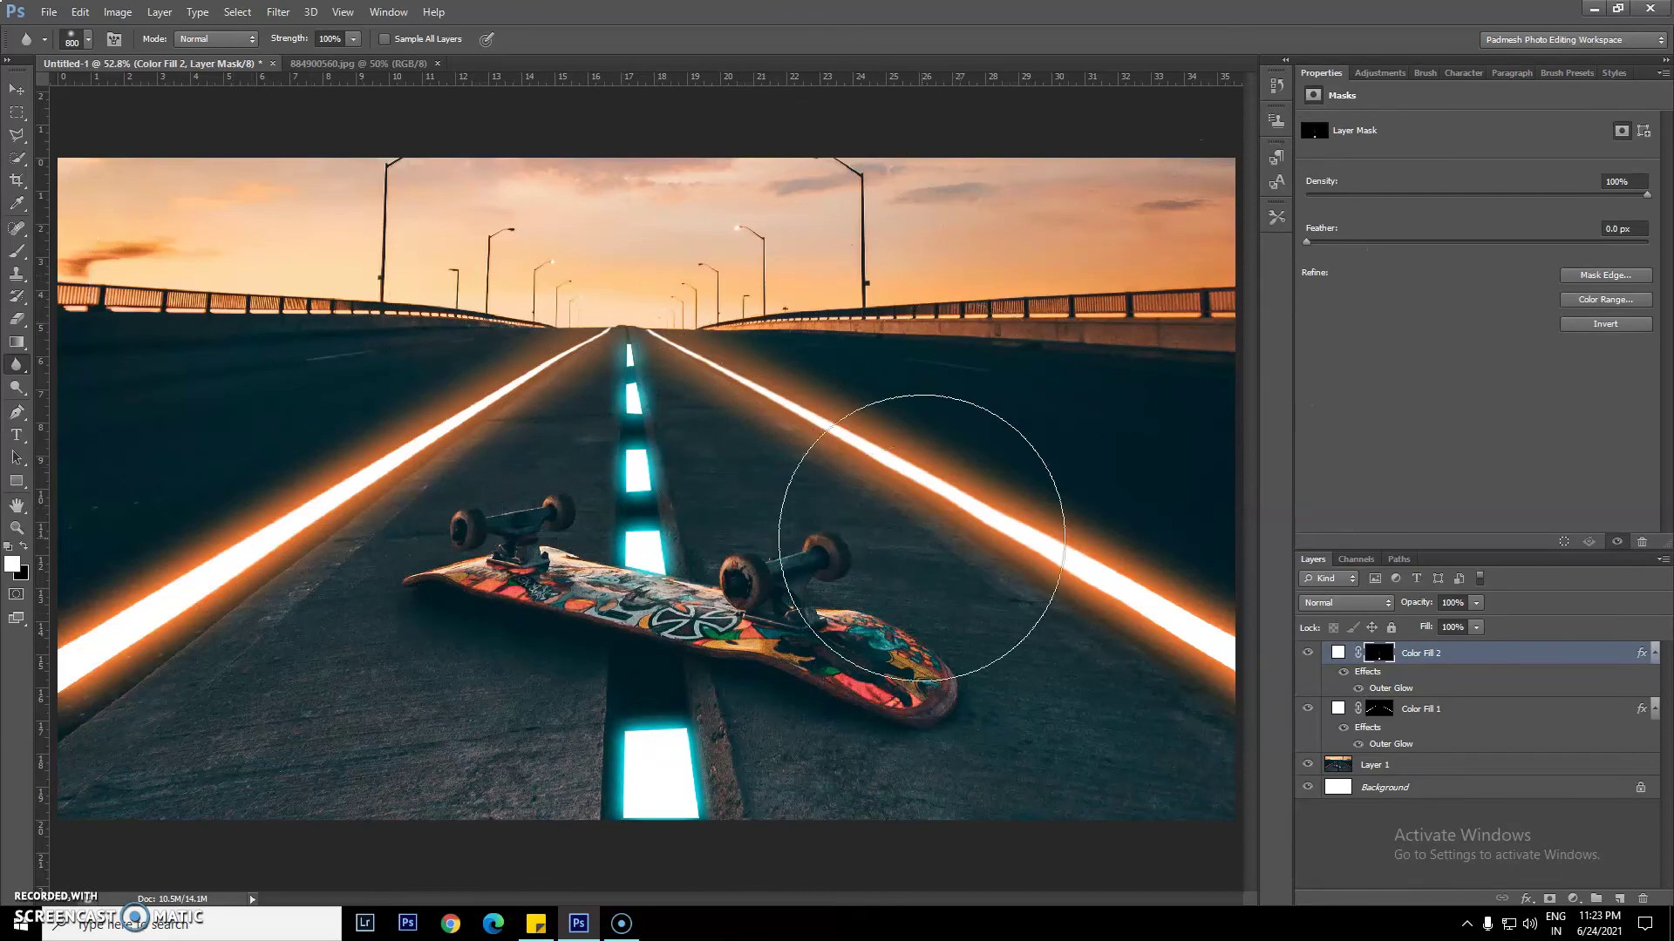
{"action": "key", "text": "ctrl+minus"}
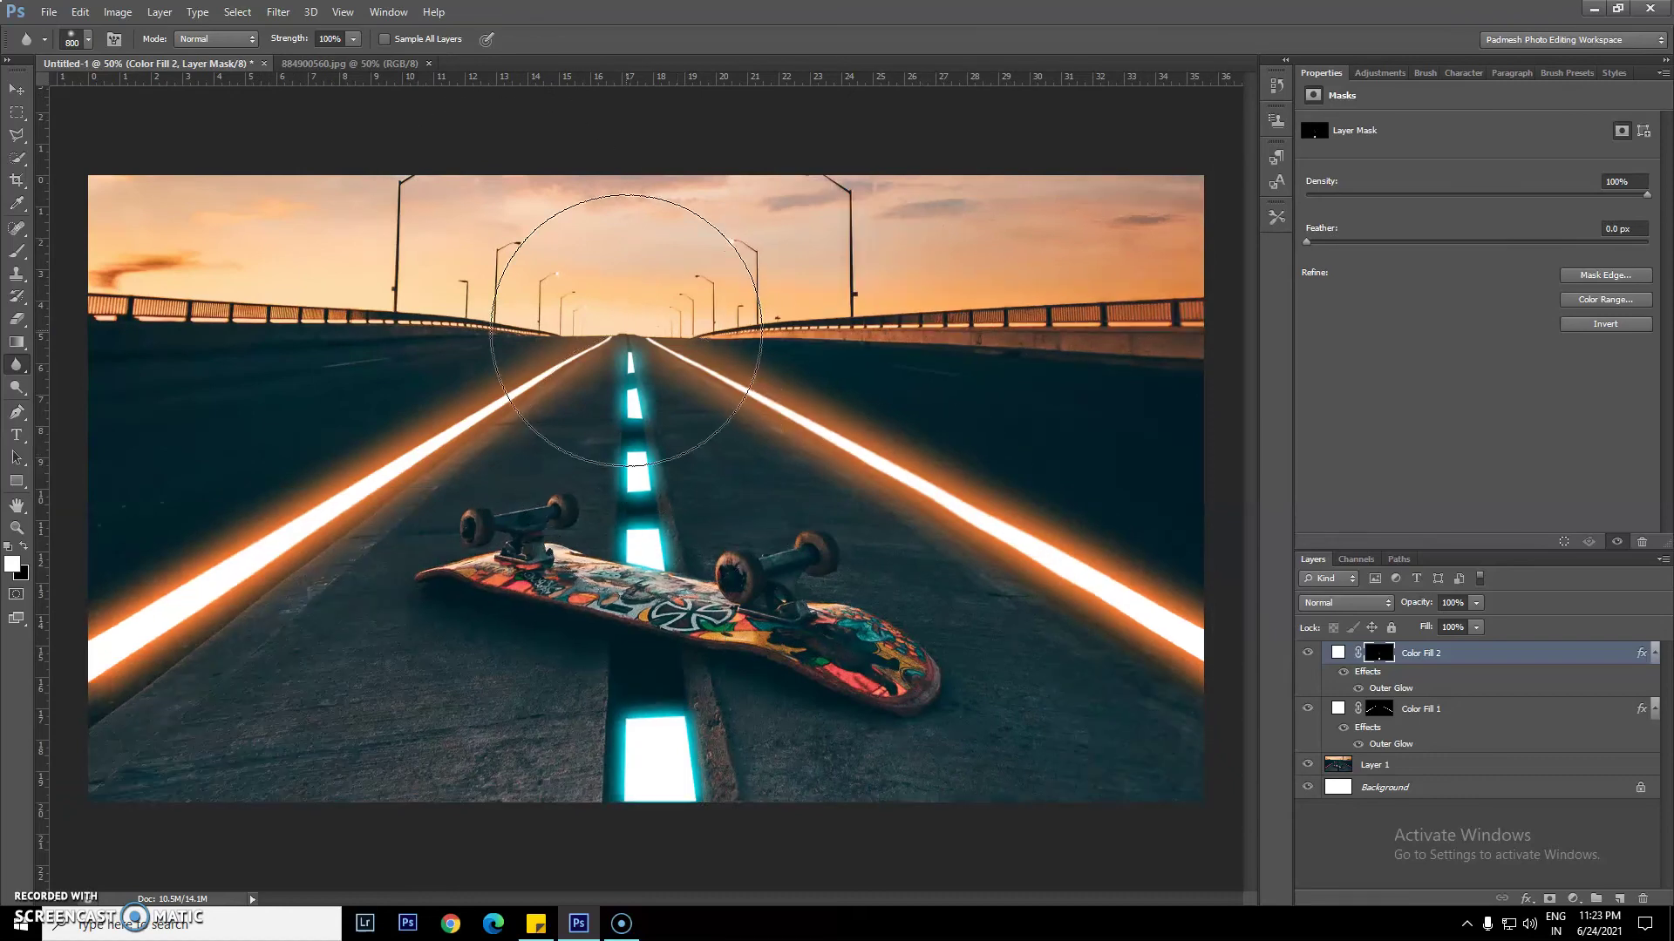
{"action": "key", "text": "b"}
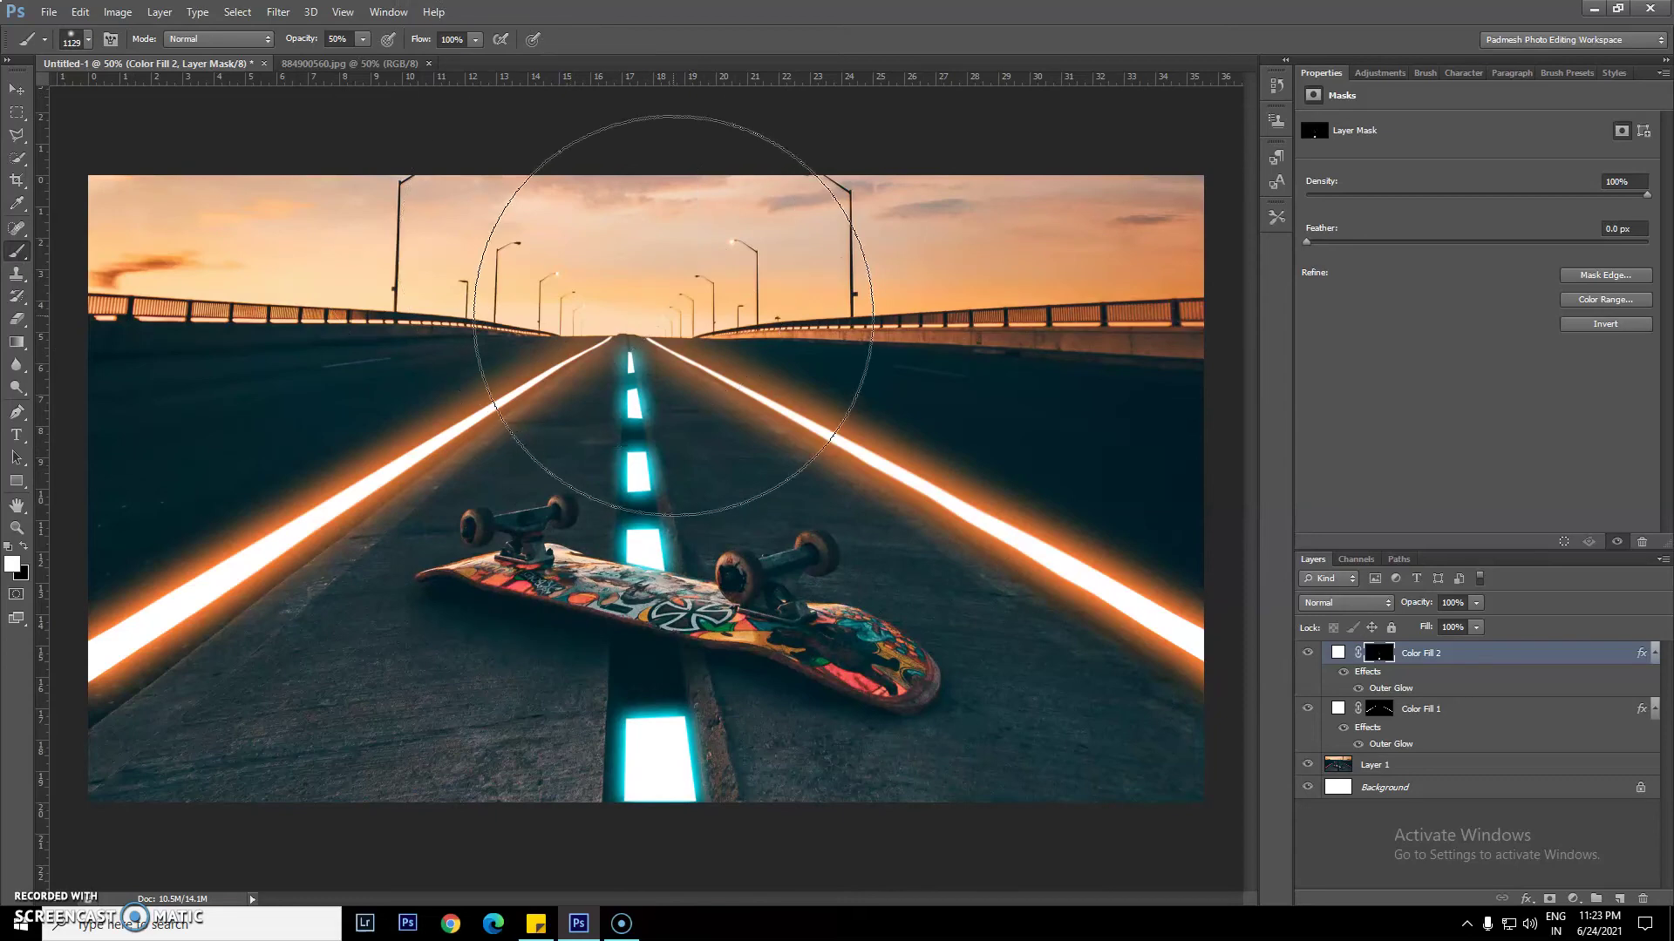
{"action": "key", "text": "alt"}
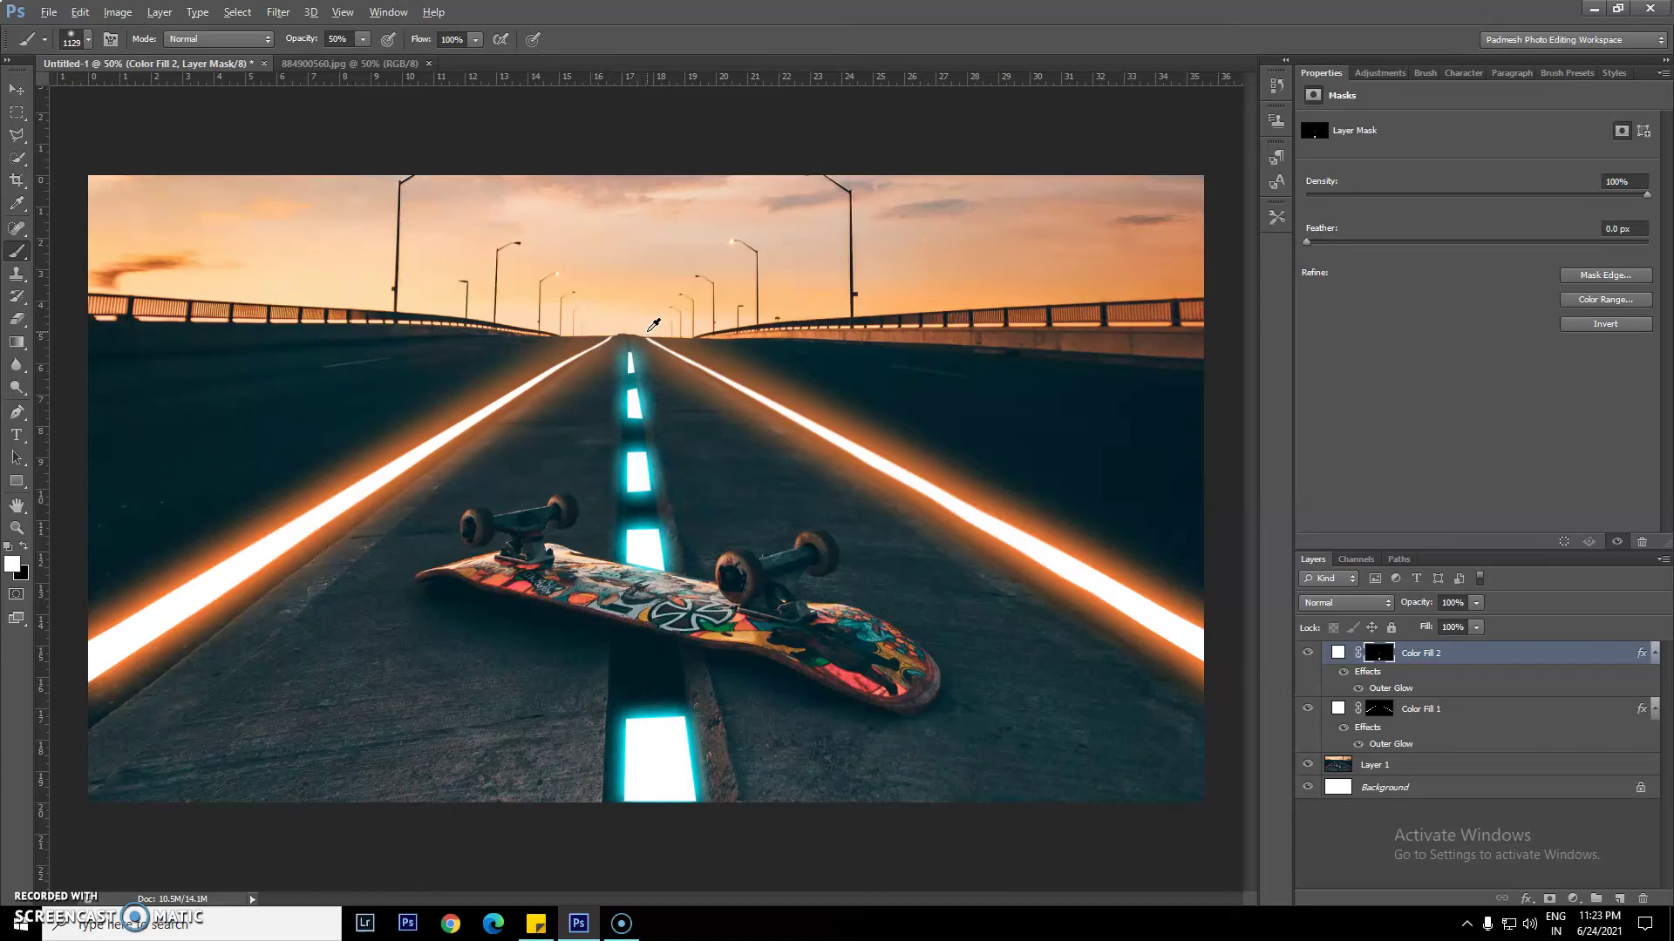
{"action": "left_click", "coordinate": [653, 325], "text": "alt"}
{"action": "key", "text": "ctrl+shift+alt+n"}
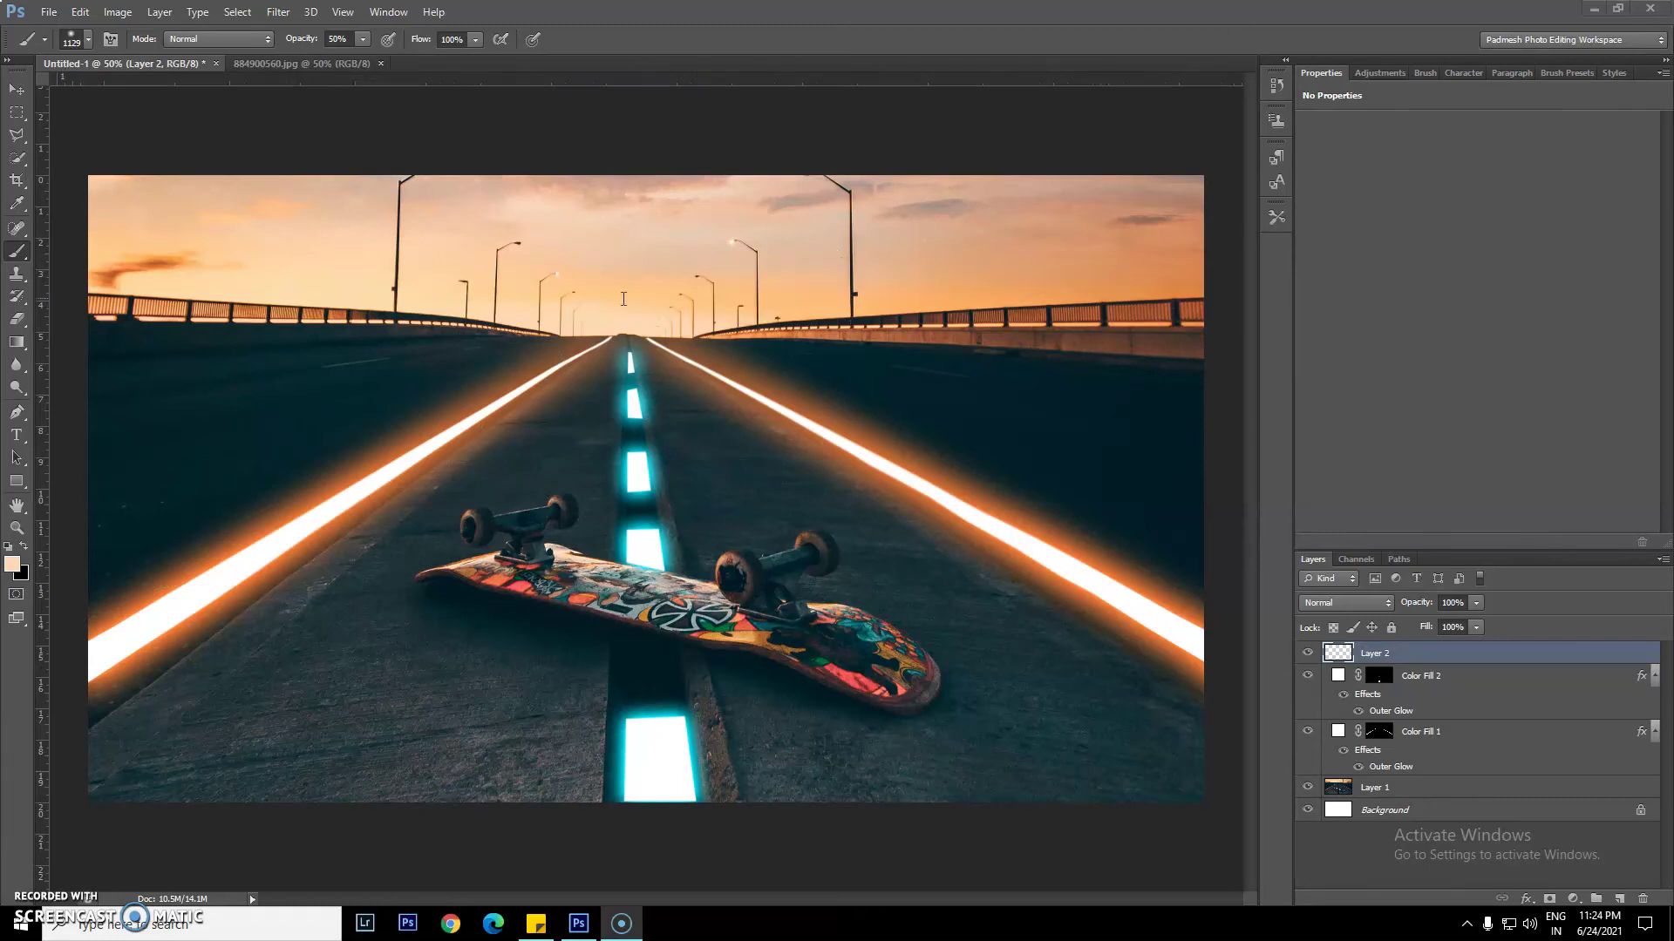
Add Layer 3, delete the empty Layer 2, and make Layer 3 active
{"action": "key", "text": "alt"}
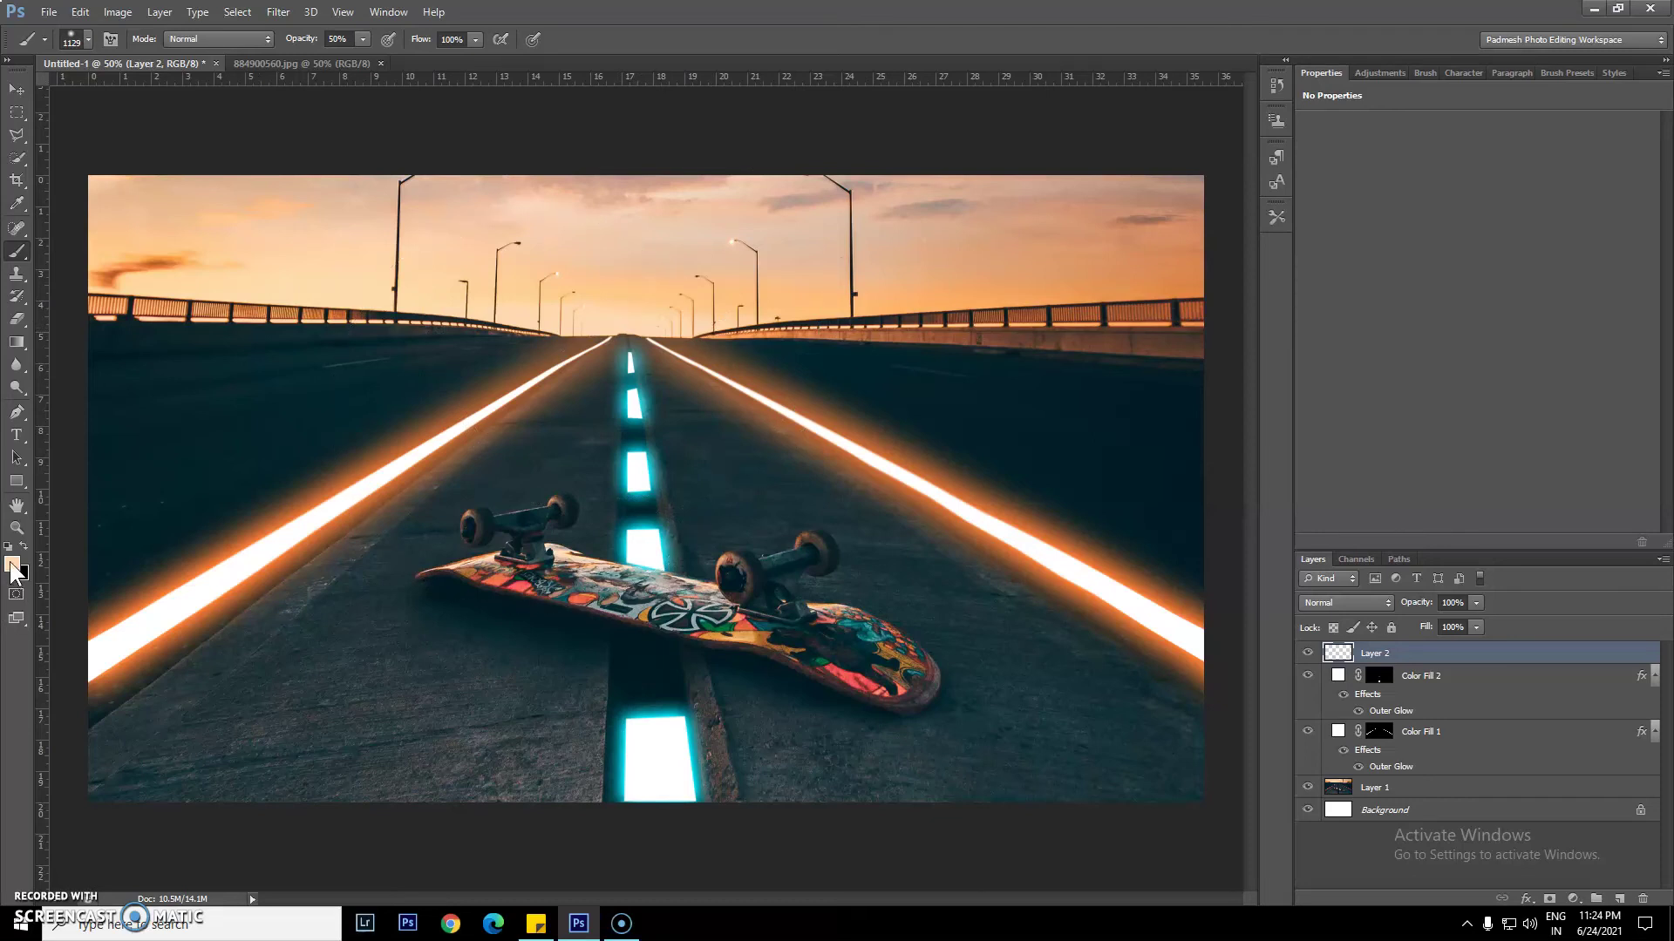
{"action": "left_click", "coordinate": [1617, 899]}
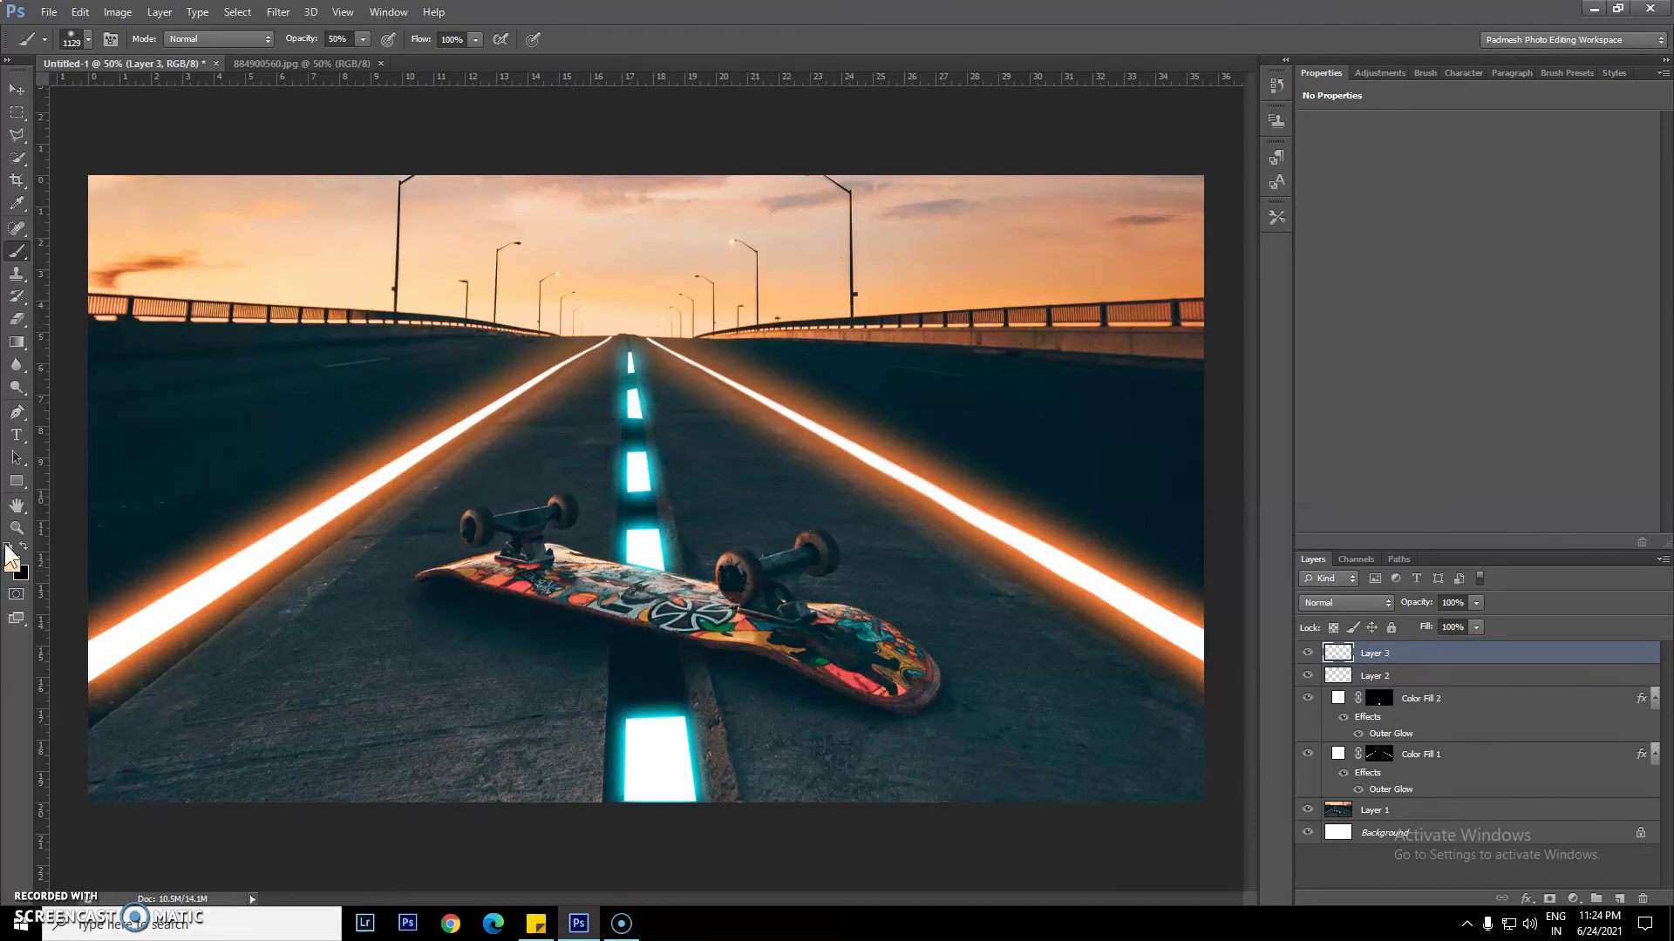
{"action": "left_click", "coordinate": [1456, 680]}
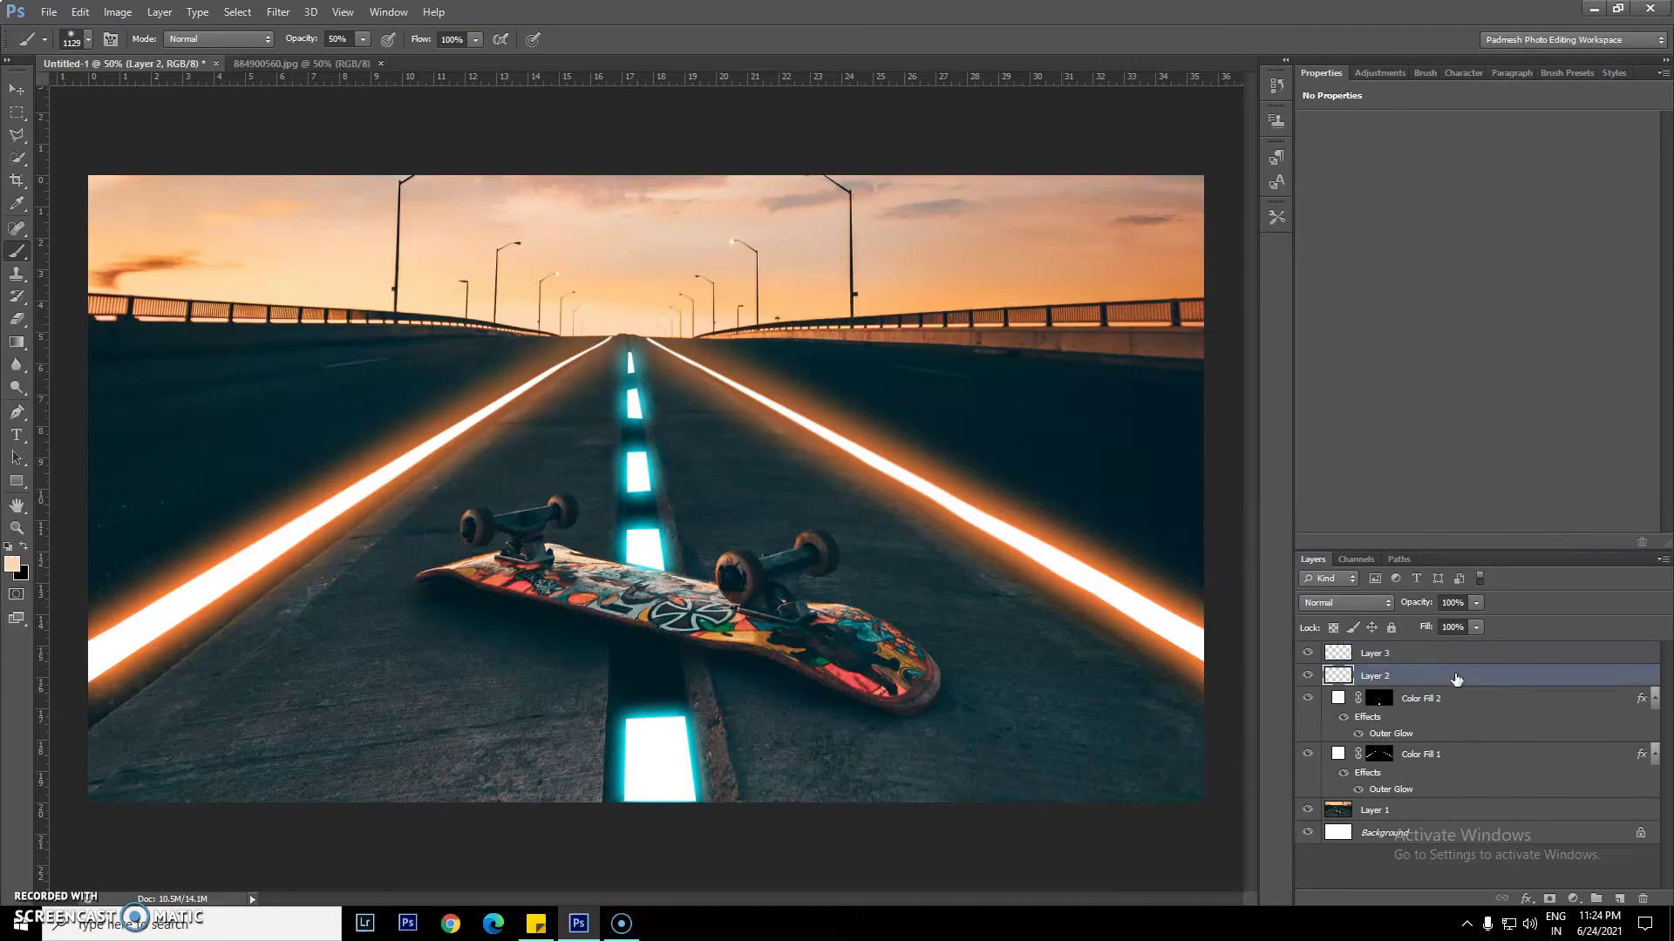
{"action": "key", "text": "Delete"}
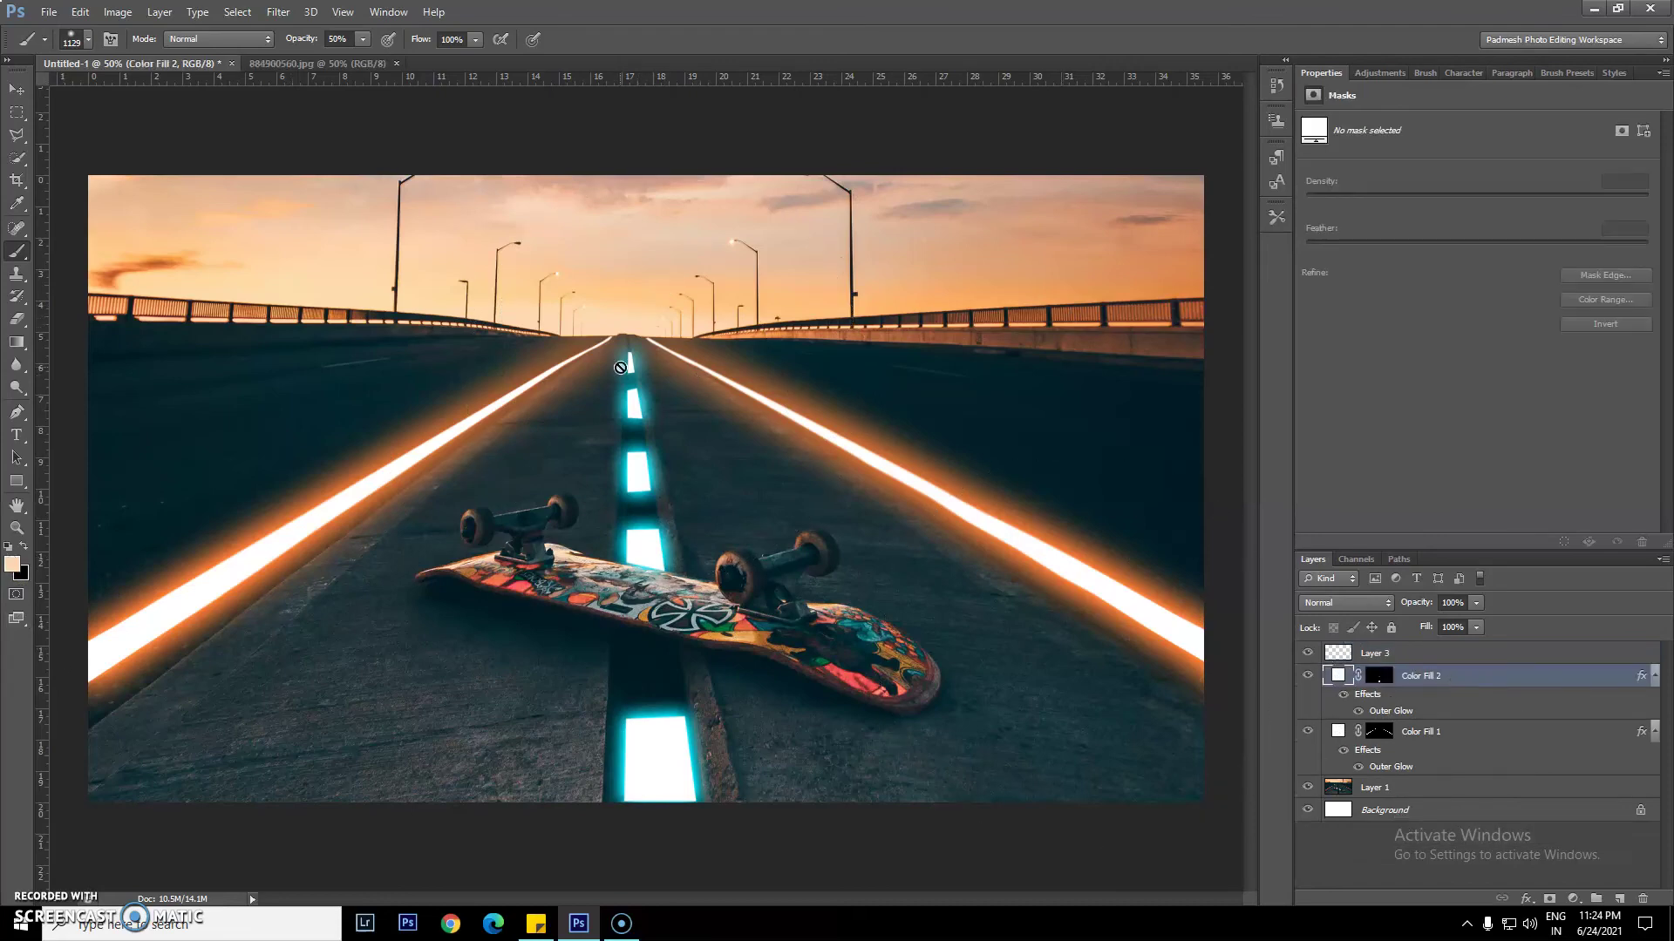
{"action": "left_click", "coordinate": [1378, 656]}
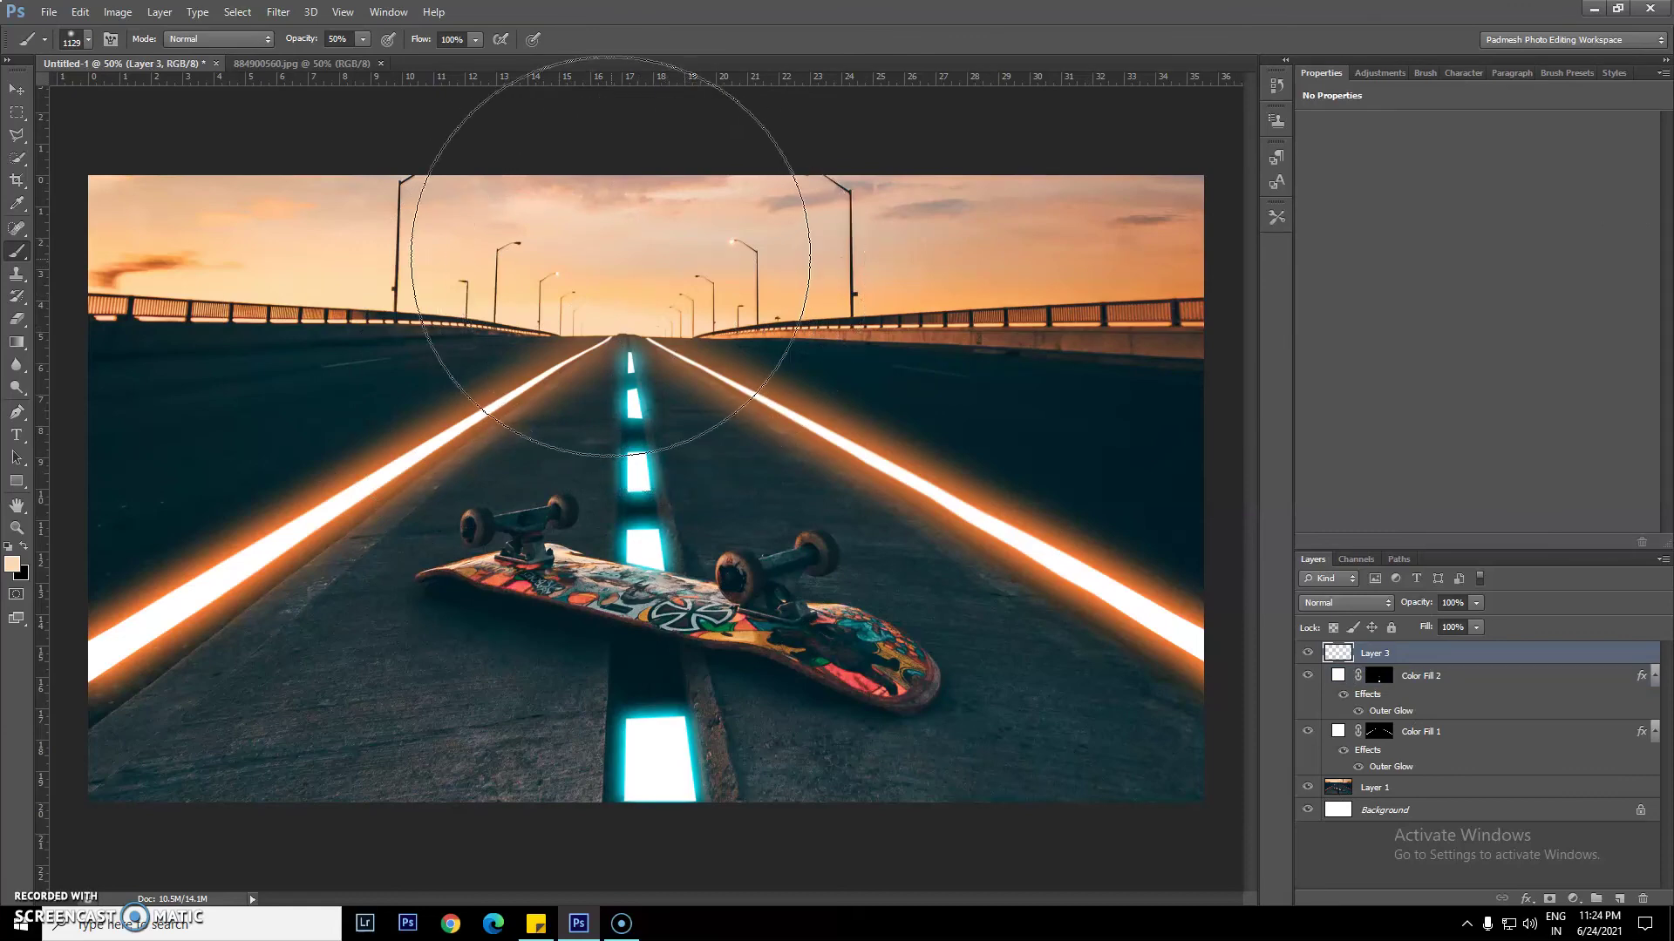
{"action": "left_click", "coordinate": [88, 39]}
Set brush hardness to 0% and paint soft peach light over the road's far end
{"action": "left_click_drag", "start_coordinate": [34, 140], "coordinate": [20, 140]}
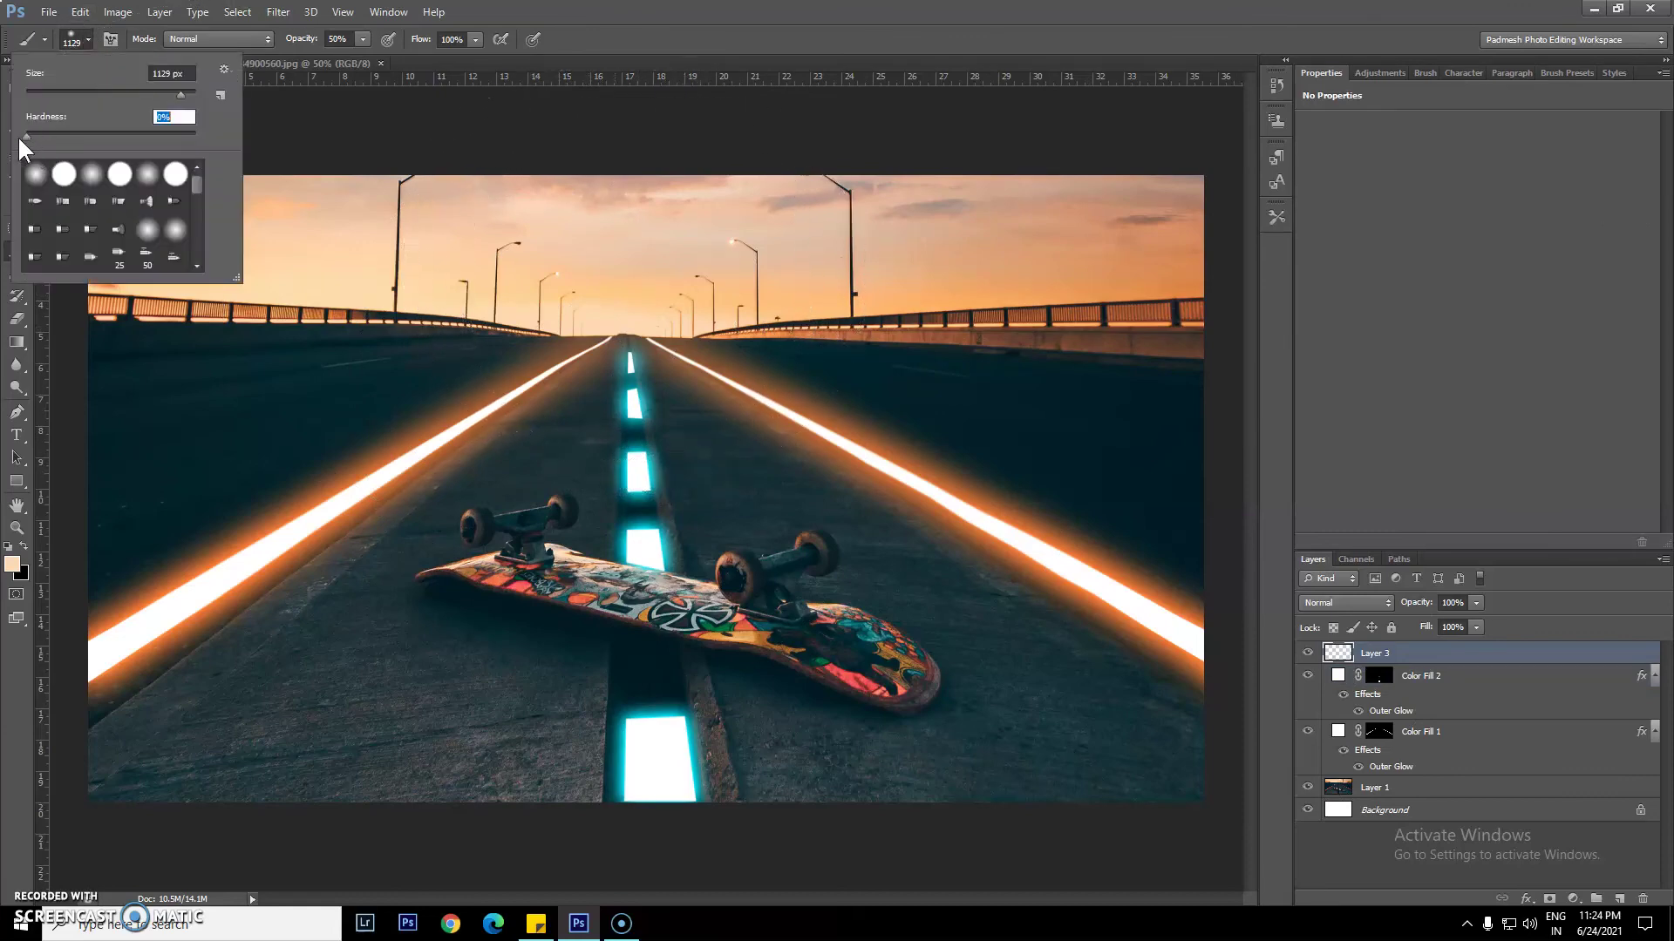
{"action": "left_click", "coordinate": [635, 63]}
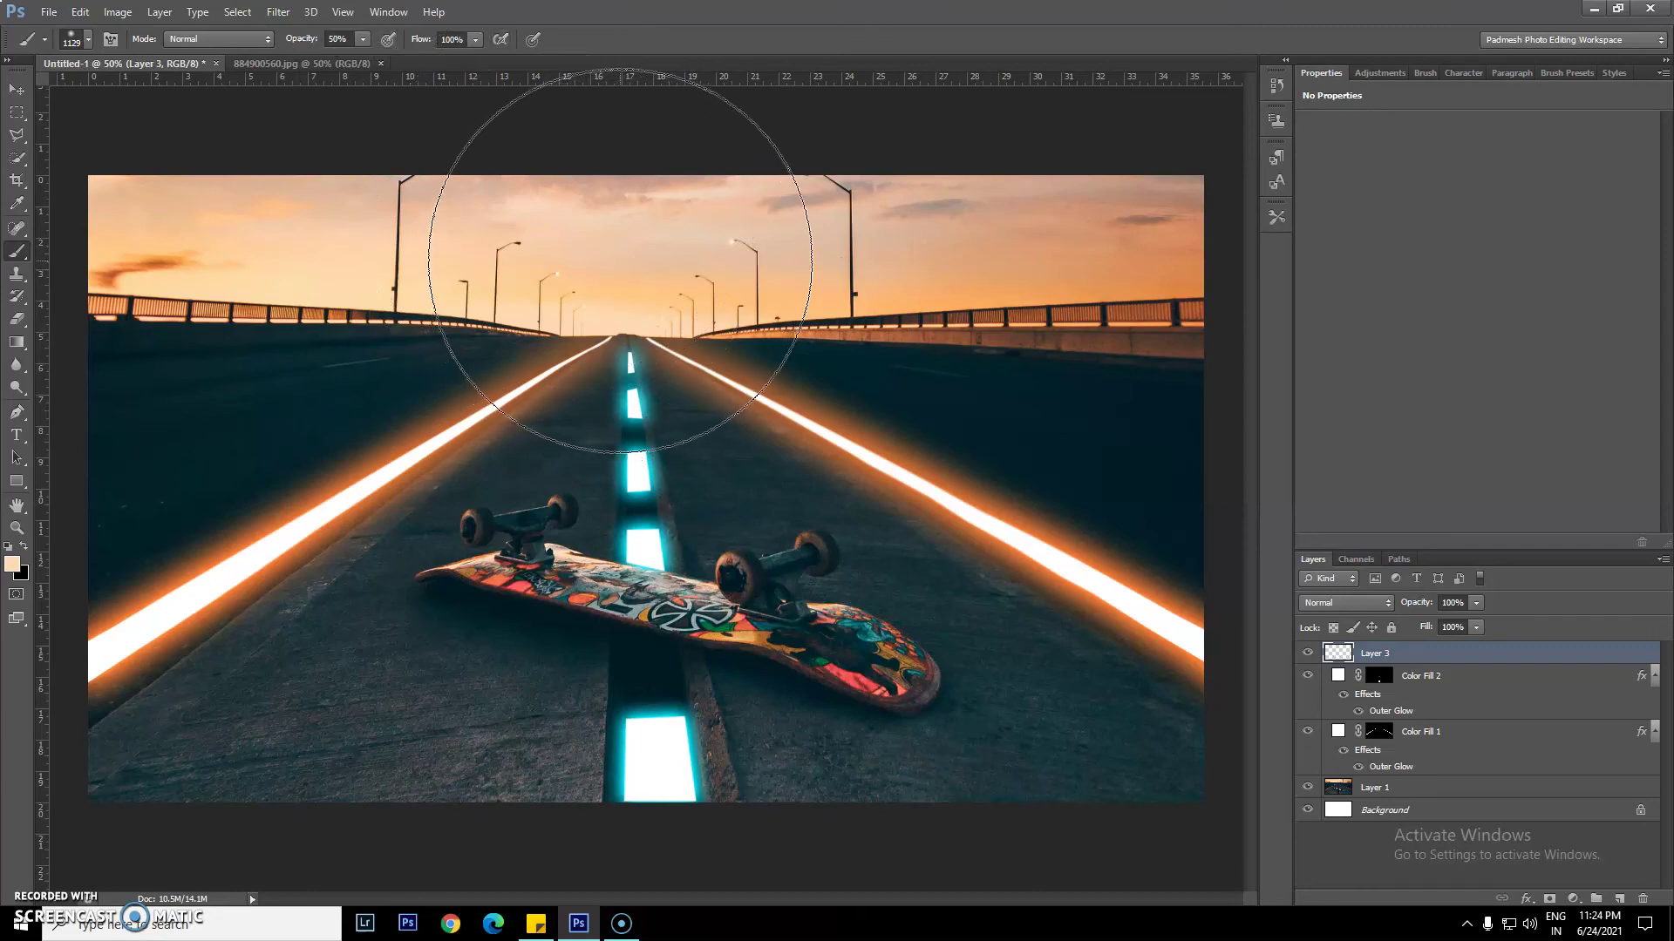
{"action": "mouse_move", "coordinate": [627, 254]}
{"action": "left_mouse_down"}
{"action": "mouse_move", "coordinate": [597, 224]}
{"action": "mouse_move", "coordinate": [952, 429]}
{"action": "mouse_move", "coordinate": [746, 458]}
{"action": "left_mouse_up"}
{"action": "key", "text": "ctrl+minus"}
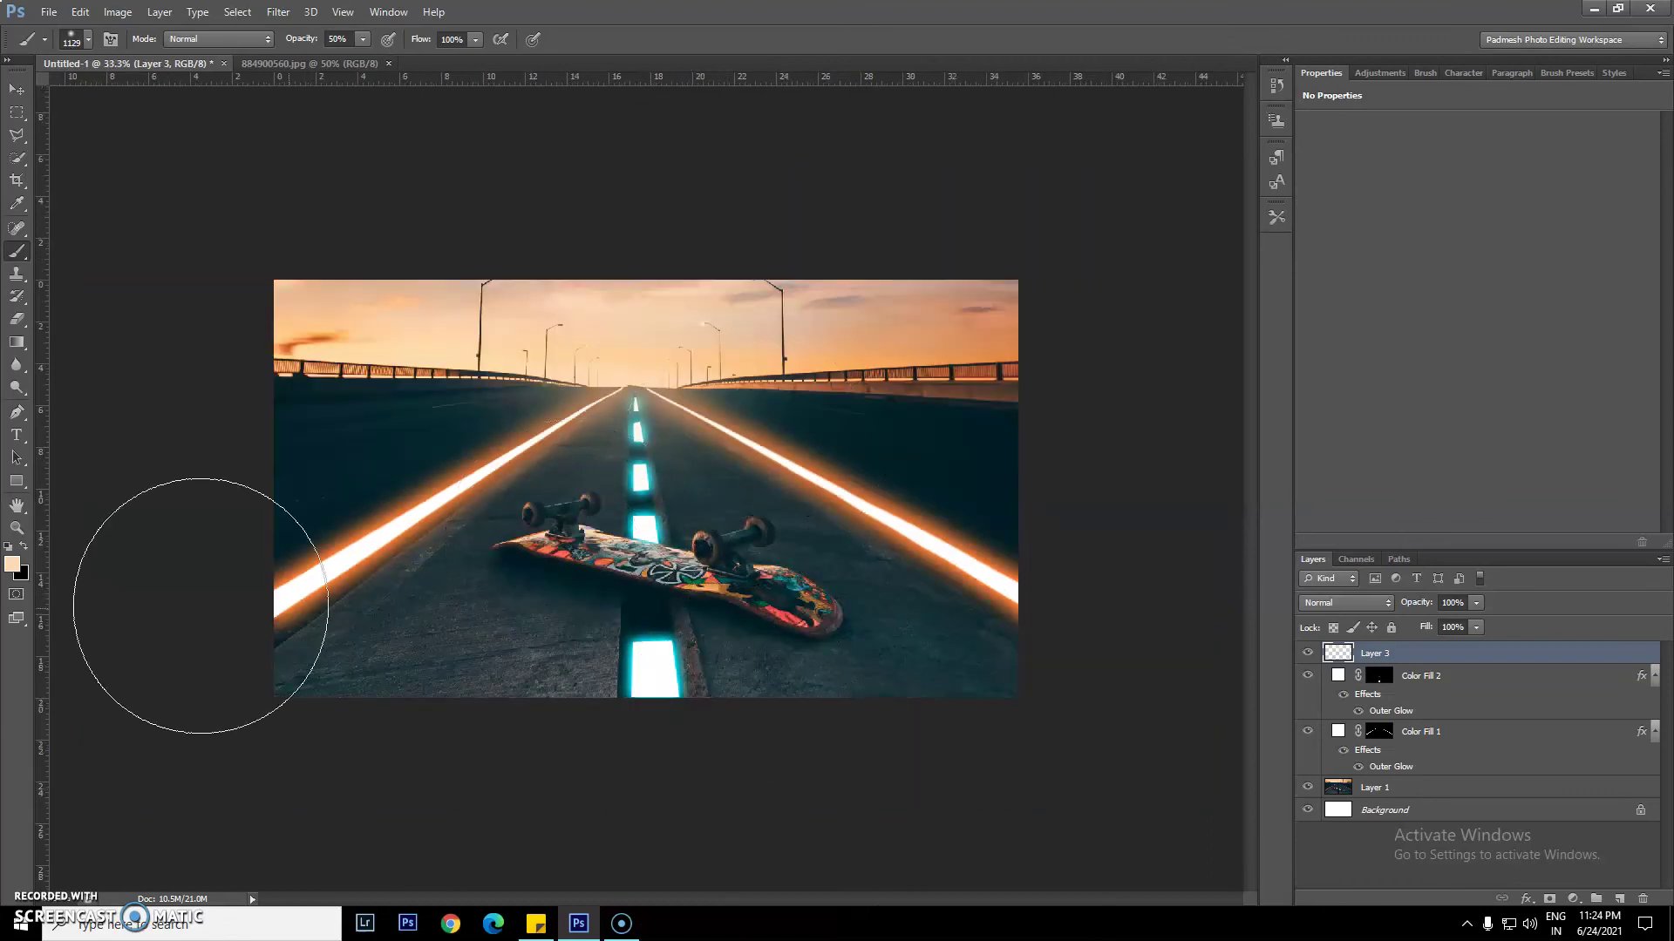
Darken the photo's bottom edge in black, then restore peach and select Layer 1
{"action": "key", "text": "x"}
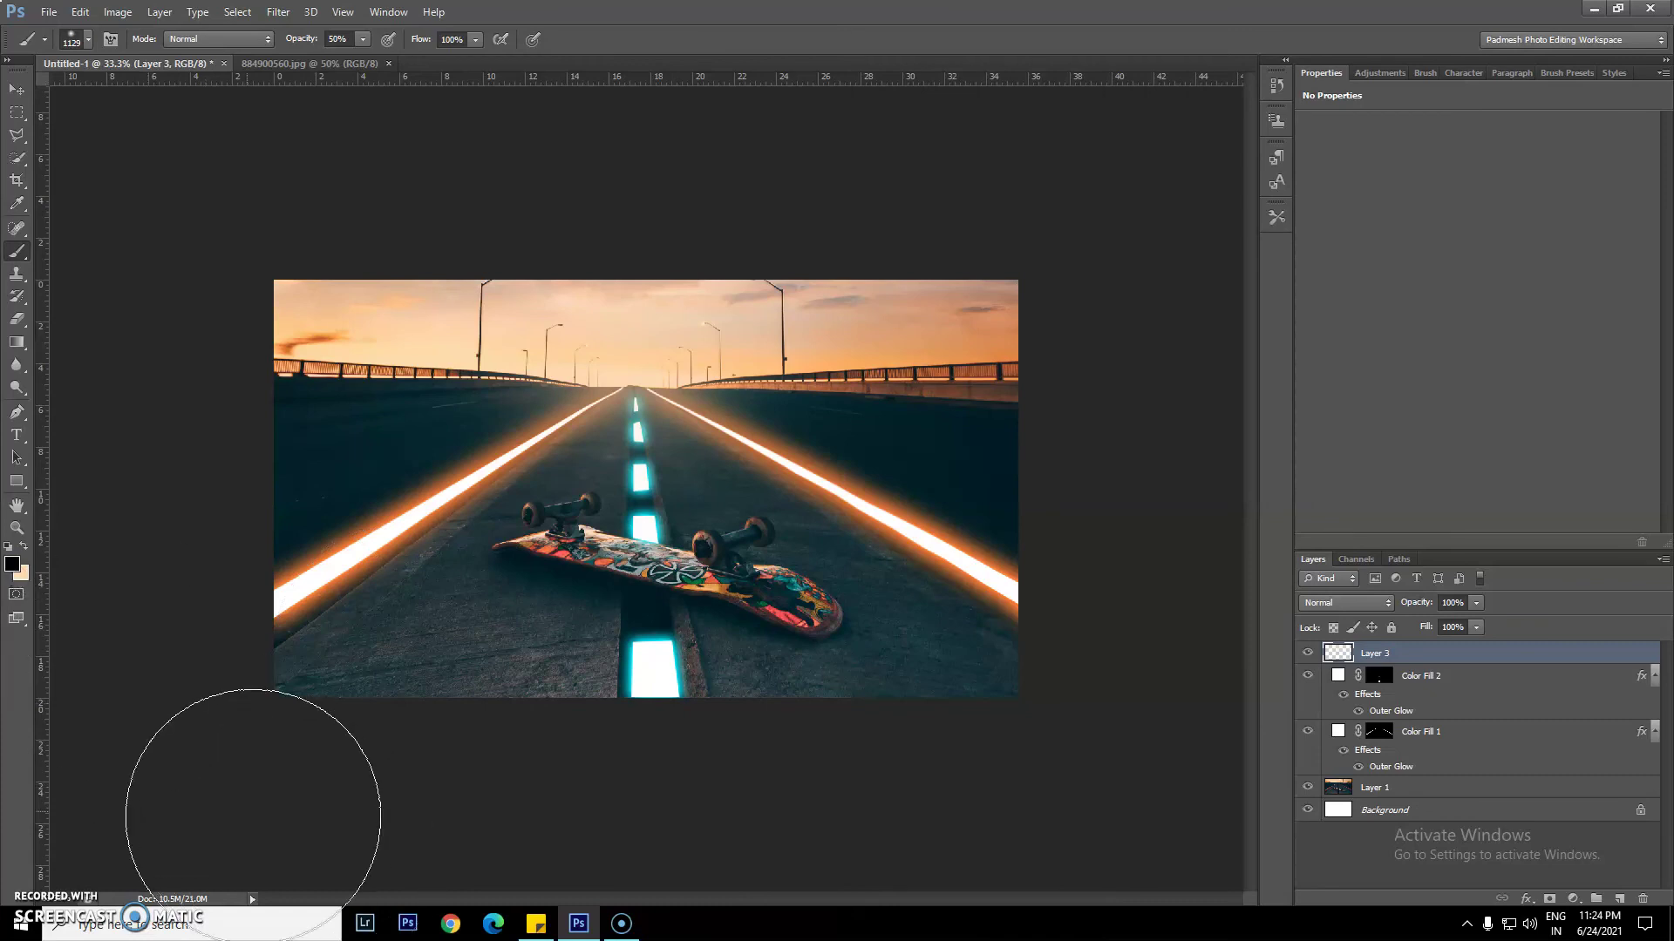
{"action": "left_click_drag", "start_coordinate": [534, 784], "coordinate": [853, 759]}
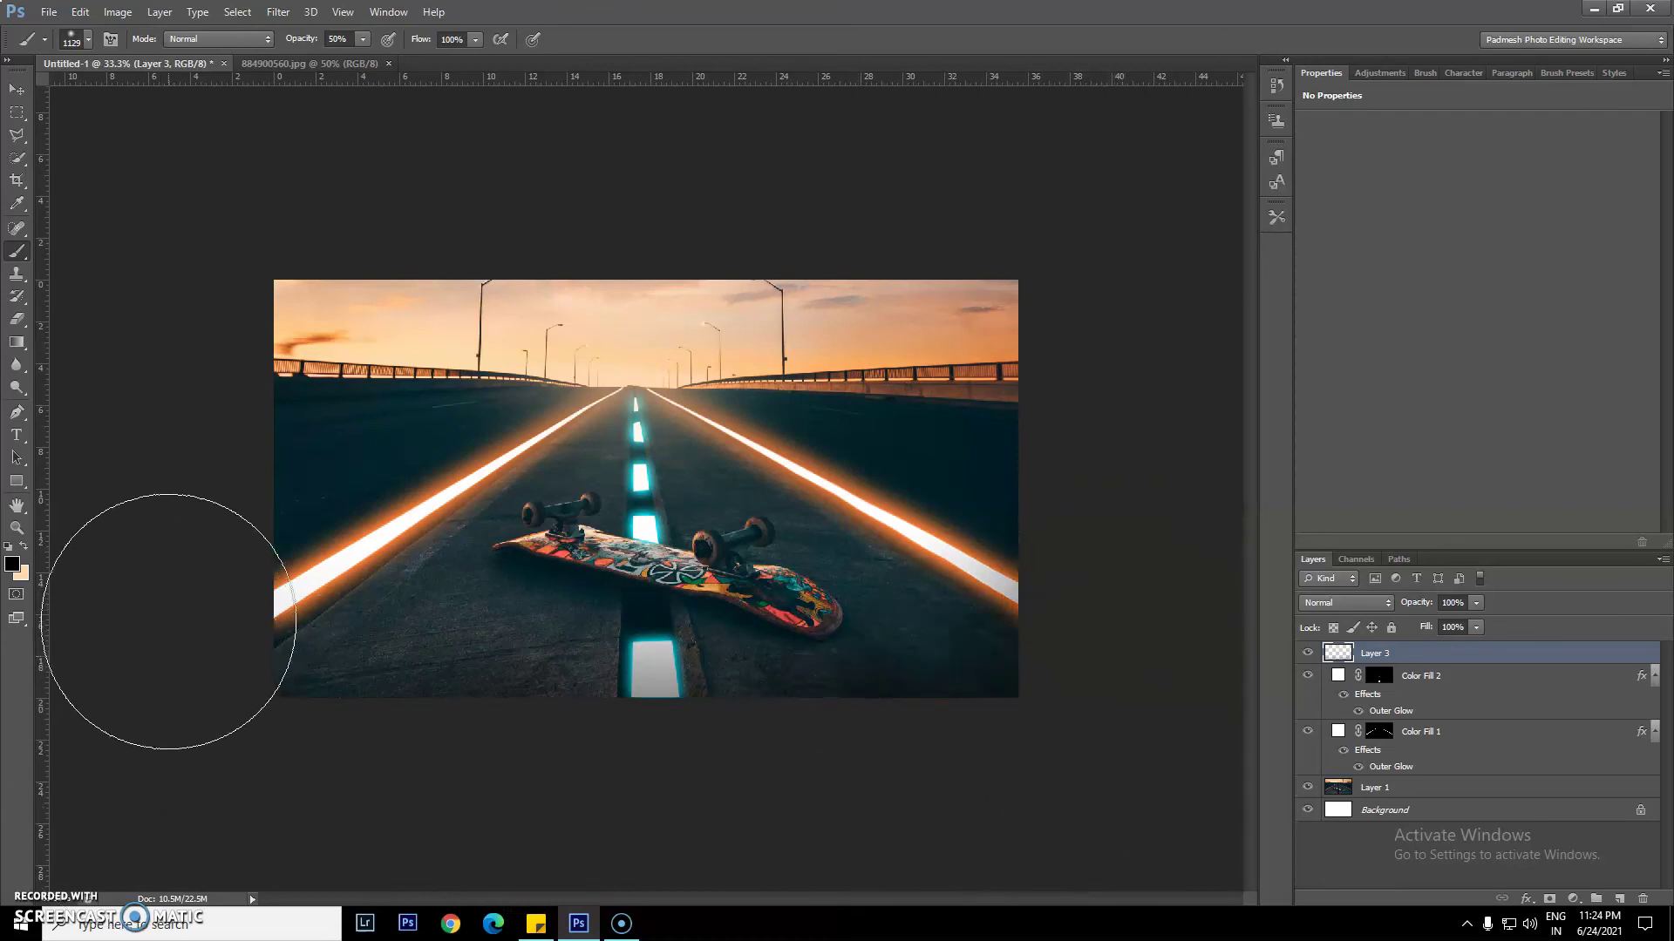
{"action": "left_click_drag", "start_coordinate": [616, 808], "coordinate": [568, 808]}
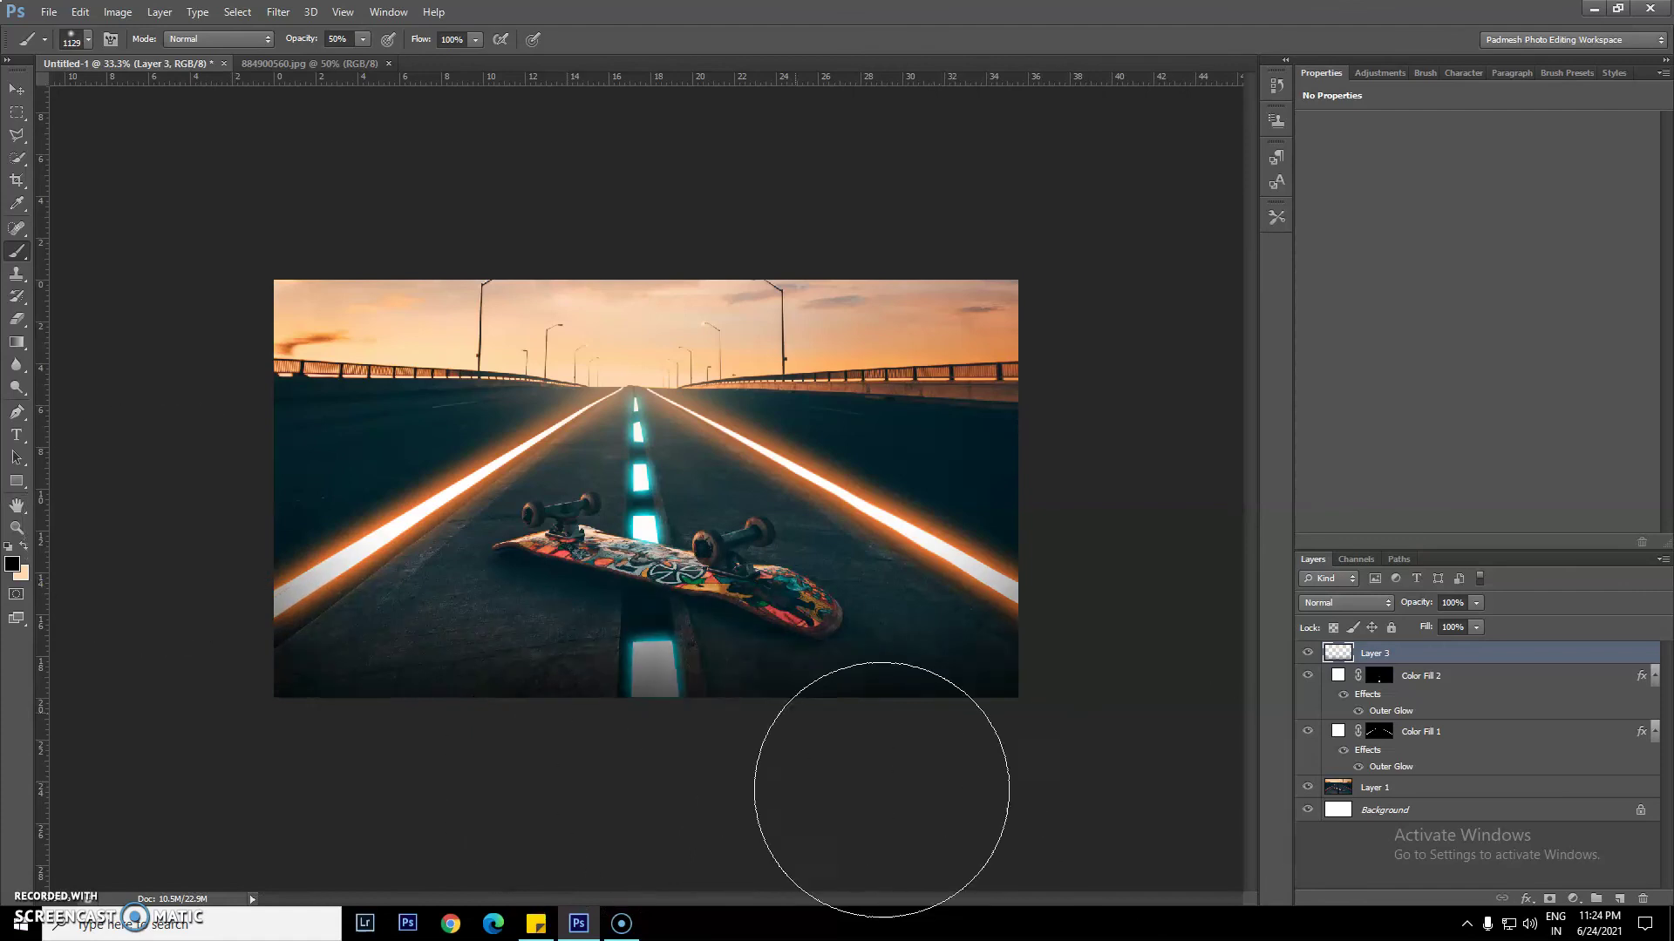
{"action": "key", "text": "x"}
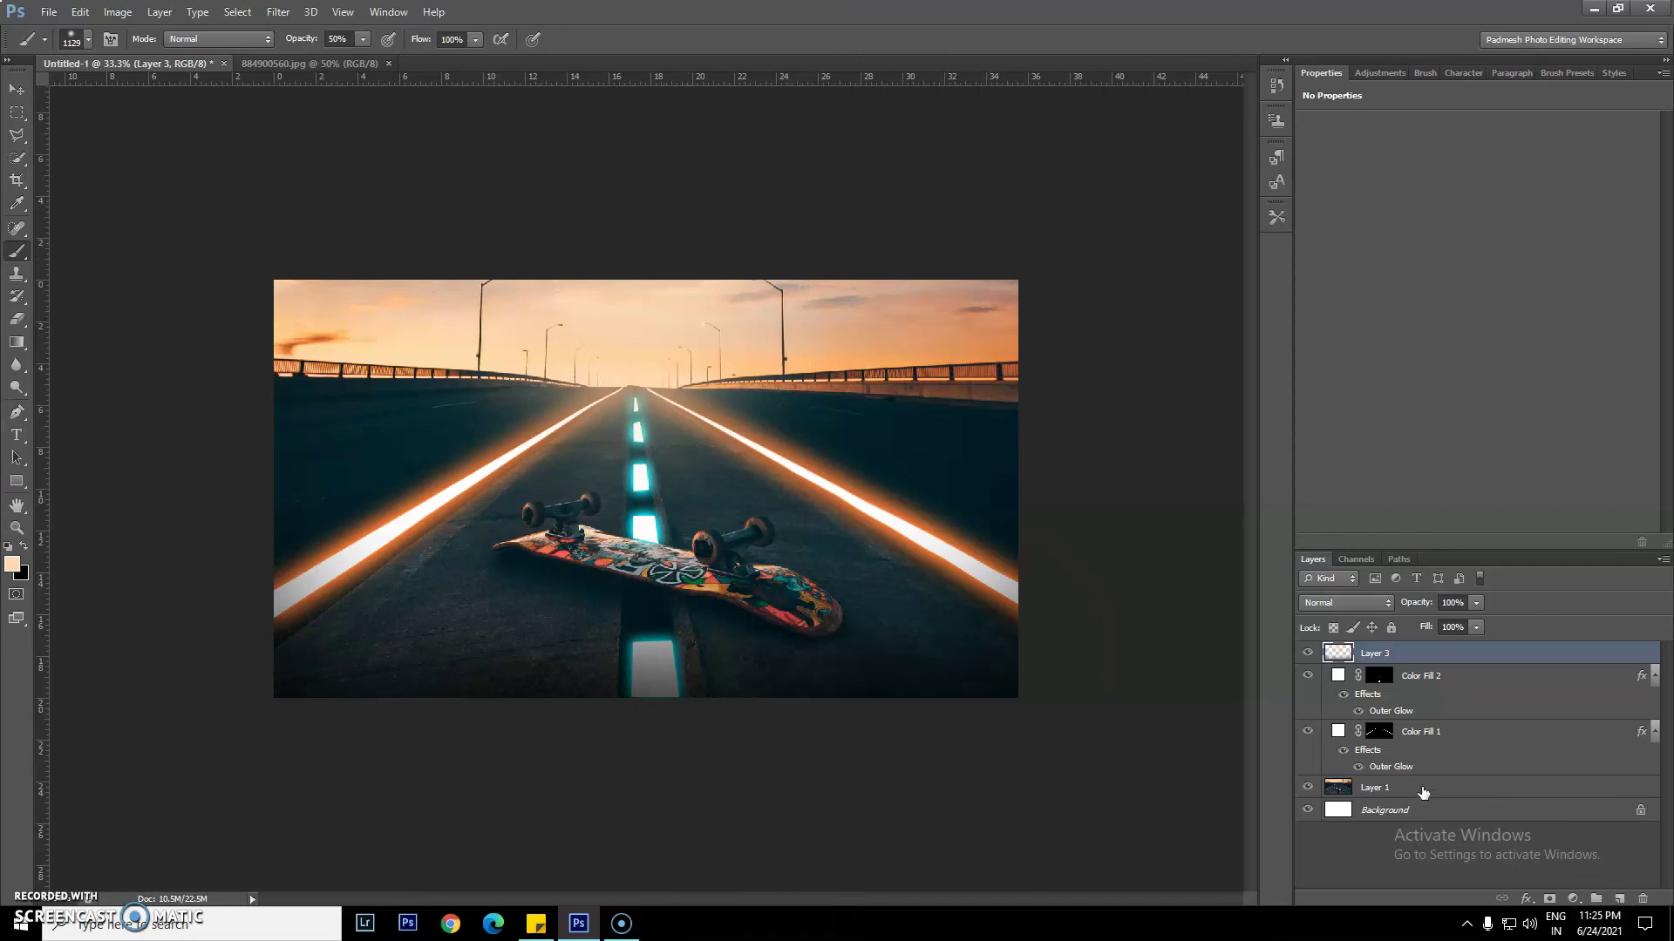
{"action": "left_click", "coordinate": [1374, 796]}
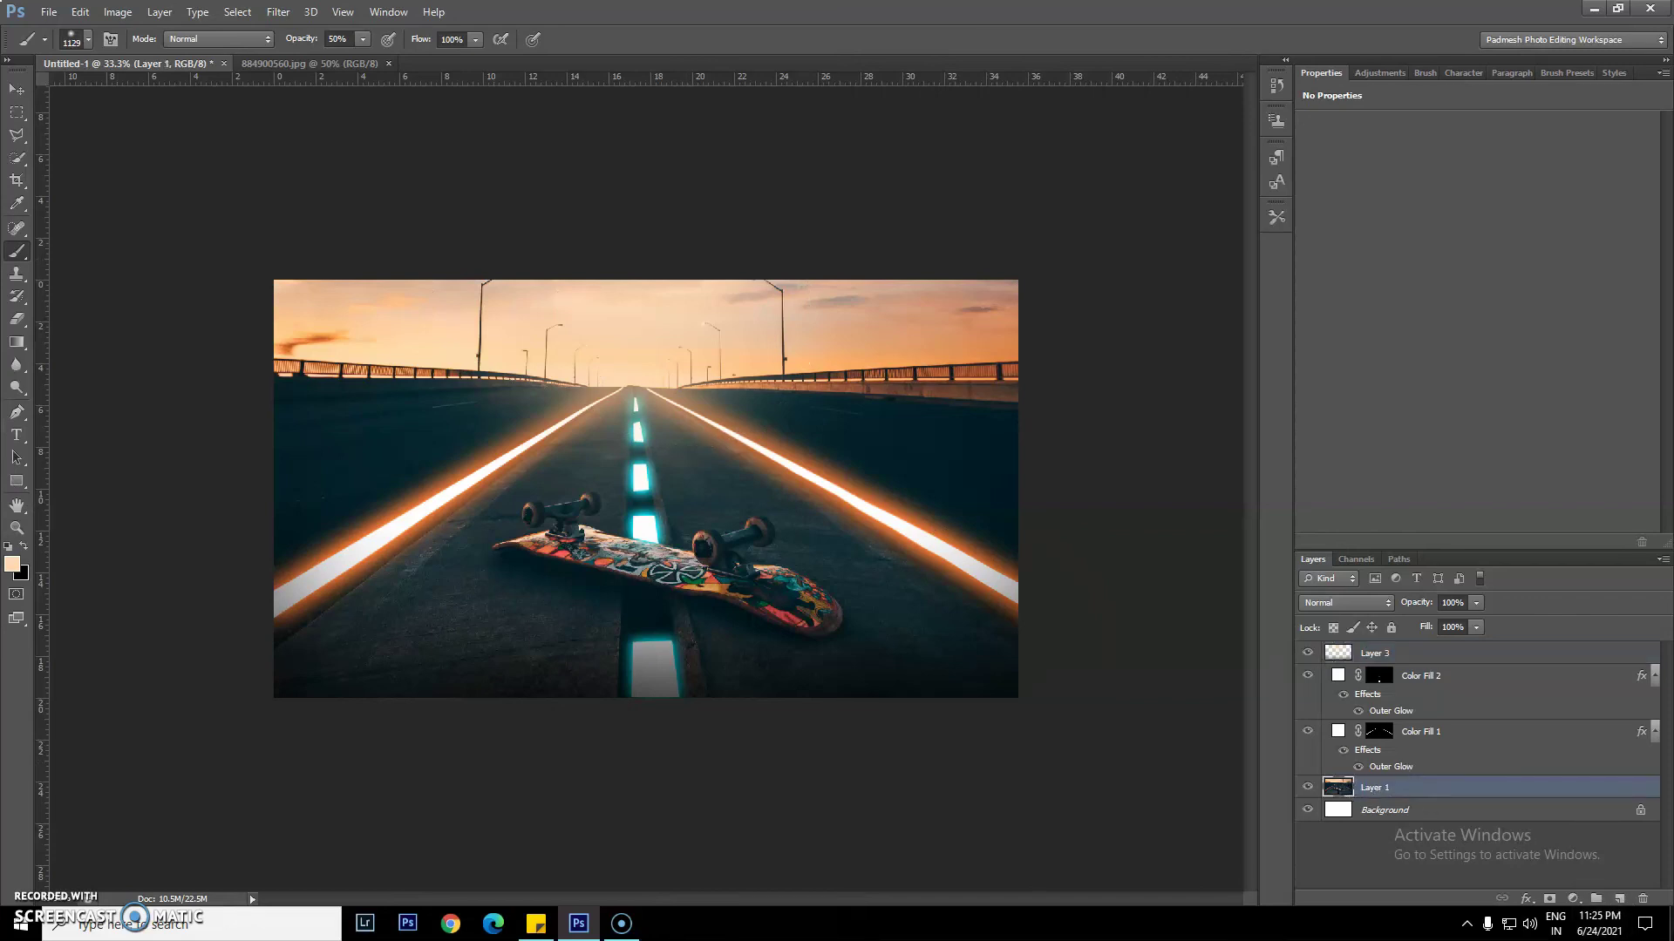
Add a Brightness/Contrast adjustment layer directly above Layer 1 with Brightness lowered to -46
{"action": "left_click", "coordinate": [1574, 898]}
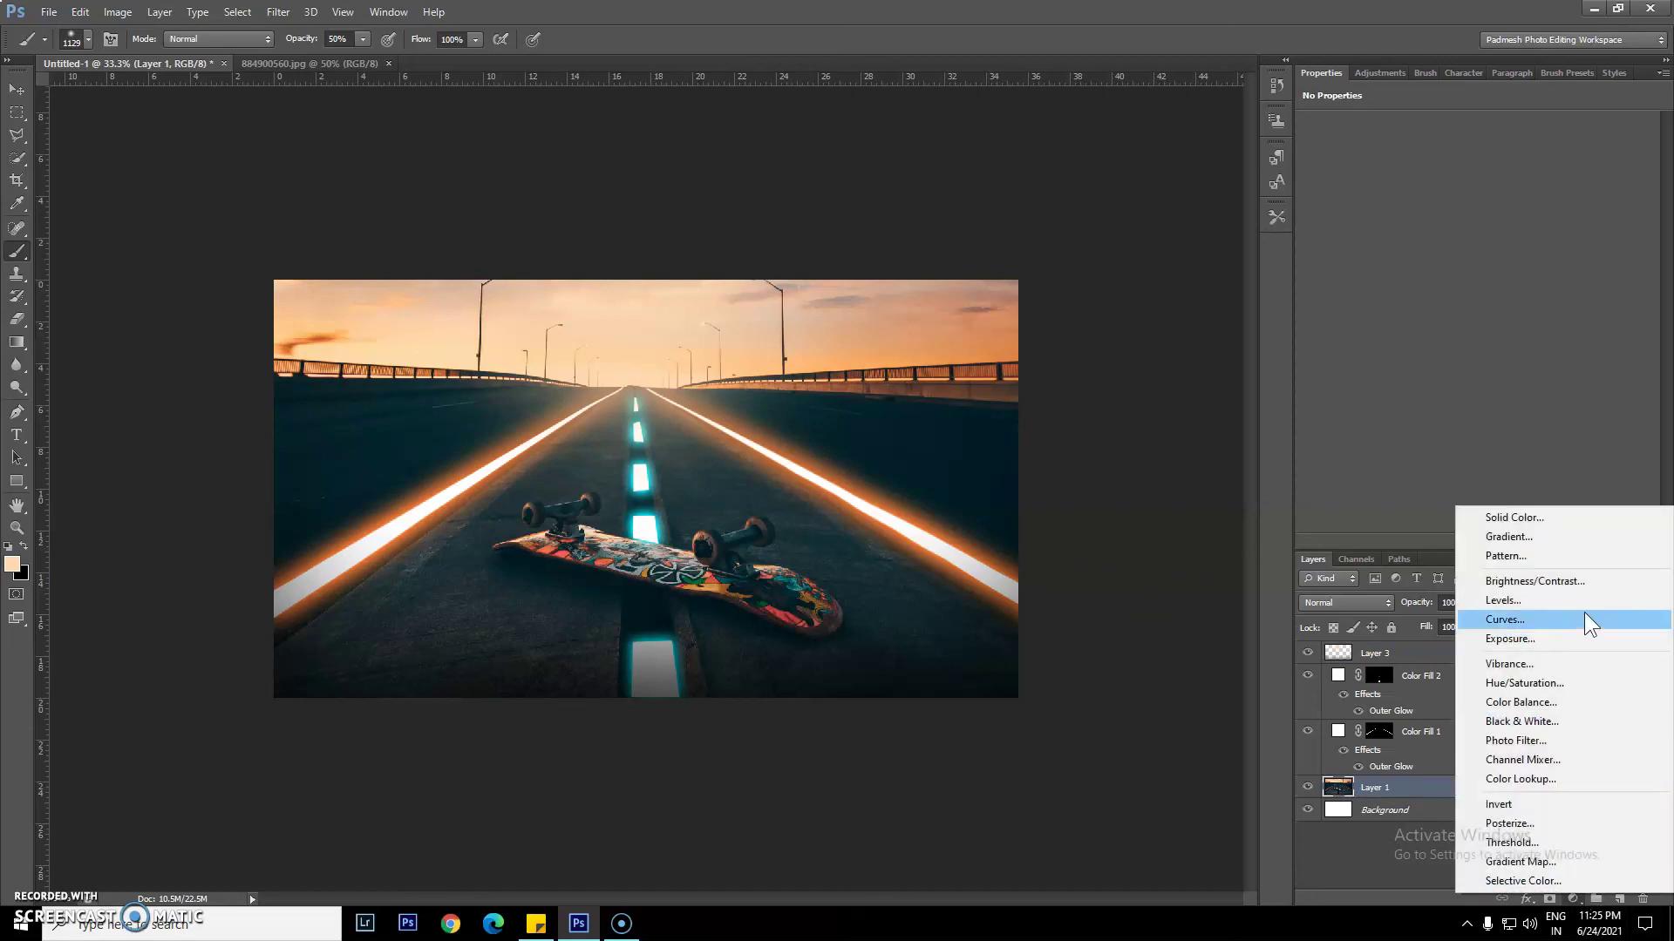
{"action": "left_click", "coordinate": [1555, 582]}
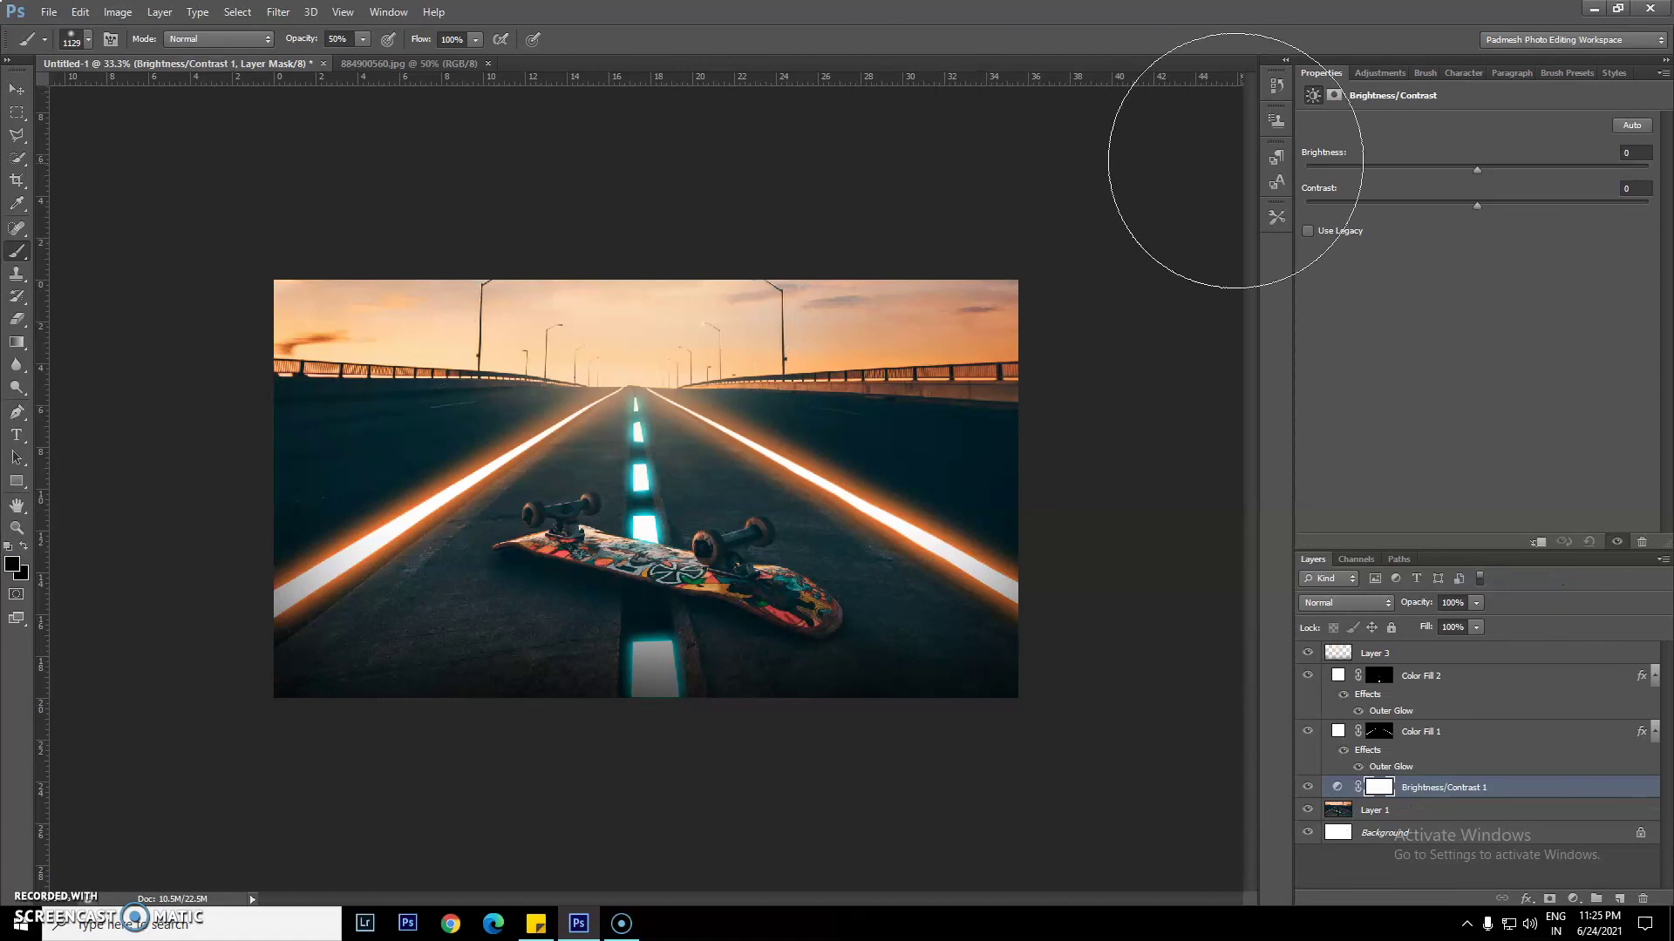
{"action": "left_click_drag", "start_coordinate": [1316, 155], "coordinate": [1300, 155]}
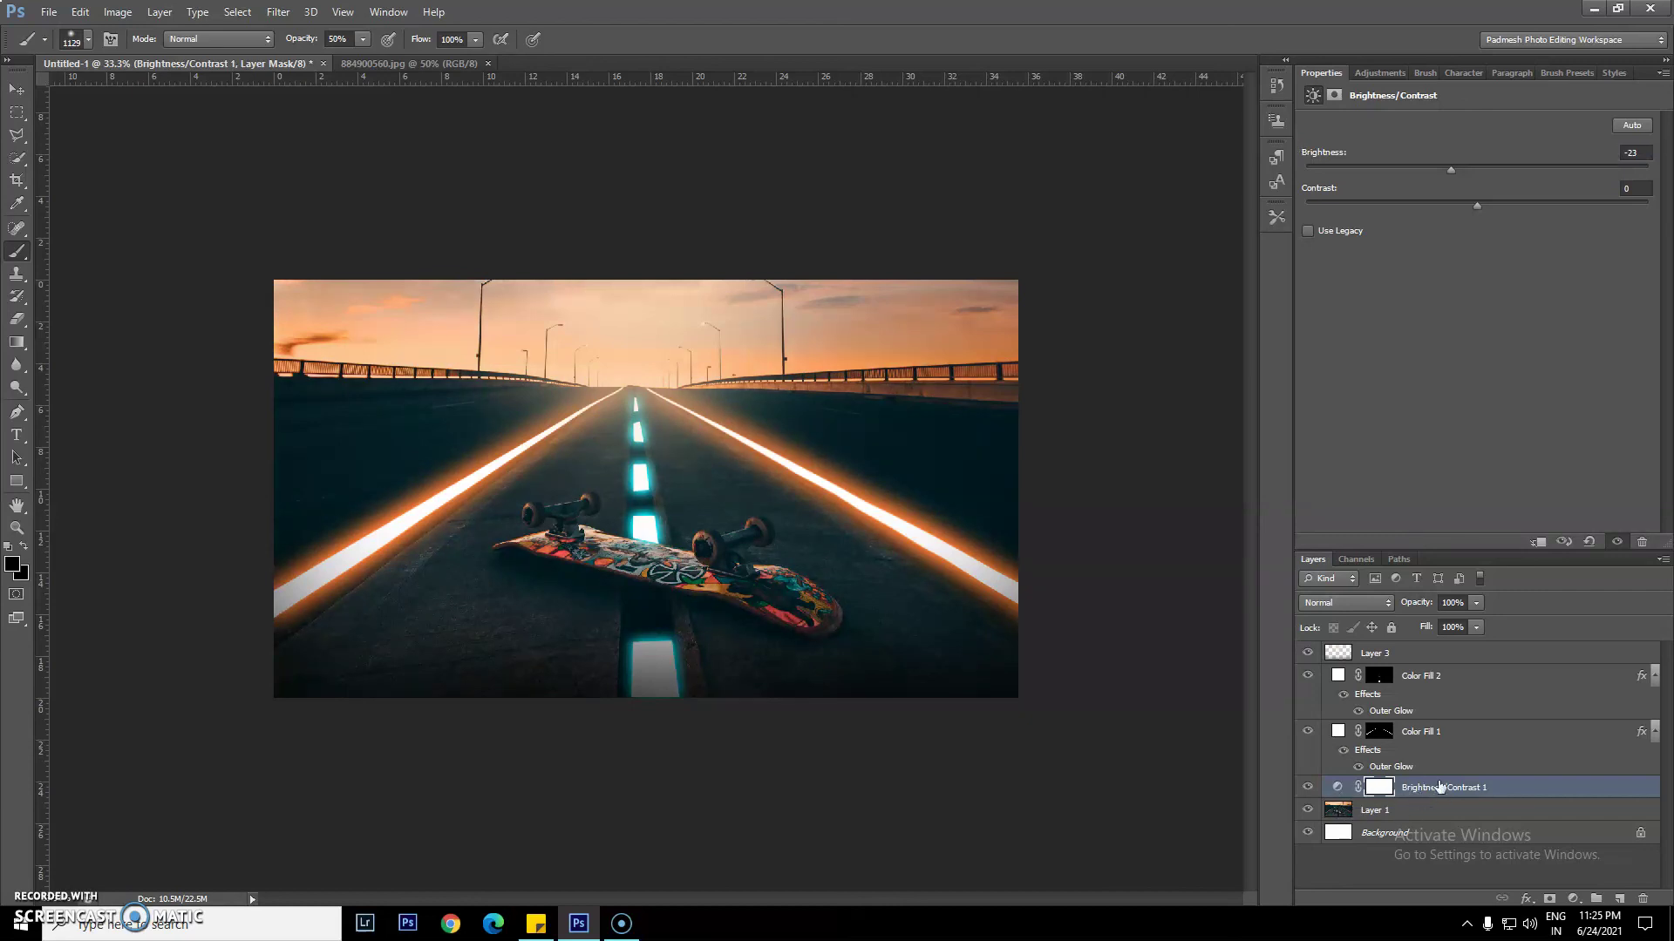
{"action": "left_click_drag", "start_coordinate": [1439, 789], "coordinate": [1438, 821]}
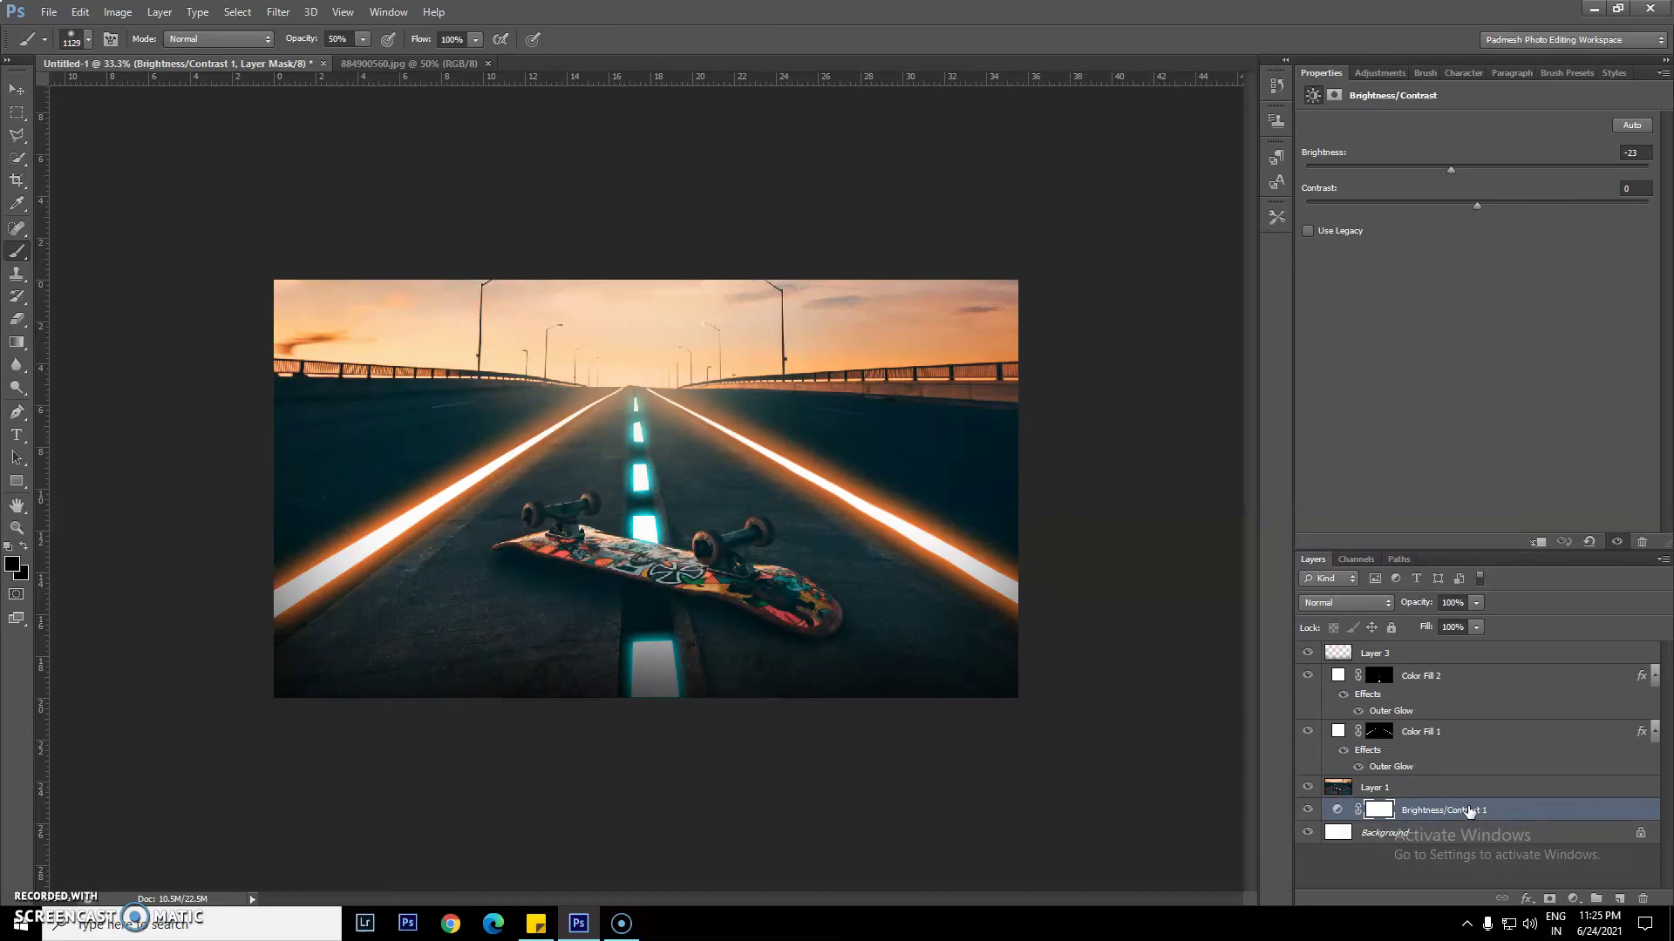
{"action": "left_click_drag", "start_coordinate": [1470, 812], "coordinate": [1464, 780]}
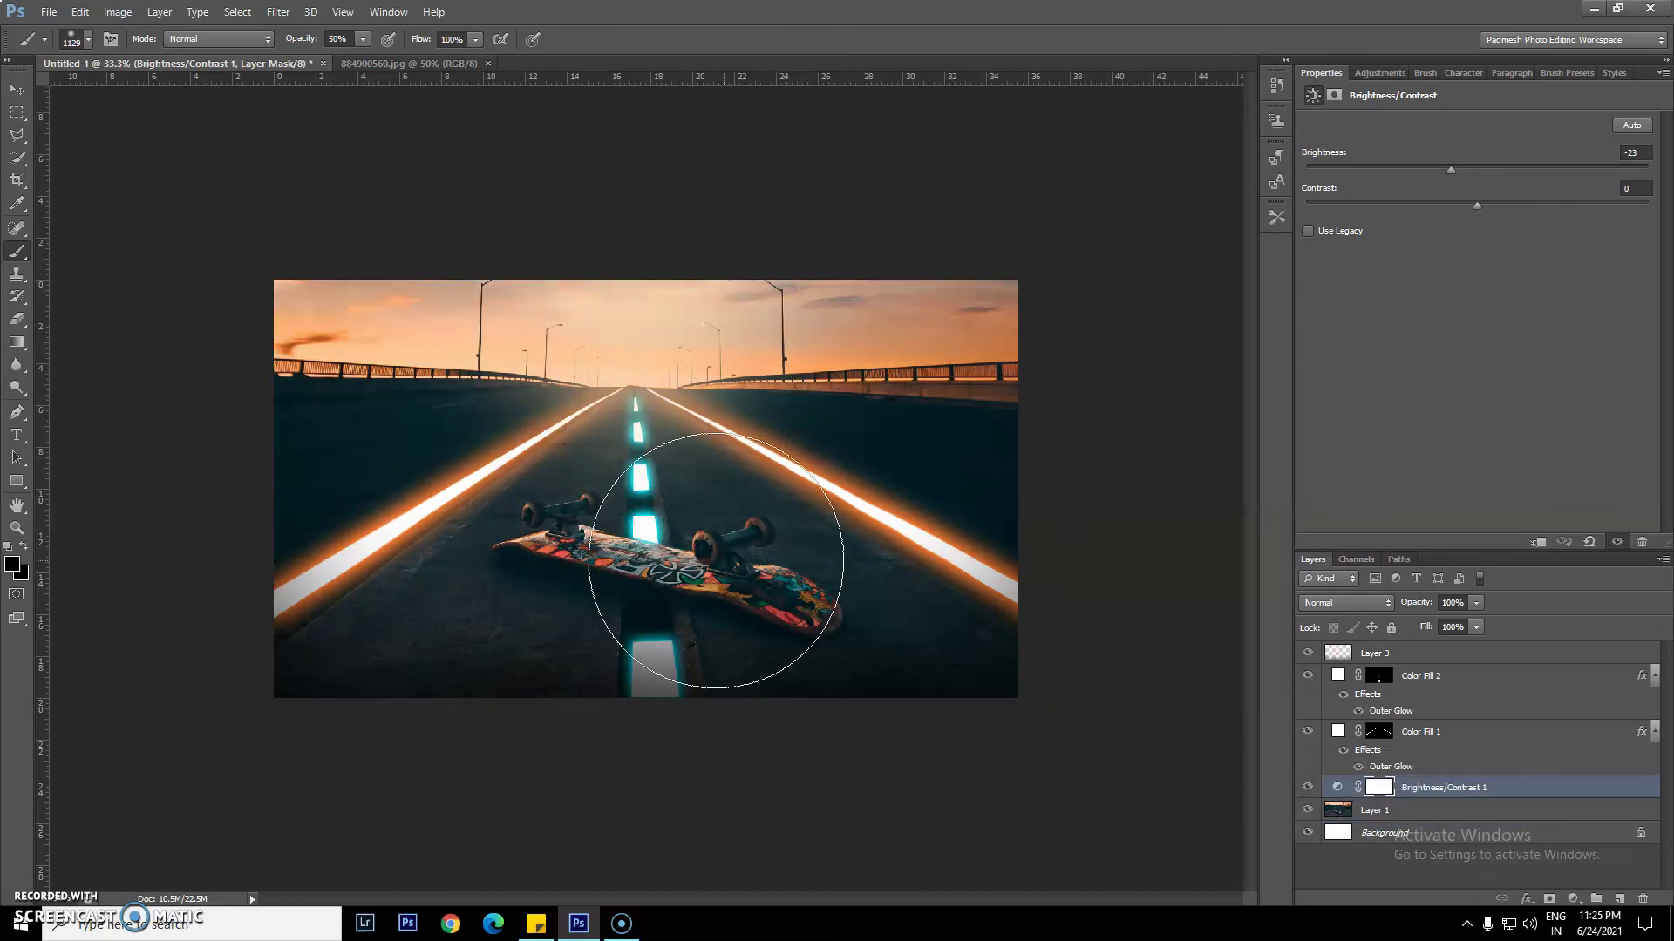
{"action": "left_click_drag", "start_coordinate": [1320, 155], "coordinate": [1318, 155]}
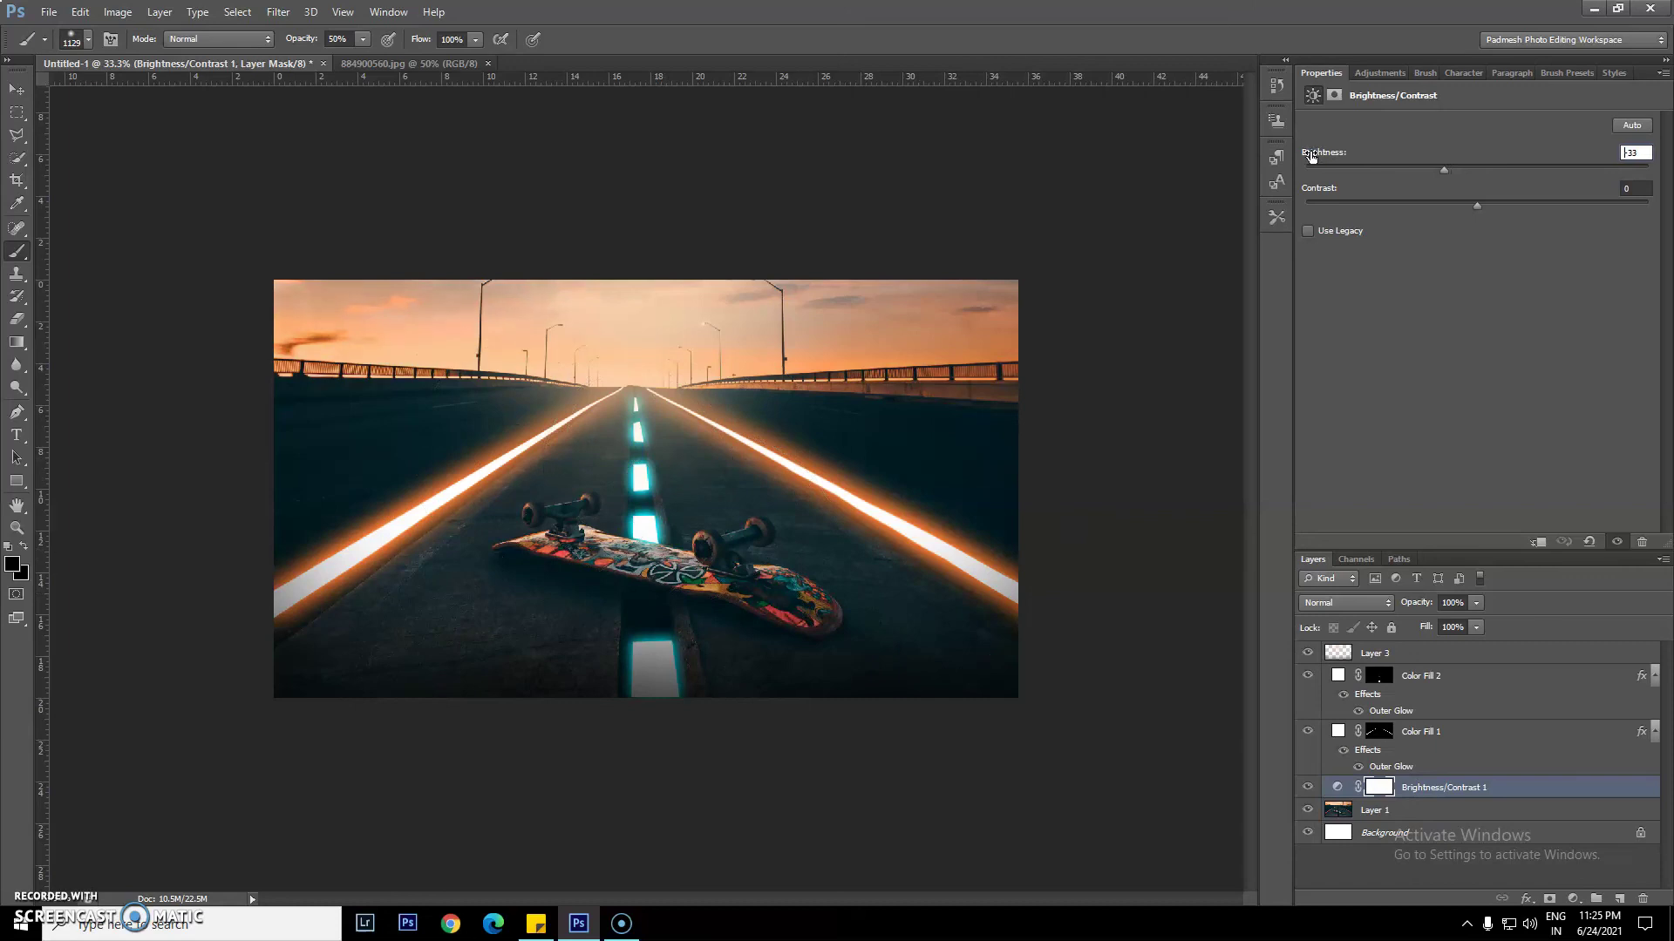
{"action": "key", "text": "Down"}
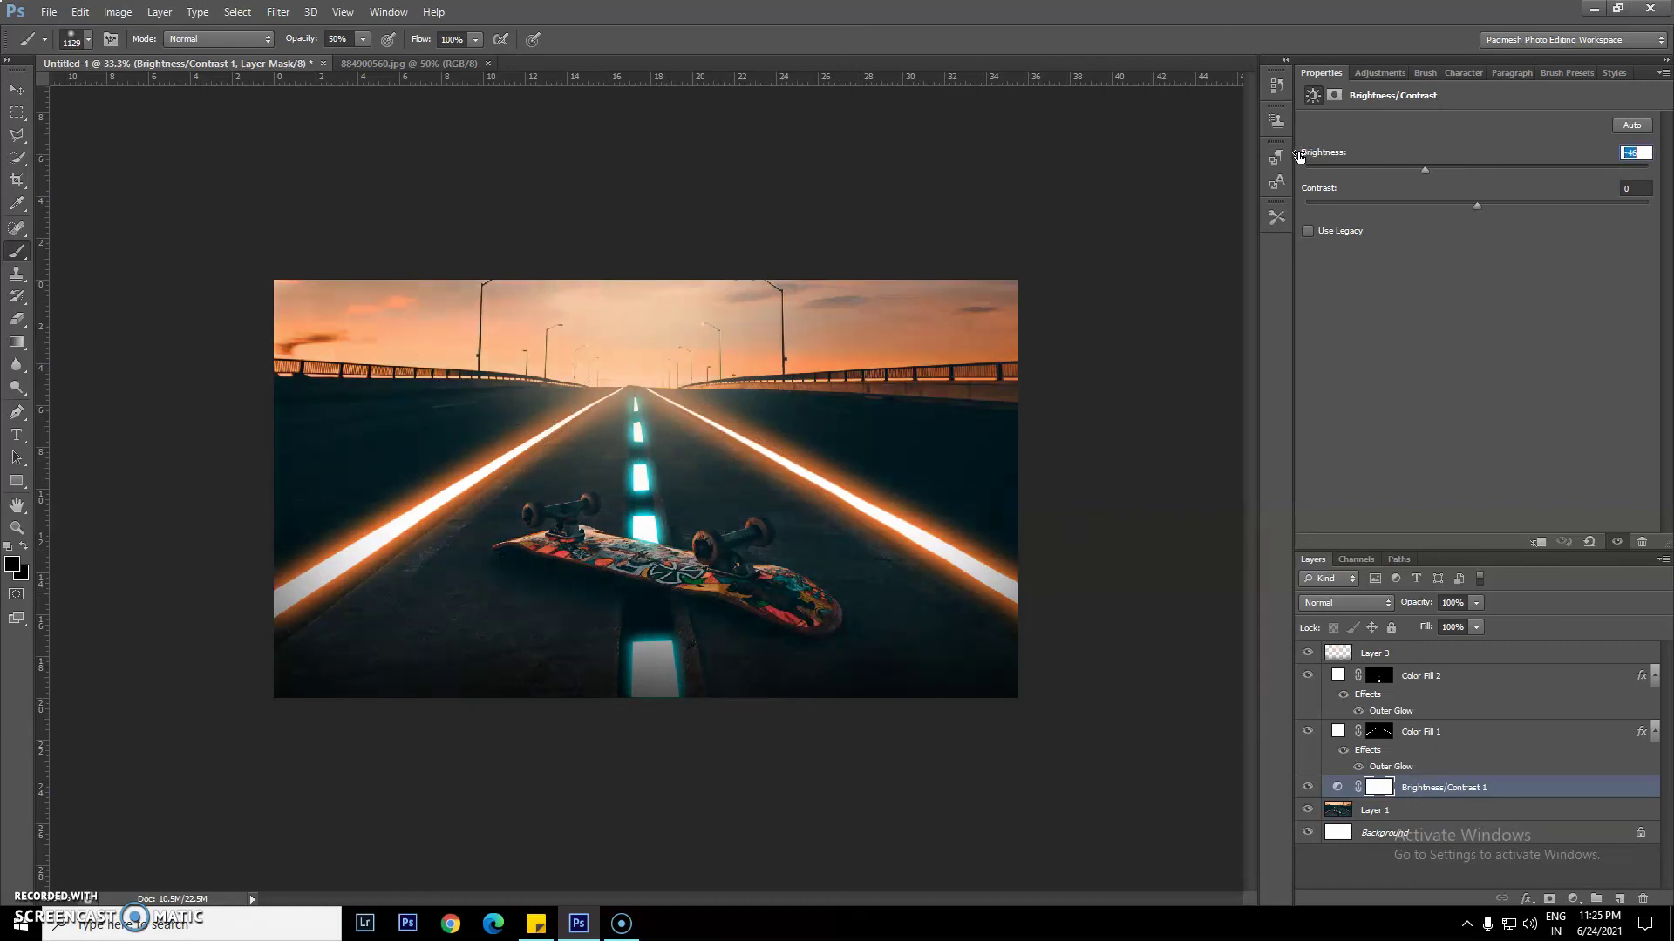